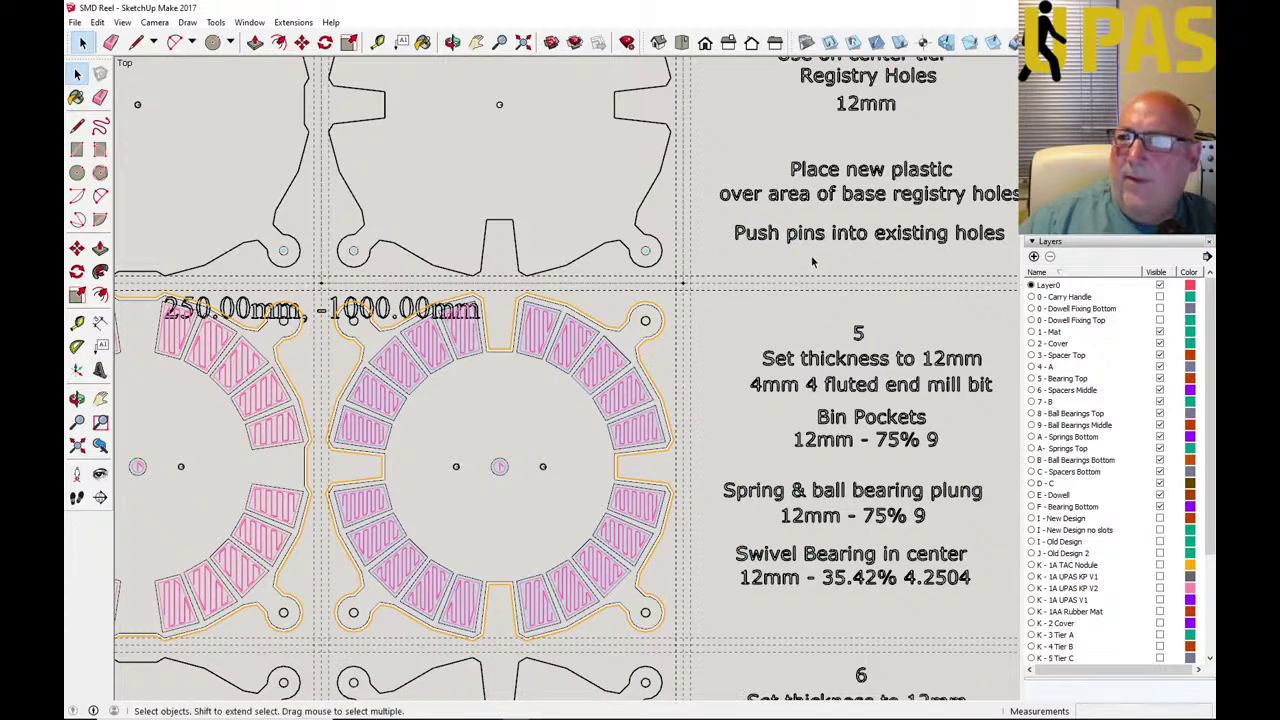
Place the Safe Area at the guide intersection by the lower-left corner of the step 5 tier panel.
scroll(820, 252, down, 1)
scroll(375, 611, up, 3)
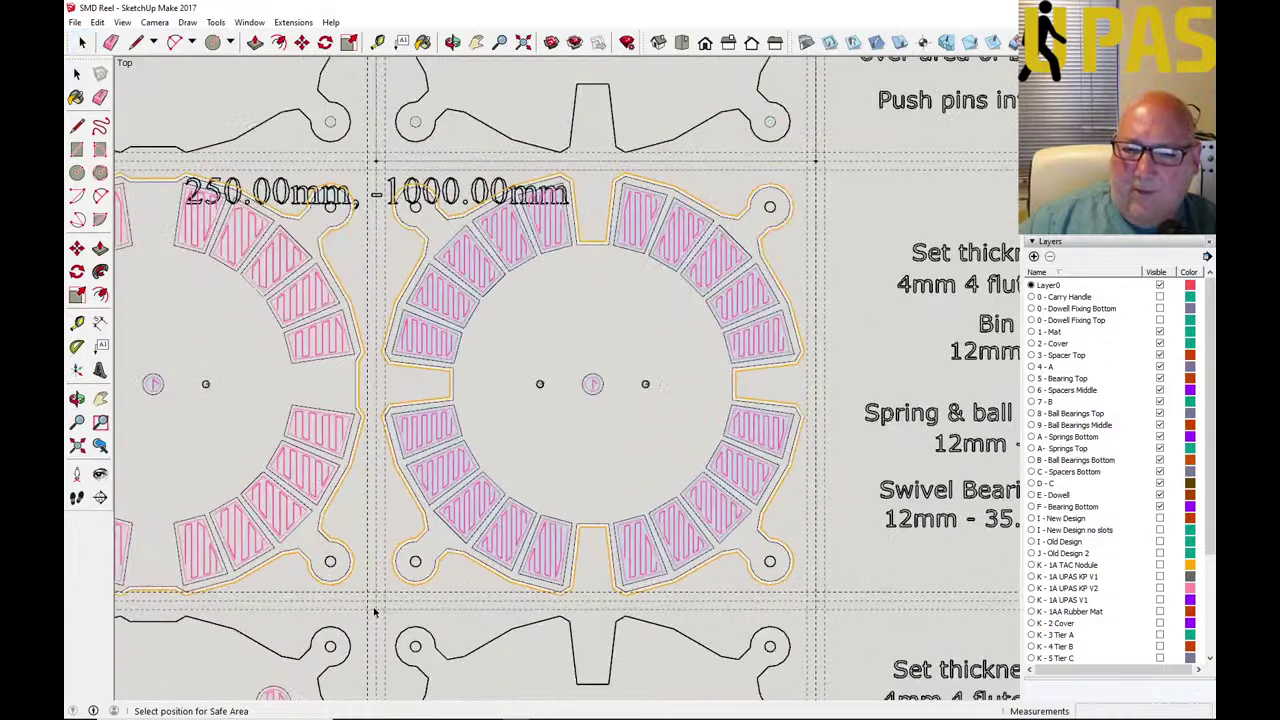
click(378, 597)
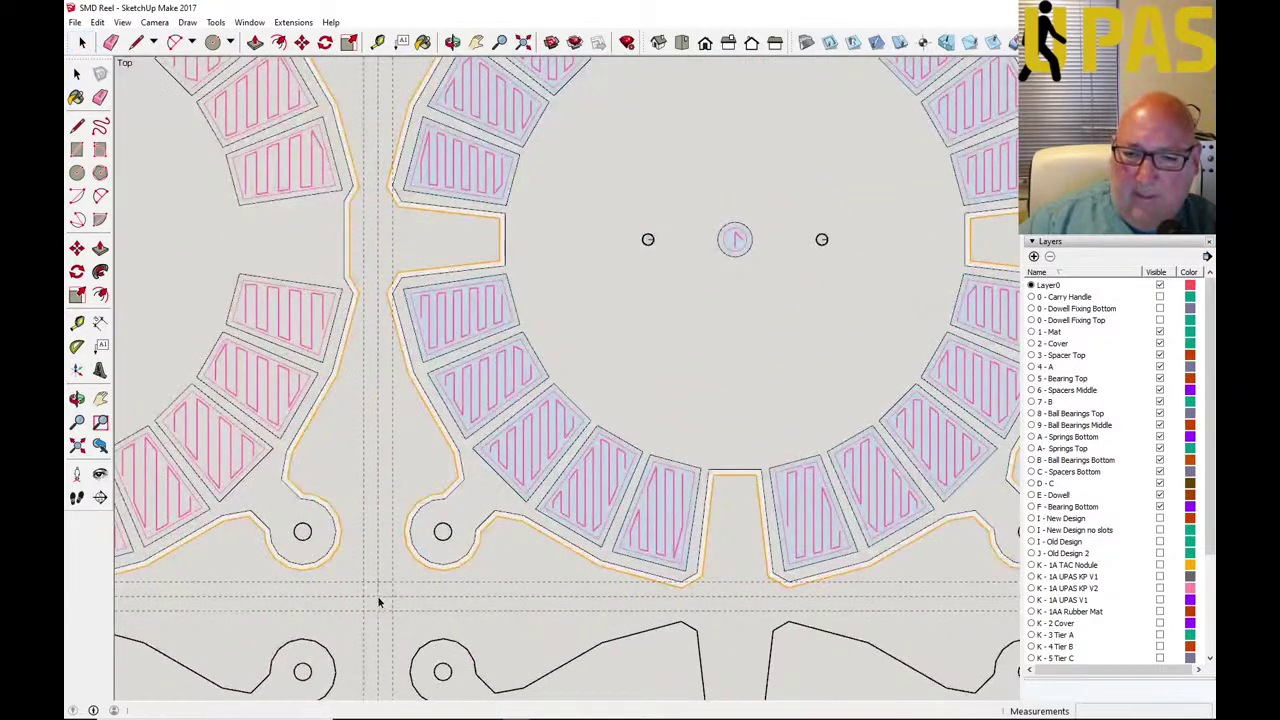
Generate the step 5 G-code and save it over the existing file SMD Reel_Step_5_12mm_TiersUpper.cnc in My Sketchup.
scroll(344, 603, down, 2)
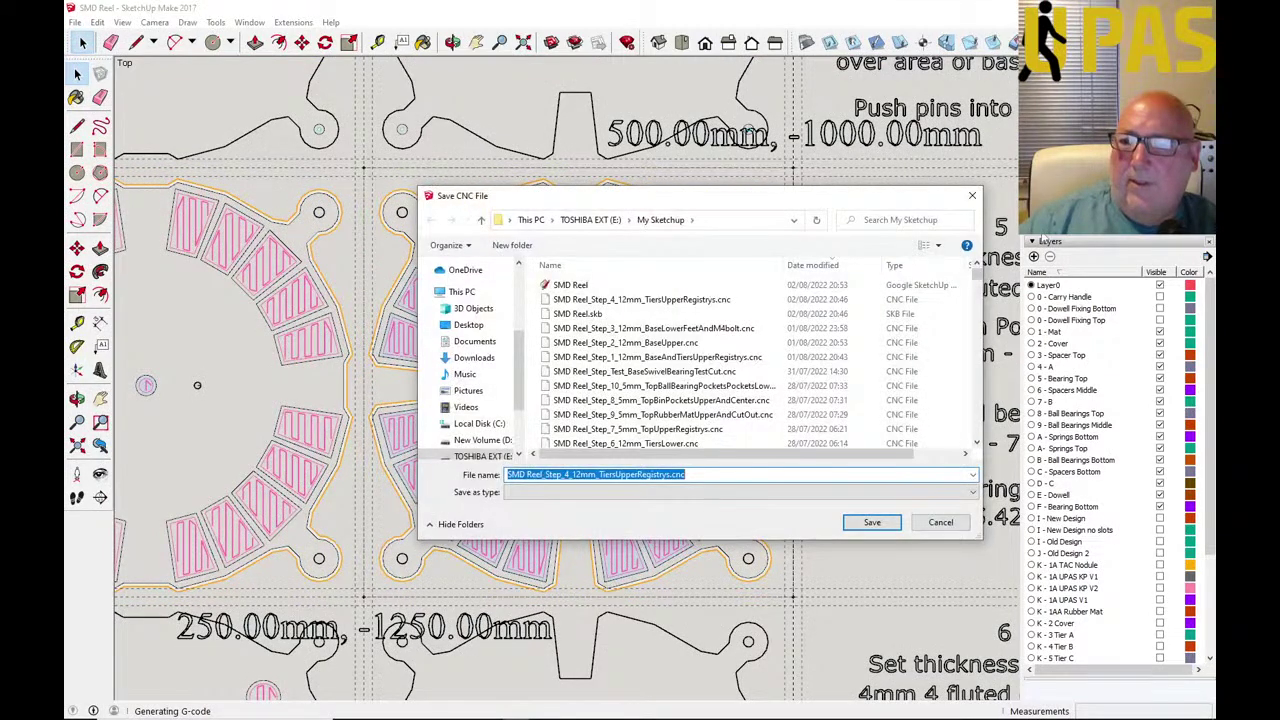
drag(694, 197, 588, 213)
scroll(525, 440, down, 2)
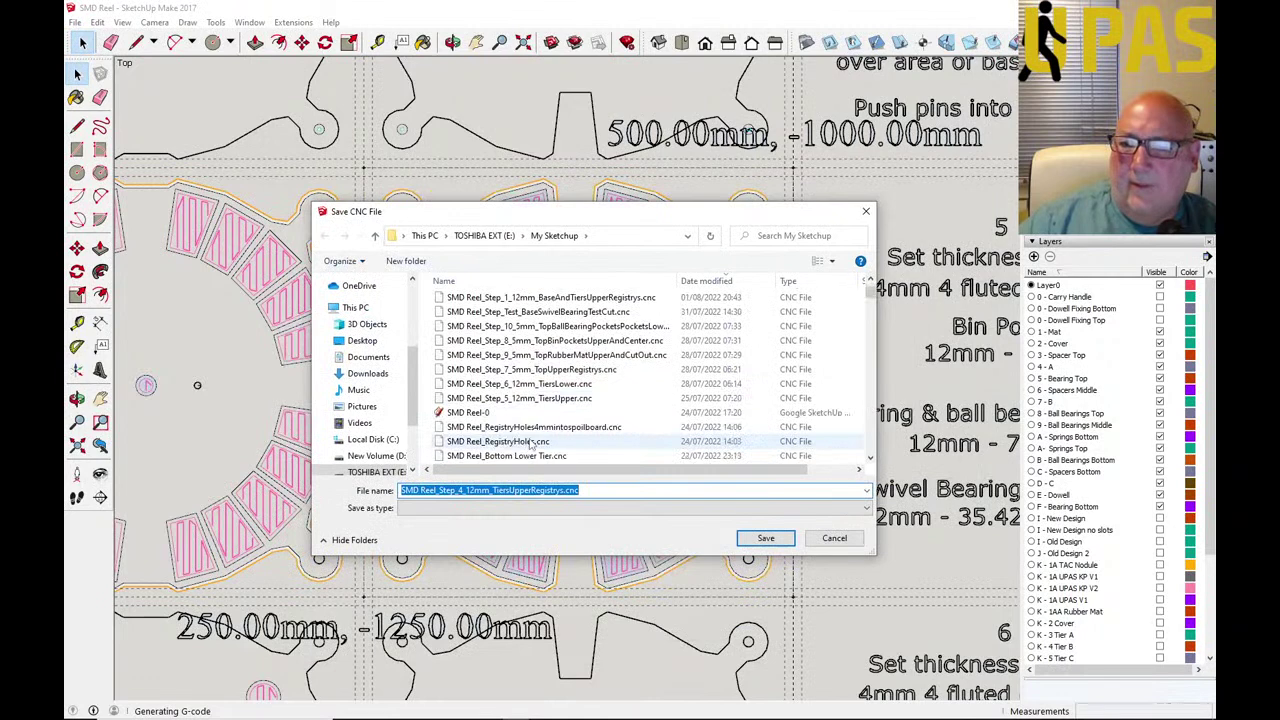
click(516, 400)
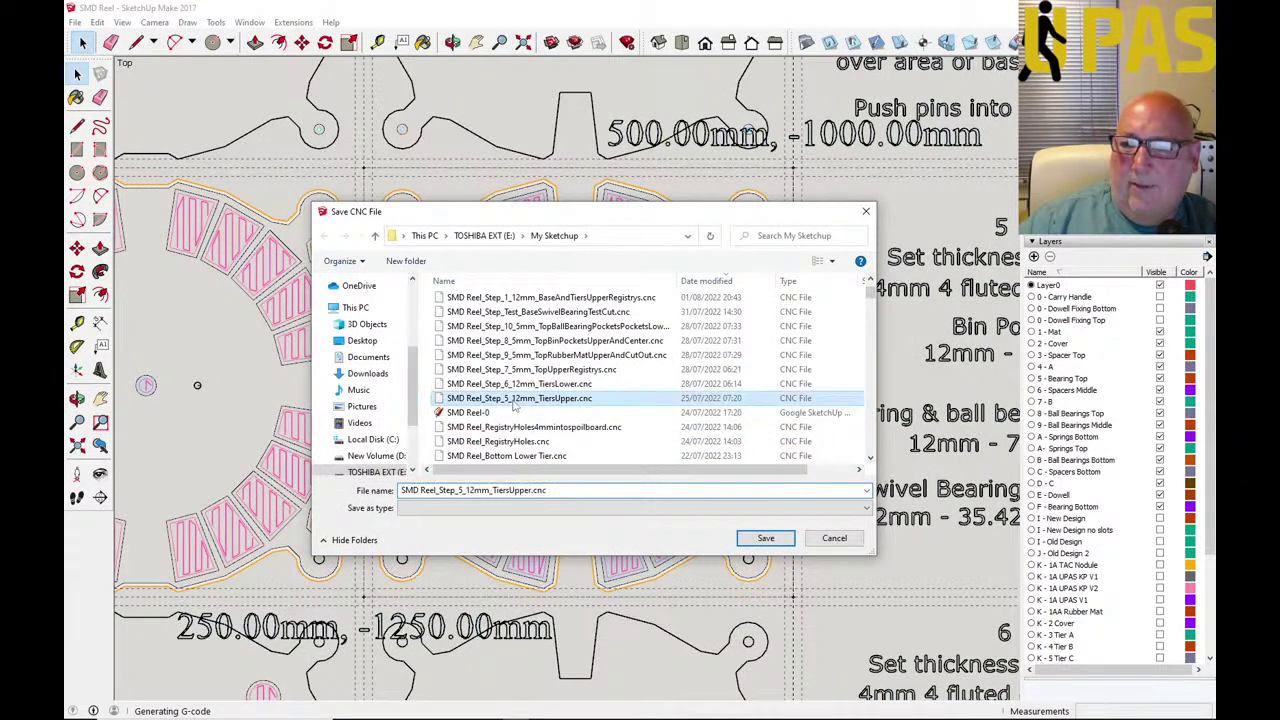
click(760, 540)
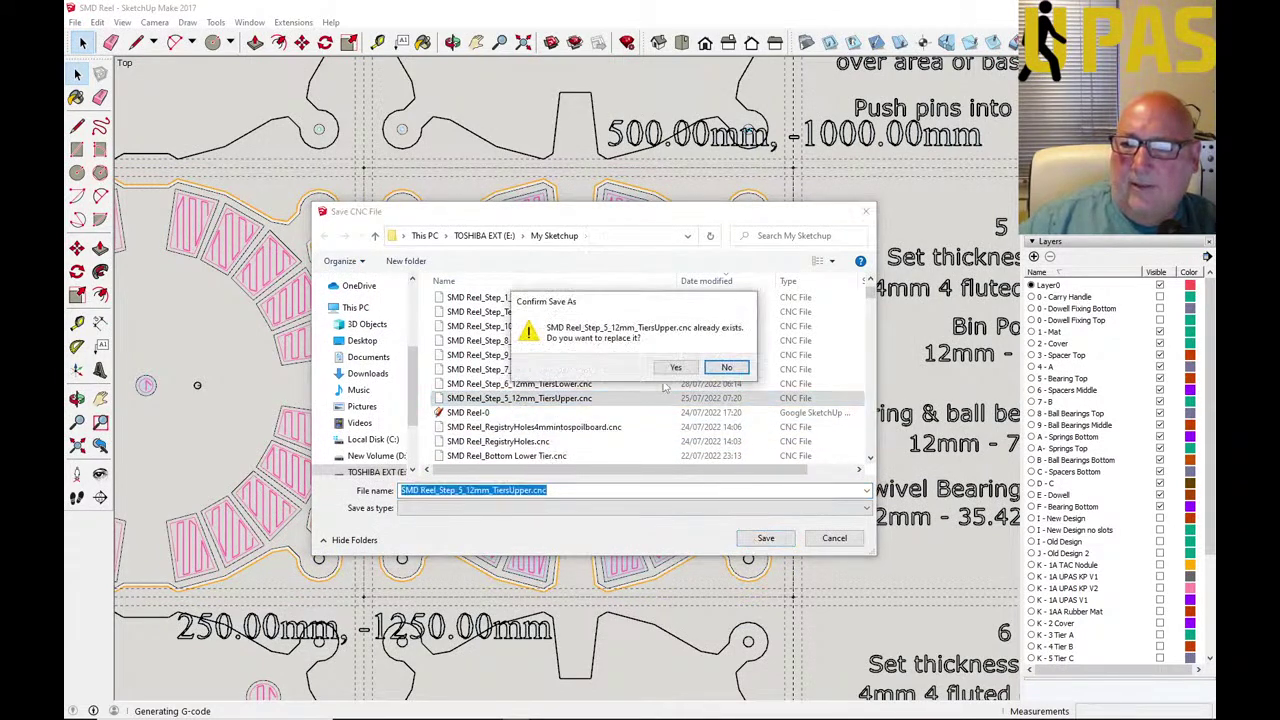
click(668, 366)
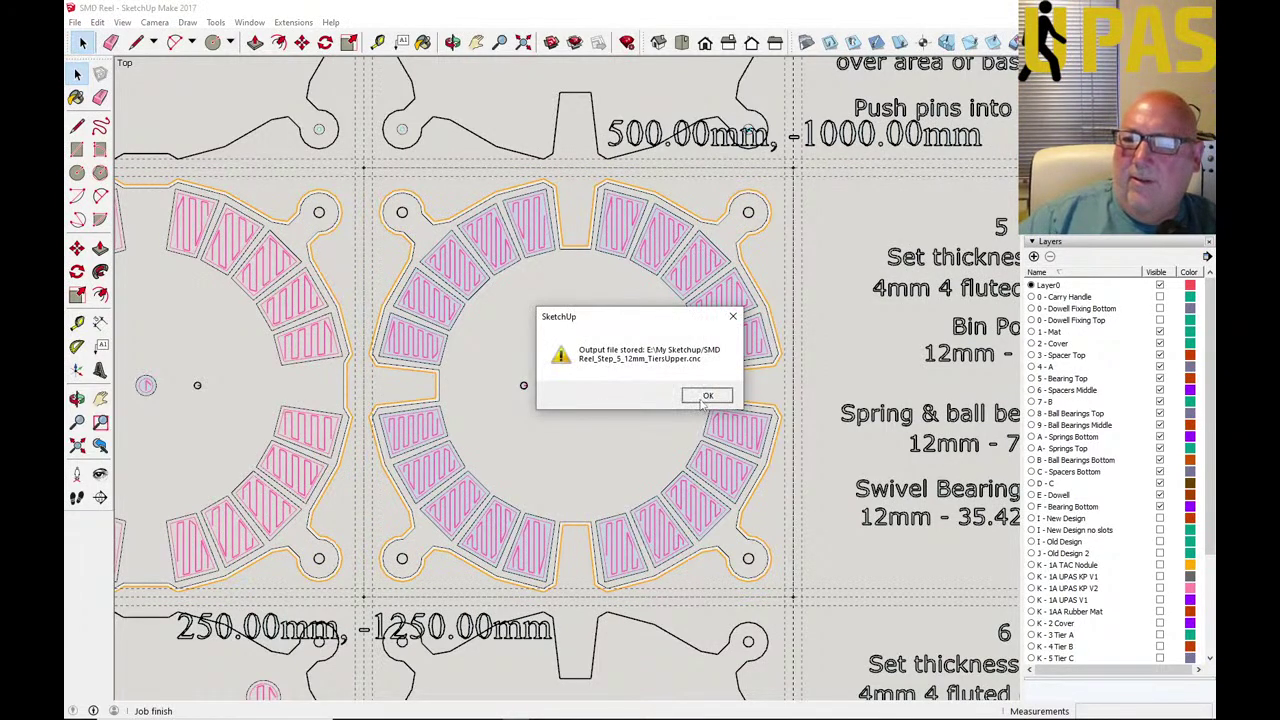
click(706, 396)
Review the finished step 5 panel and its cutting notes, and examine the ball bearing recesses on the step 6 panel.
scroll(492, 485, down, 3)
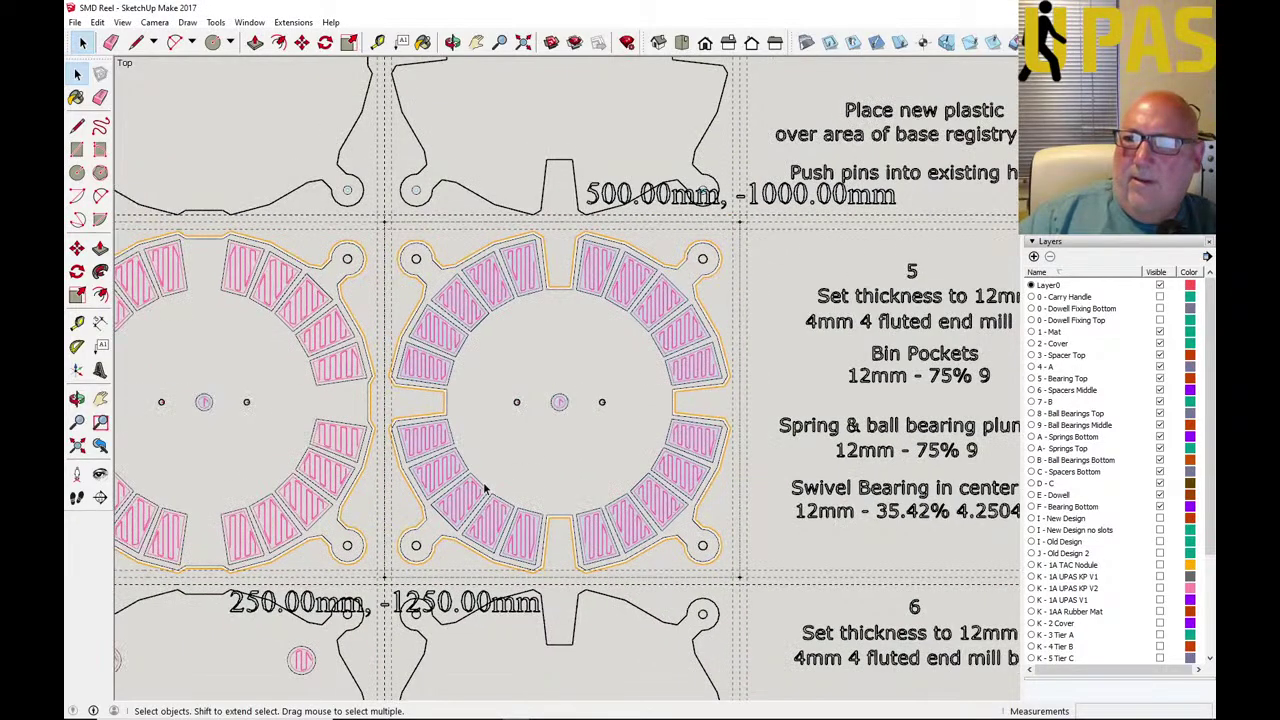
scroll(485, 487, up, 2)
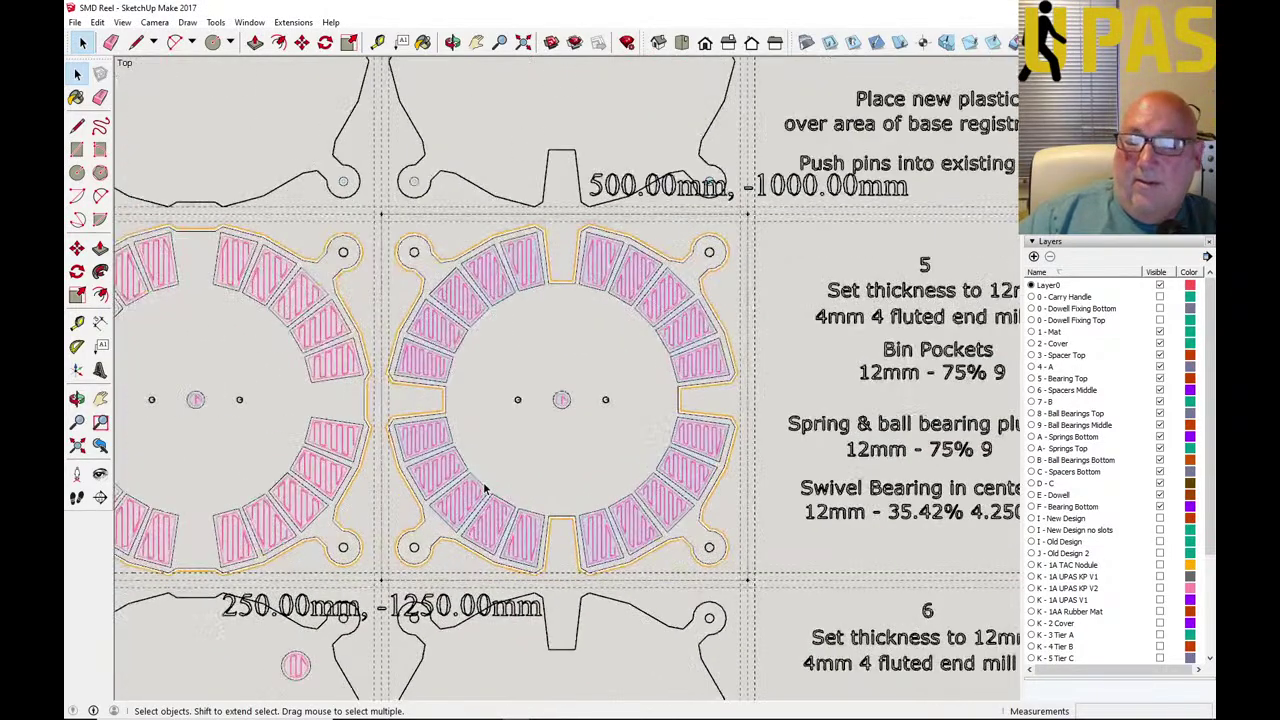
scroll(485, 487, down, 1)
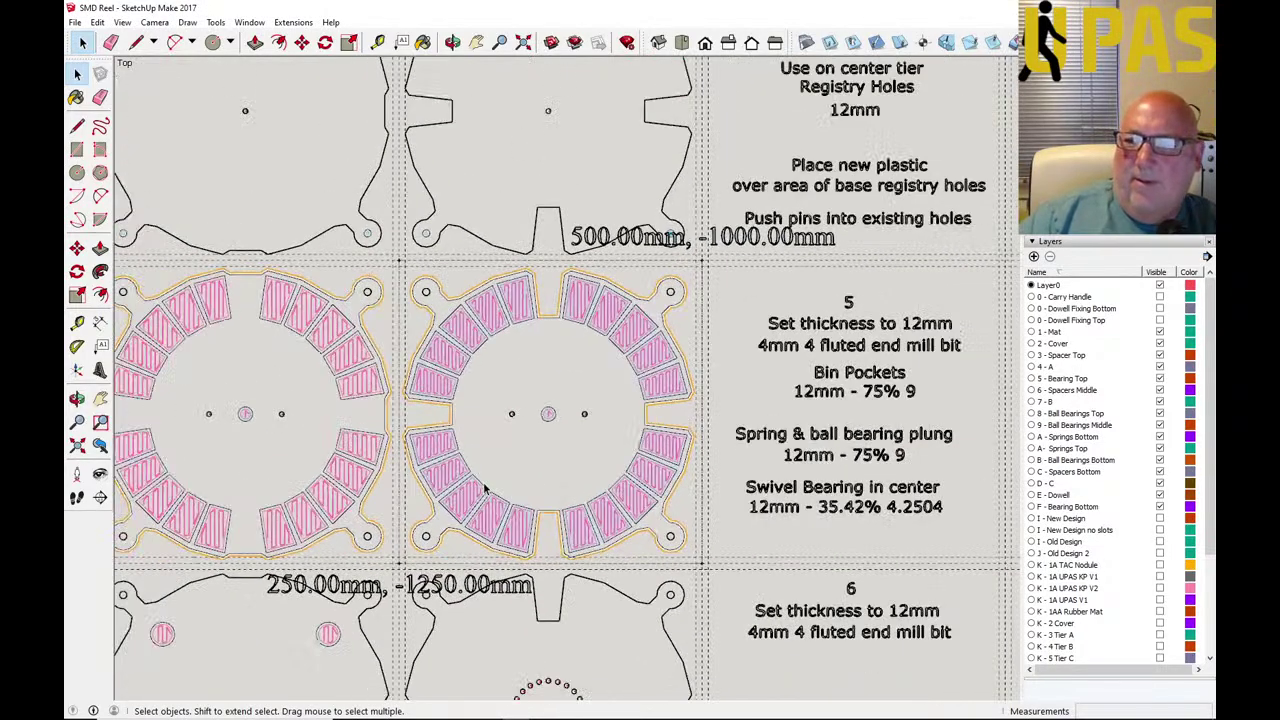
scroll(485, 487, up, 1)
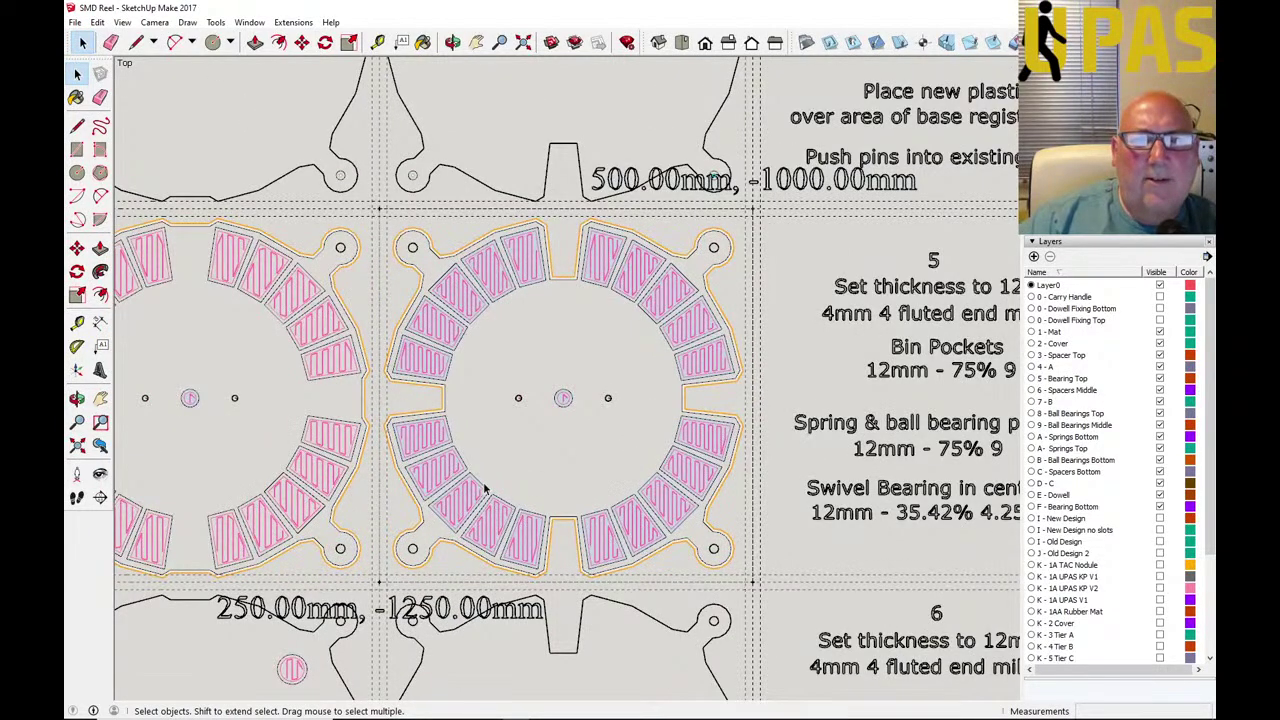
scroll(383, 511, down, 1)
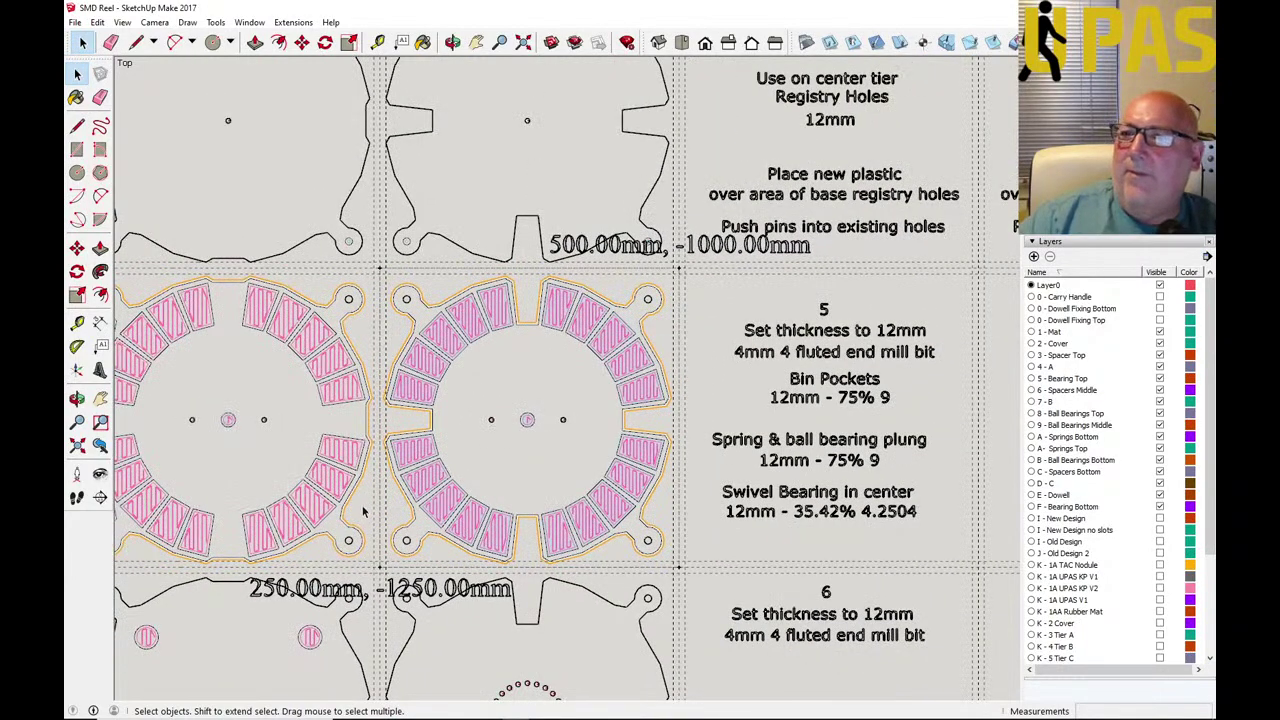
scroll(630, 370, down, 2)
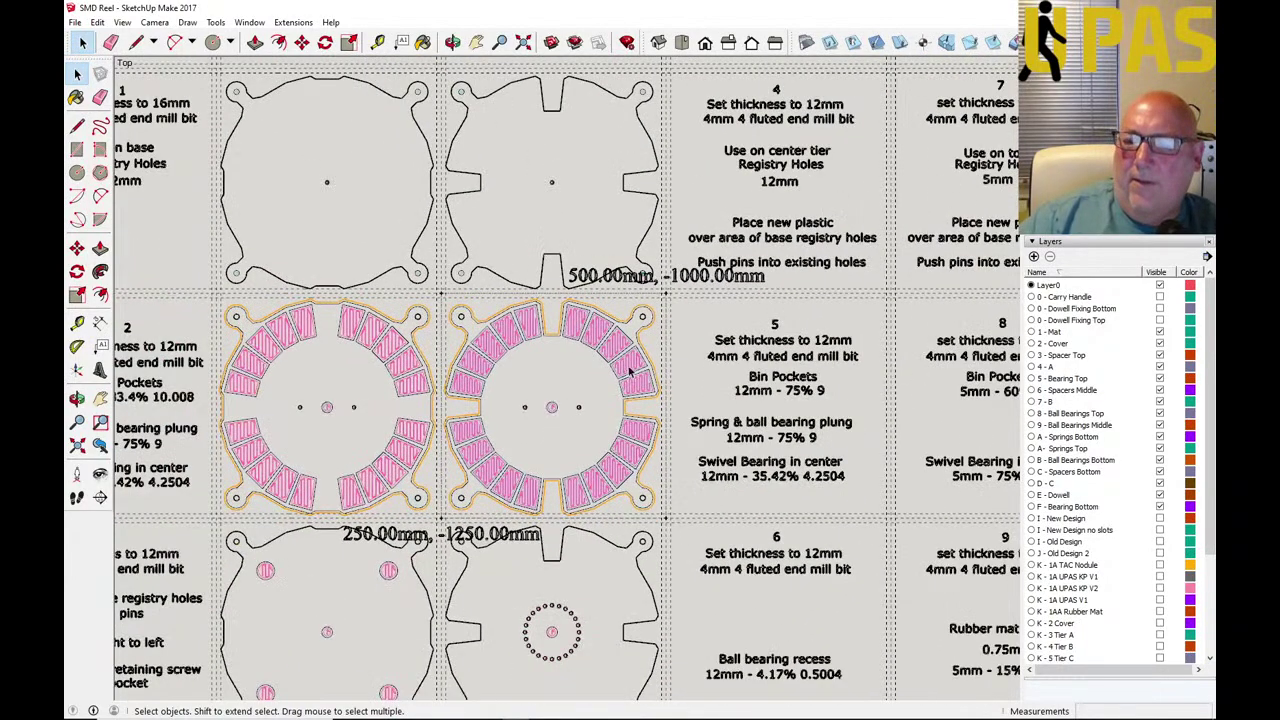
scroll(582, 568, up, 3)
scroll(582, 568, down, 2)
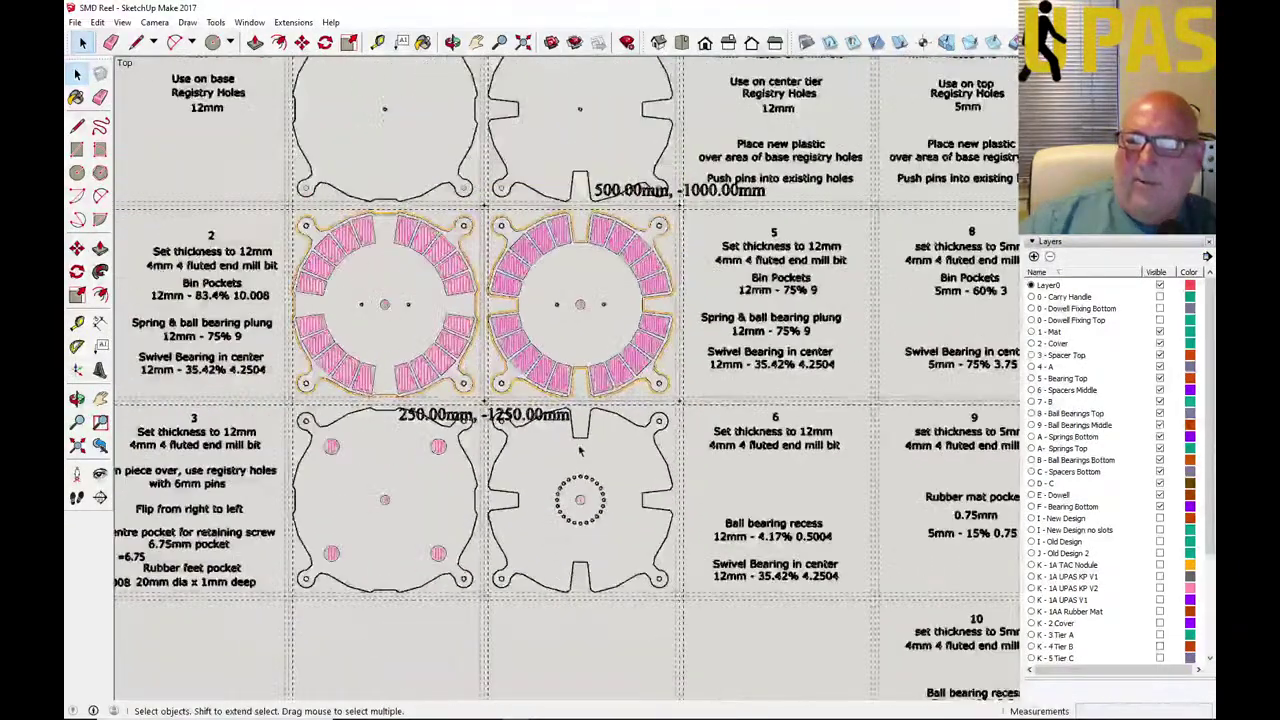
scroll(551, 585, up, 2)
scroll(551, 585, up, 3)
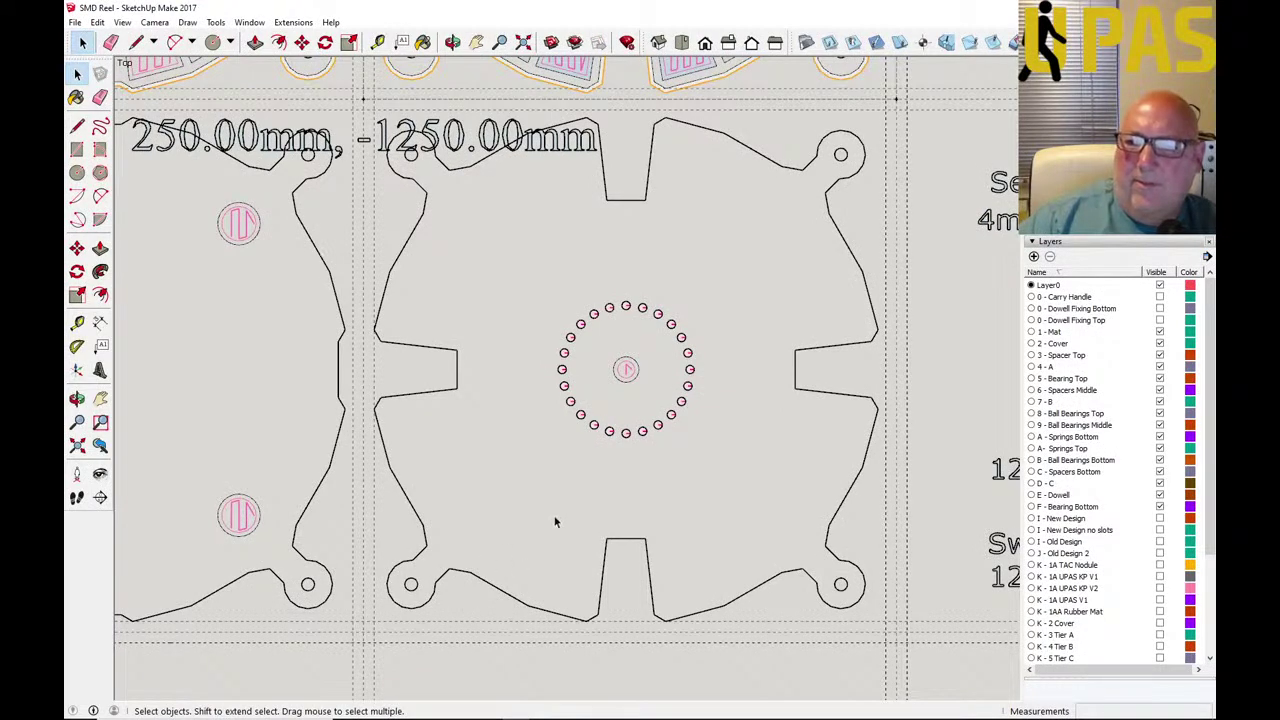
Select the whole step 6 panel and erase its existing cut edges with the Phlat eraser, clearing the selection.
scroll(445, 545, down, 1)
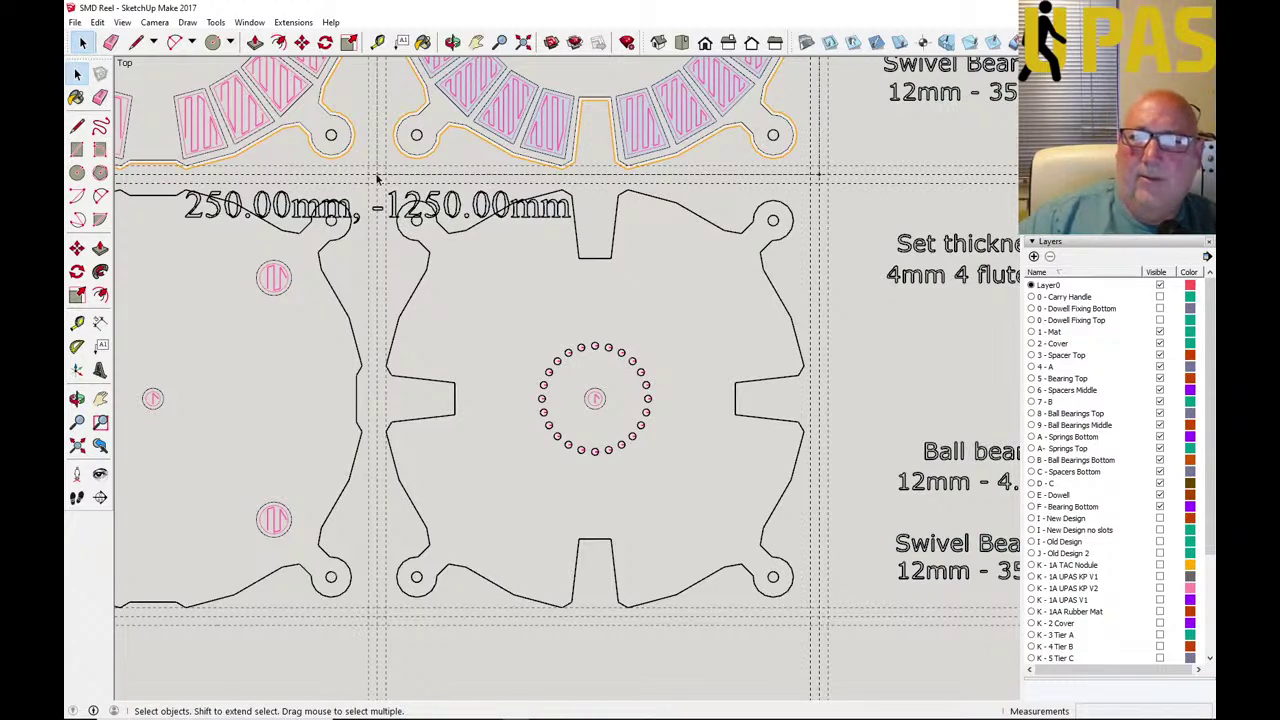
drag(377, 177, 824, 618)
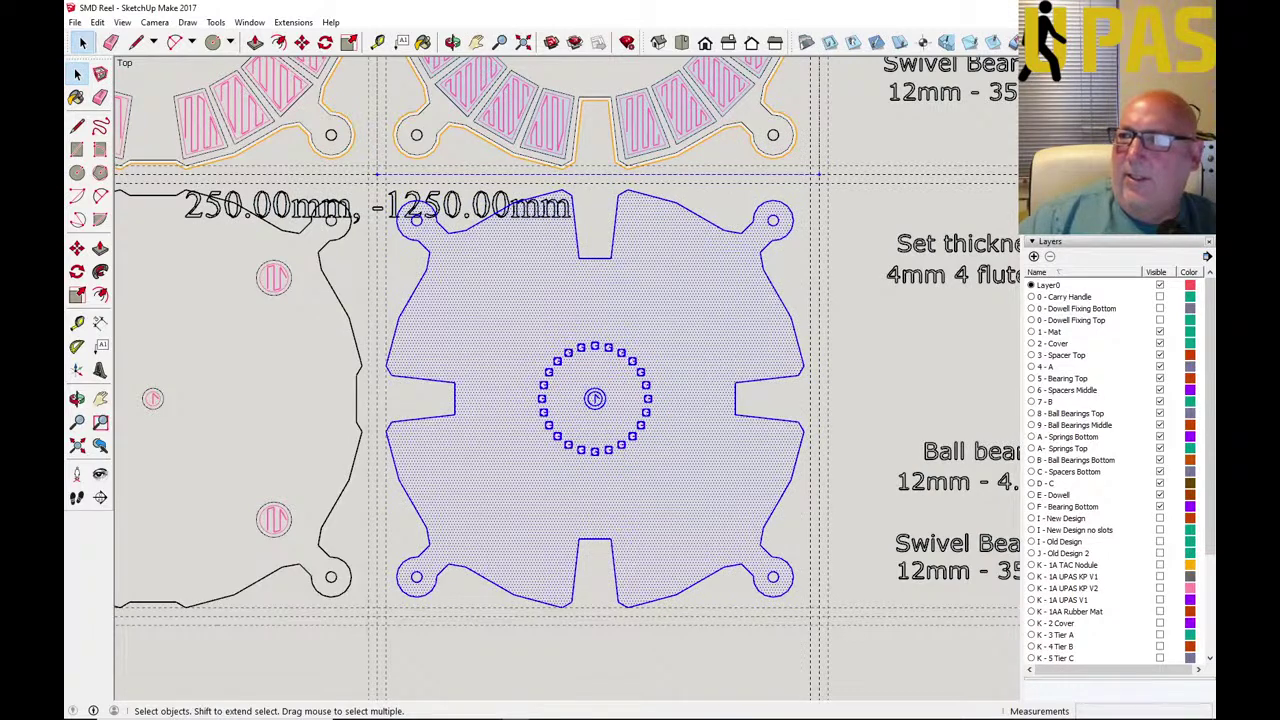
key(e)
scroll(620, 378, up, 5)
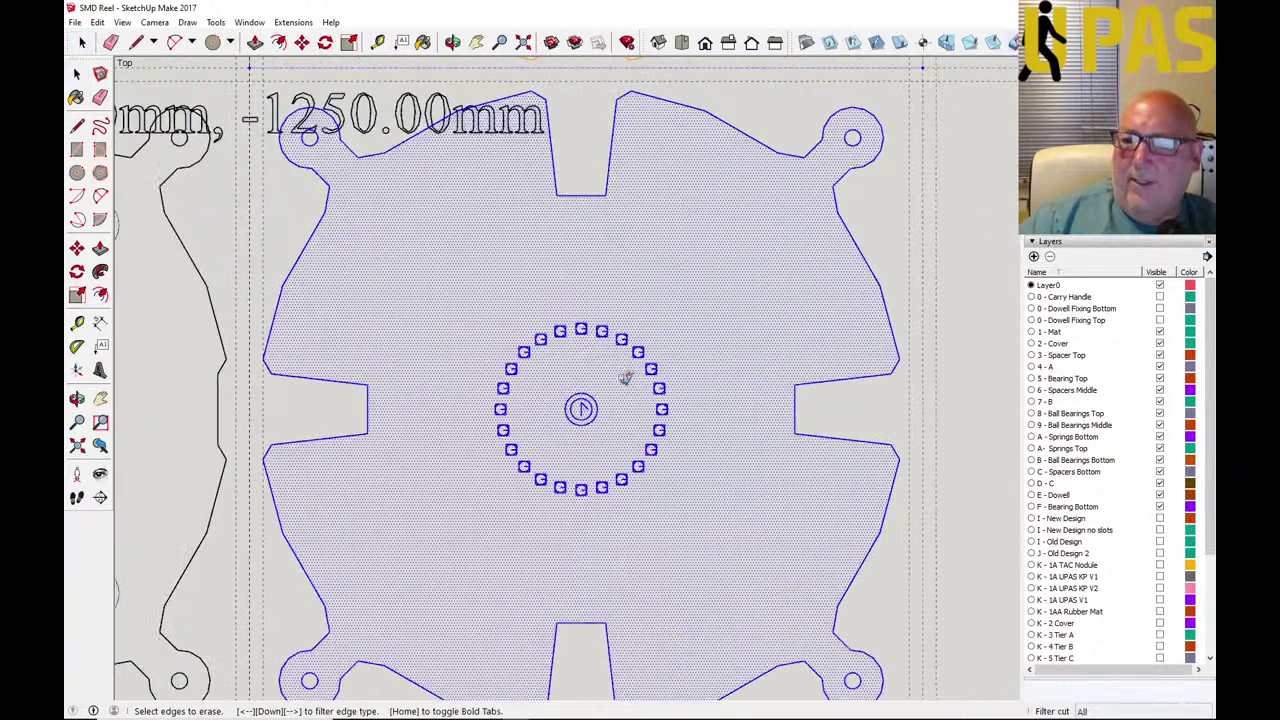
key(ctrl+t)
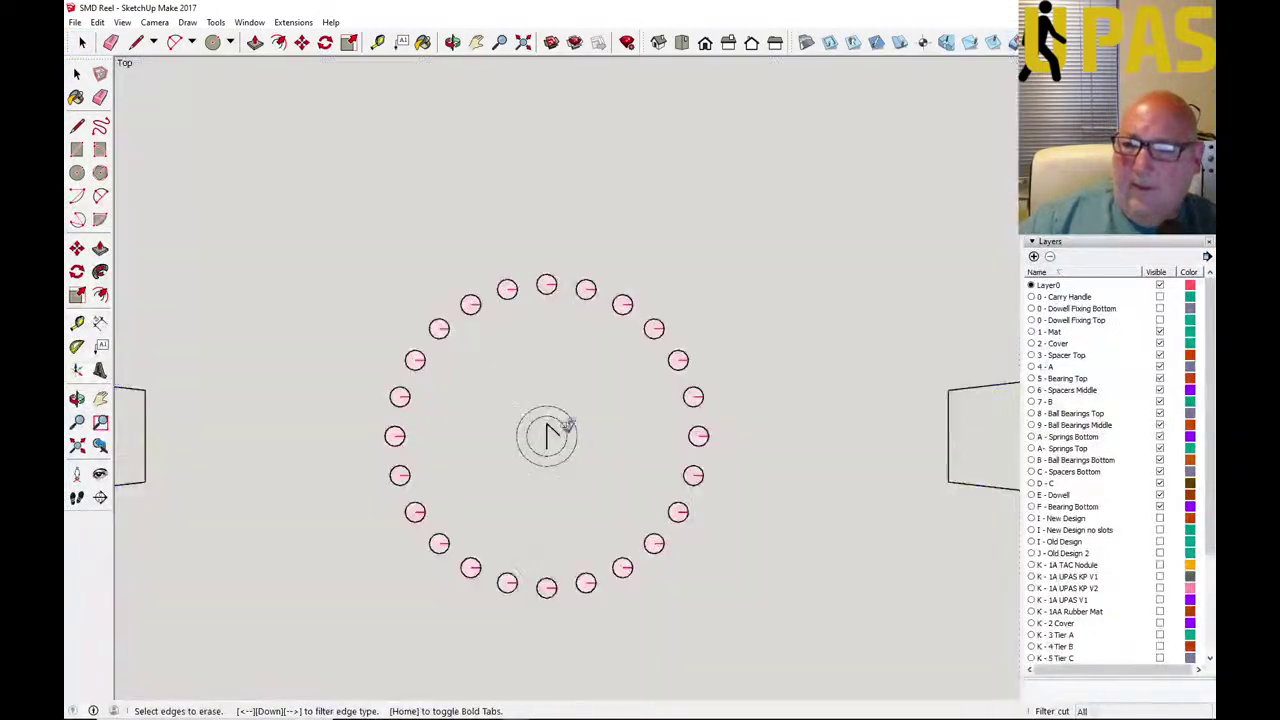
key(space)
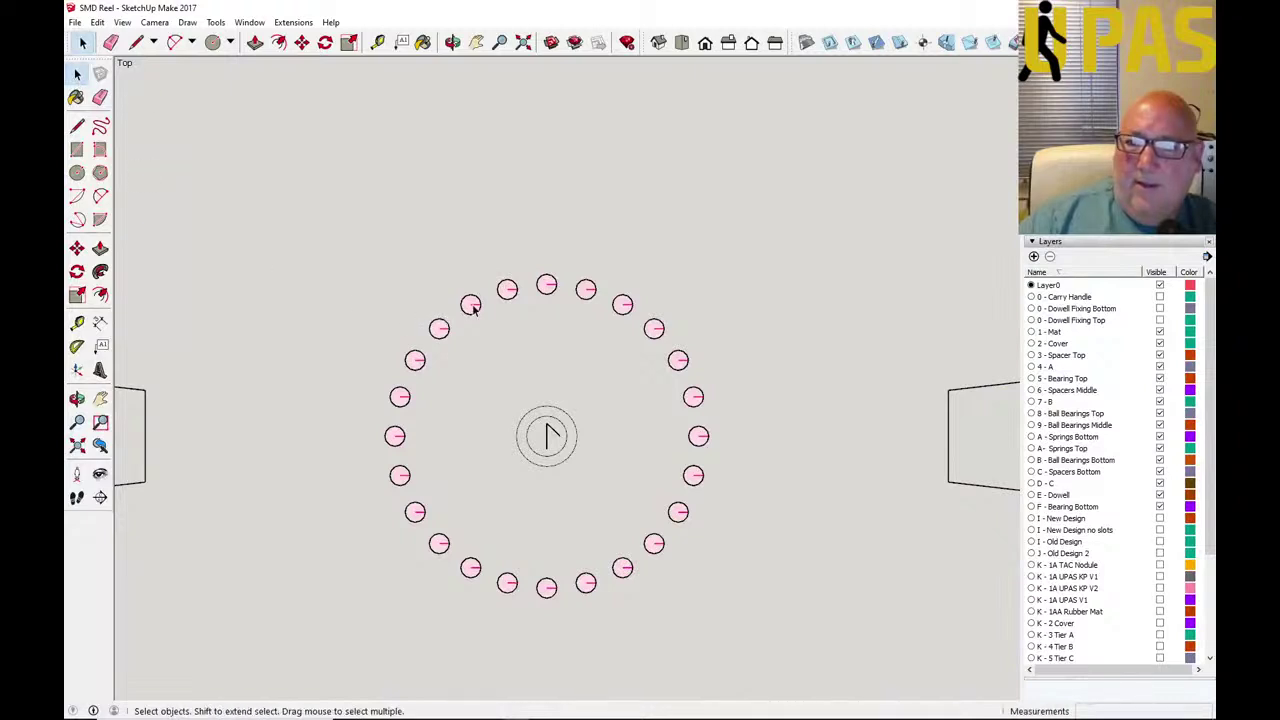
Delete the pink plunge-hole cuts one by one clockwise around the bearing recess ring, from the upper-left recess to the bottommost one.
click(472, 306)
key(Delete)
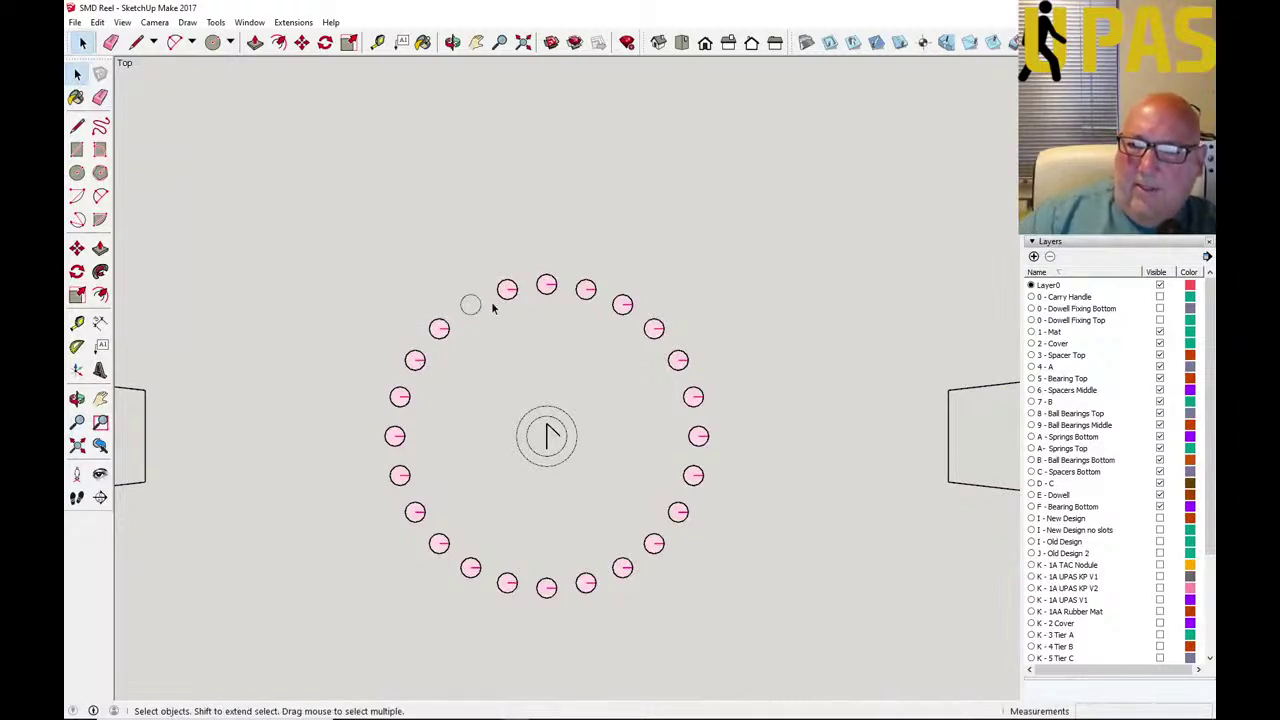
click(508, 291)
key(Delete)
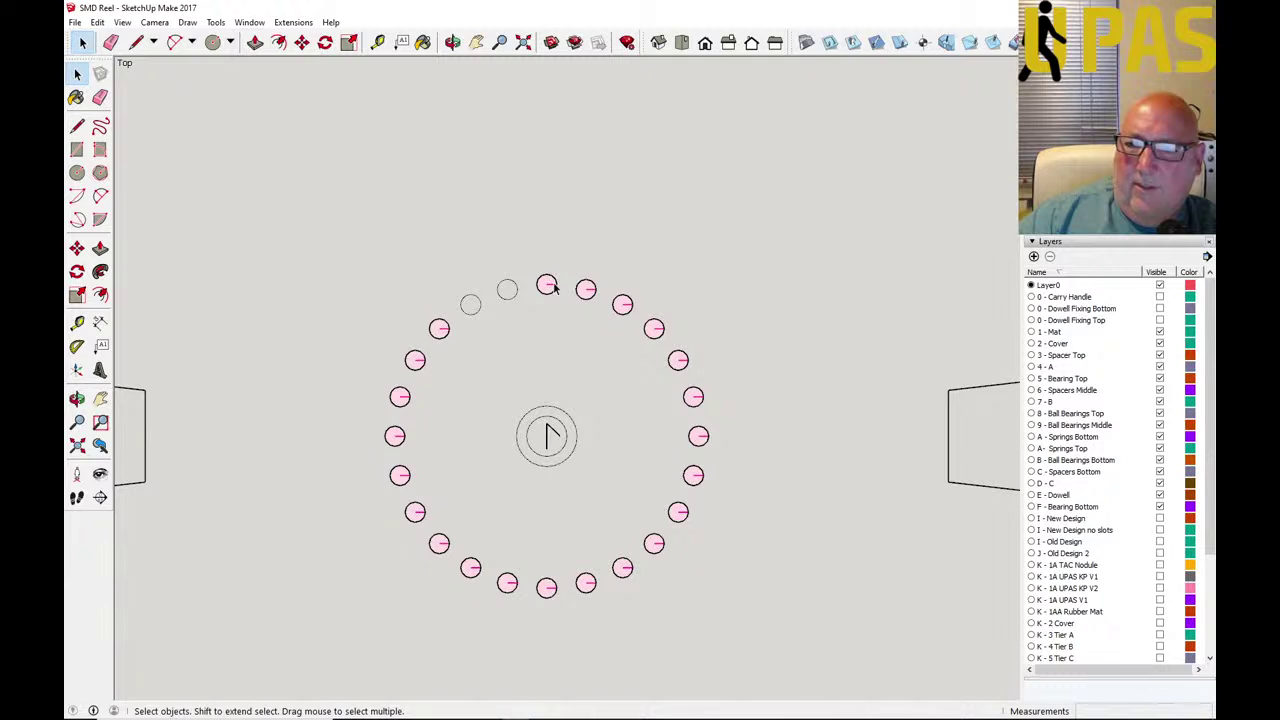
click(546, 286)
key(Delete)
click(587, 290)
key(Delete)
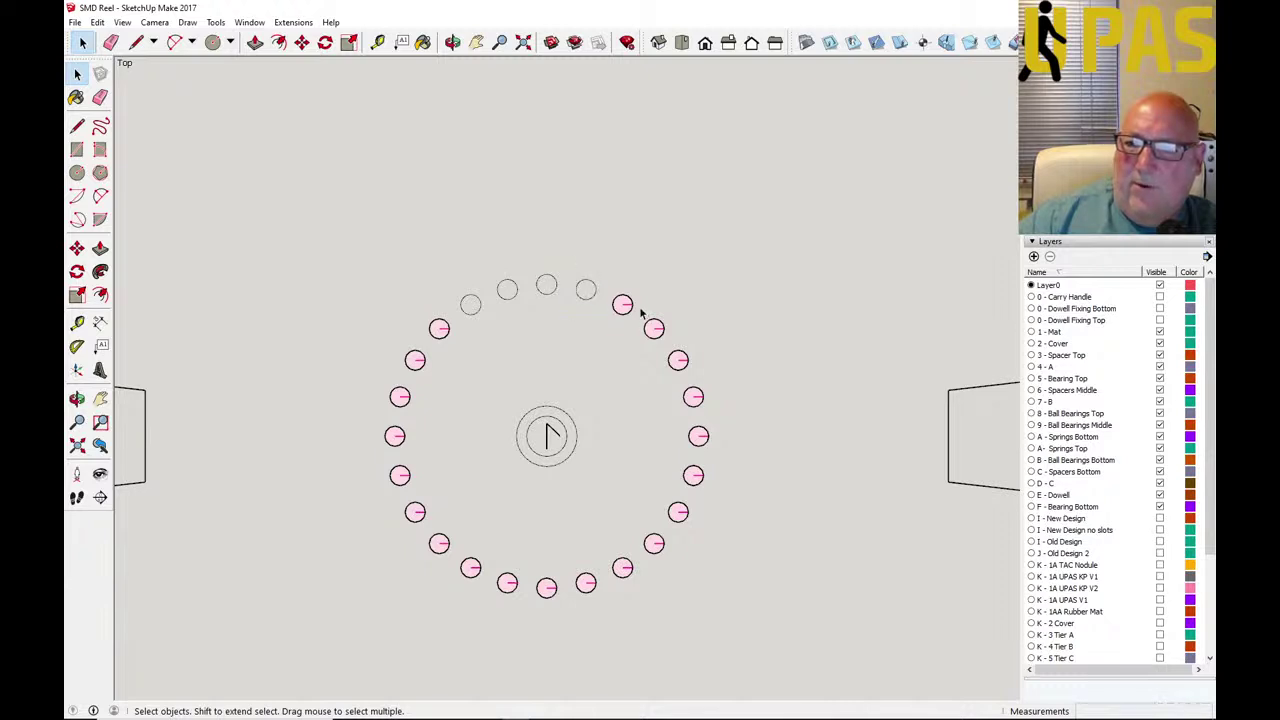
click(623, 306)
key(Delete)
click(654, 328)
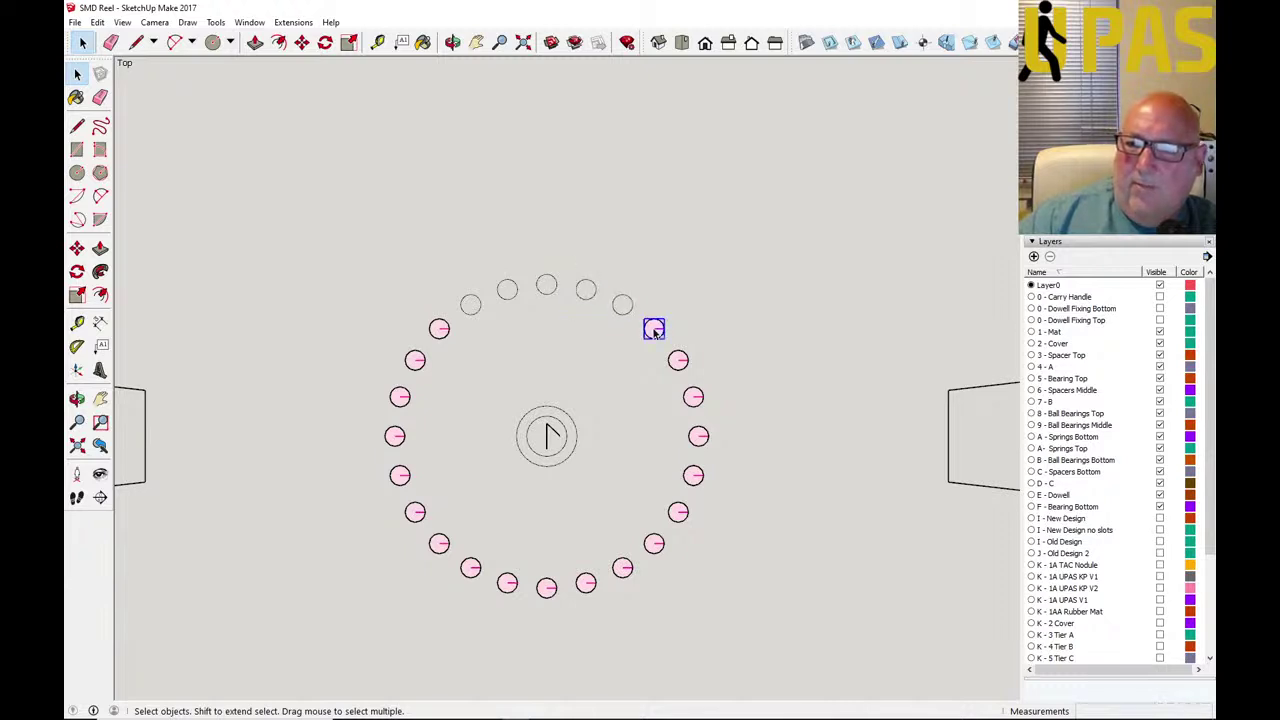
key(Delete)
click(679, 362)
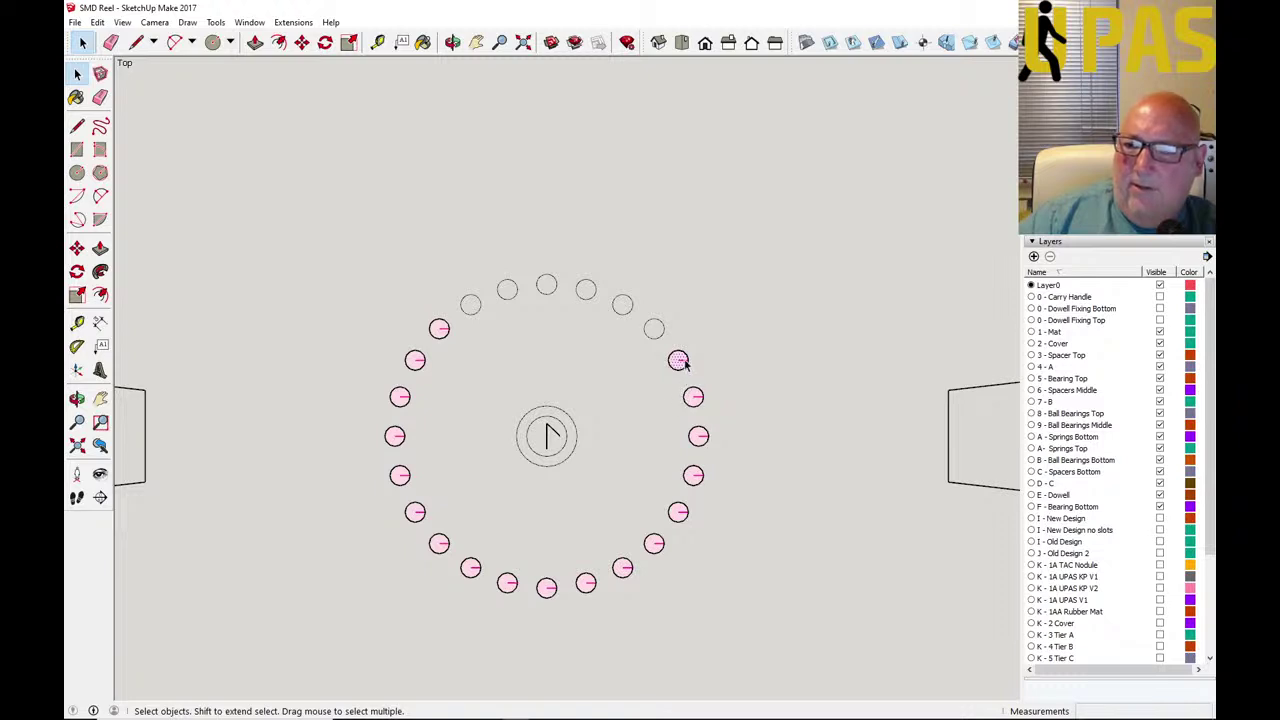
key(Delete)
click(696, 399)
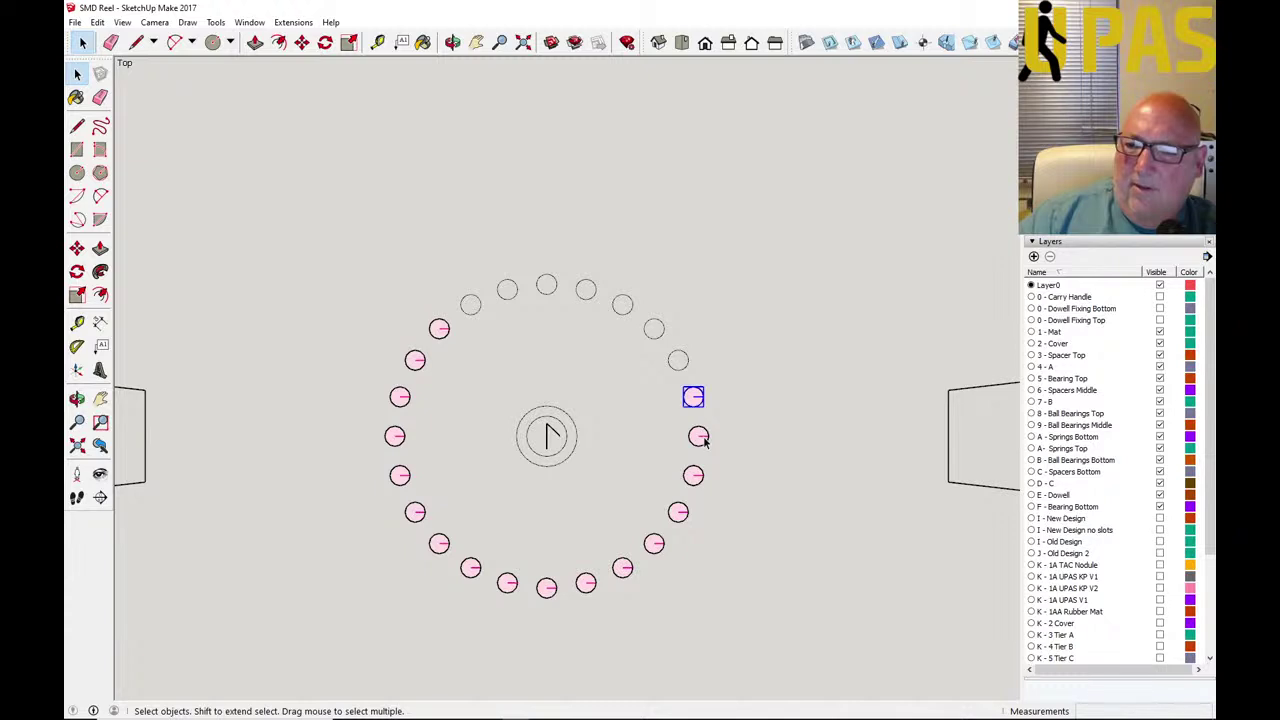
key(Delete)
click(700, 438)
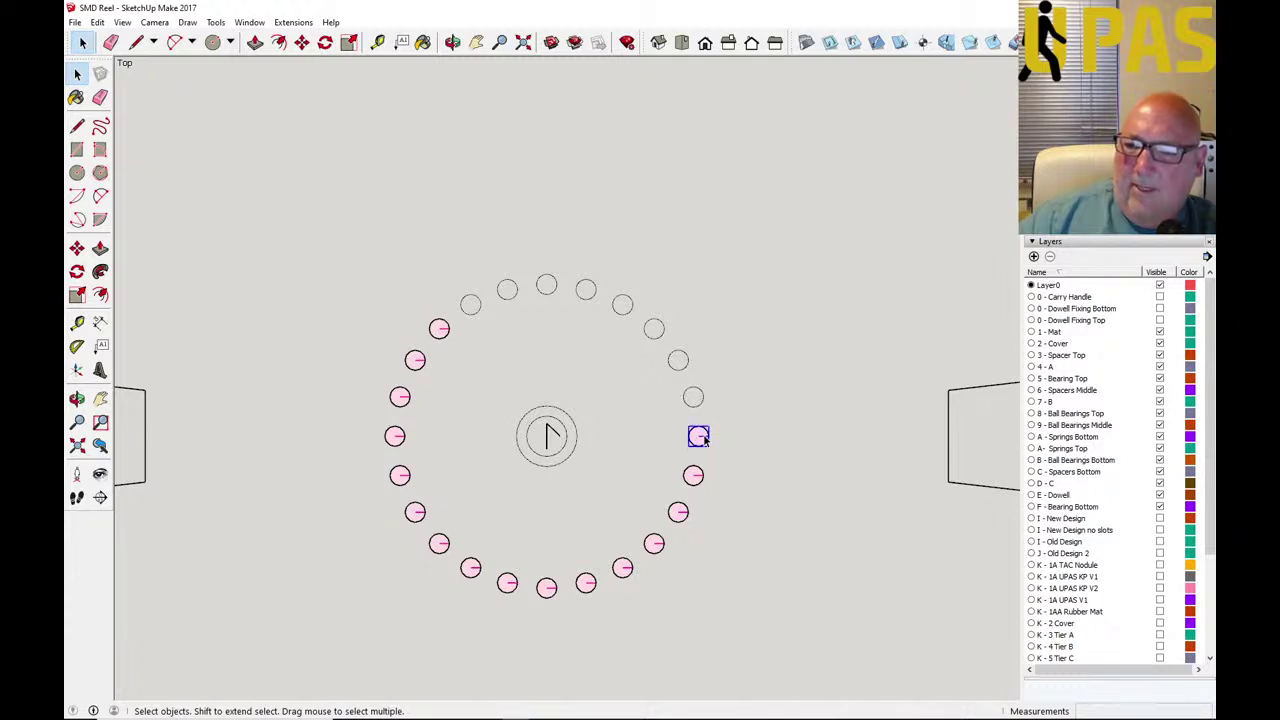
key(Delete)
click(697, 478)
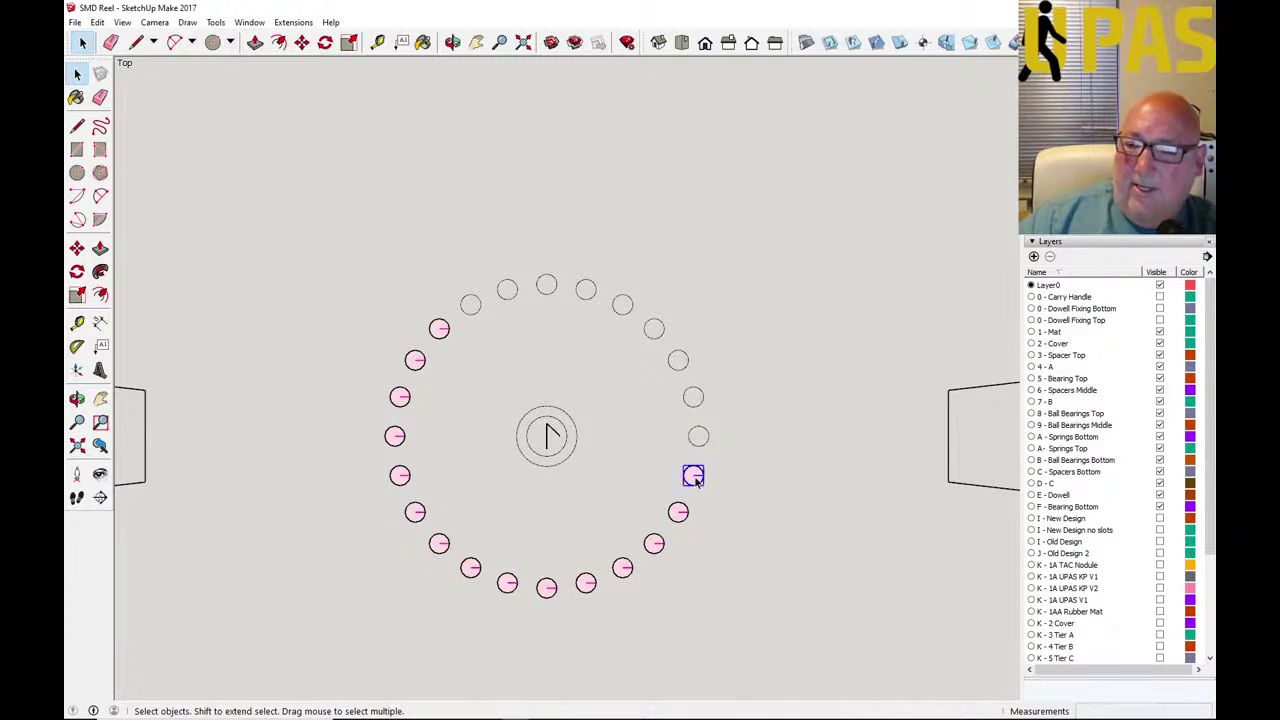
key(Delete)
click(682, 516)
key(Delete)
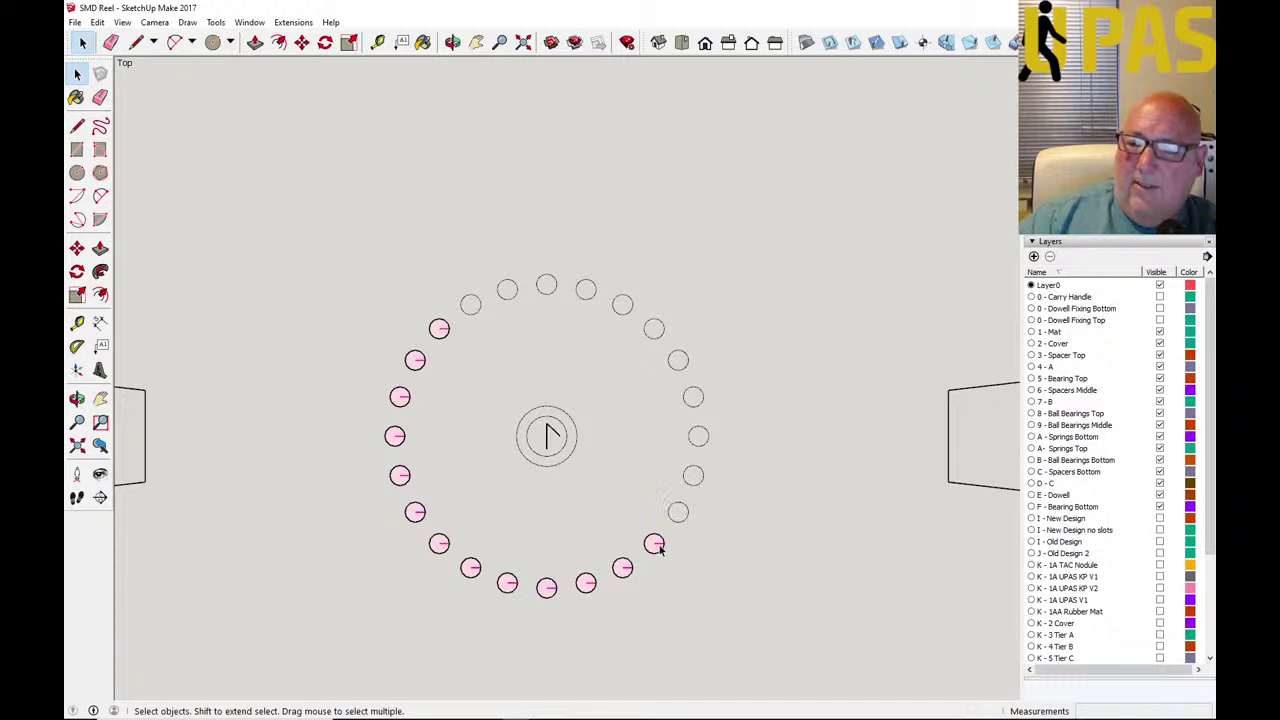
click(655, 546)
key(Delete)
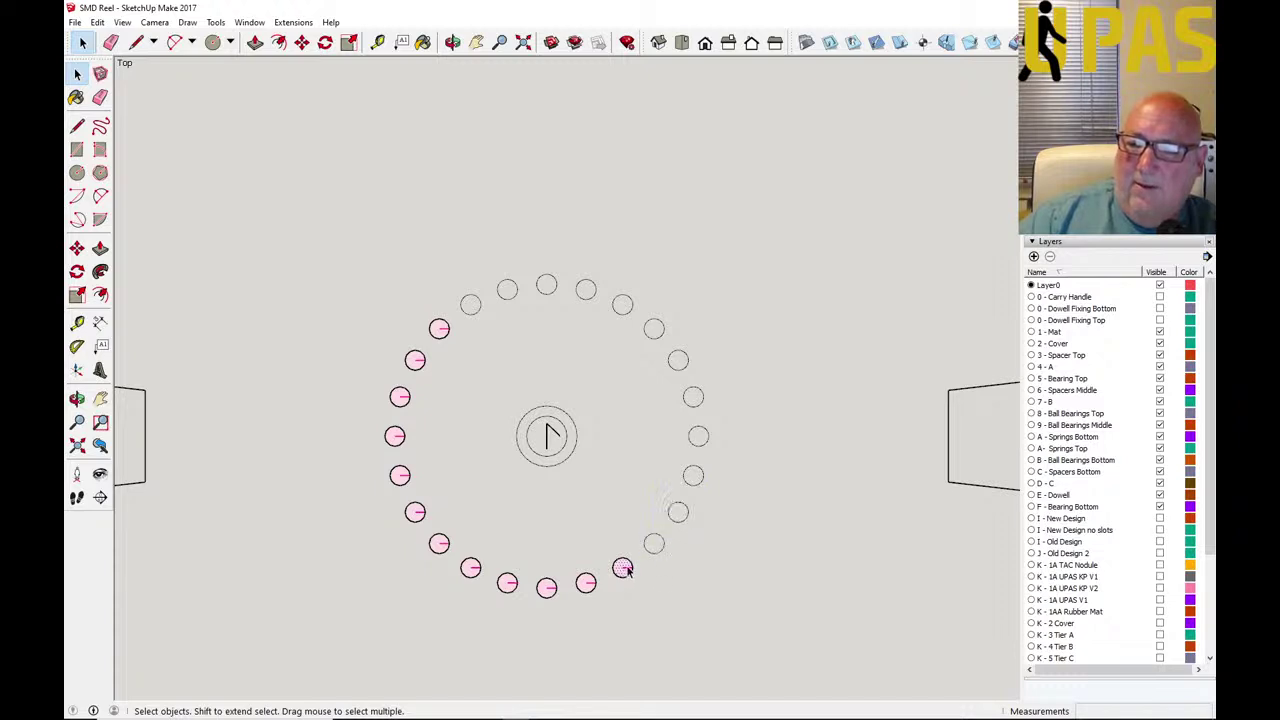
key(Delete)
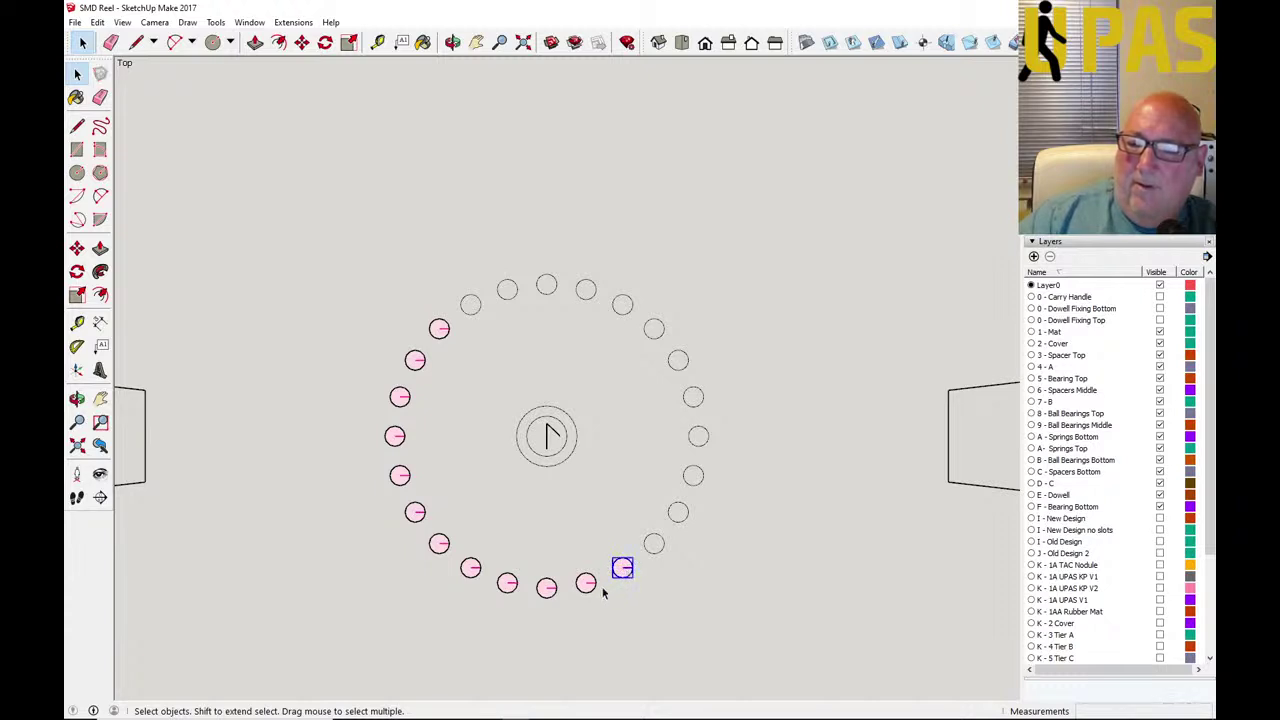
click(590, 587)
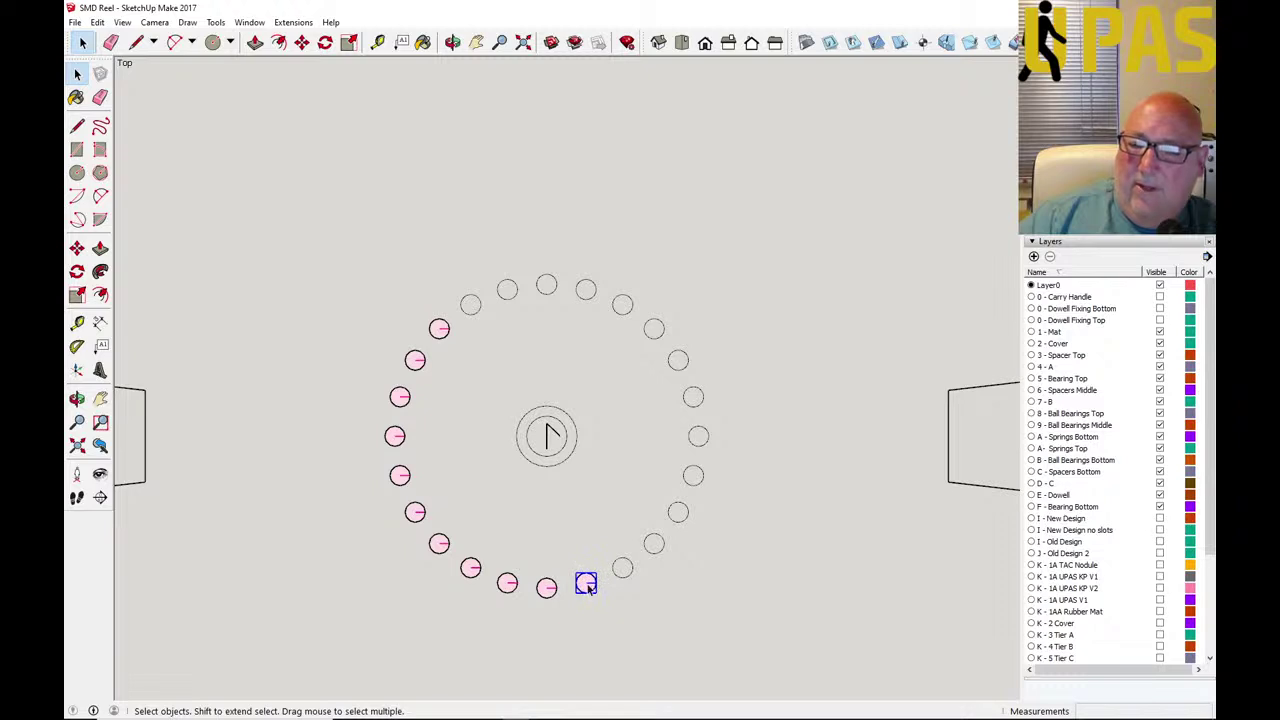
key(Delete)
click(552, 591)
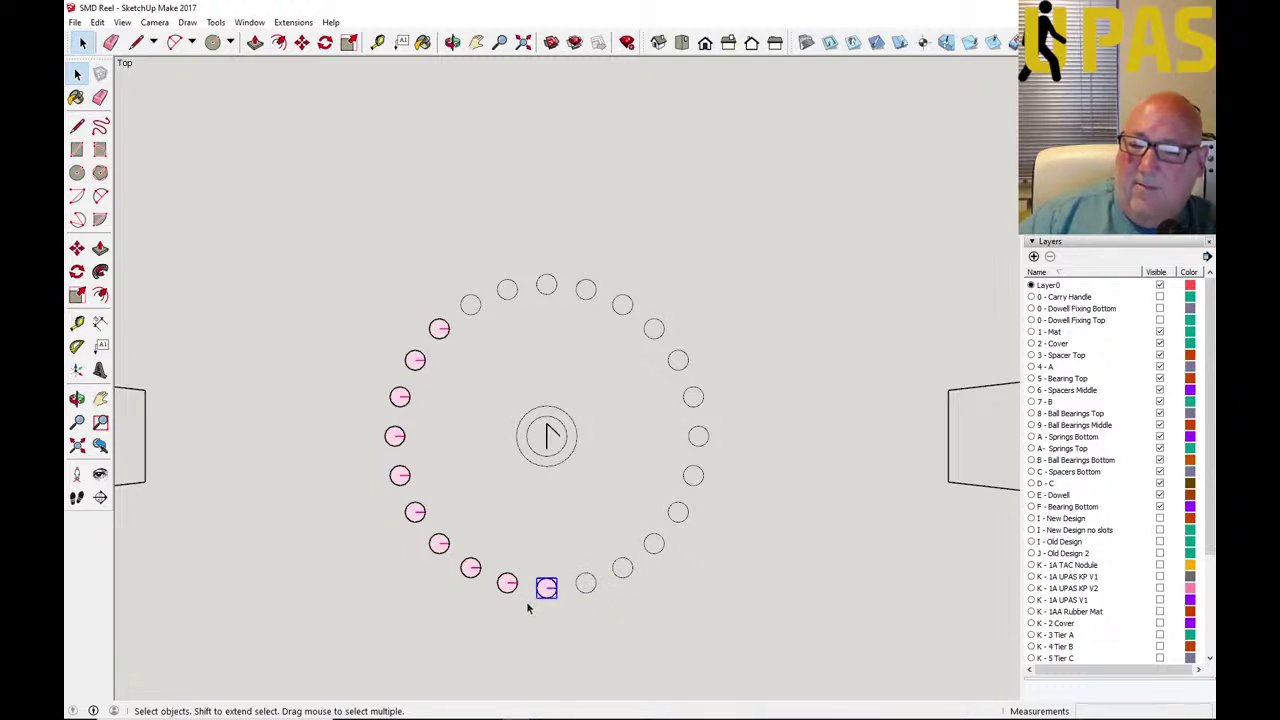
click(510, 587)
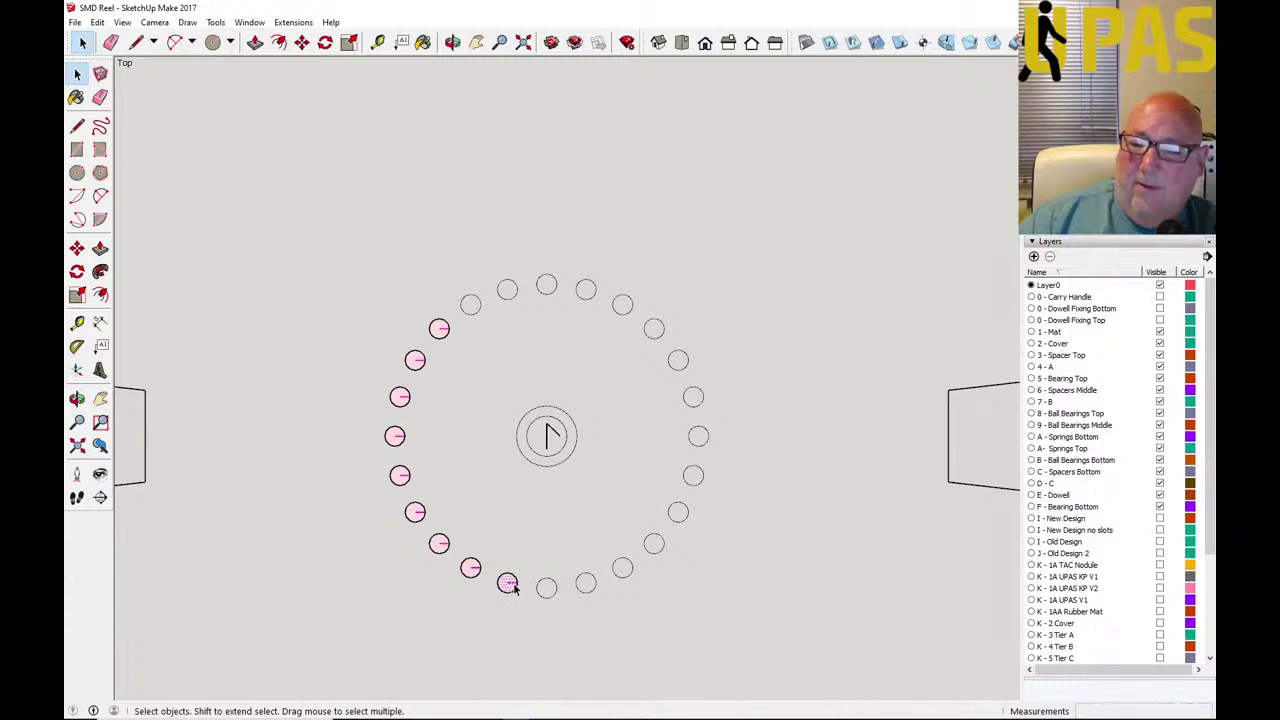
click(486, 581)
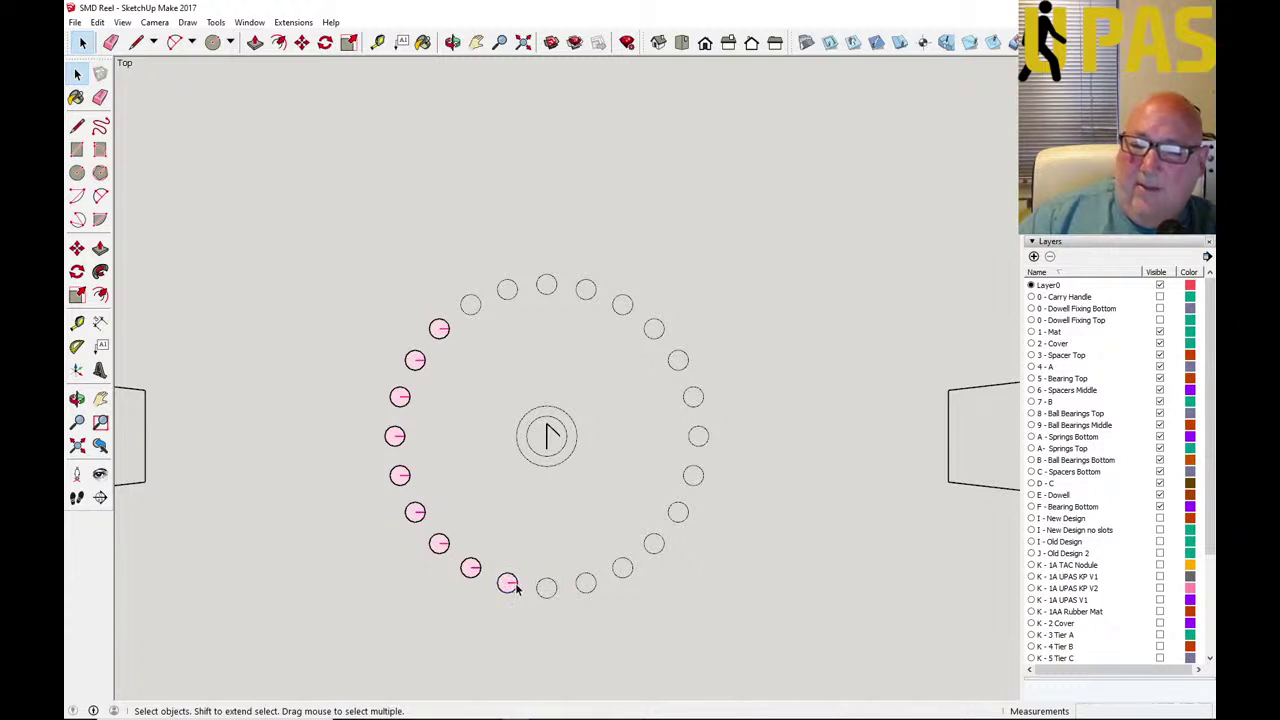
click(97, 22)
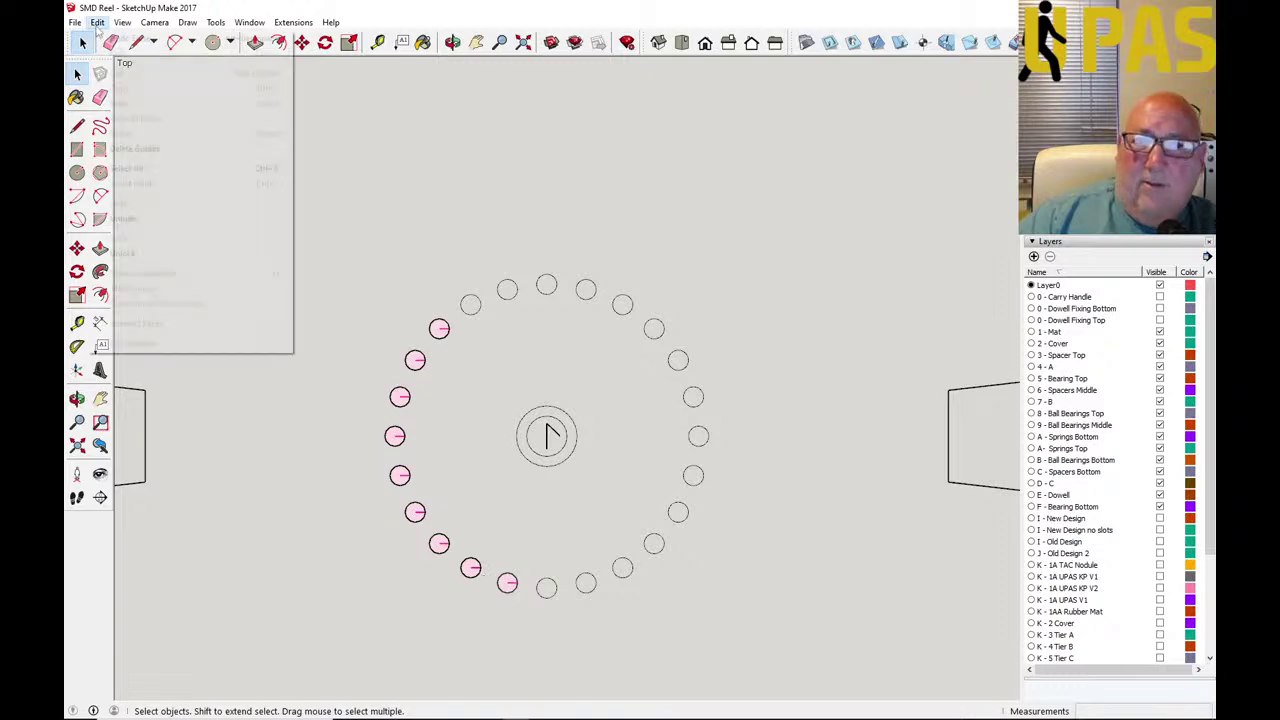
click(101, 42)
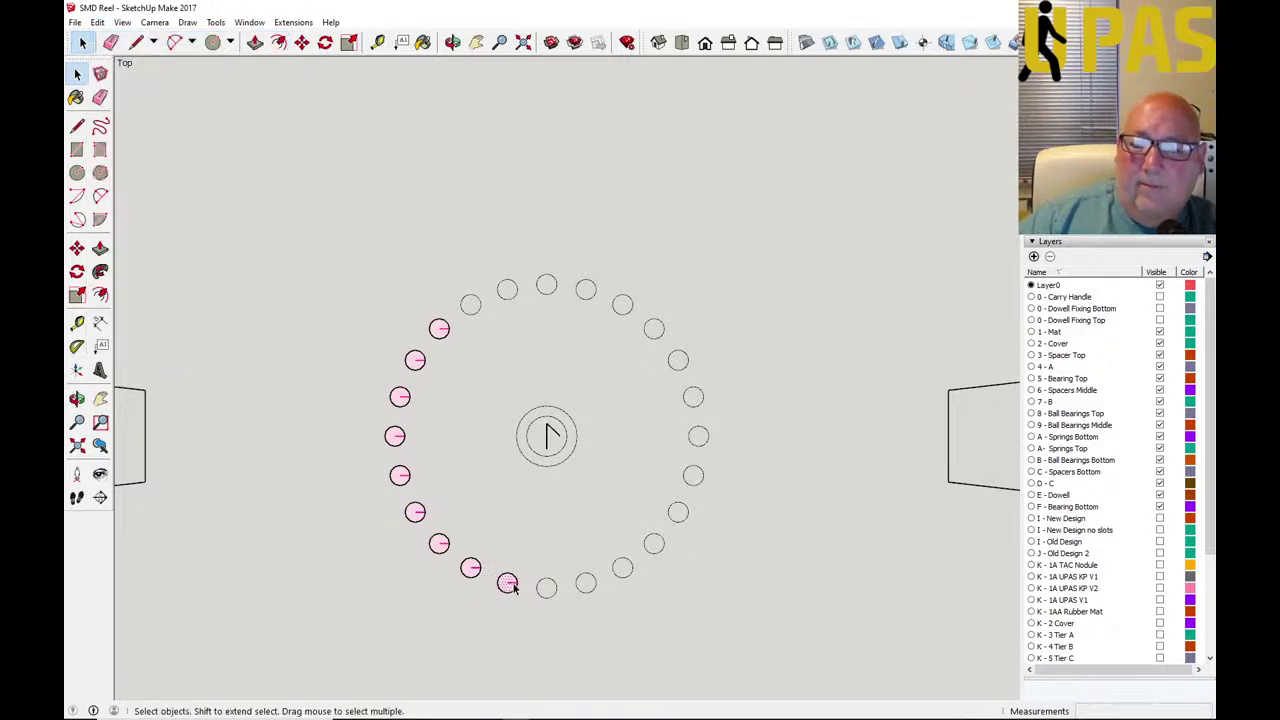
click(518, 586)
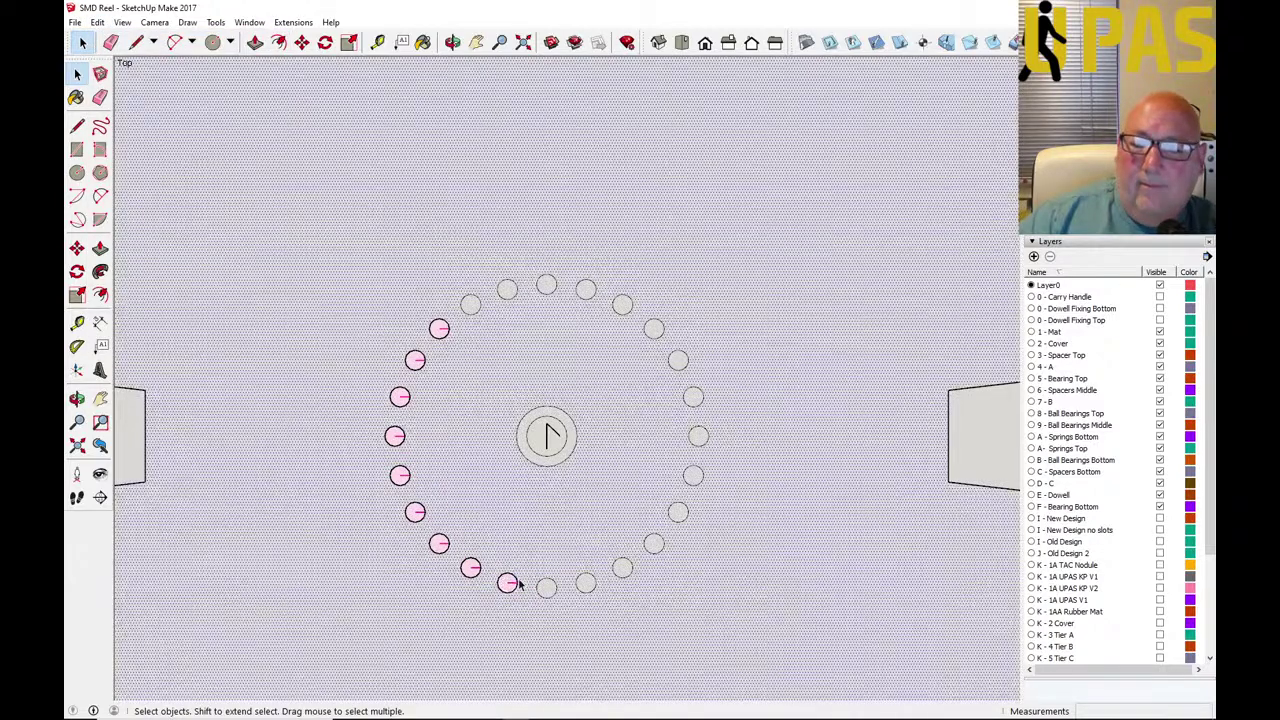
click(515, 585)
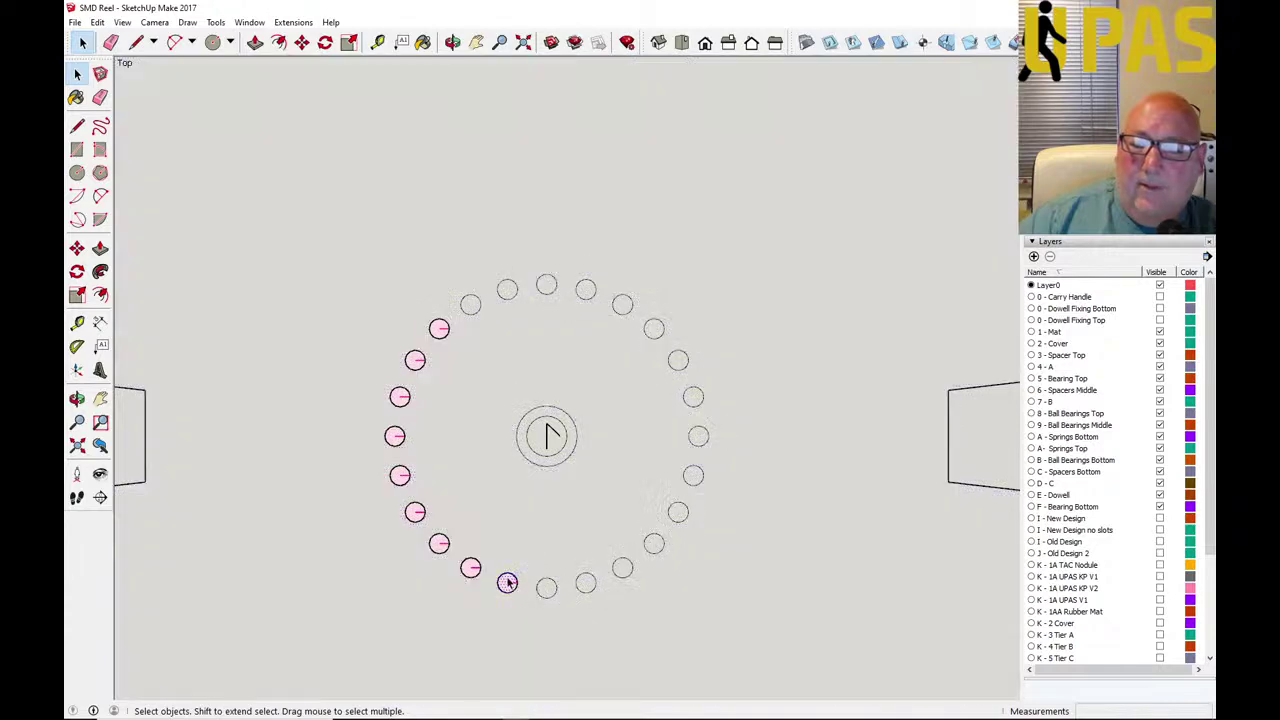
click(508, 594)
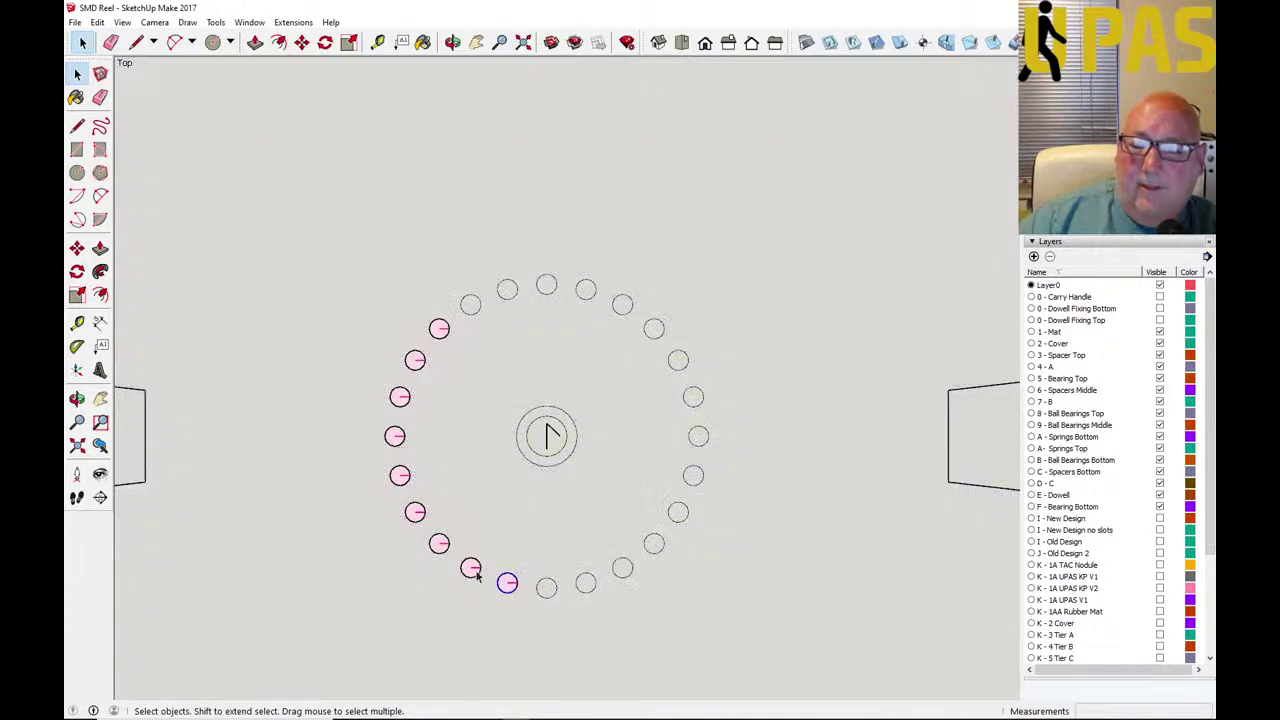
Delete the pink plunge-hole cuts from the three consecutive recesses along the lower-left arc of the ring, skipping the one beside the bottommost recess.
click(476, 571)
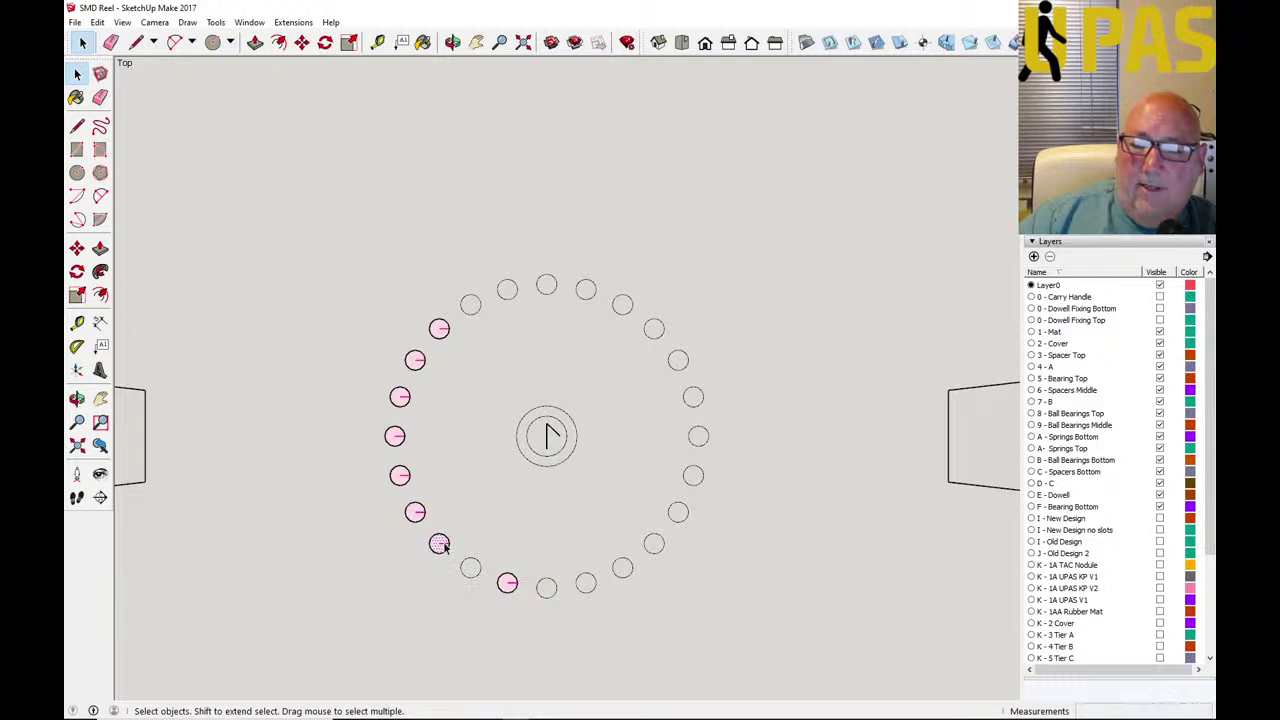
click(440, 544)
key(Delete)
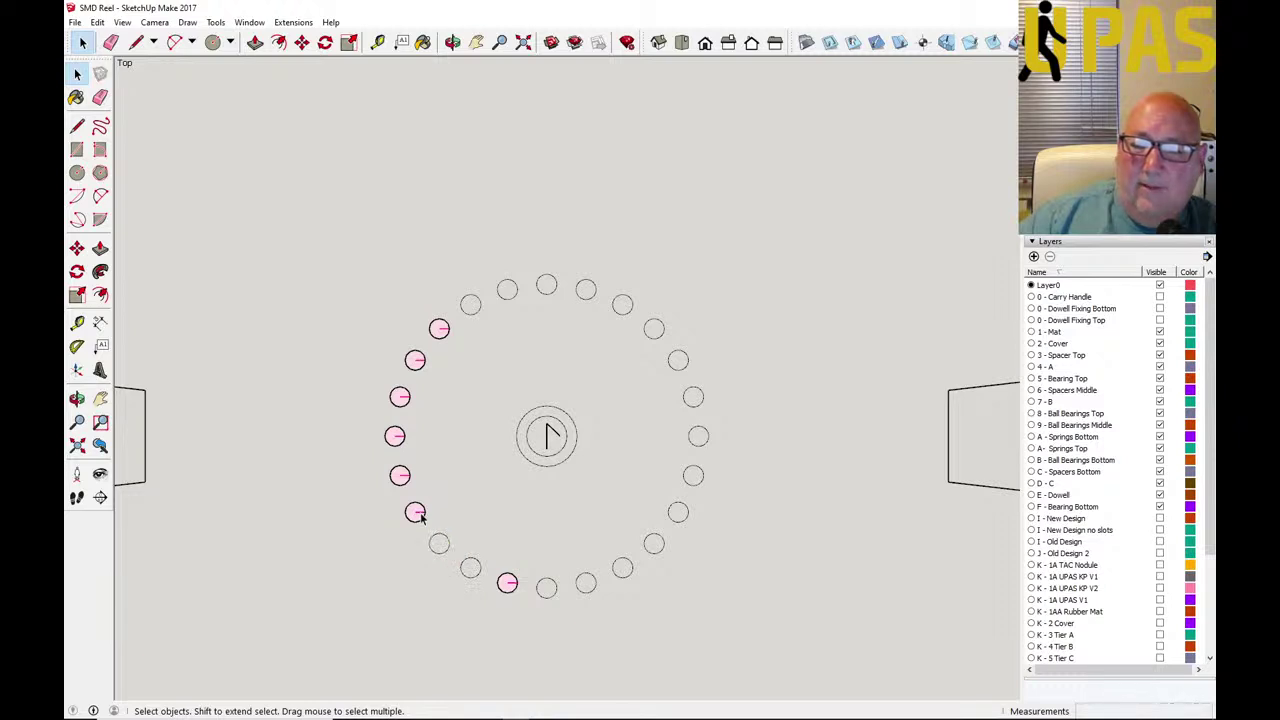
click(418, 514)
key(Delete)
Examine the overlapping outlines of the pink plunge-hole cut in the recess immediately left of the bottommost one.
click(508, 585)
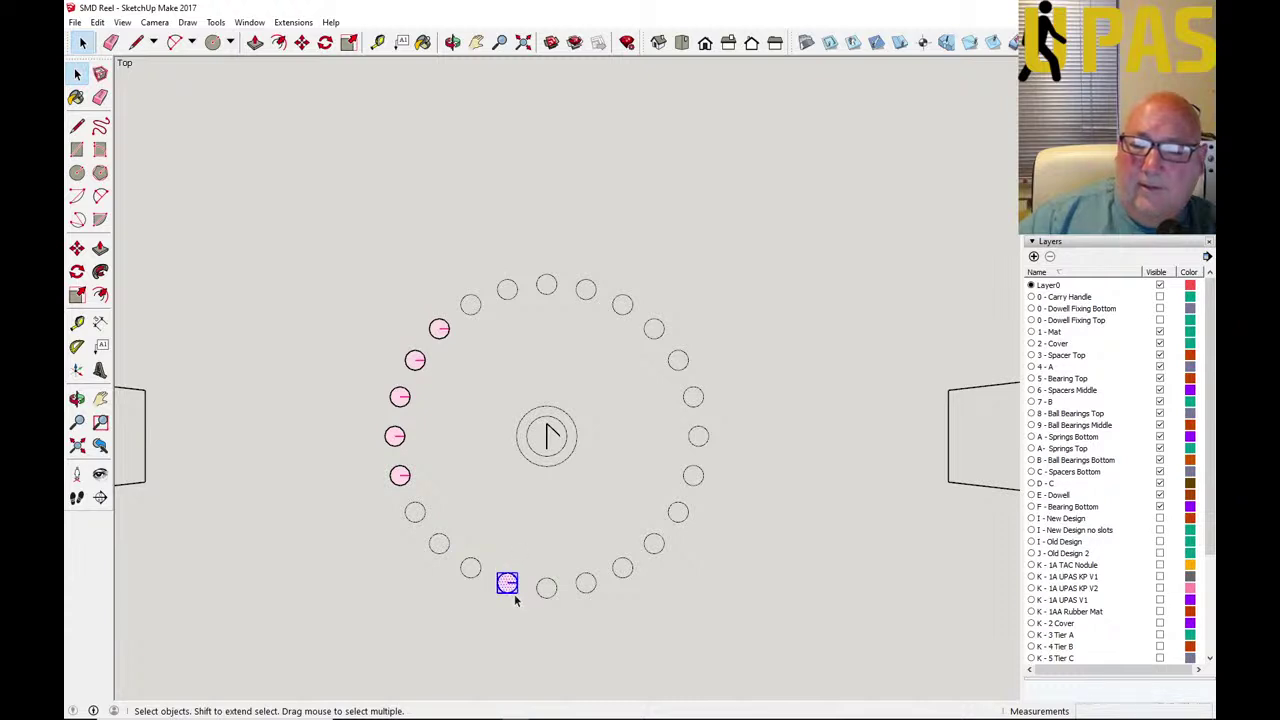
scroll(514, 594, up, 5)
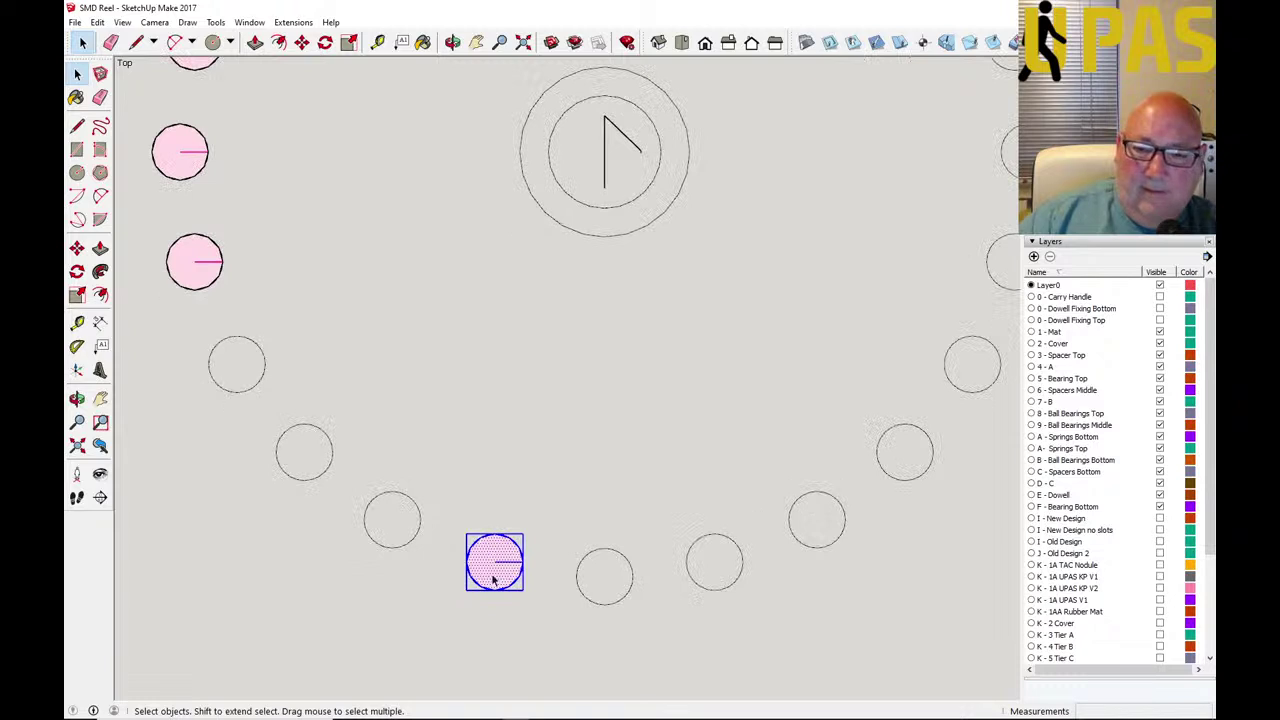
scroll(493, 578, up, 5)
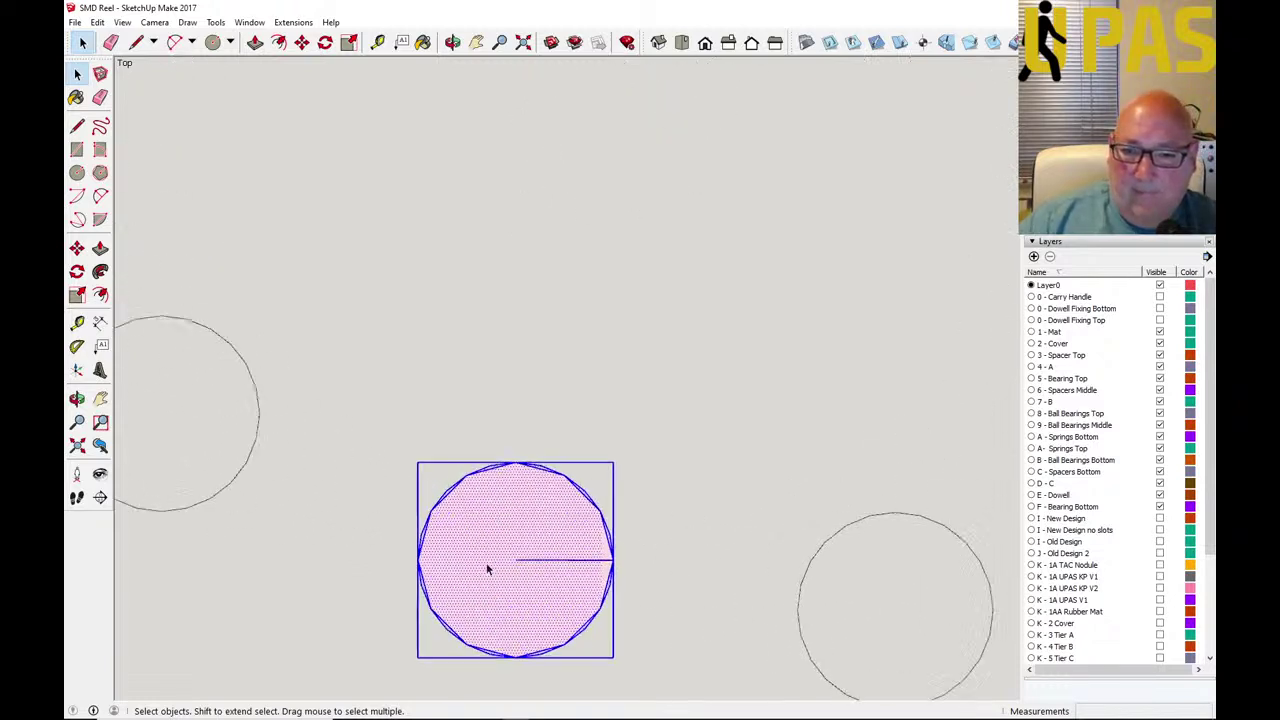
scroll(487, 567, up, 2)
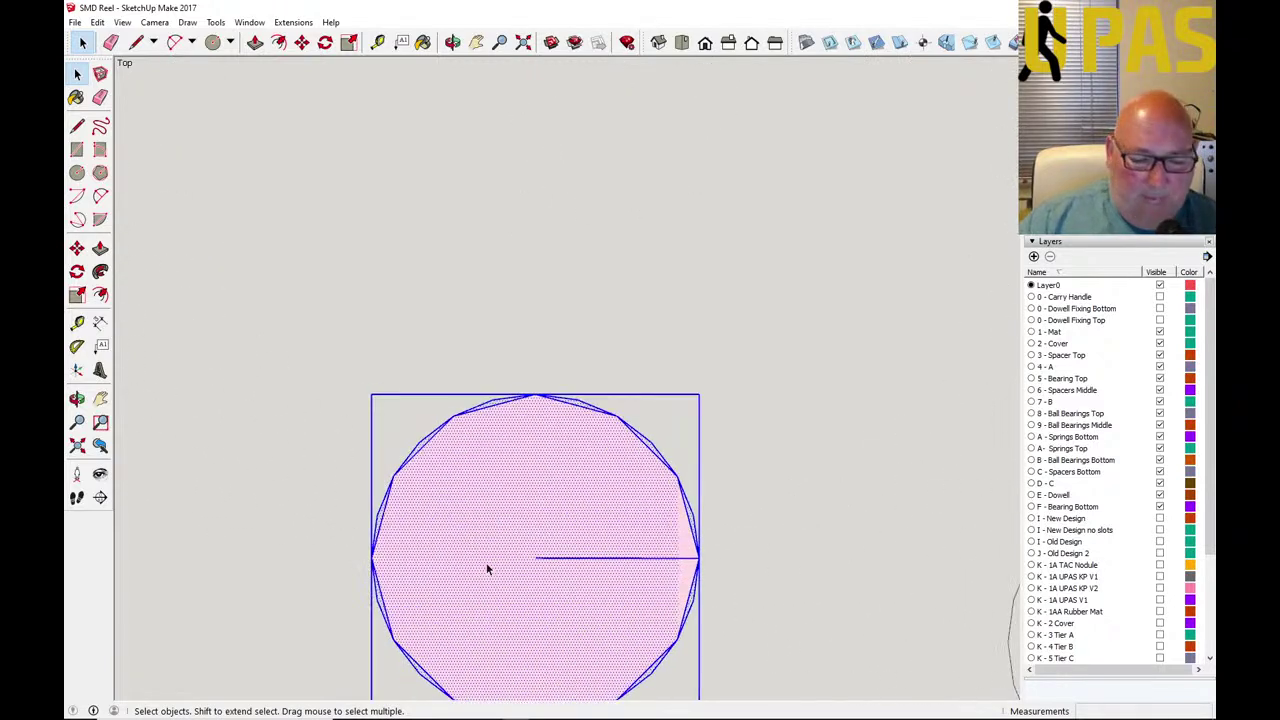
click(499, 410)
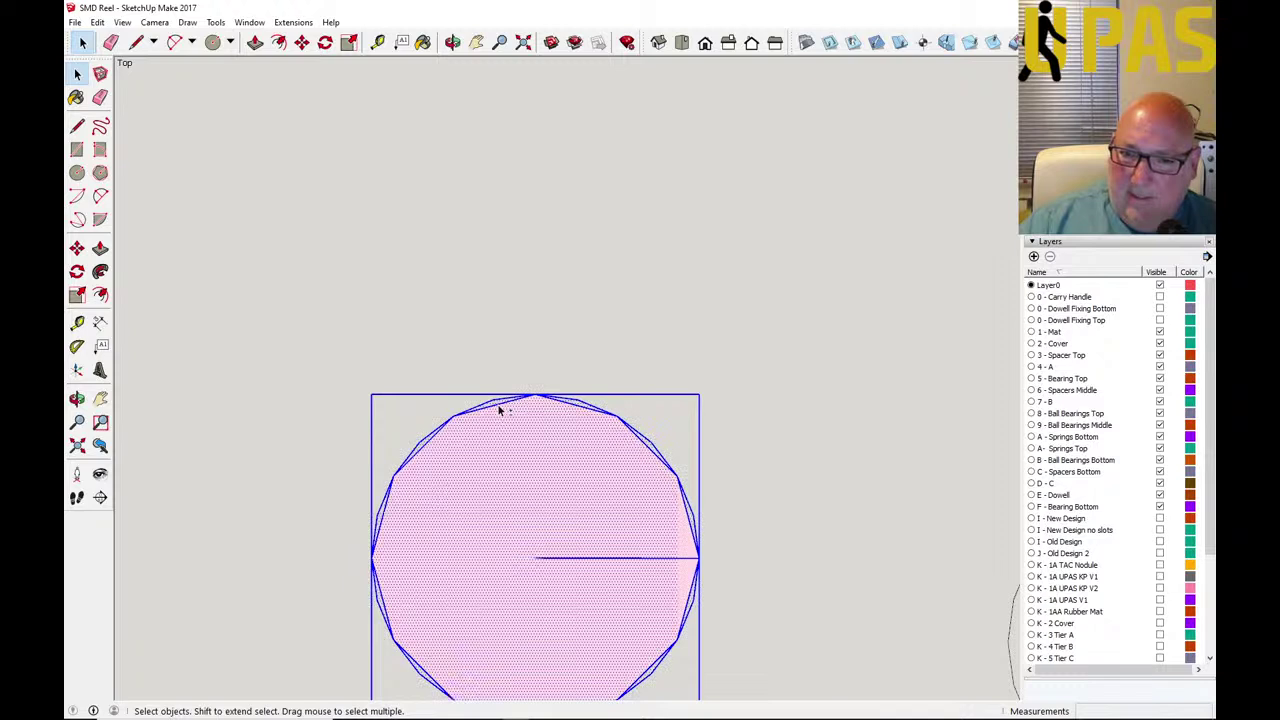
double_click(506, 422)
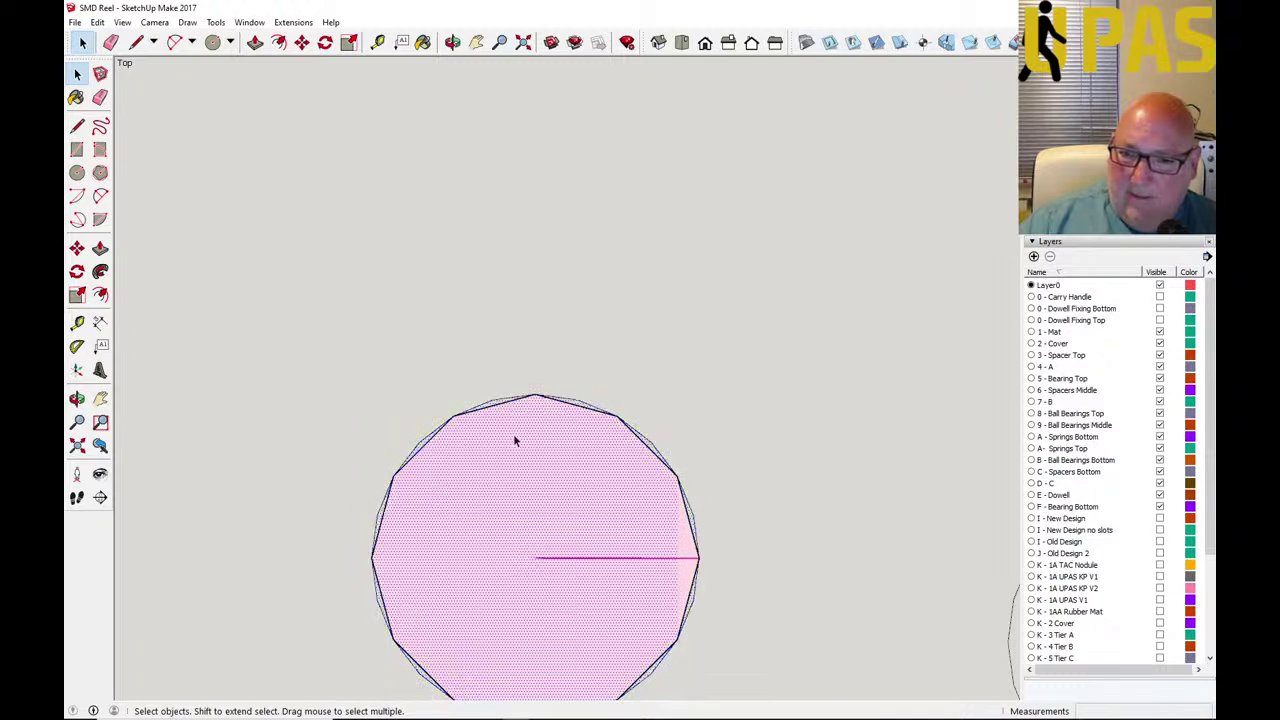
click(493, 403)
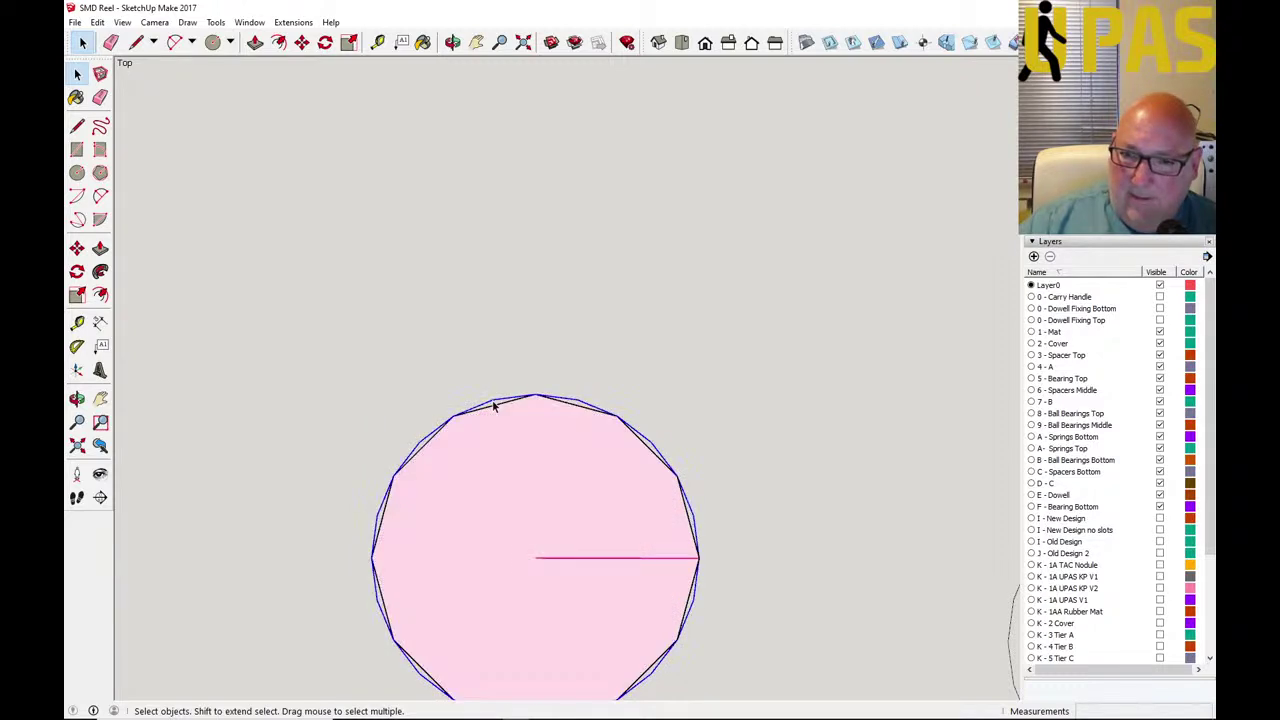
click(491, 410)
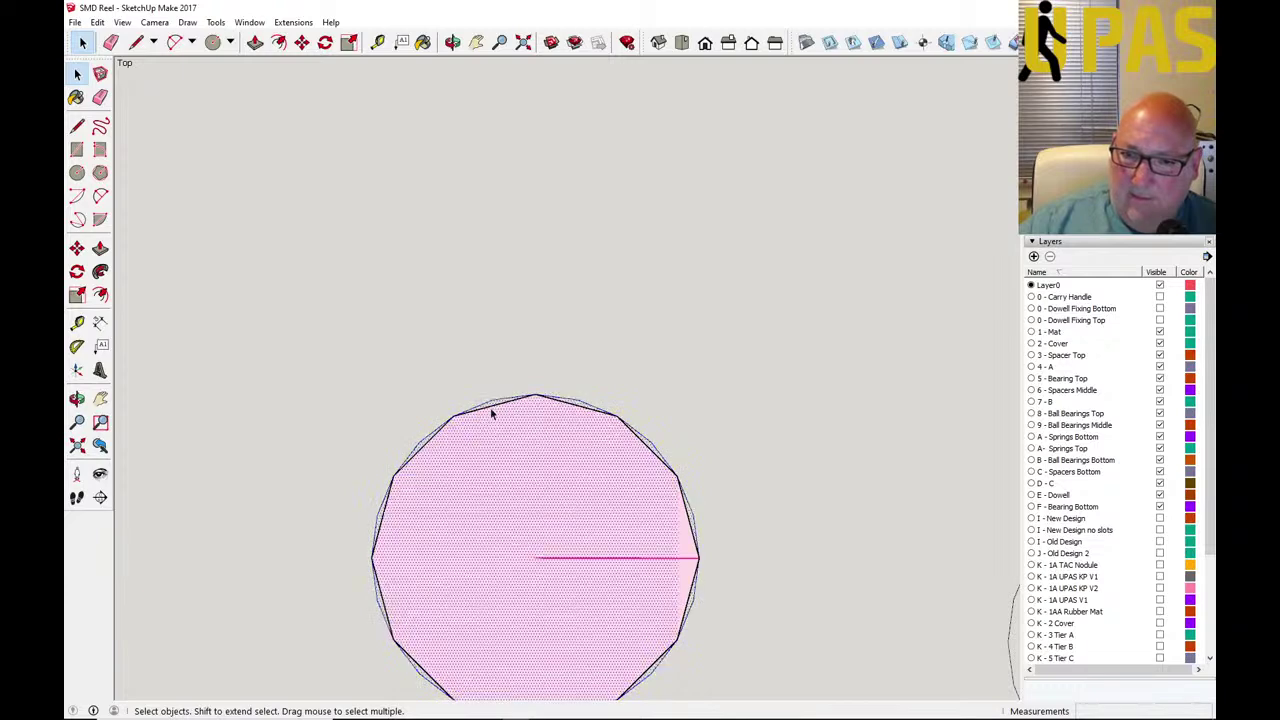
Try deleting the outer circle around that pink plunge-hole cut, and undo the deletion.
click(519, 399)
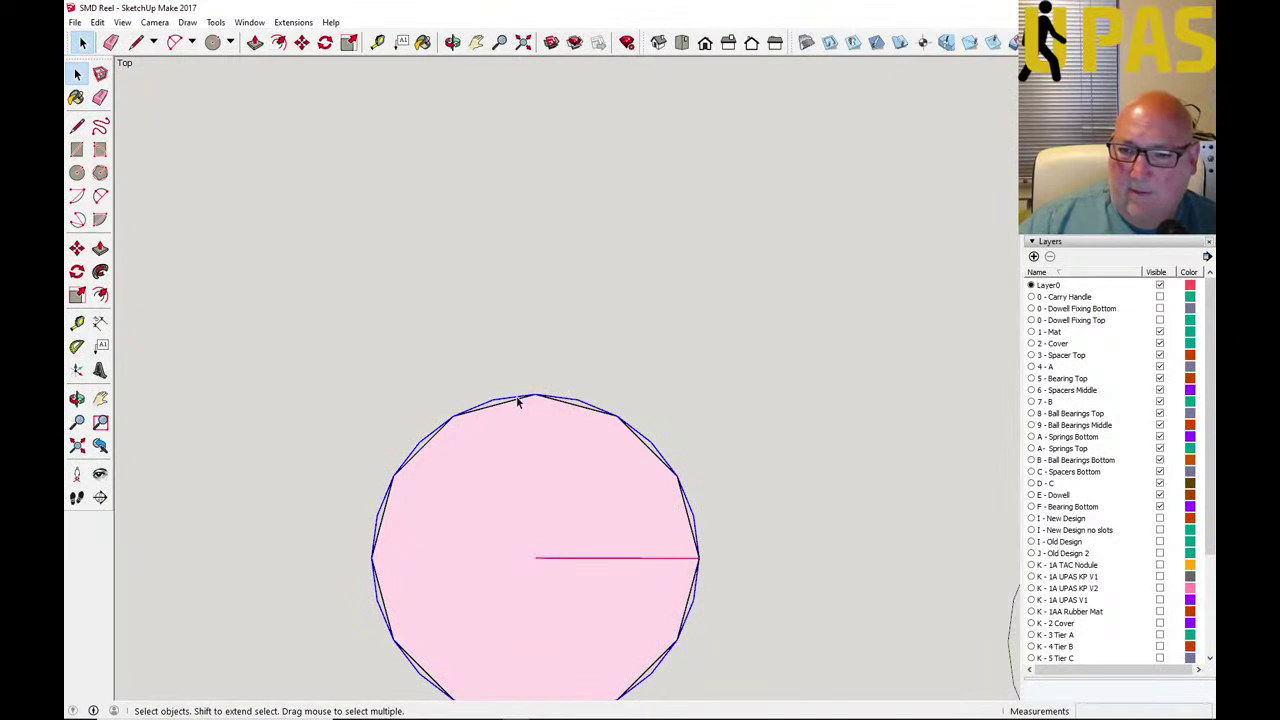
key(Delete)
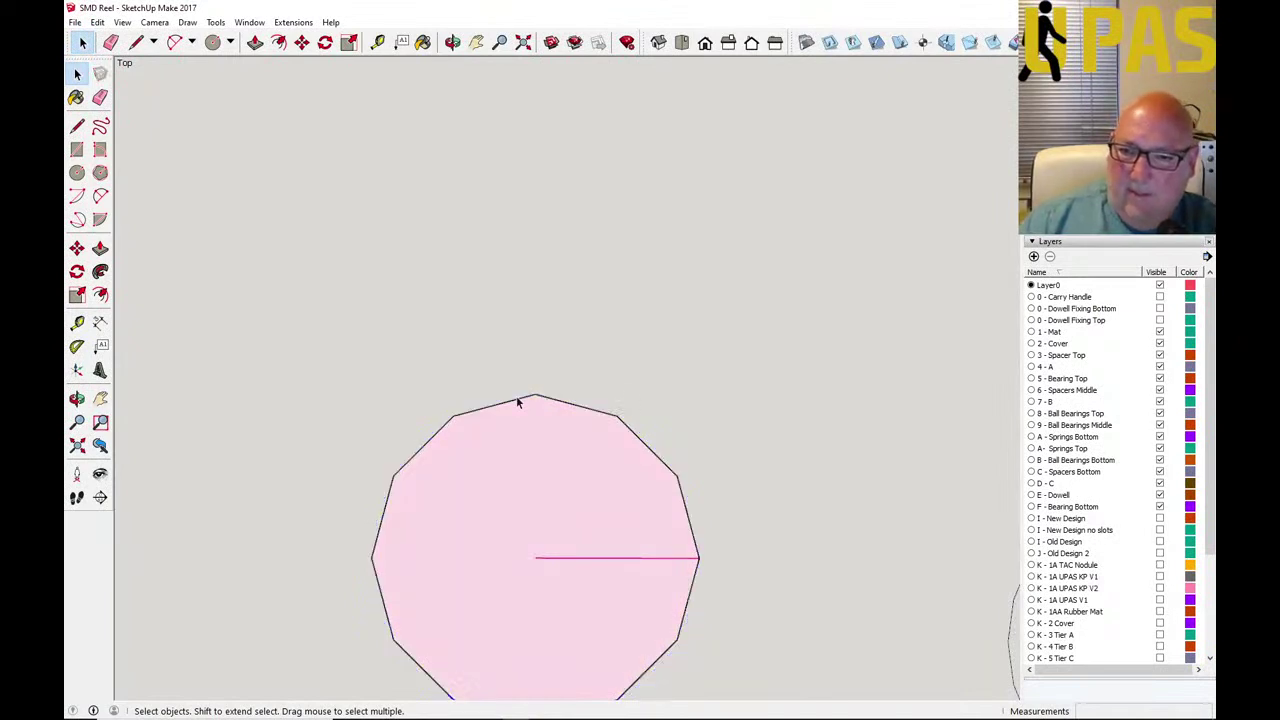
click(97, 23)
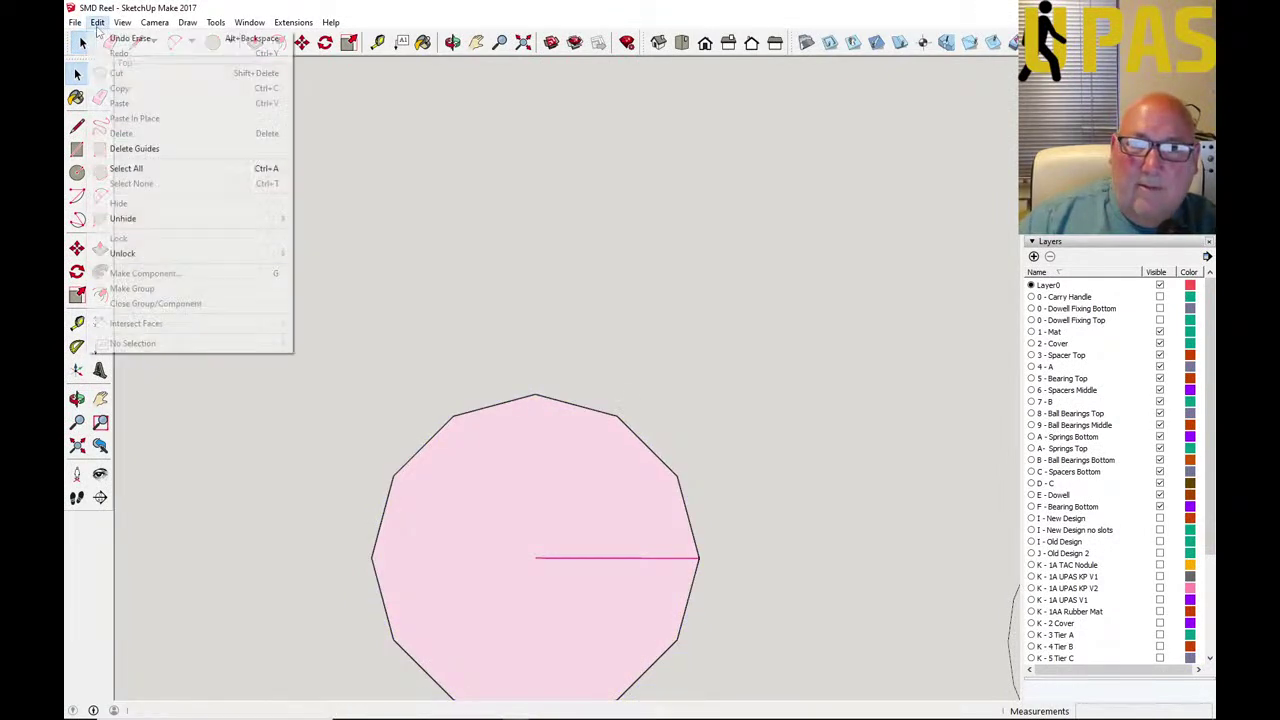
click(128, 38)
click(514, 401)
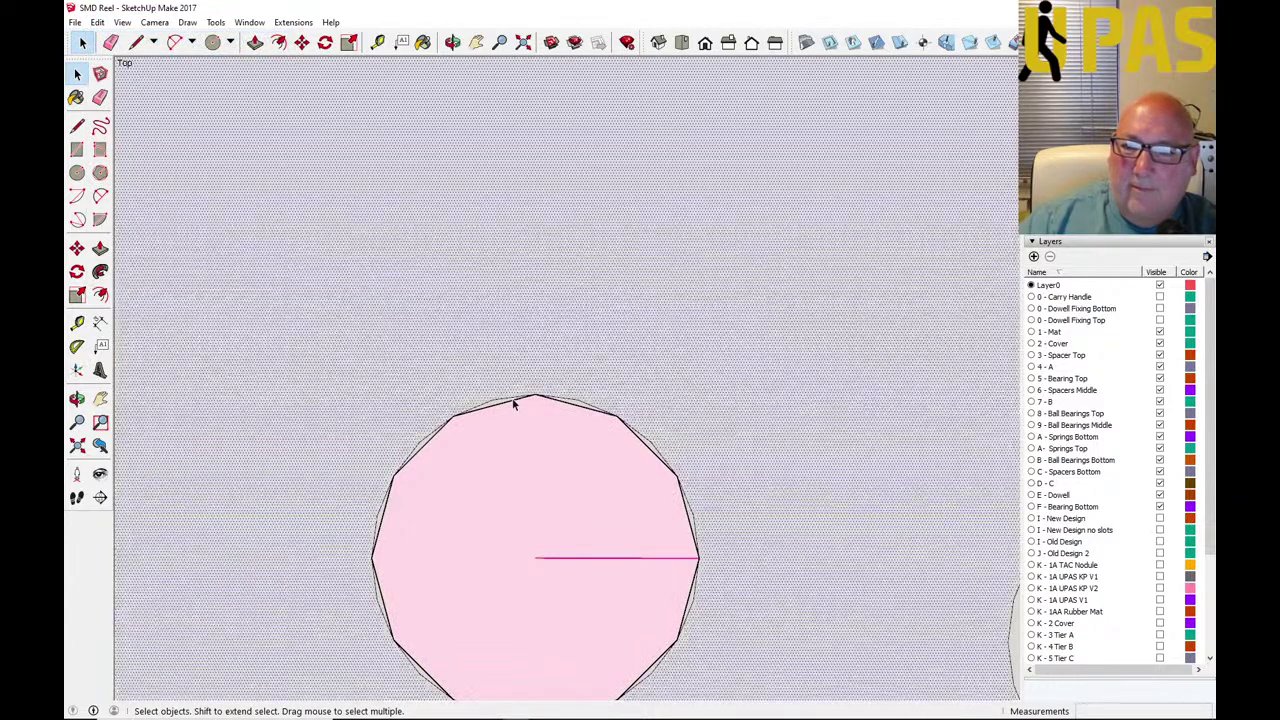
click(511, 406)
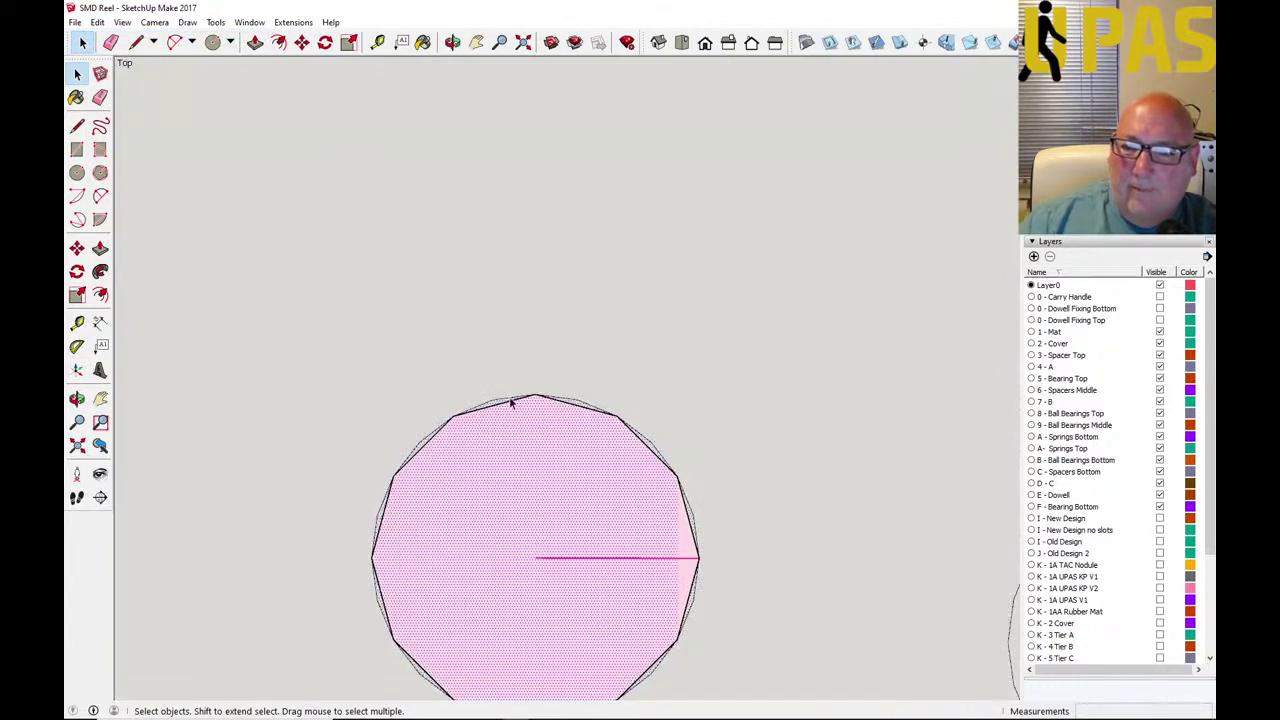
scroll(511, 402, down, 3)
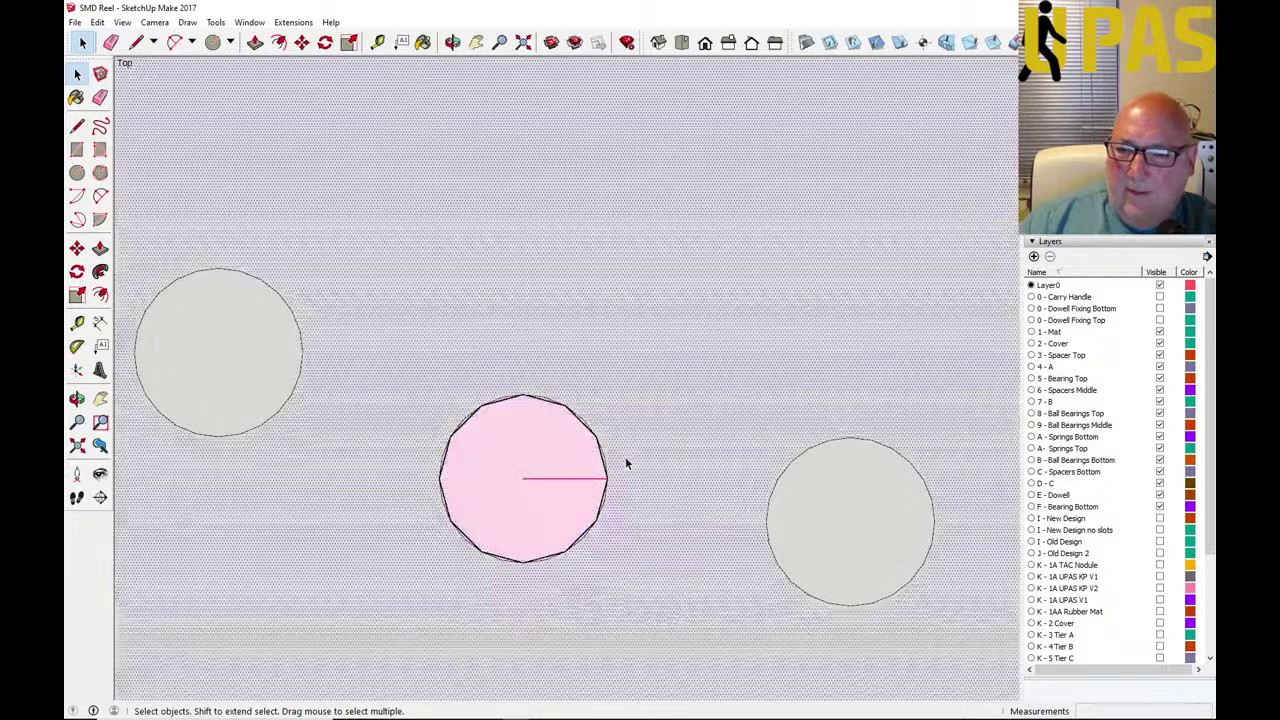
scroll(552, 479, up, 3)
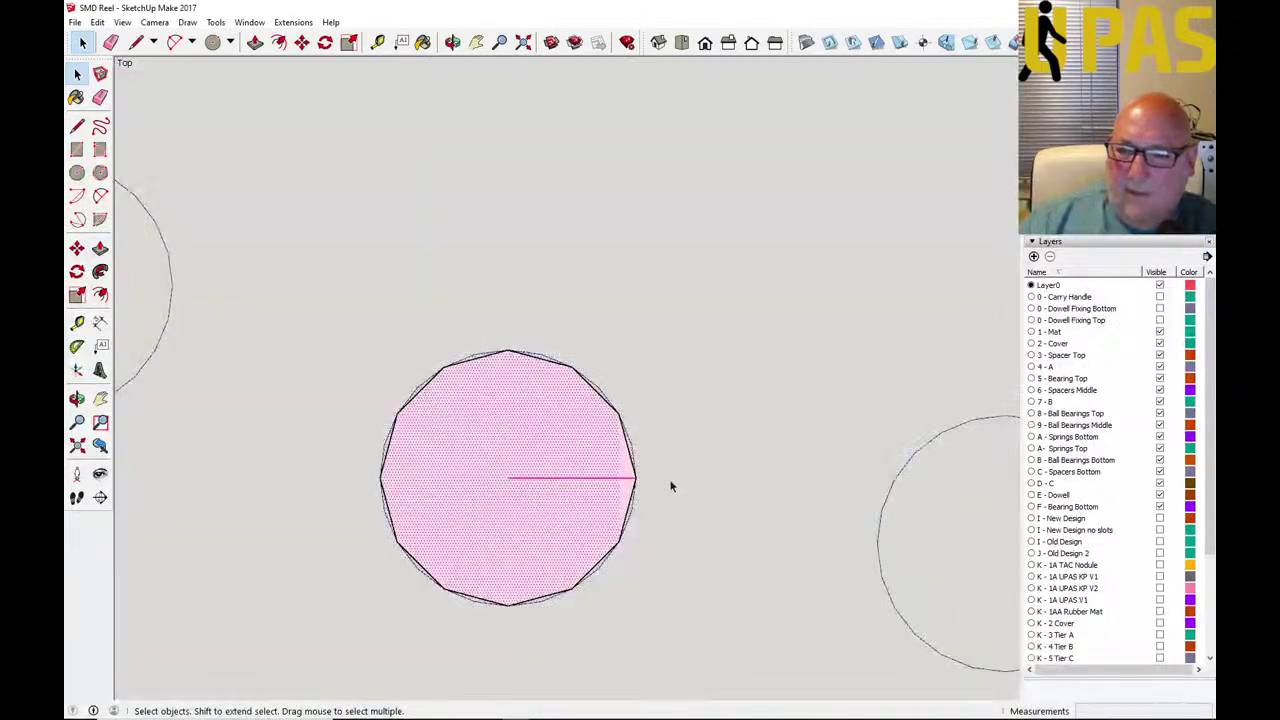
Delete the pink plunge-hole cuts from the three consecutive recesses centred on the leftmost point of the ring.
scroll(671, 486, down, 5)
scroll(671, 486, down, 1)
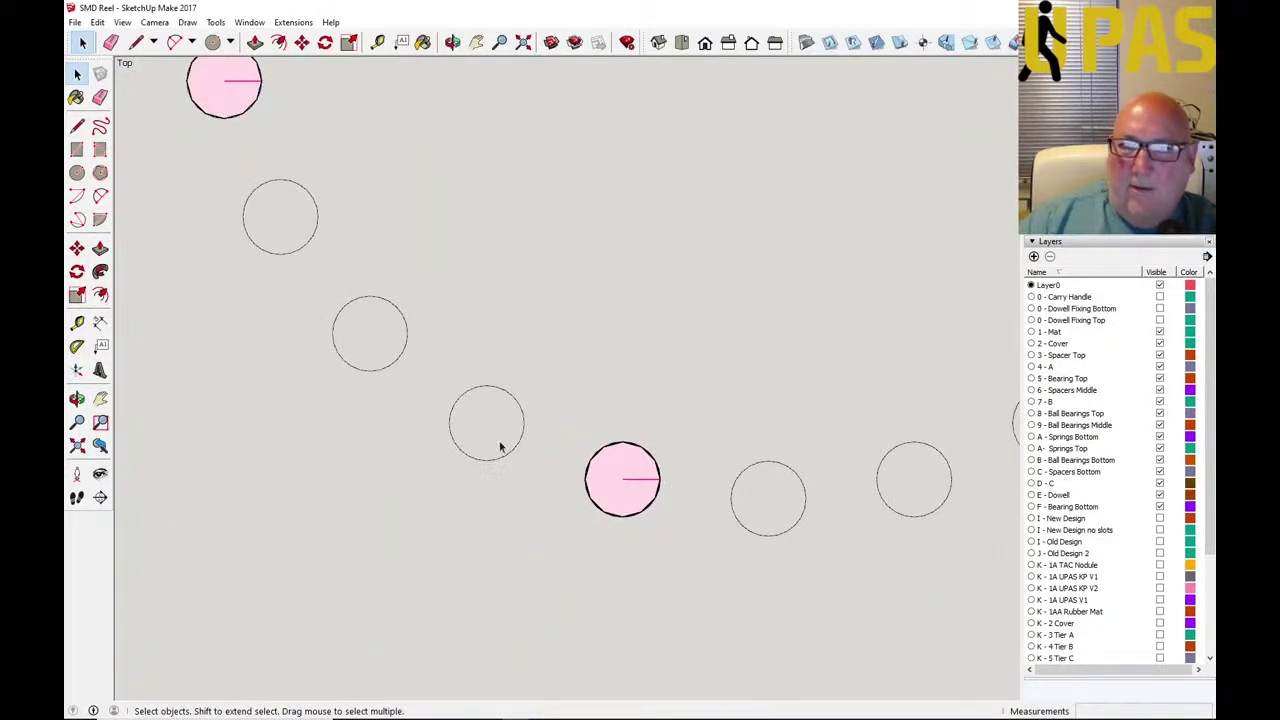
scroll(470, 430, down, 2)
click(302, 184)
key(Delete)
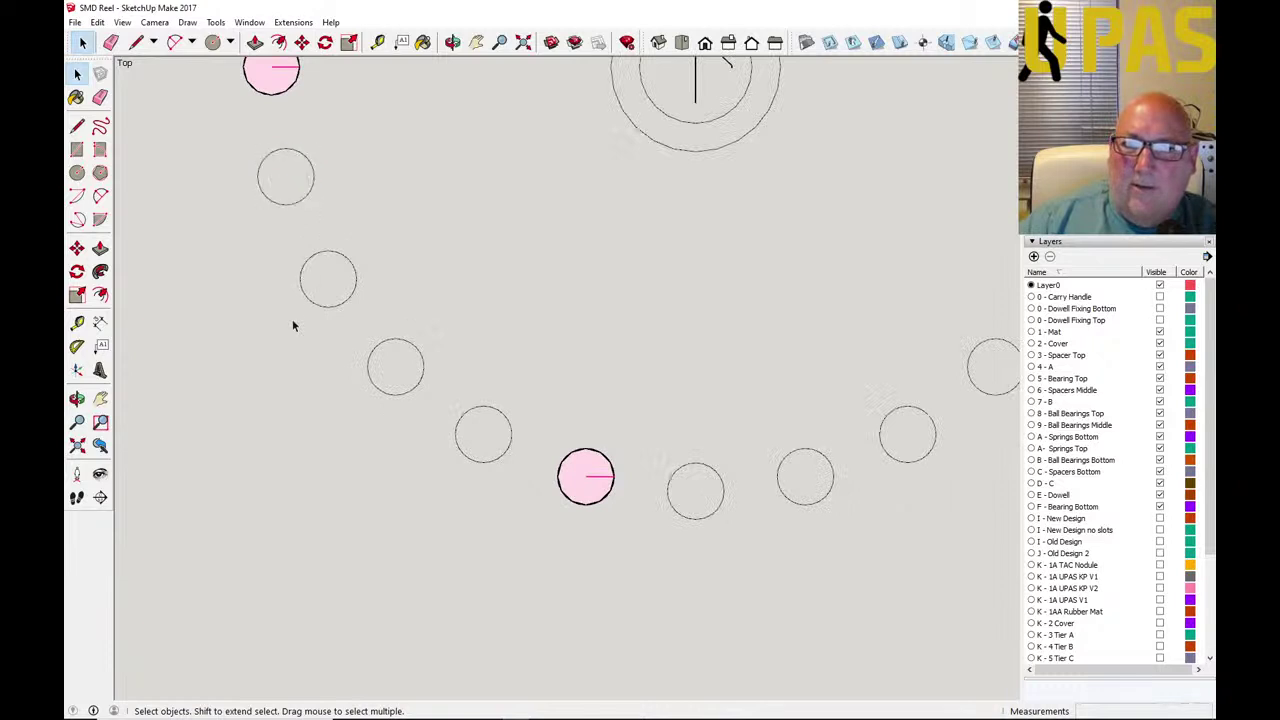
scroll(291, 323, down, 2)
click(280, 173)
key(Delete)
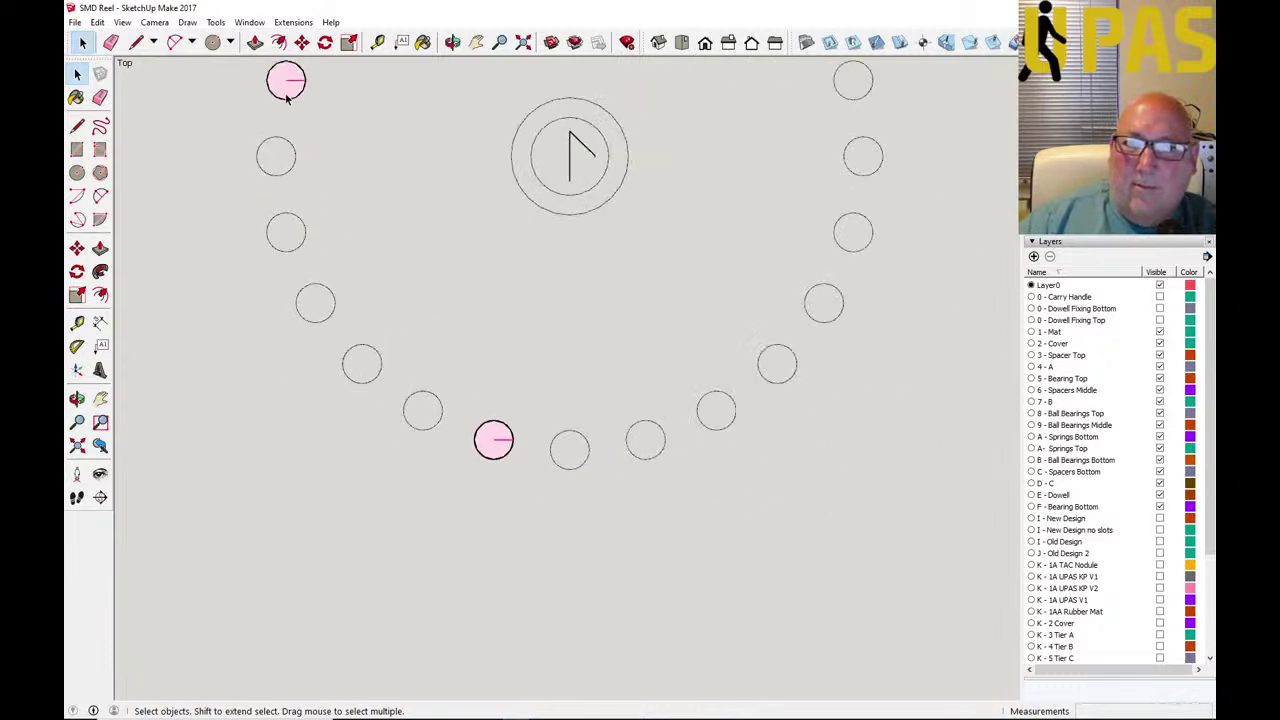
click(292, 90)
key(Delete)
scroll(243, 296, down, 1)
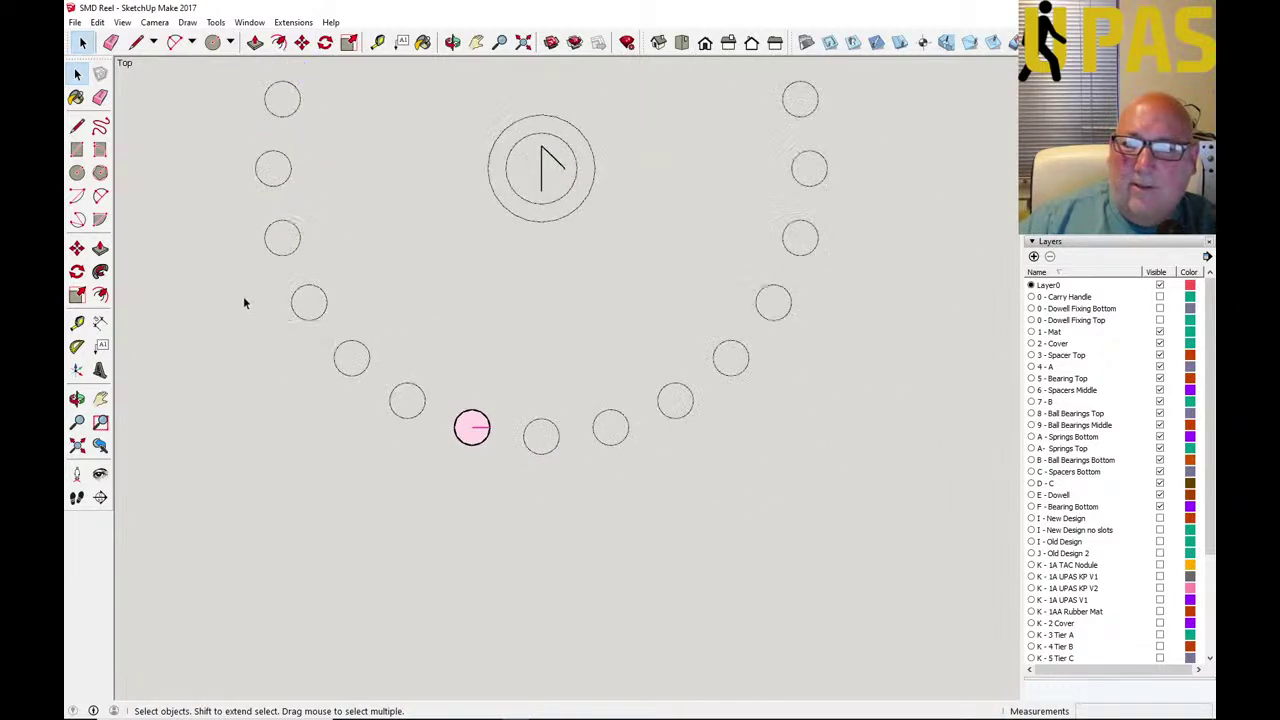
Delete the pink plunge-hole cut from the skipped recess immediately left of the bottommost one.
scroll(488, 438, up, 5)
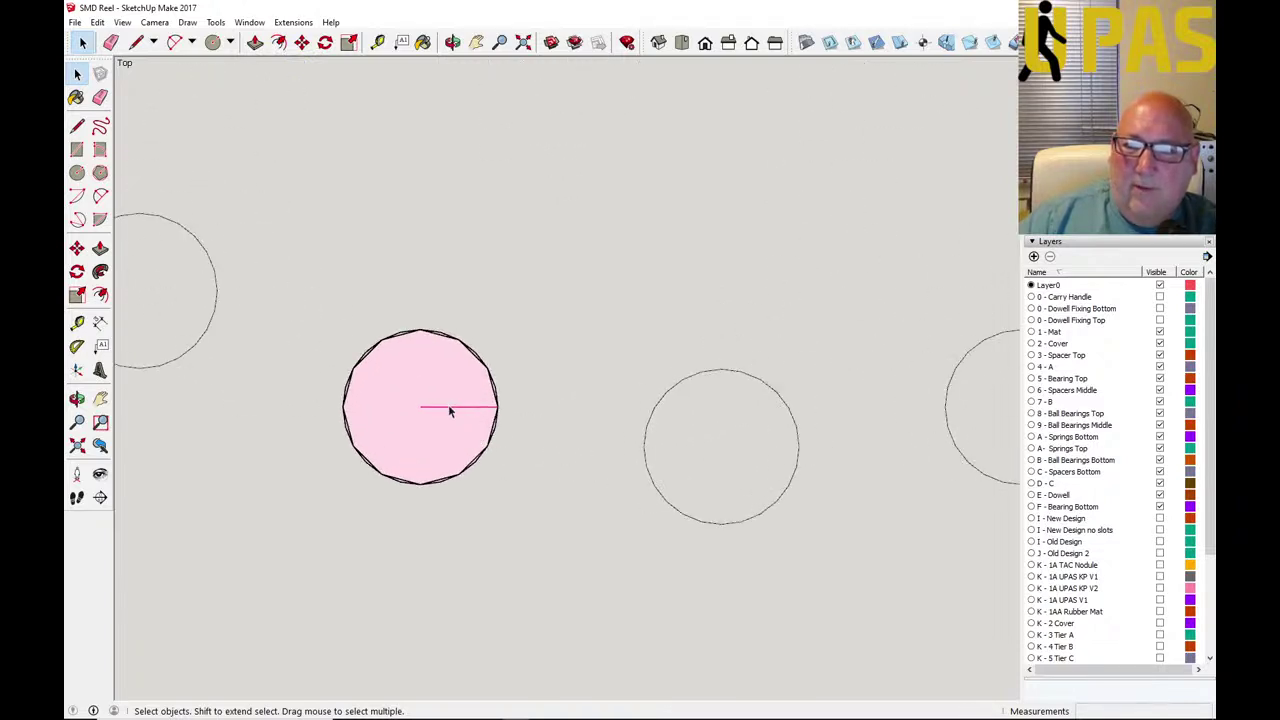
click(450, 410)
key(Delete)
Try deleting the thicker black circle left of the bottommost recess, and undo the deletion.
scroll(434, 497, down, 5)
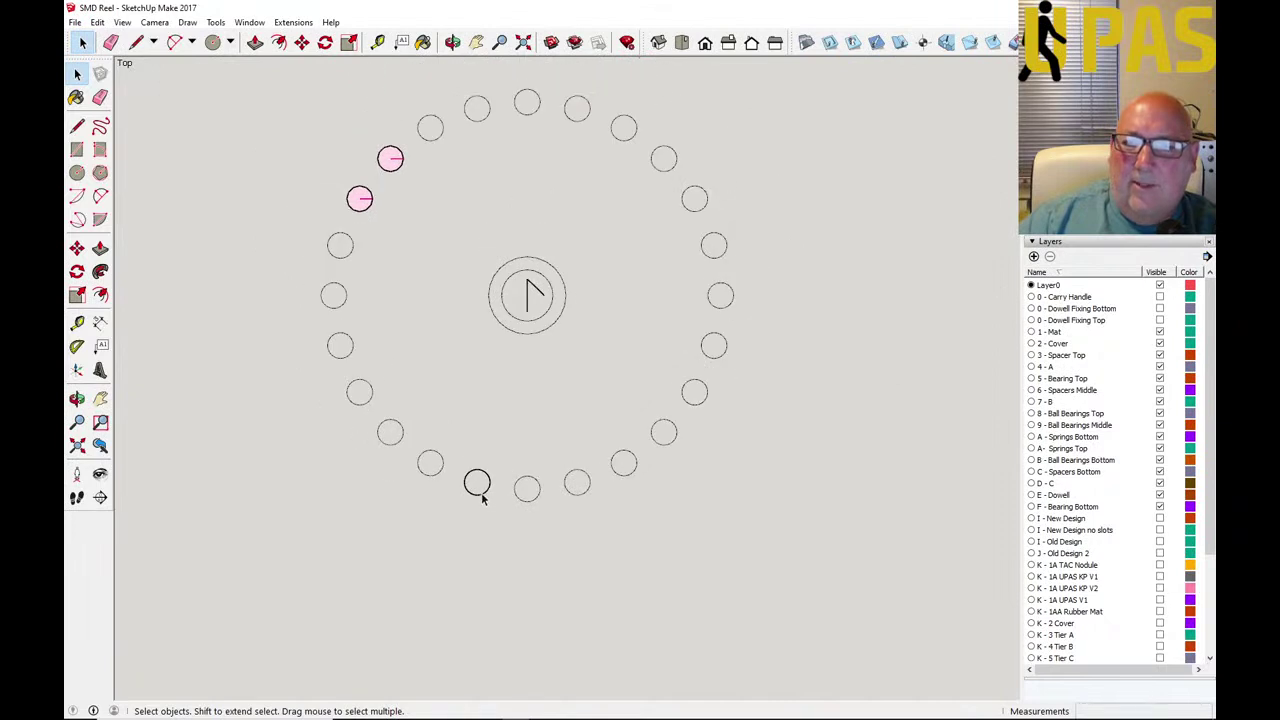
scroll(480, 484, up, 2)
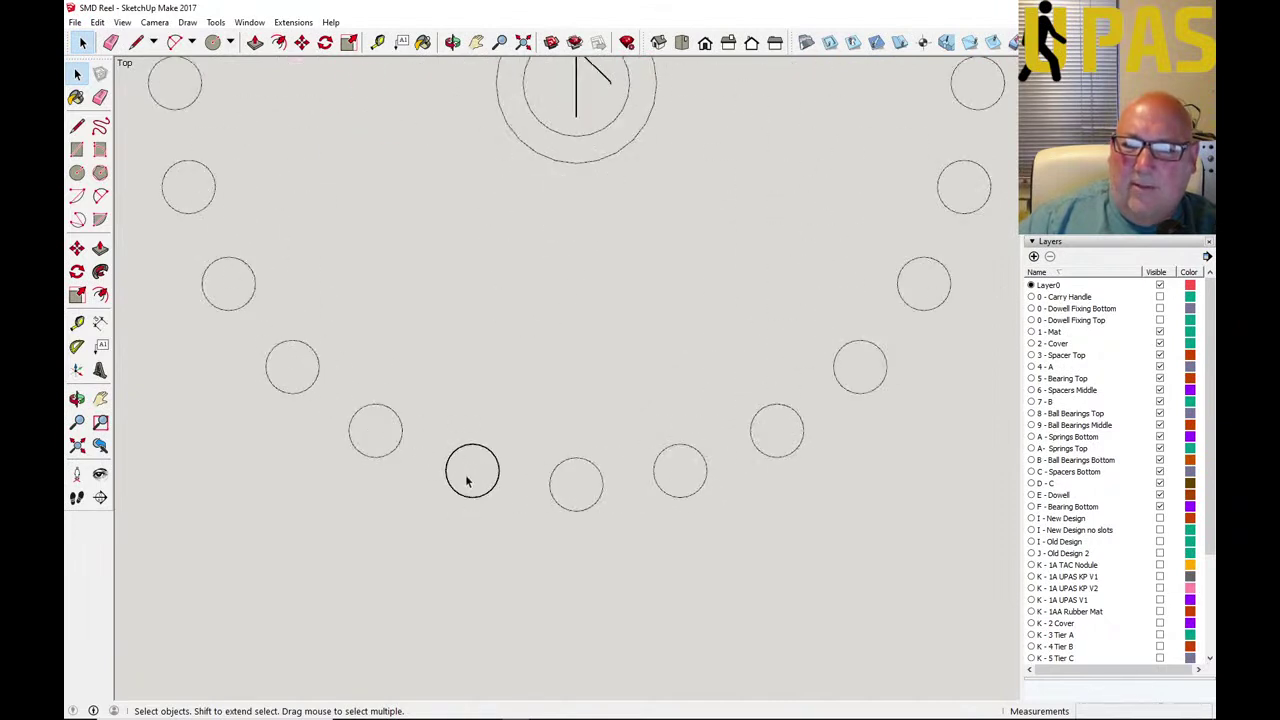
scroll(445, 465, up, 3)
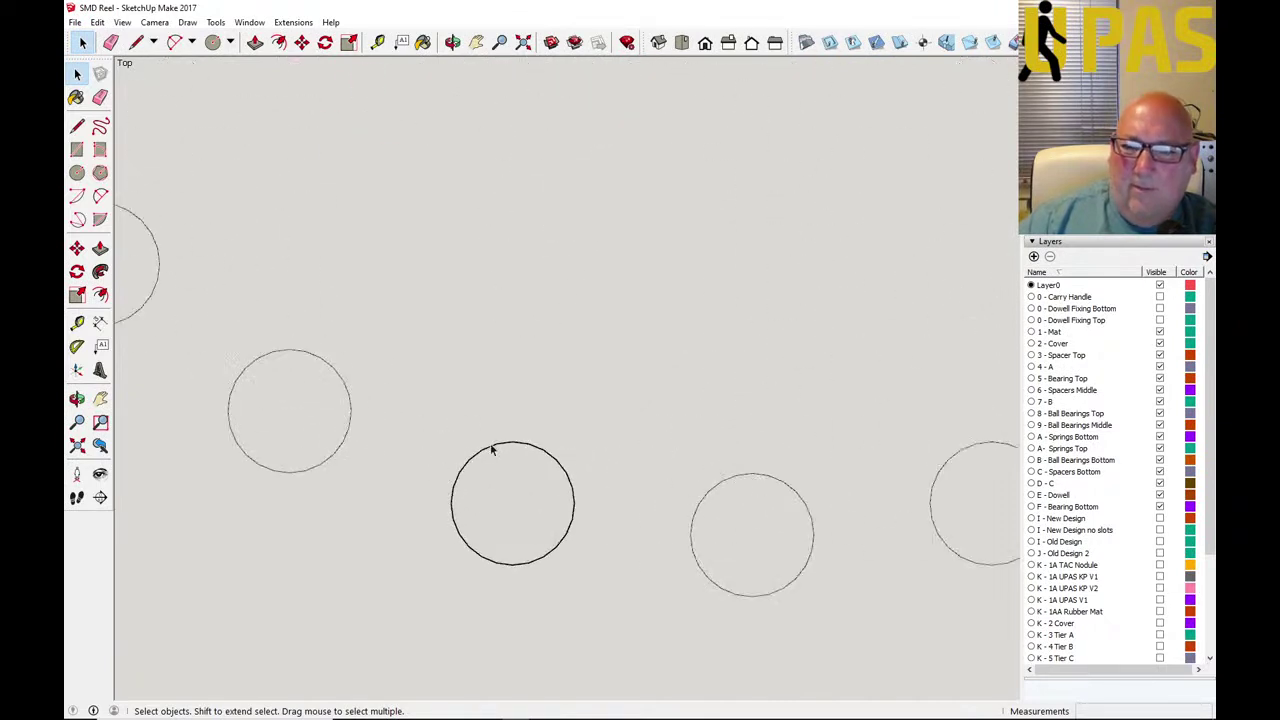
key(Delete)
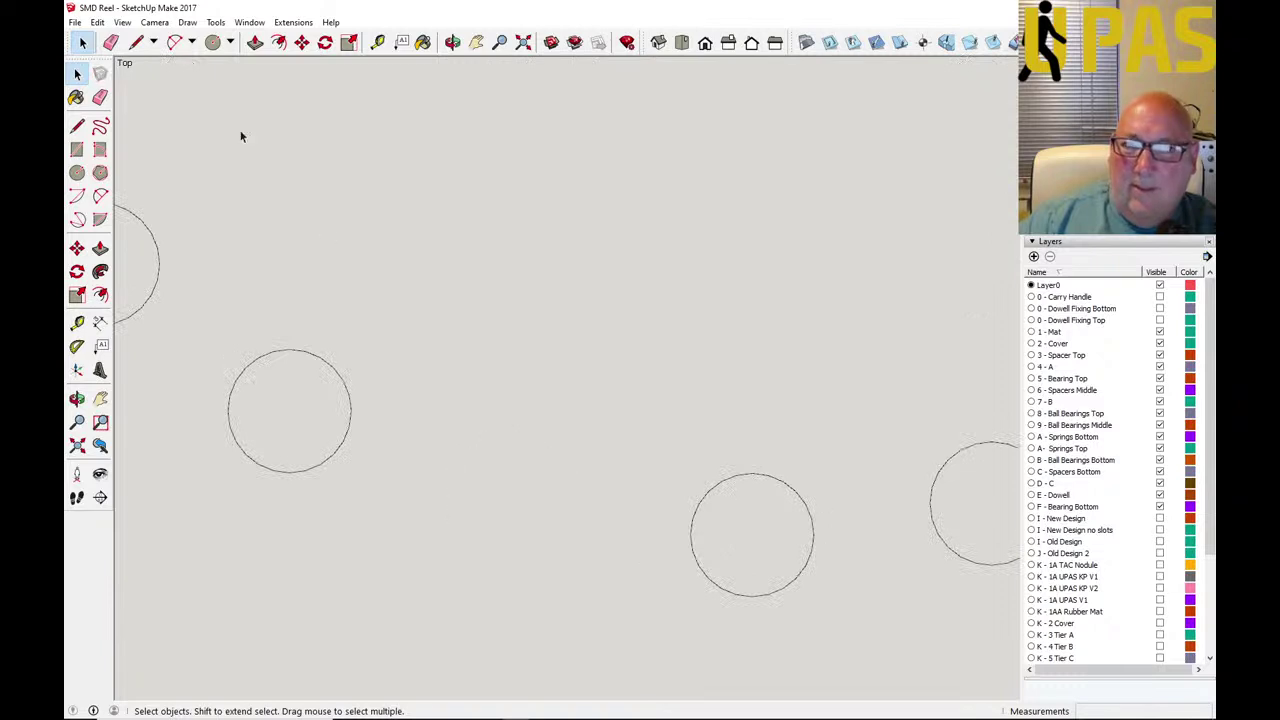
click(97, 22)
click(120, 39)
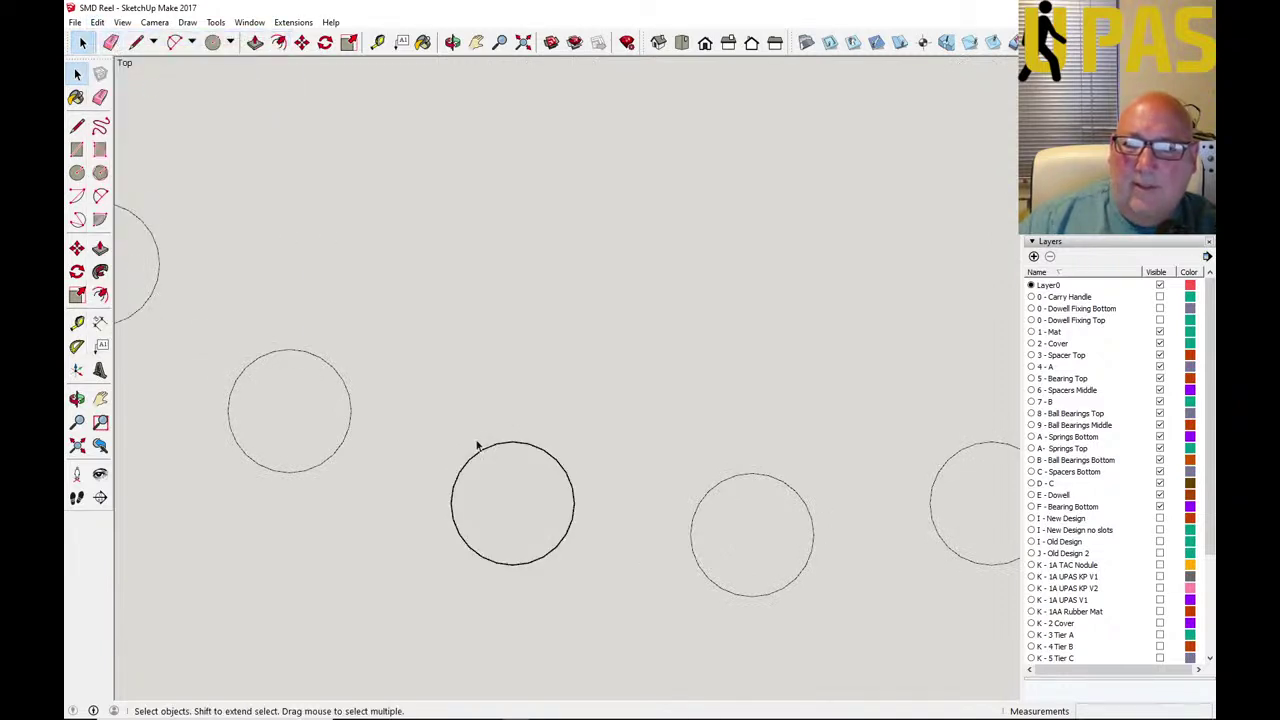
Select the thicker circle left of the bottommost recess together with the panel face and look through the available edit commands without applying any.
scroll(500, 432, down, 4)
scroll(390, 430, down, 5)
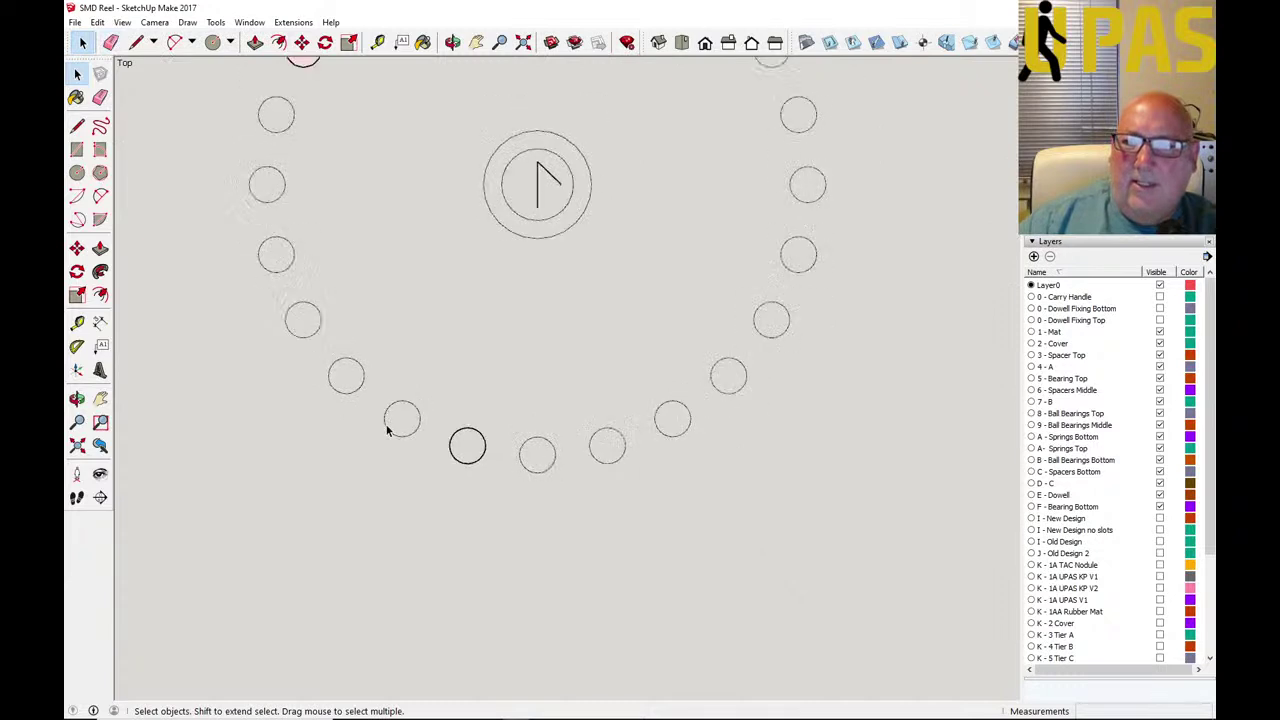
drag(430, 410, 489, 491)
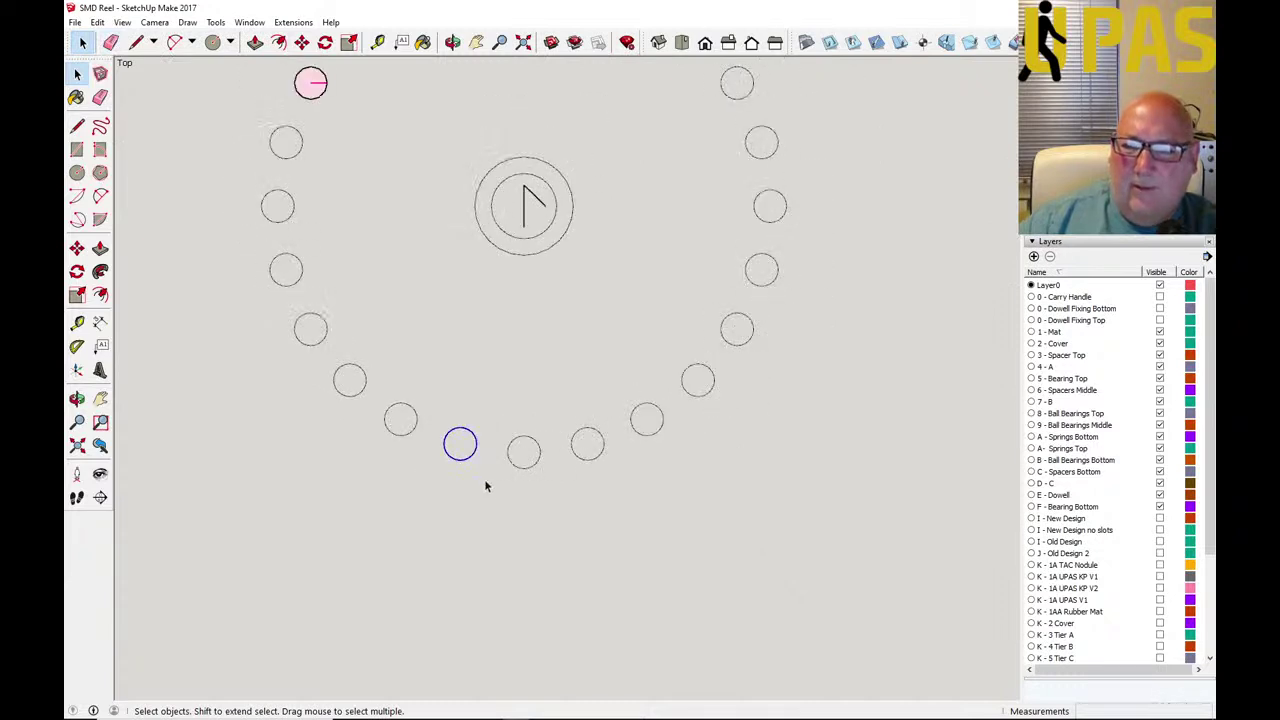
scroll(494, 468, down, 6)
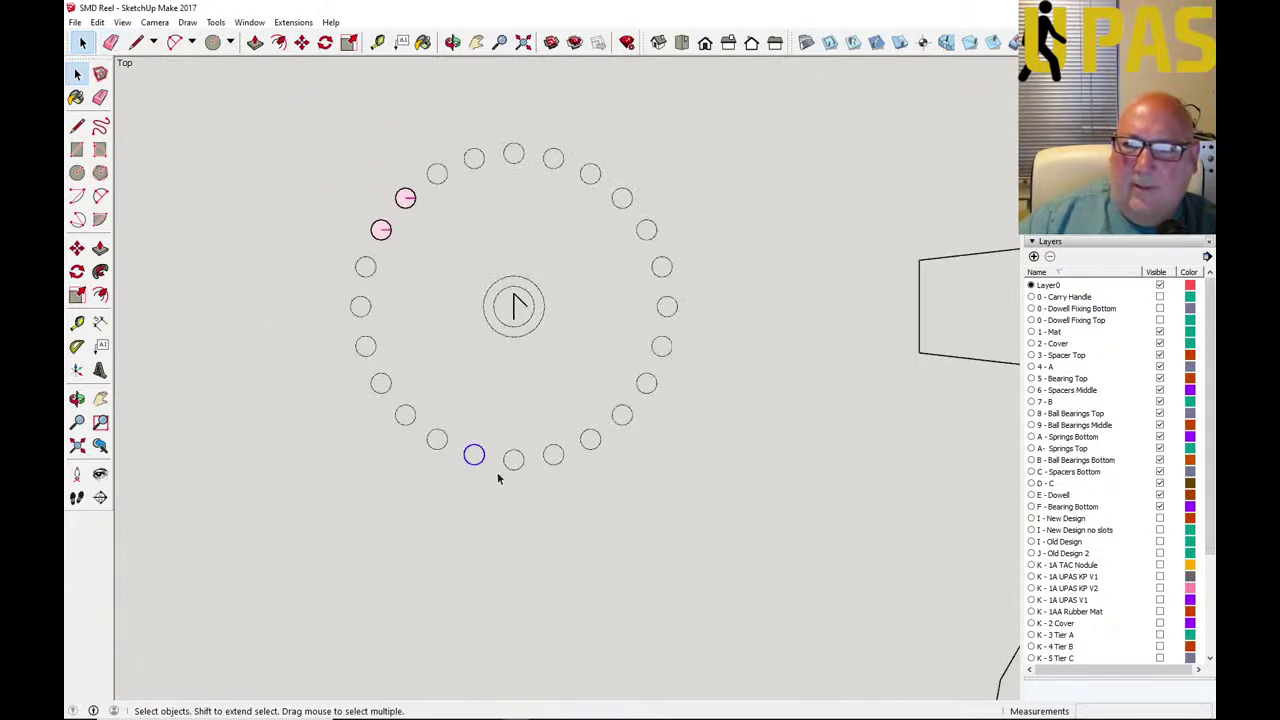
click(465, 508)
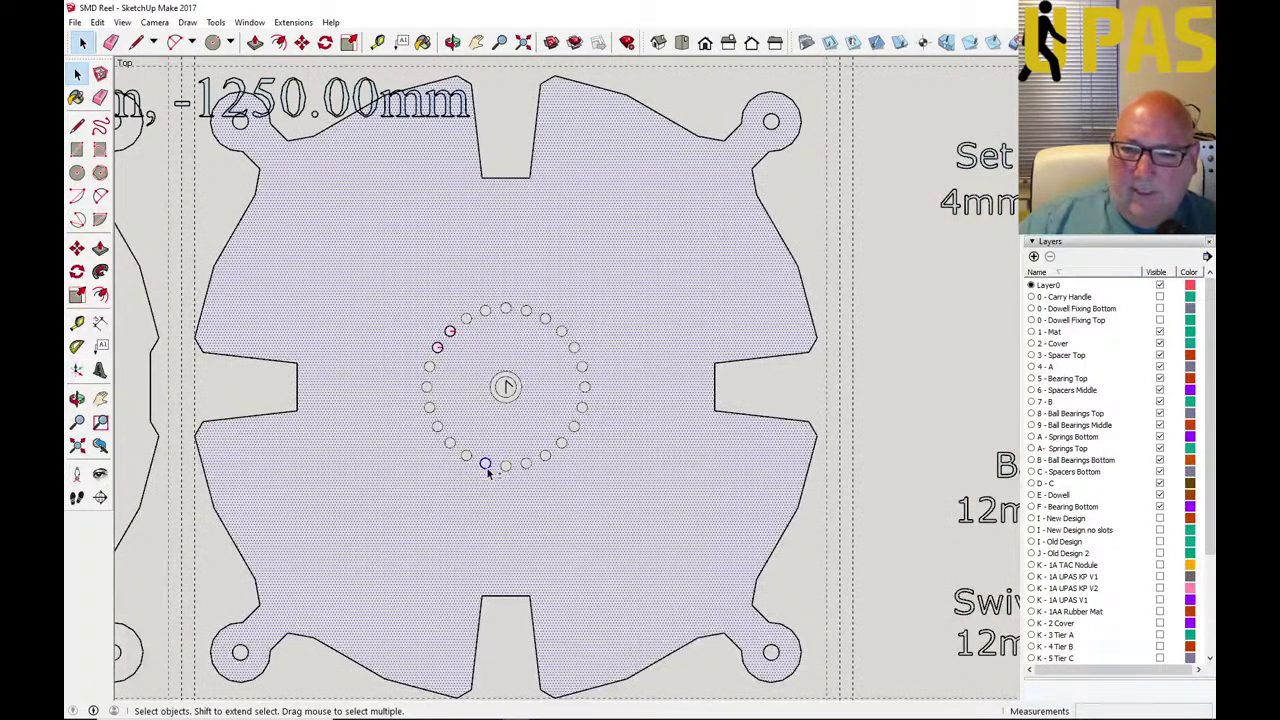
scroll(486, 468, up, 5)
right_click(487, 467)
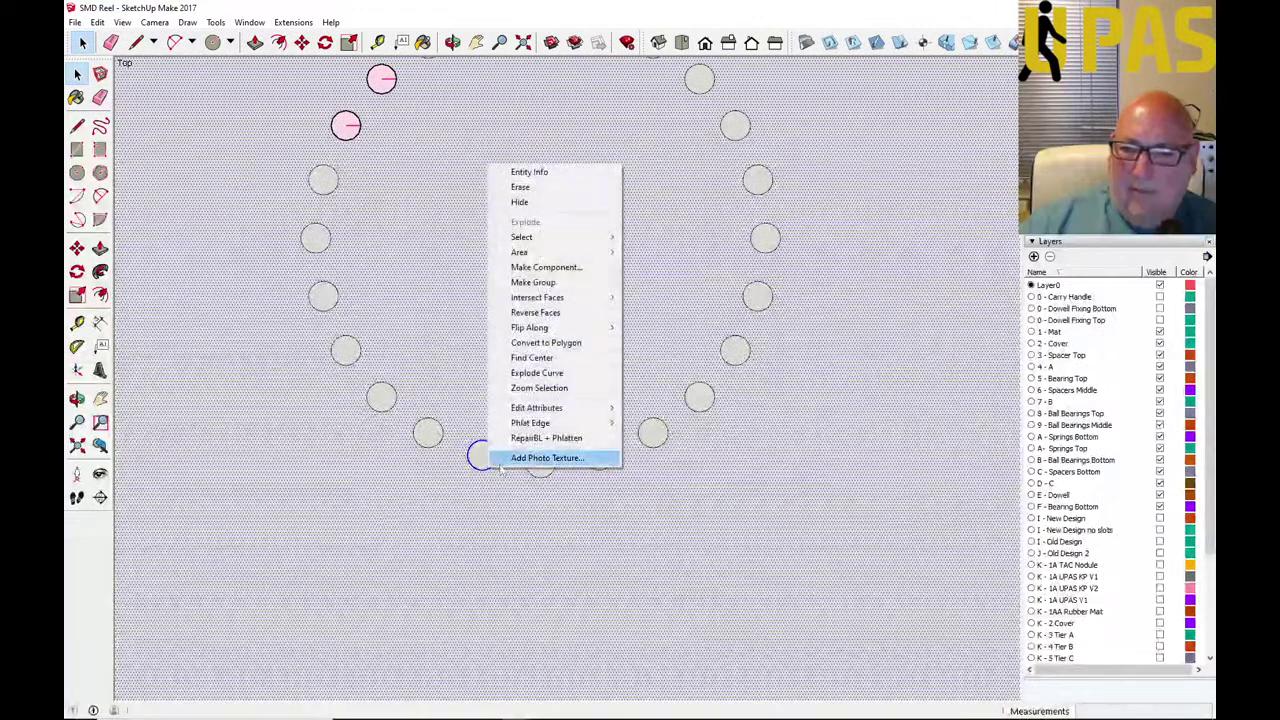
mouse_move(551, 302)
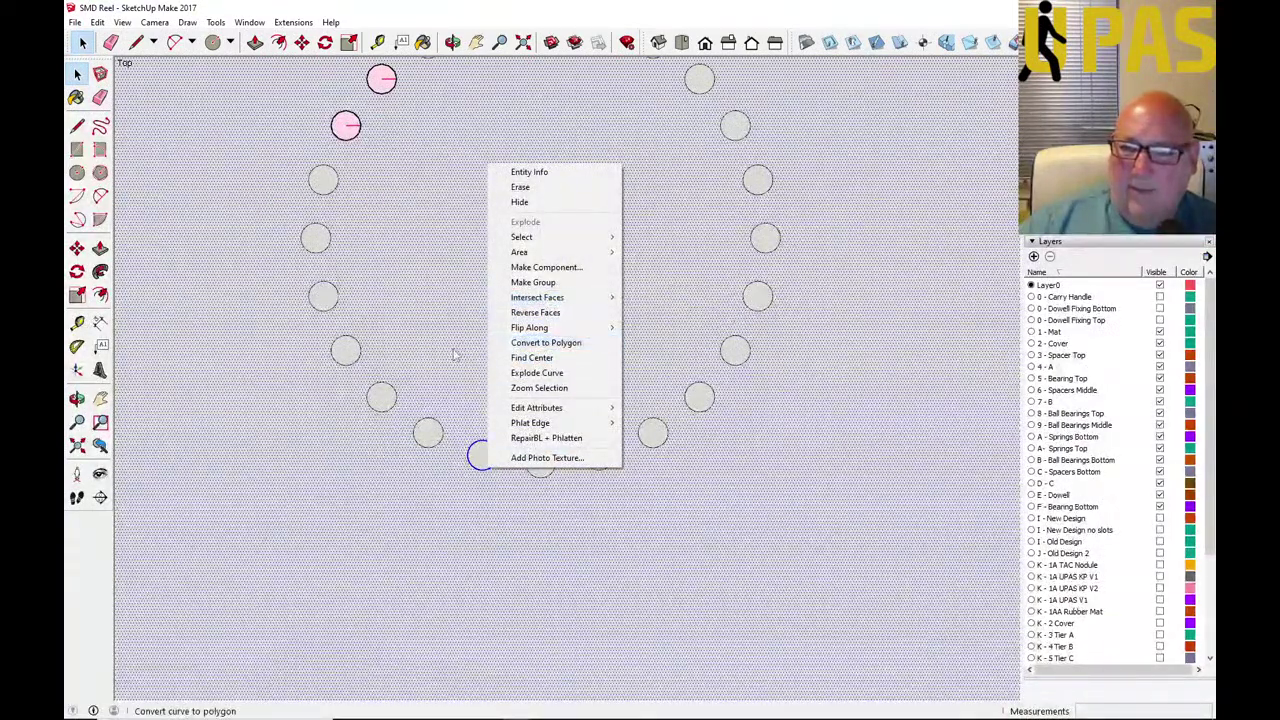
click(476, 453)
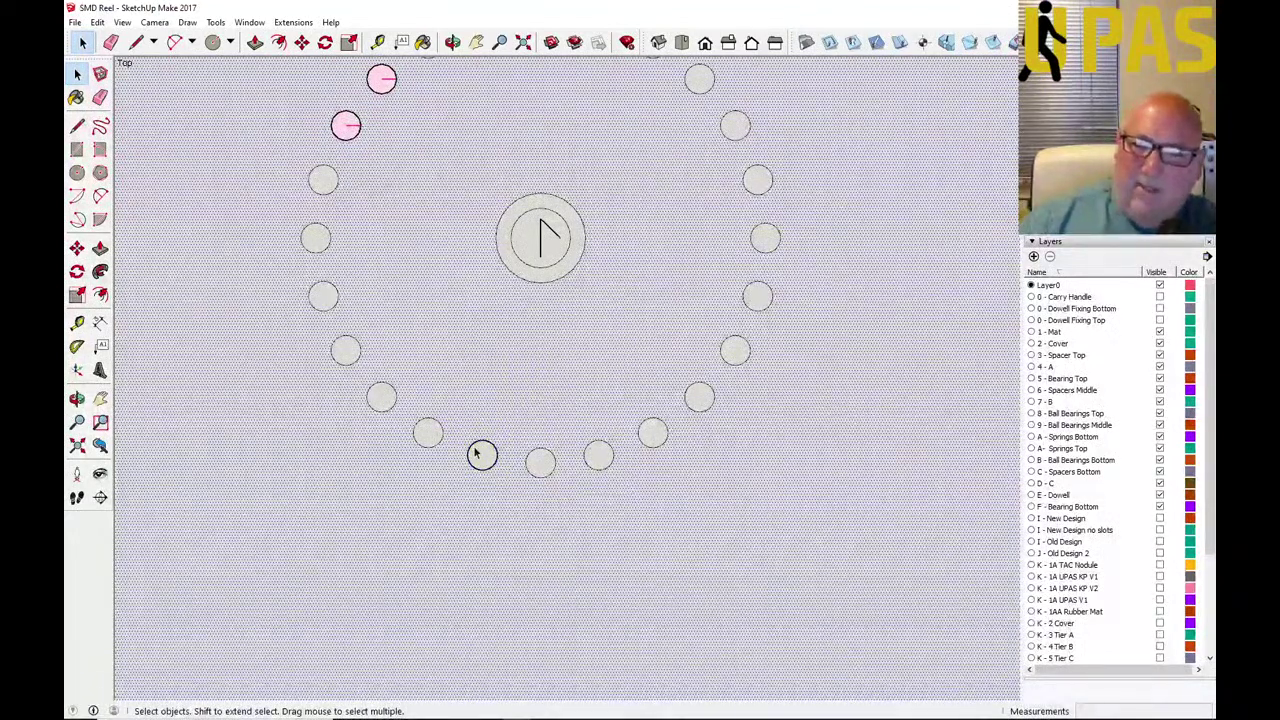
Delete the last two pink plunge-hole cuts from the recesses on the upper-left arc of the ring.
click(352, 128)
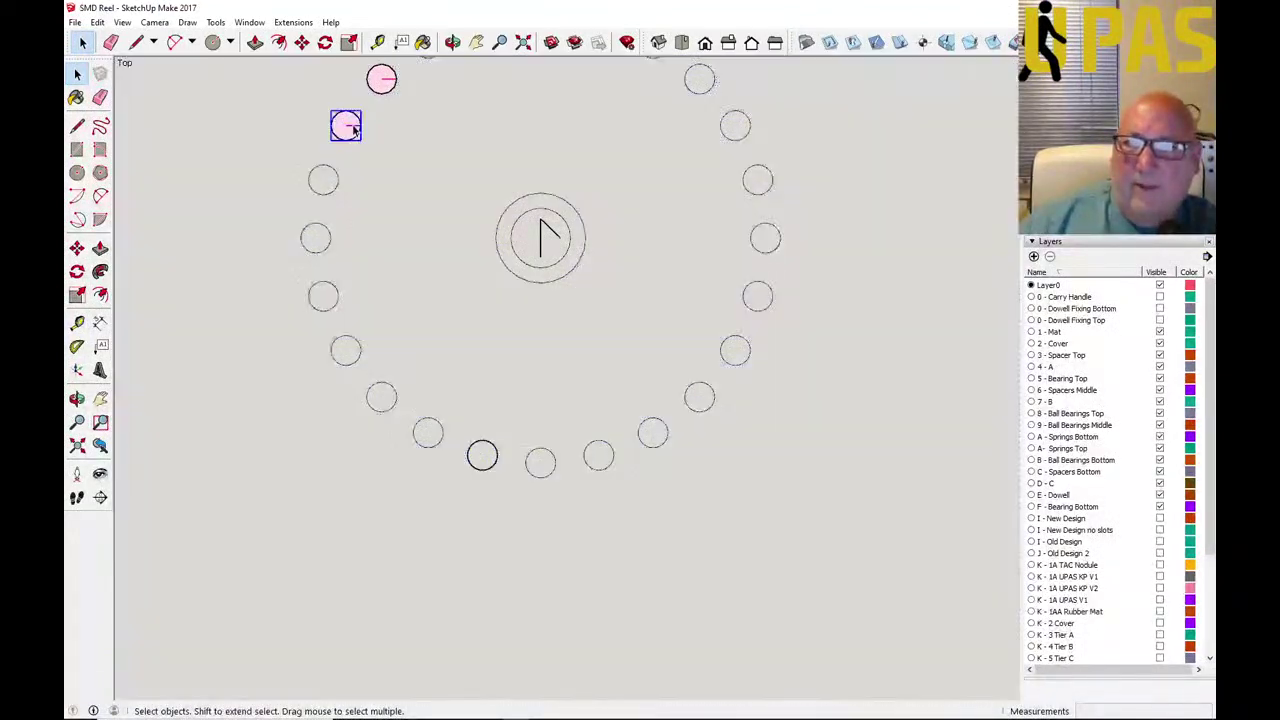
click(370, 330)
scroll(400, 342, down, 2)
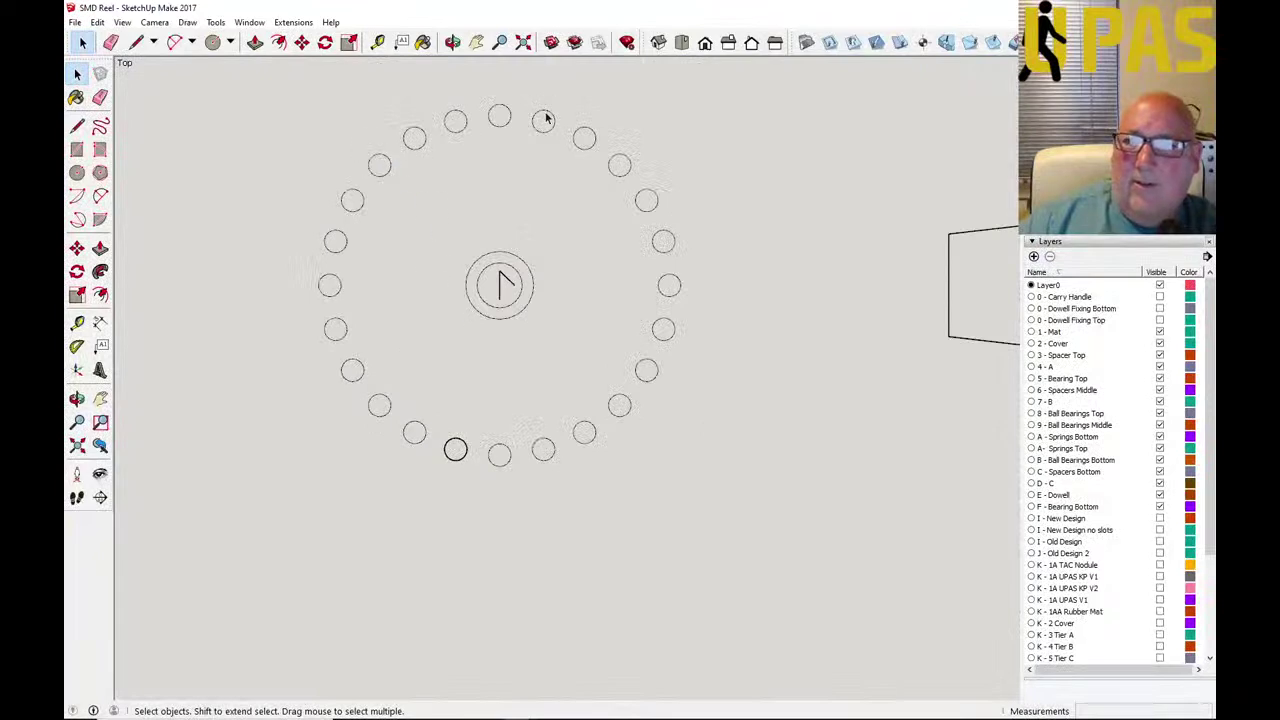
Cut the thicker circle immediately left of the bottommost recess out of the step 6 panel.
click(453, 42)
drag(487, 470, 455, 332)
scroll(470, 331, up, 6)
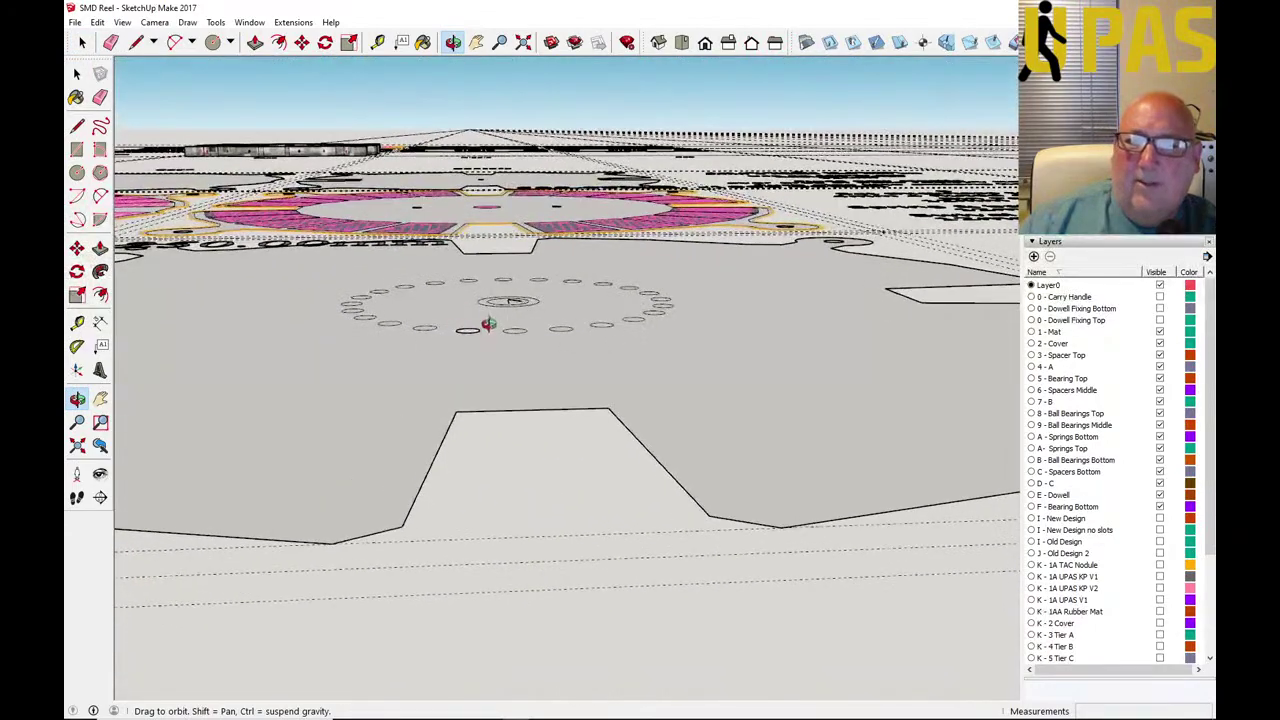
click(77, 74)
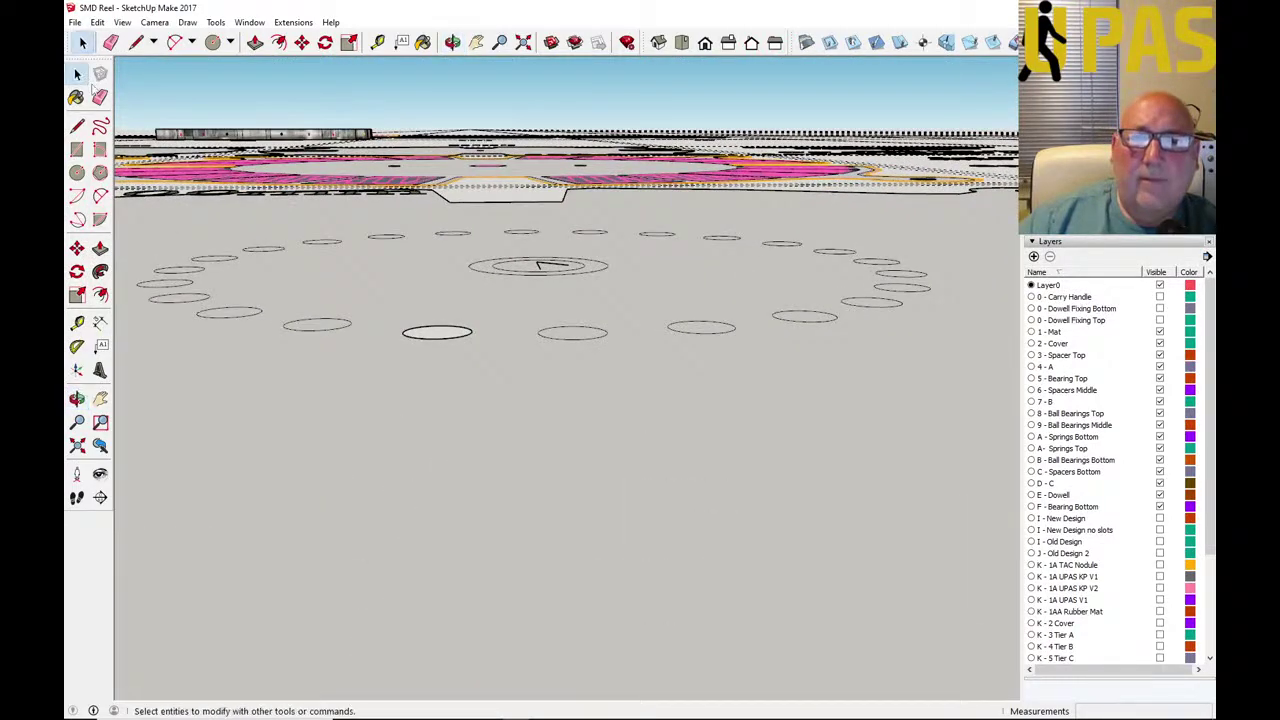
click(430, 346)
click(430, 342)
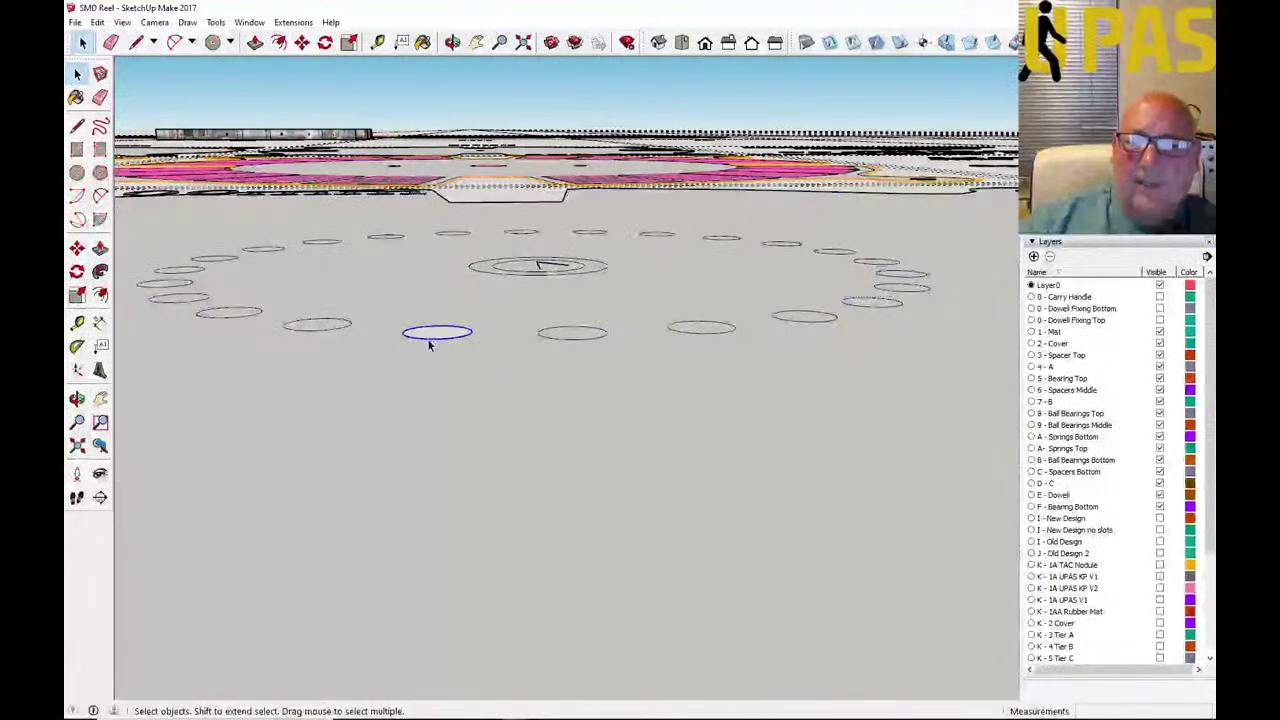
key(m)
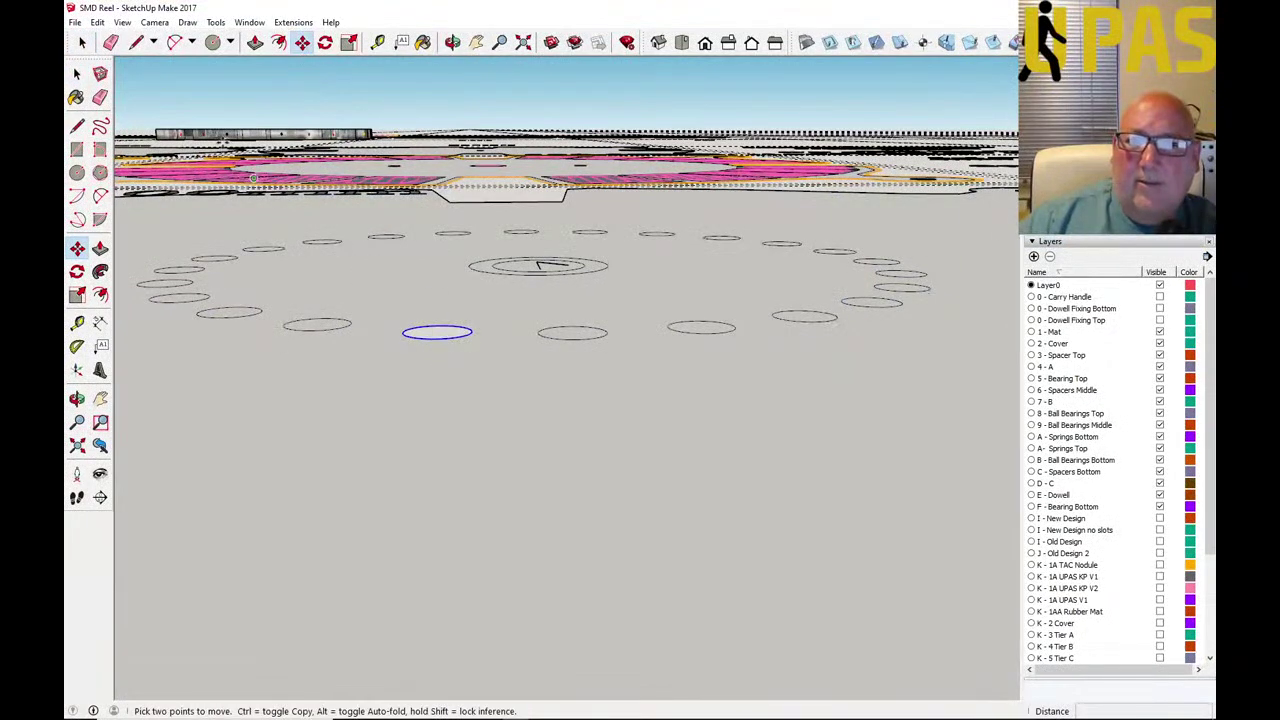
click(98, 23)
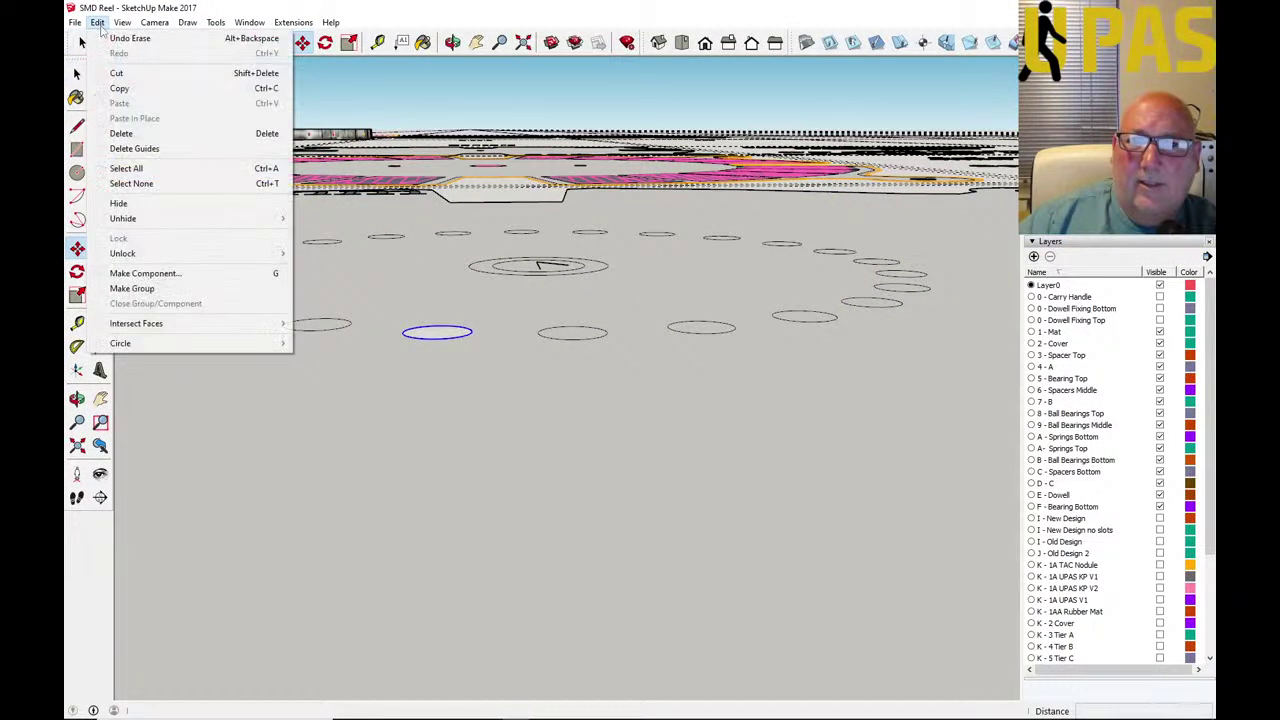
click(125, 71)
key(space)
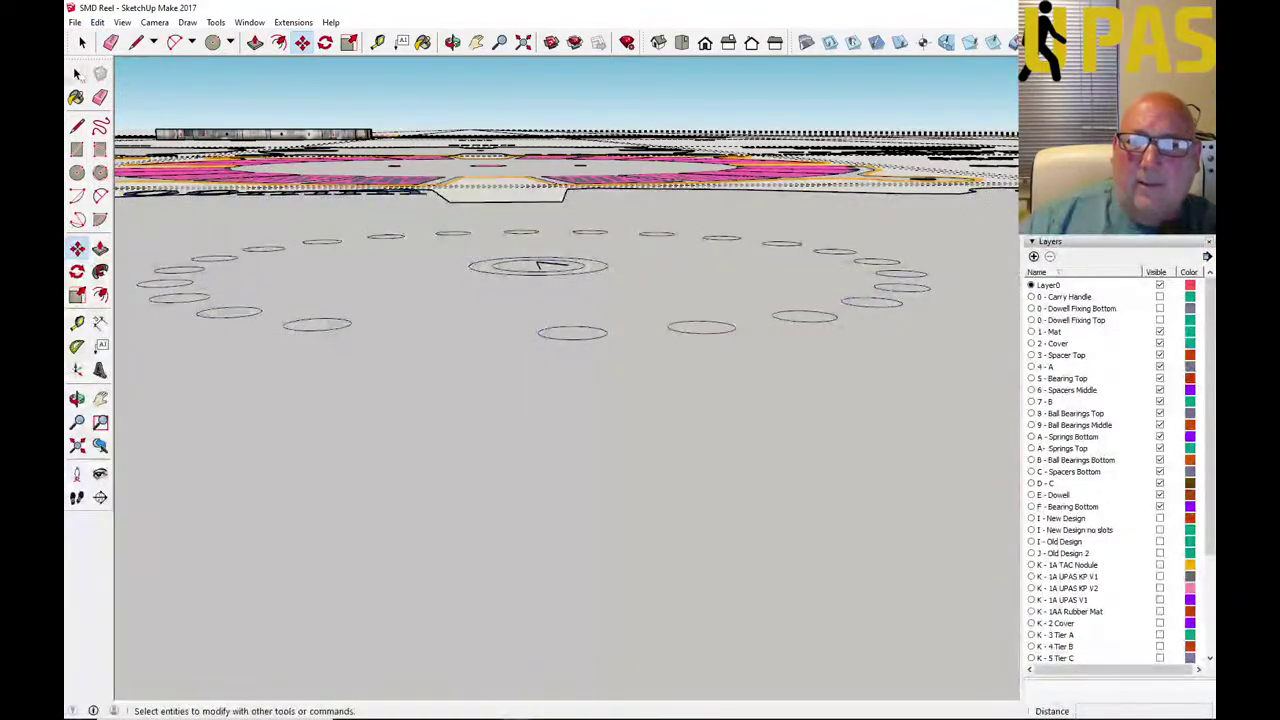
Check the panel face at the emptied spot, and paste the cut circle back in place.
click(442, 310)
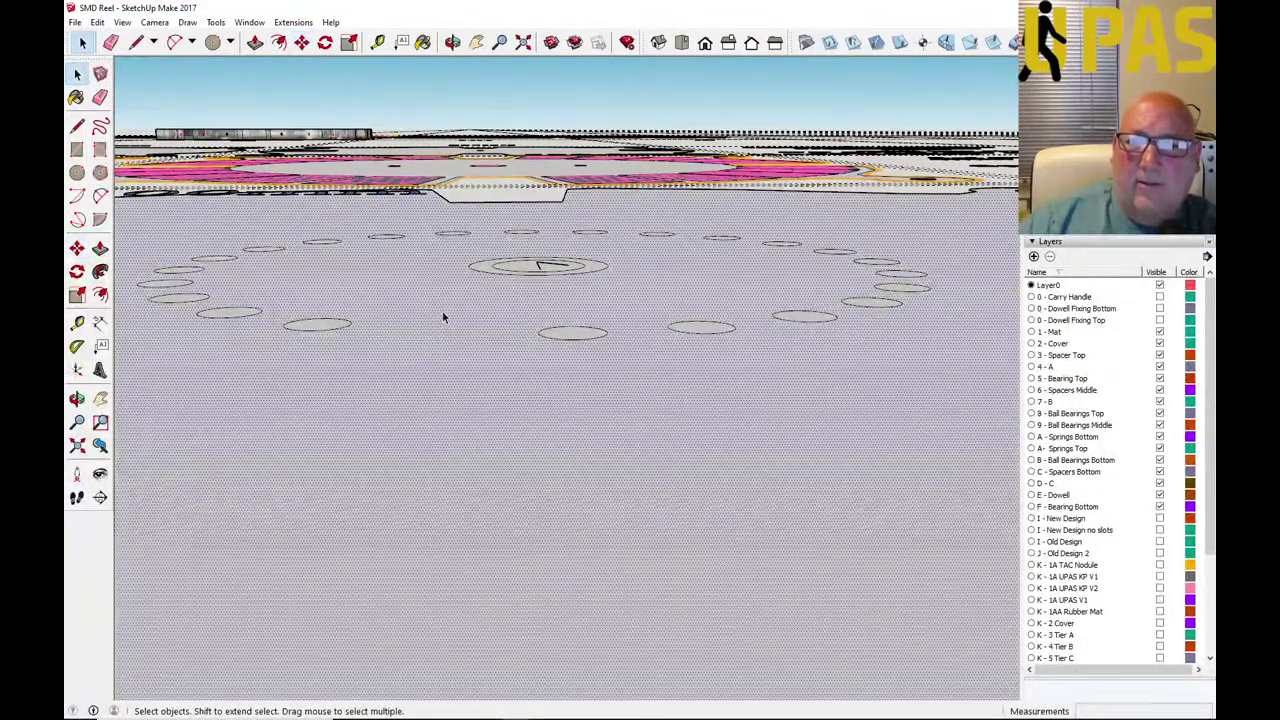
click(416, 163)
scroll(391, 316, down, 6)
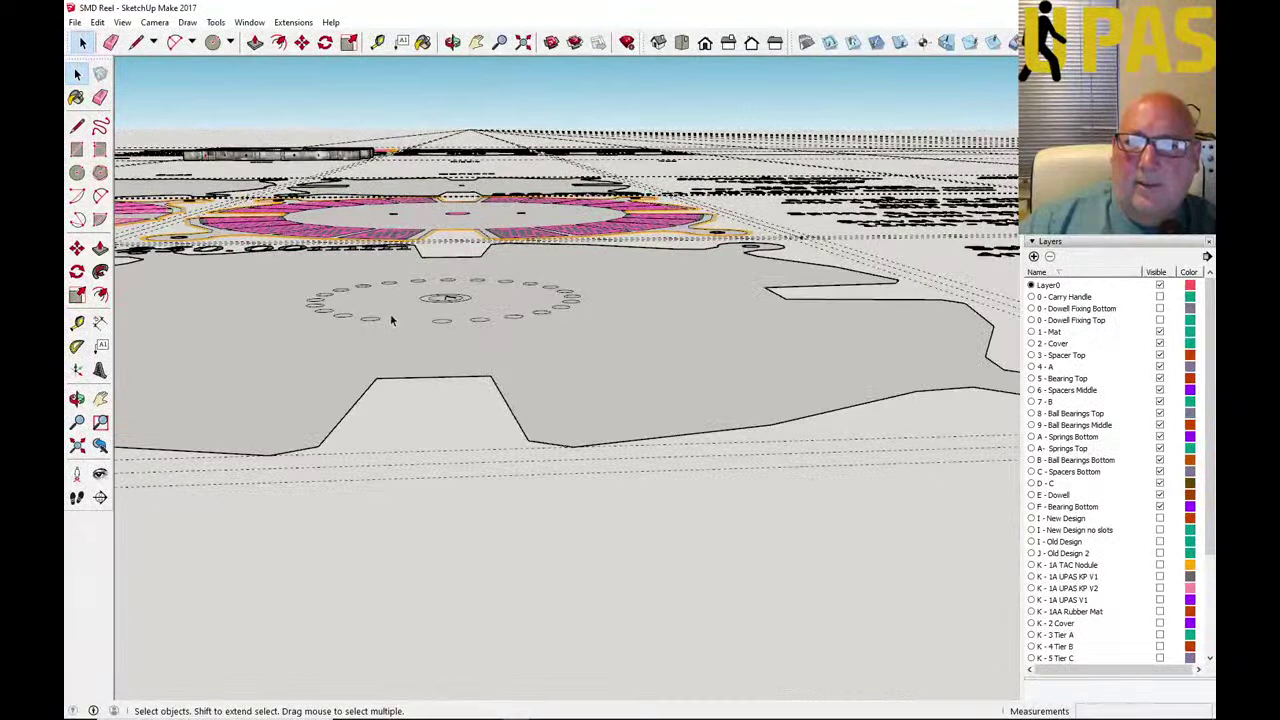
click(97, 22)
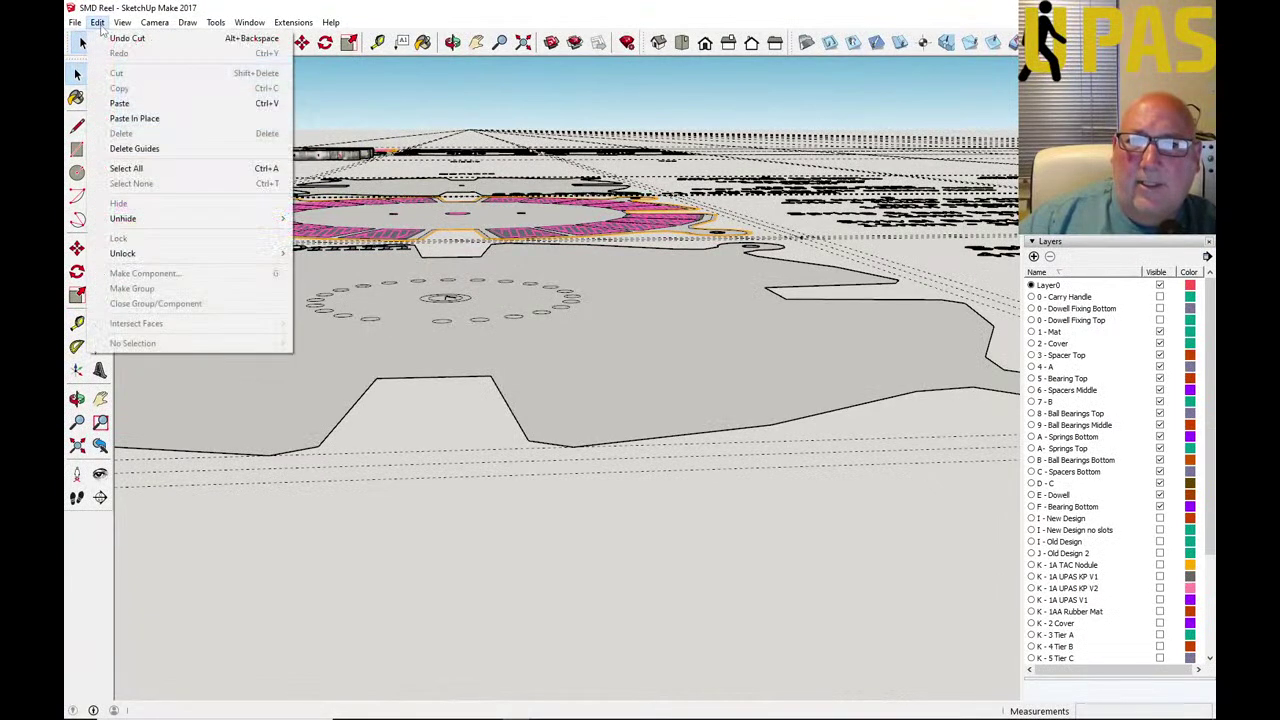
click(124, 119)
scroll(403, 316, up, 6)
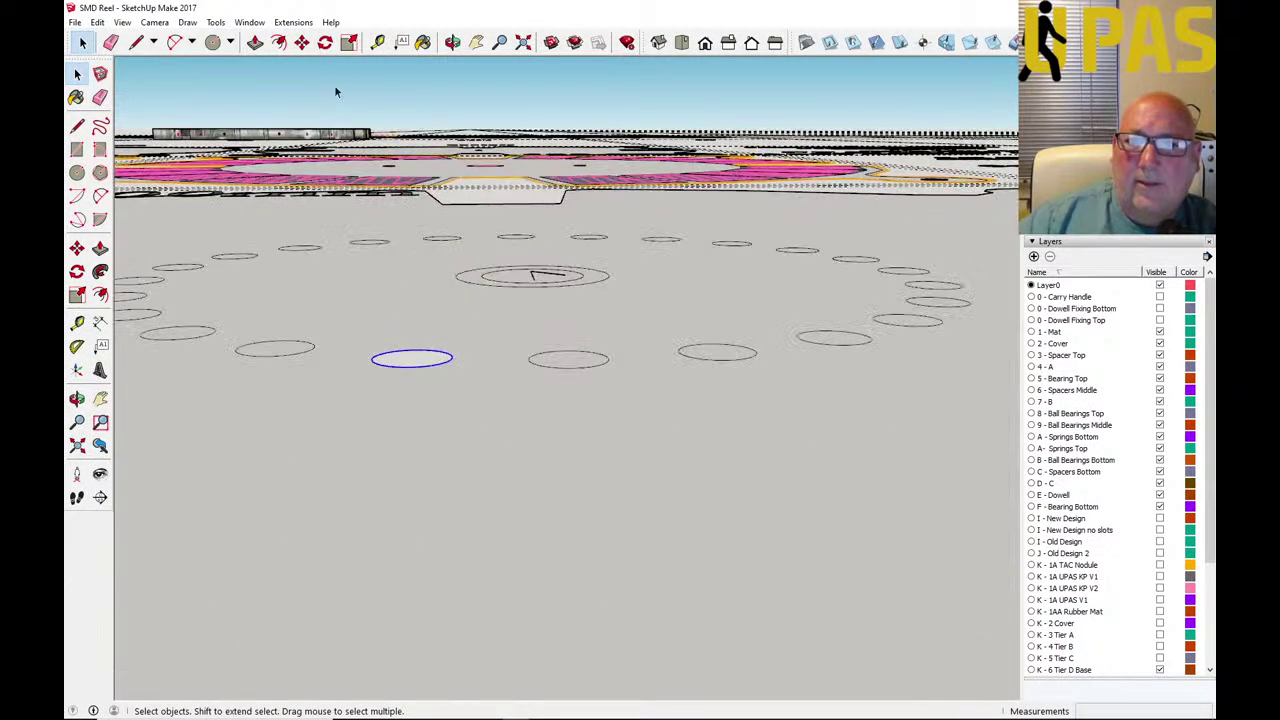
Try moving the pasted circle away from its place in the recess ring.
click(302, 42)
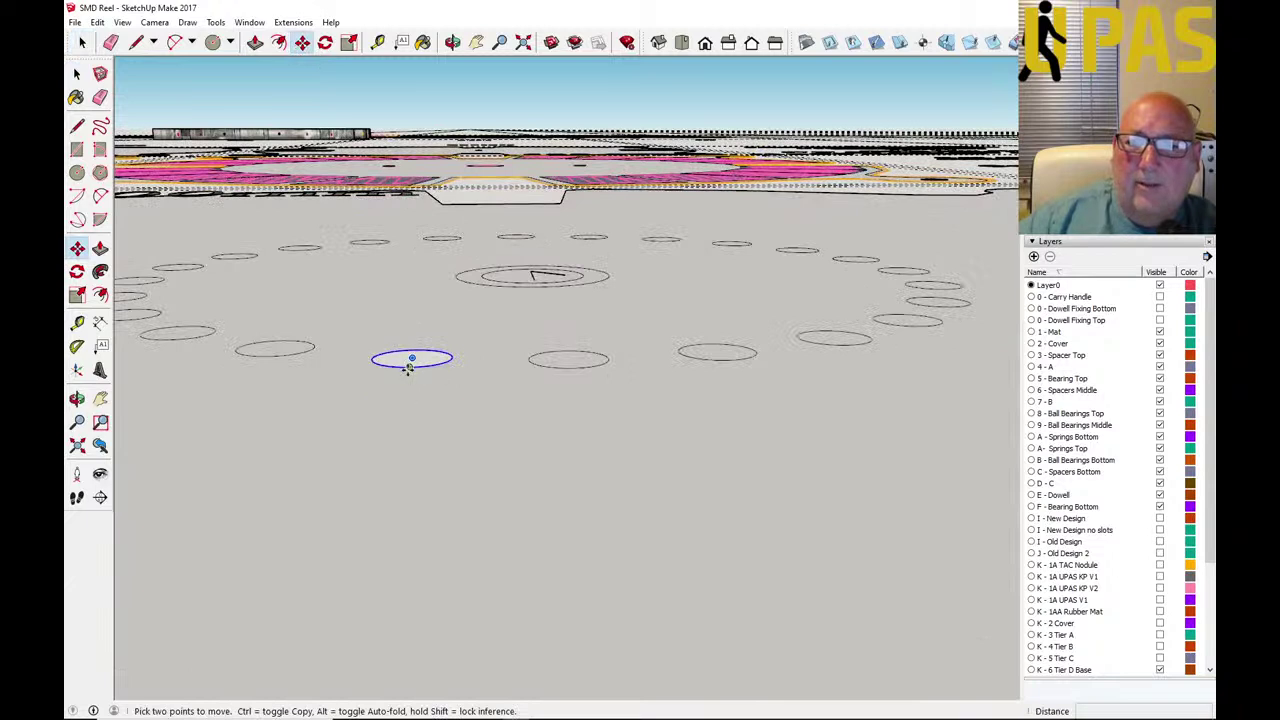
click(408, 363)
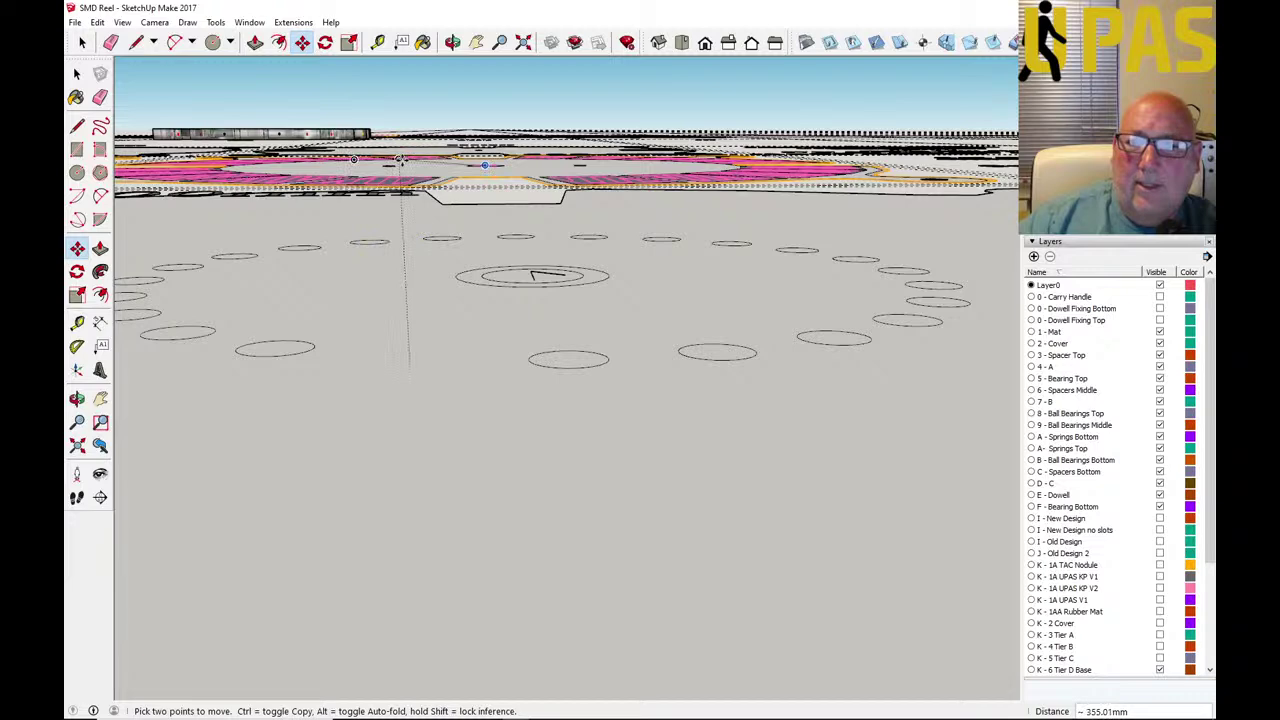
scroll(405, 385, down, 3)
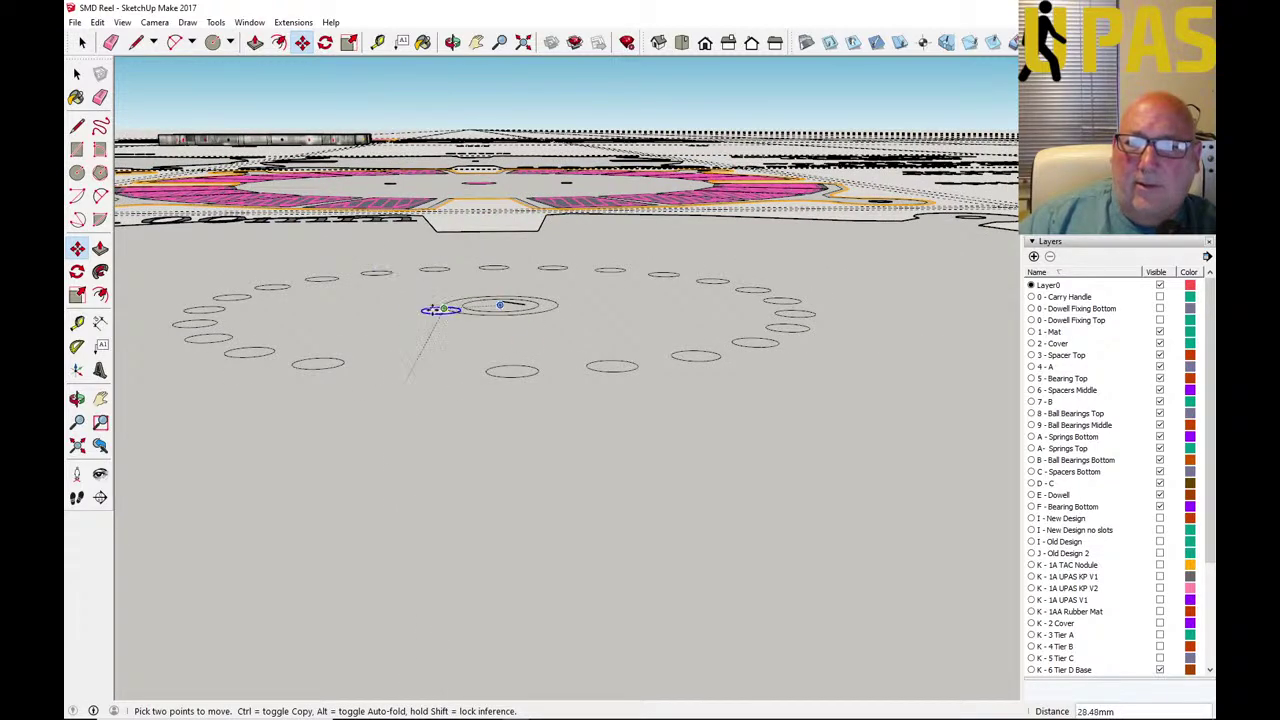
click(408, 367)
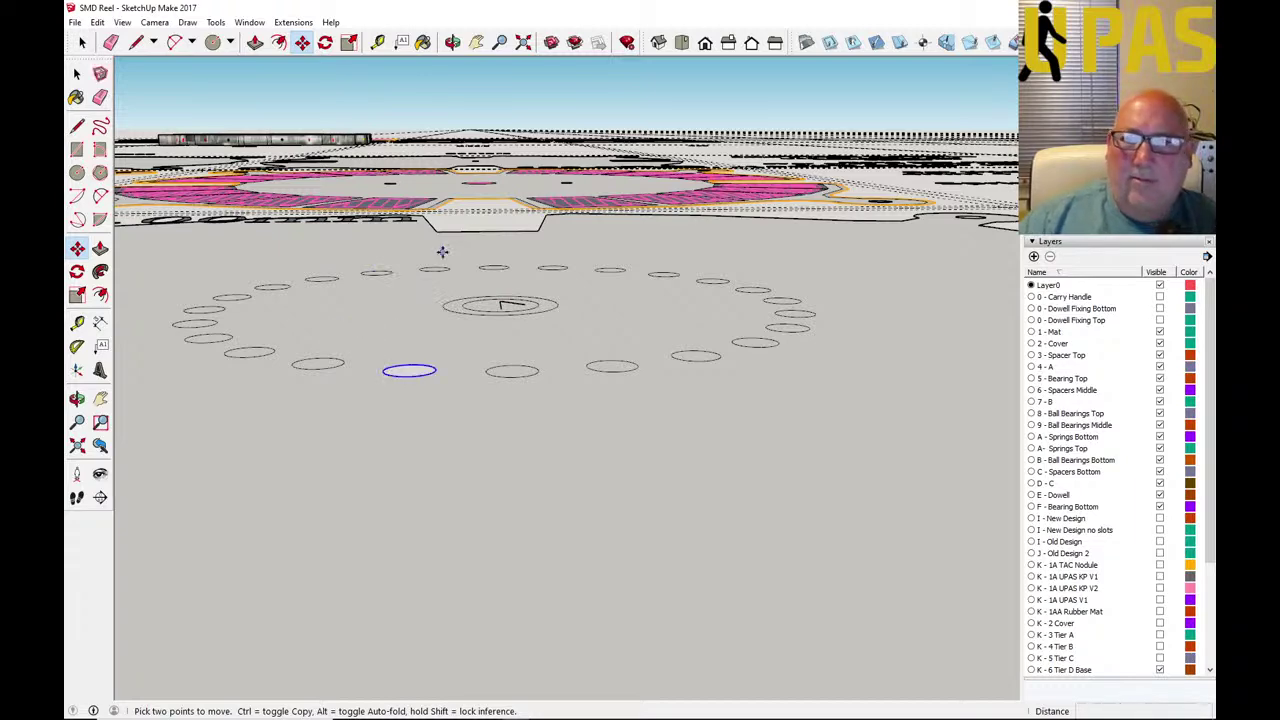
Try raising the pasted circle about 1.7 mm vertically off the panel face.
click(453, 42)
mouse_move(410, 310)
mouse_down()
mouse_move(410, 334)
mouse_move(422, 293)
mouse_up()
scroll(422, 321, up, 5)
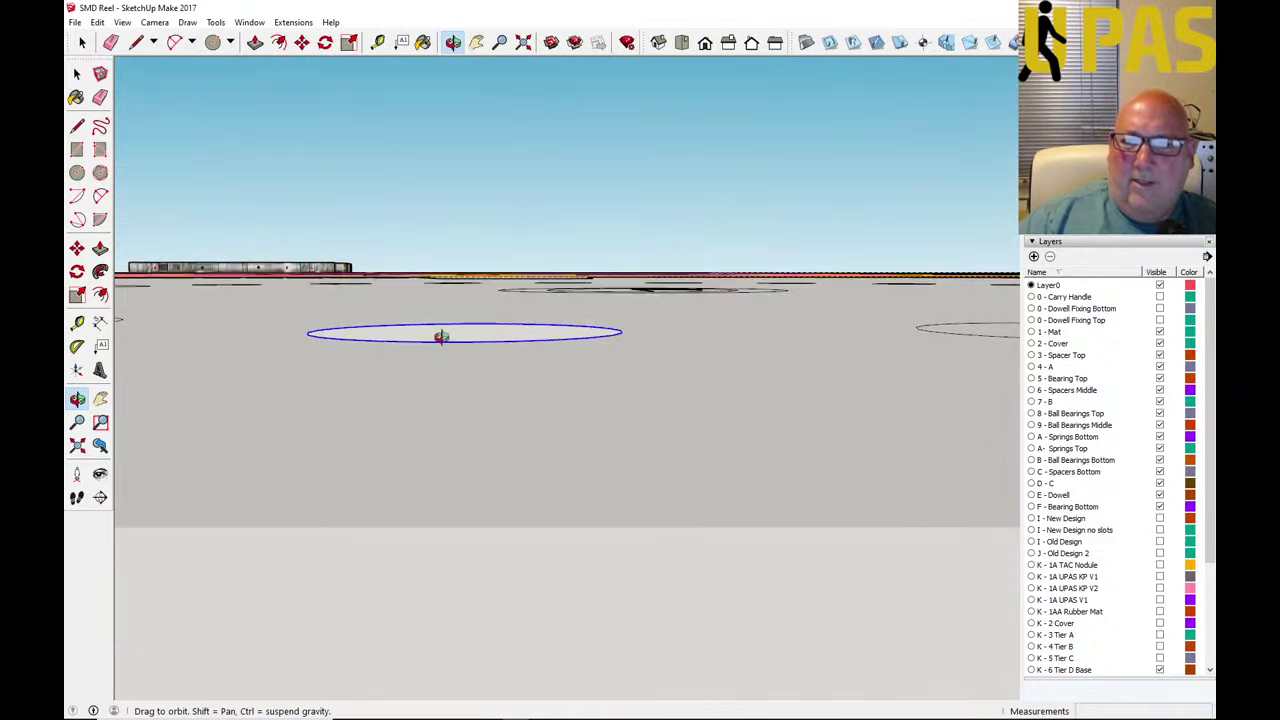
click(75, 70)
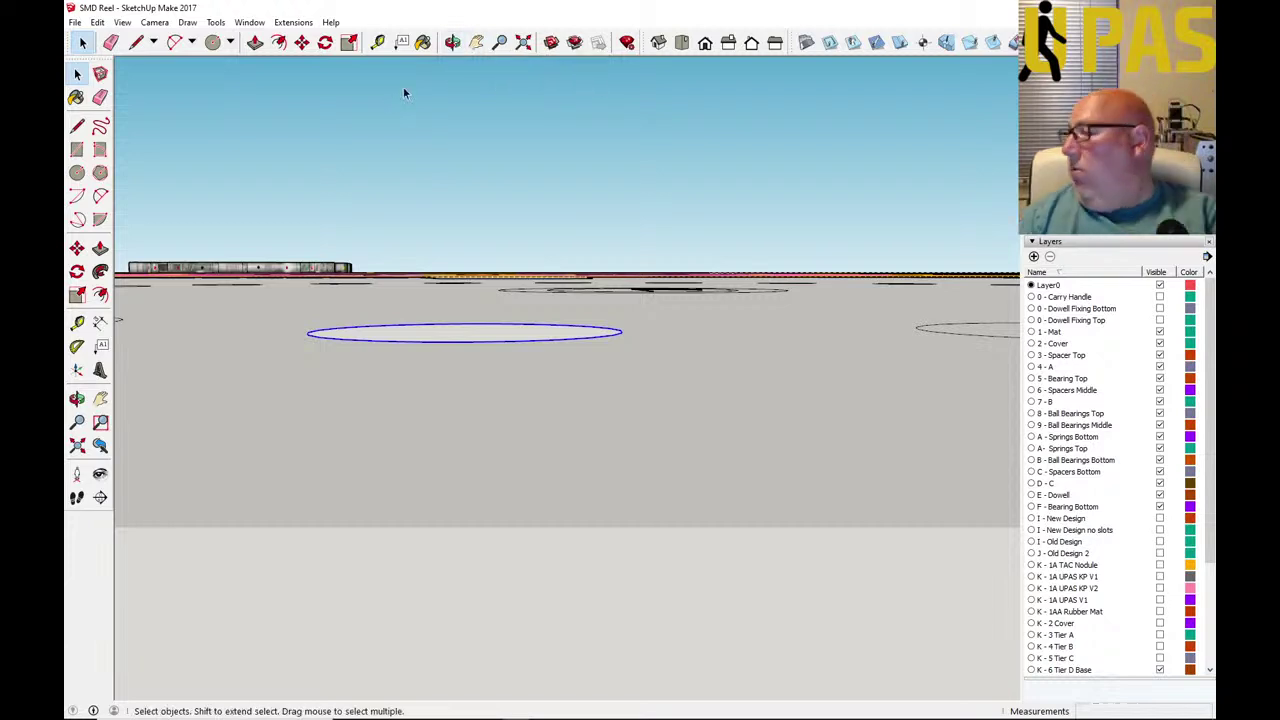
click(301, 42)
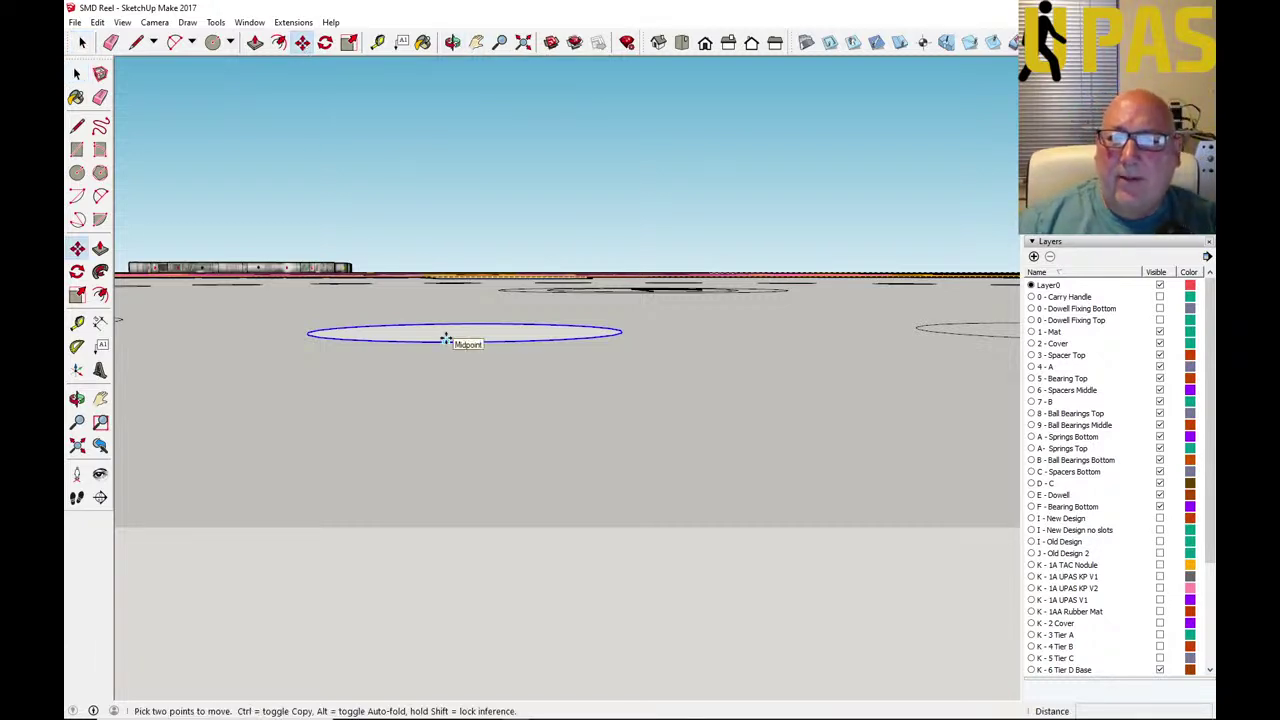
click(446, 337)
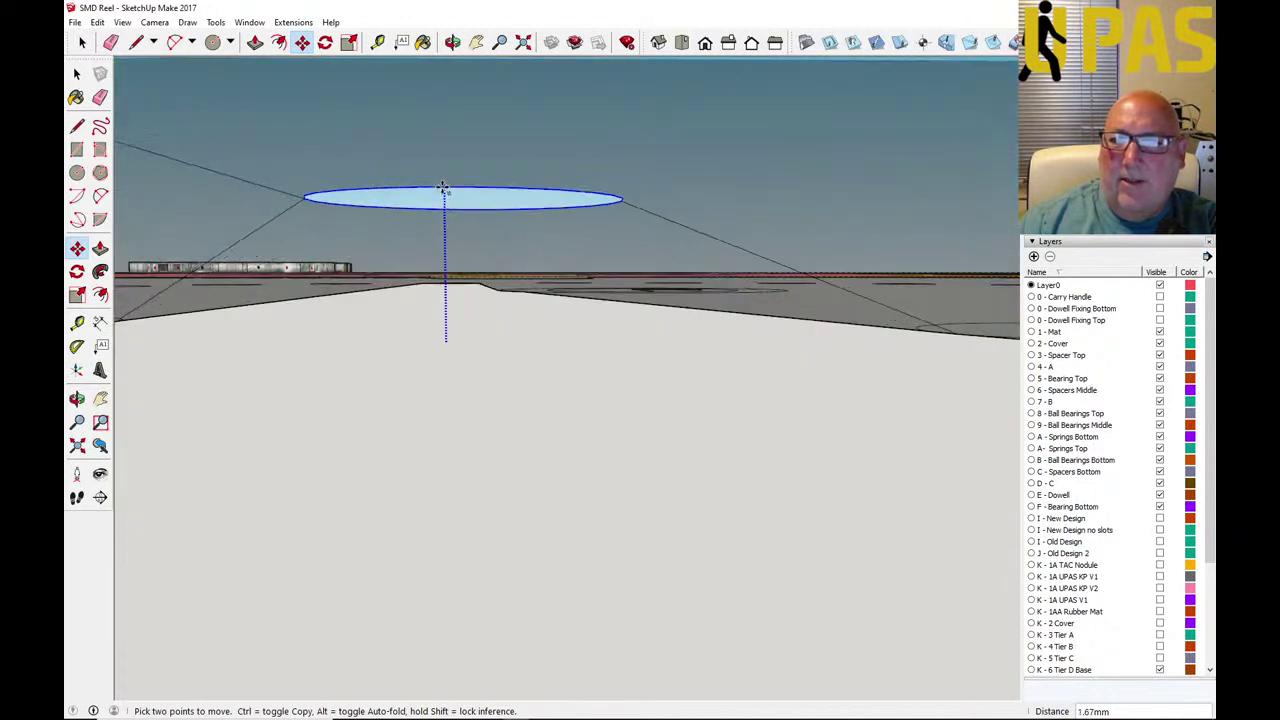
key(Escape)
Examine the selected circle from above within the ball bearing recess ring of the step 6 panel.
middle_drag(457, 266, 466, 300)
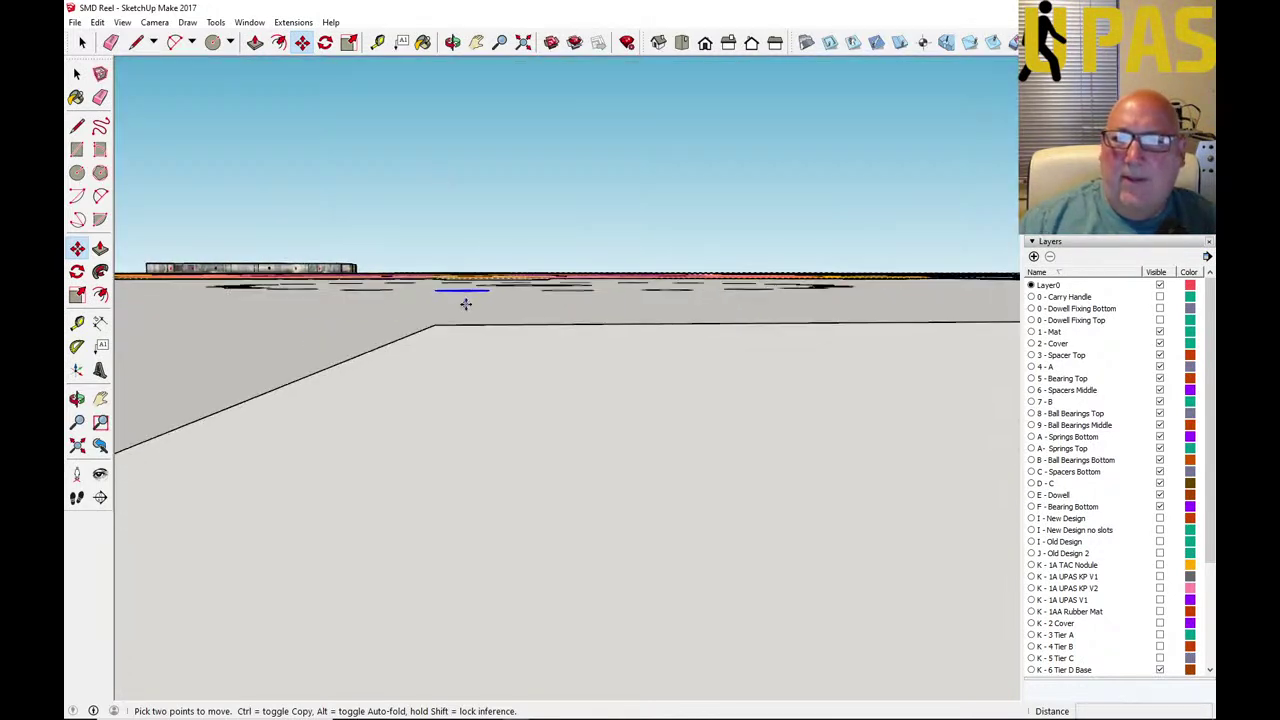
click(453, 42)
drag(500, 126, 511, 214)
scroll(511, 214, down, 3)
scroll(514, 414, up, 10)
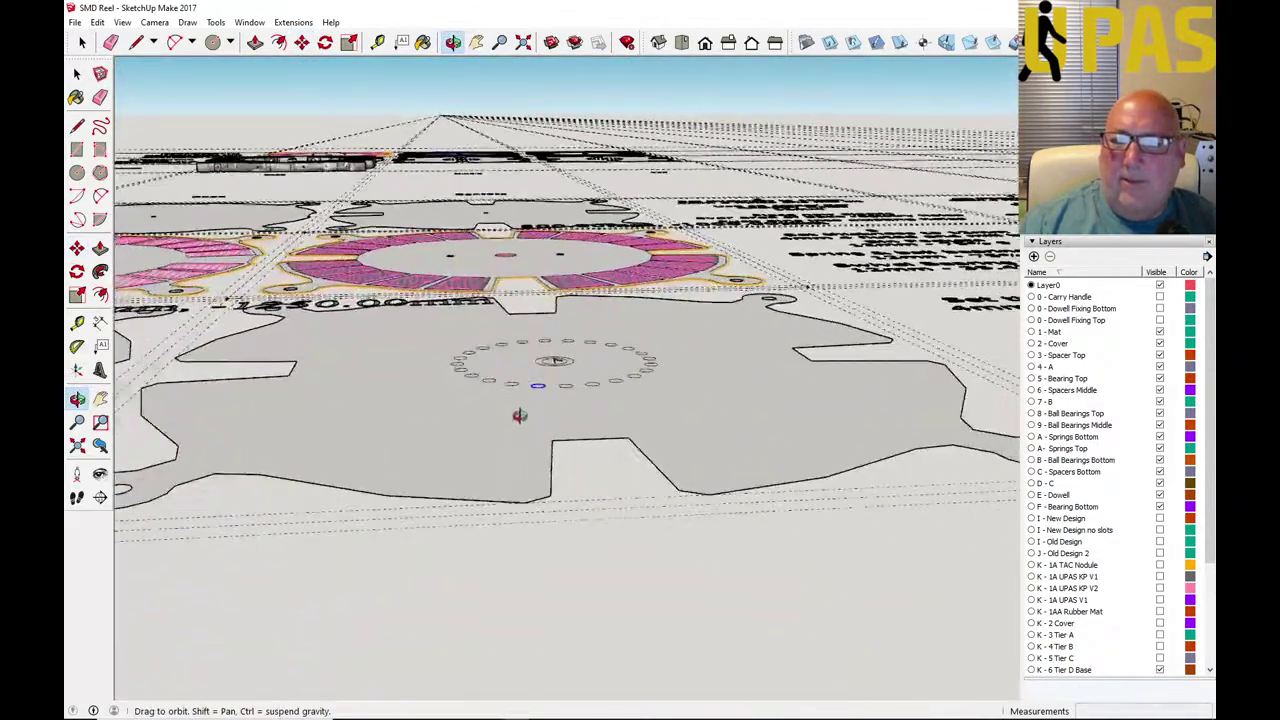
drag(545, 403, 503, 417)
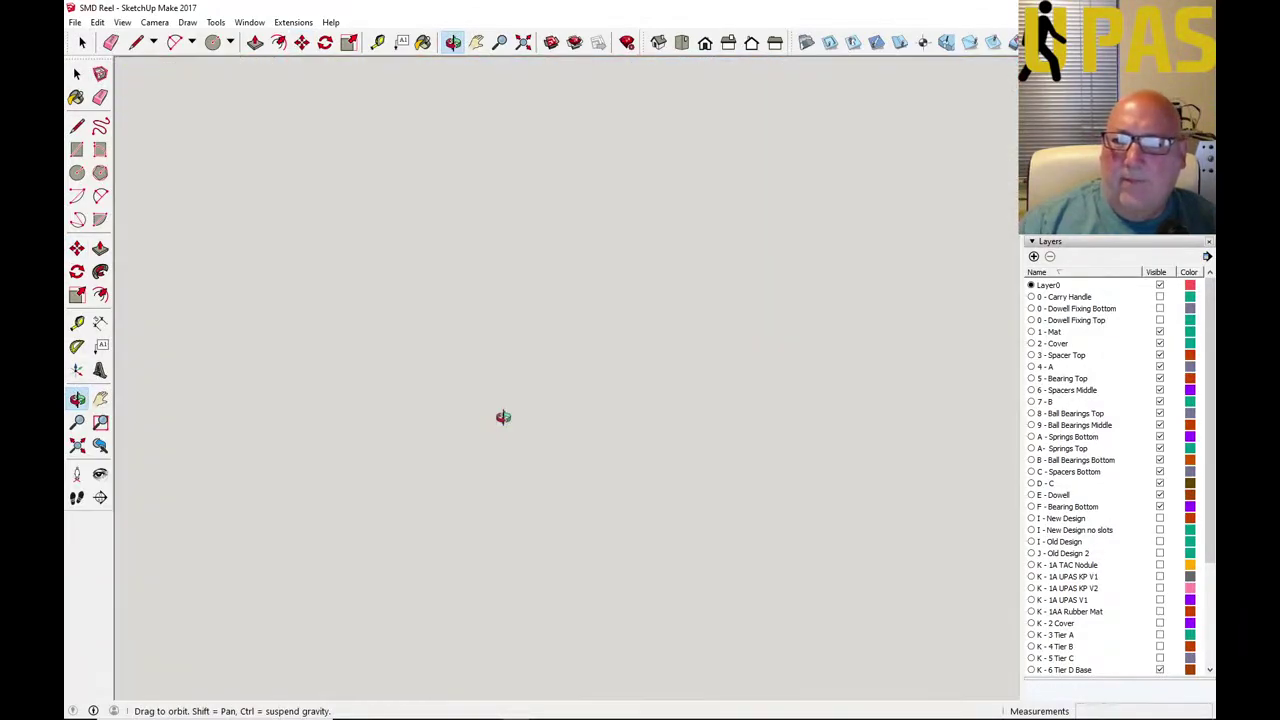
click(681, 42)
scroll(557, 437, down, 5)
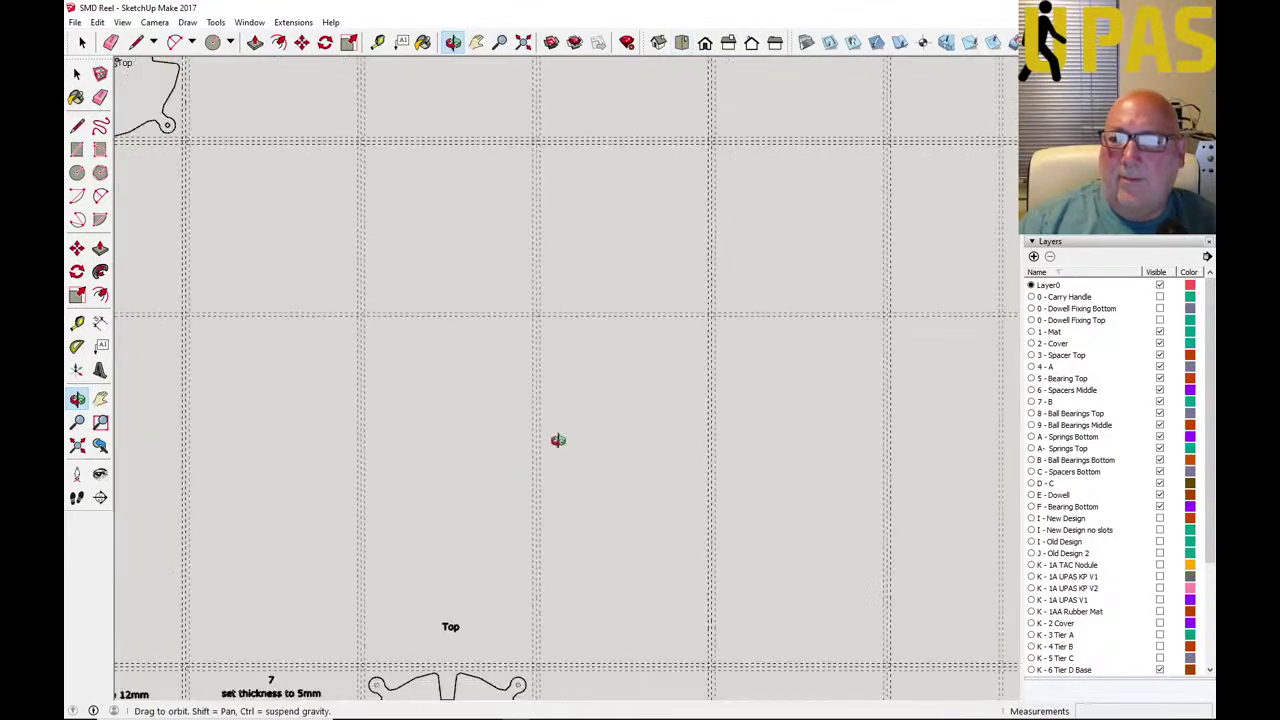
scroll(595, 433, down, 4)
scroll(431, 515, up, 6)
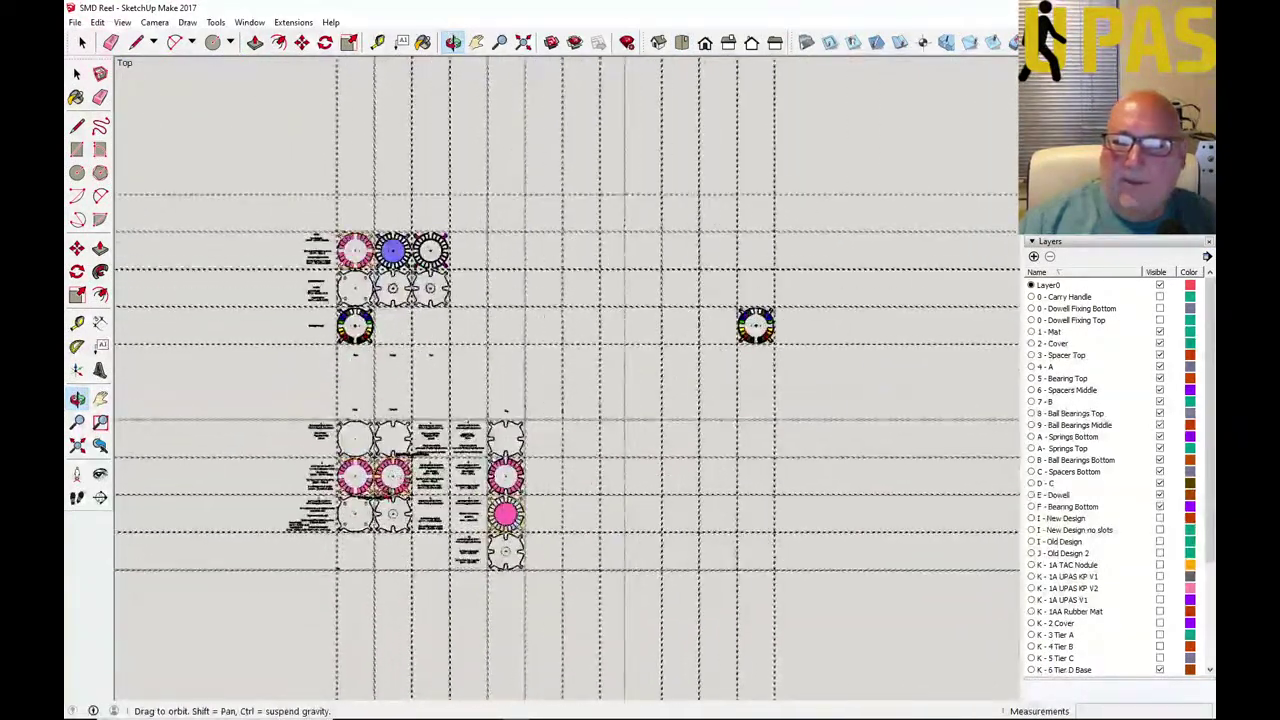
scroll(430, 515, up, 2)
scroll(430, 515, down, 2)
scroll(430, 515, up, 8)
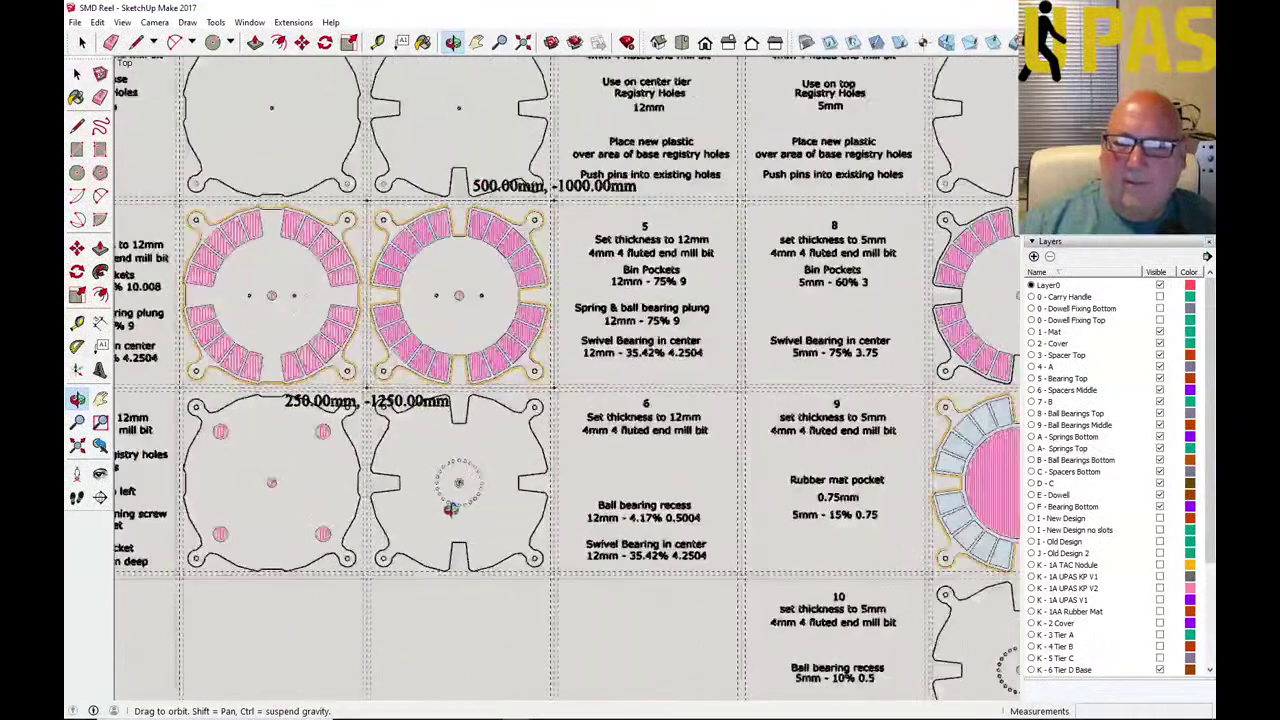
scroll(450, 497, up, 6)
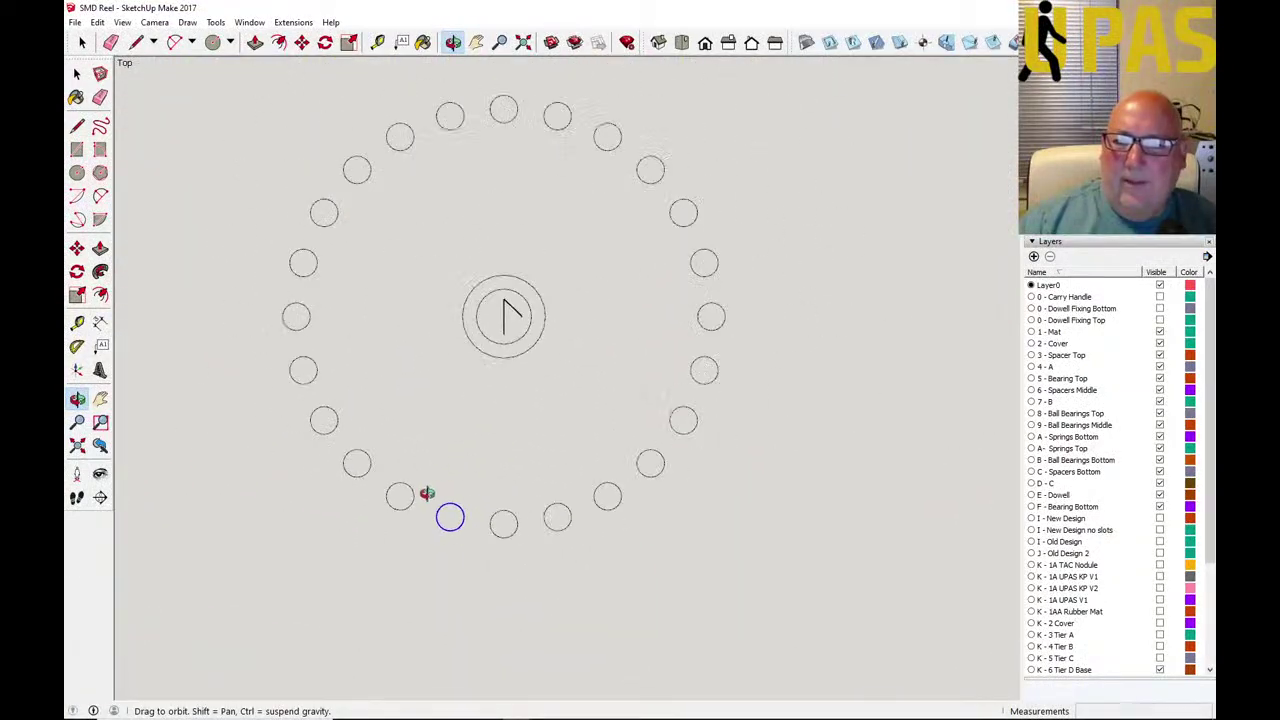
Test-select the panel face and the thicker circle to check how they relate, and clear the selection.
click(77, 73)
key(ctrl+a)
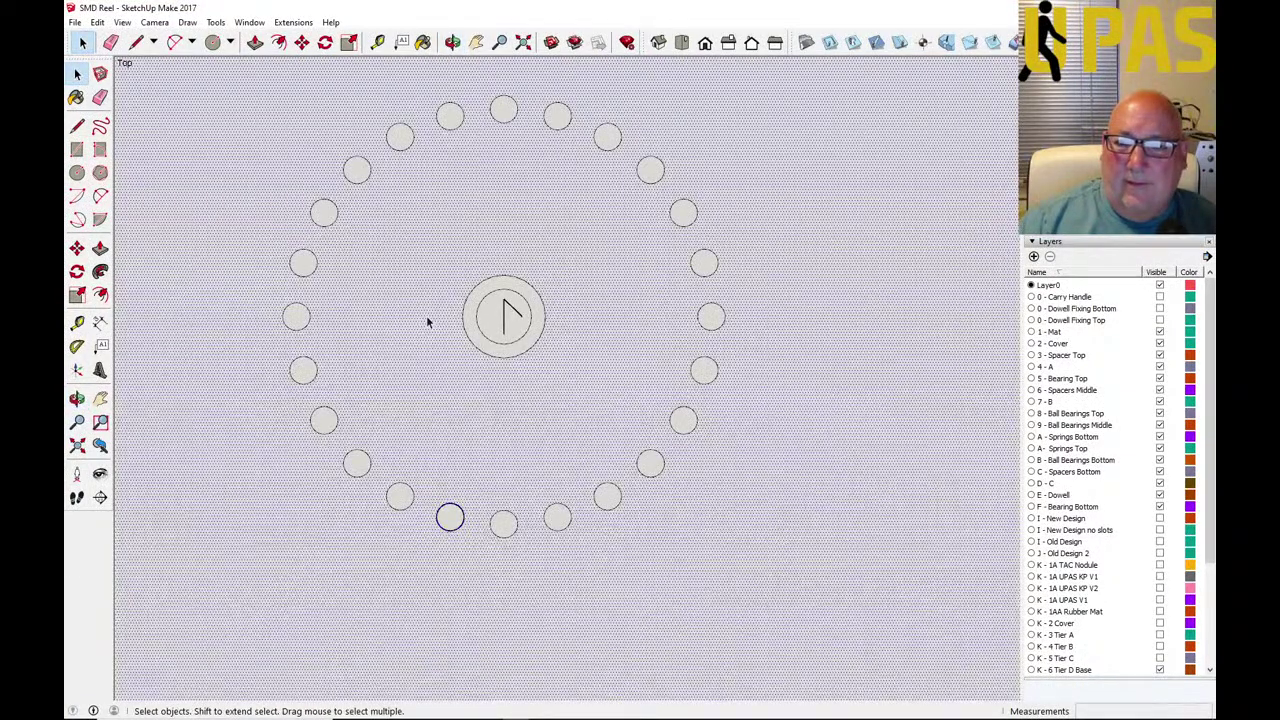
click(466, 531)
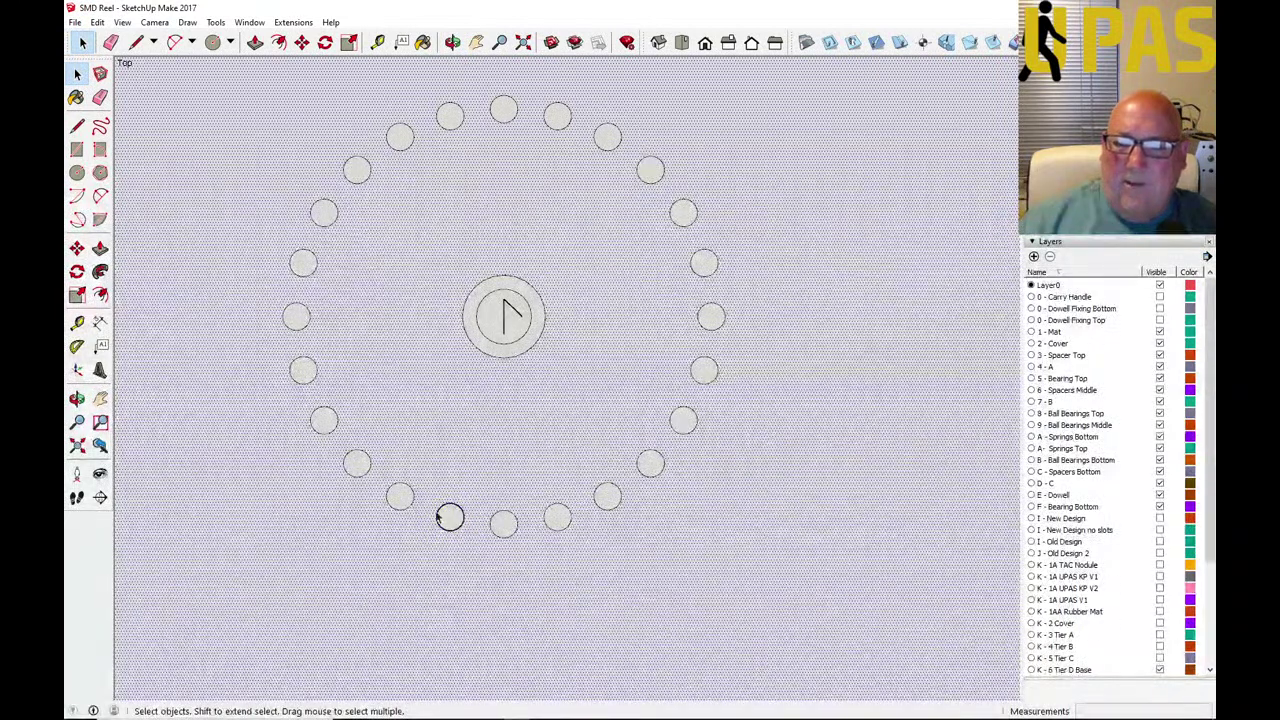
click(453, 521)
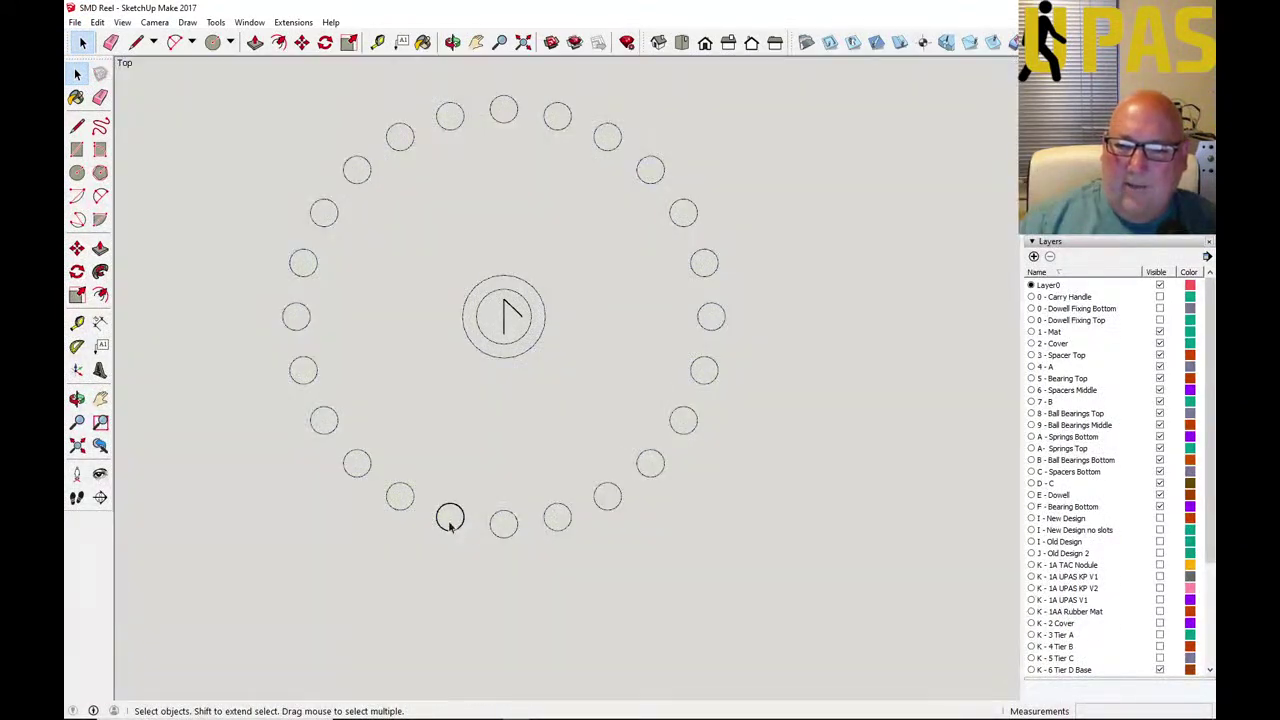
click(508, 530)
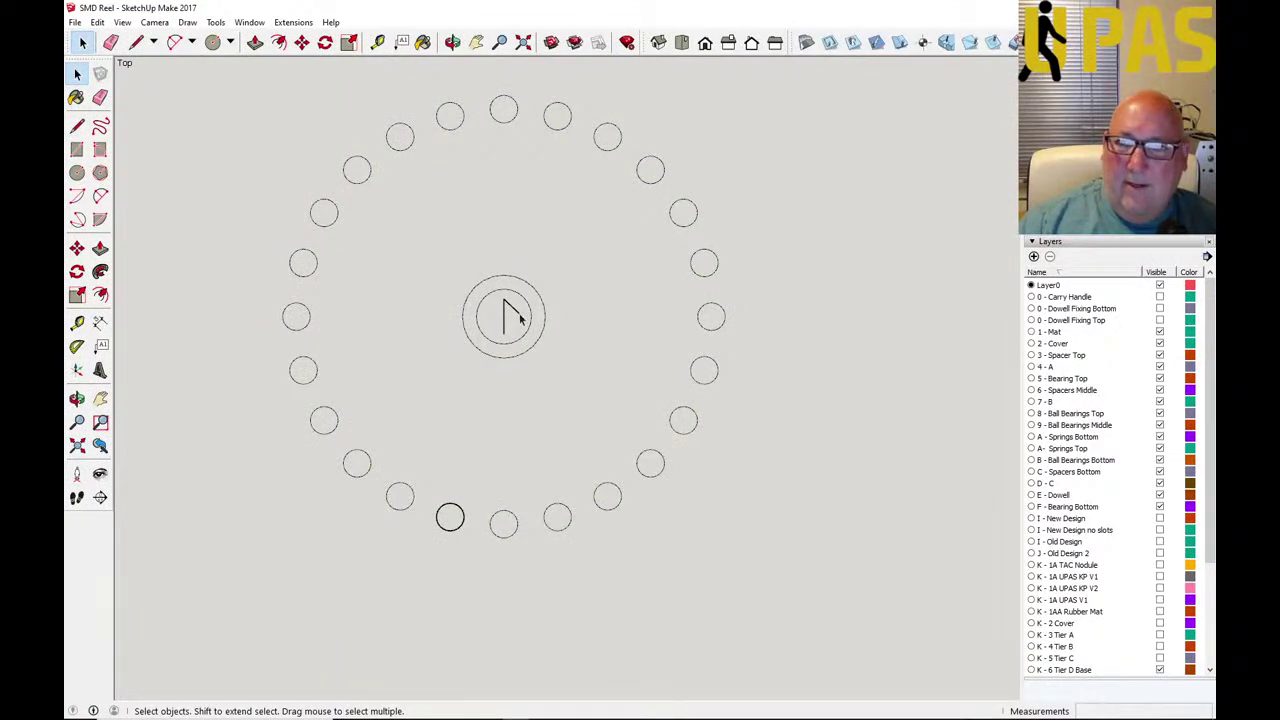
Try raising the thicker circle about 12 mm along the blue axis from the panel in a tilted view.
click(453, 42)
drag(486, 457, 479, 399)
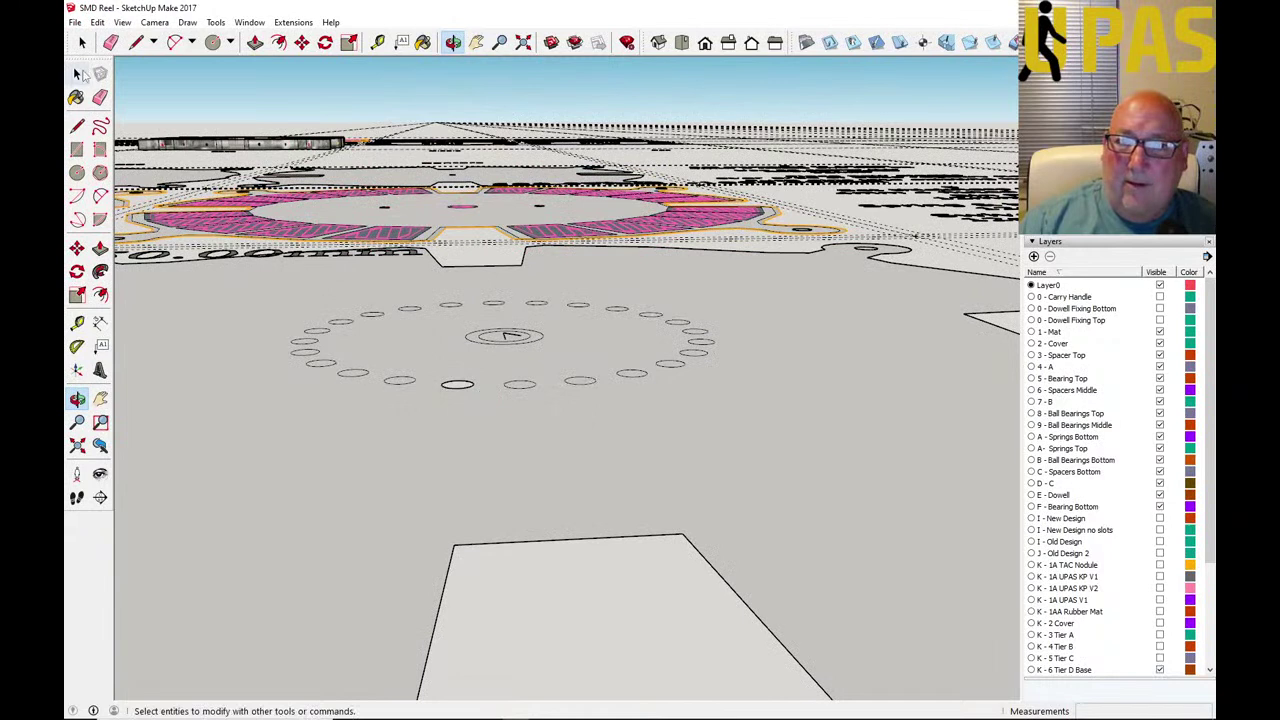
key(space)
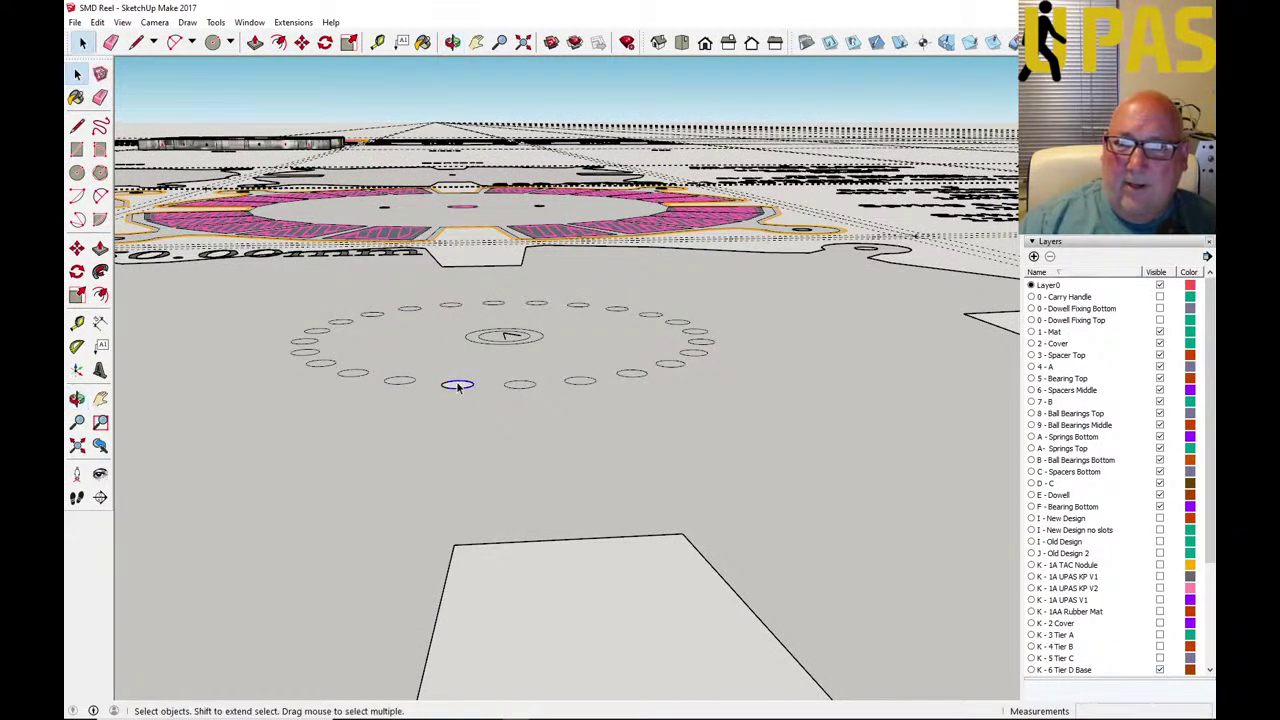
click(301, 42)
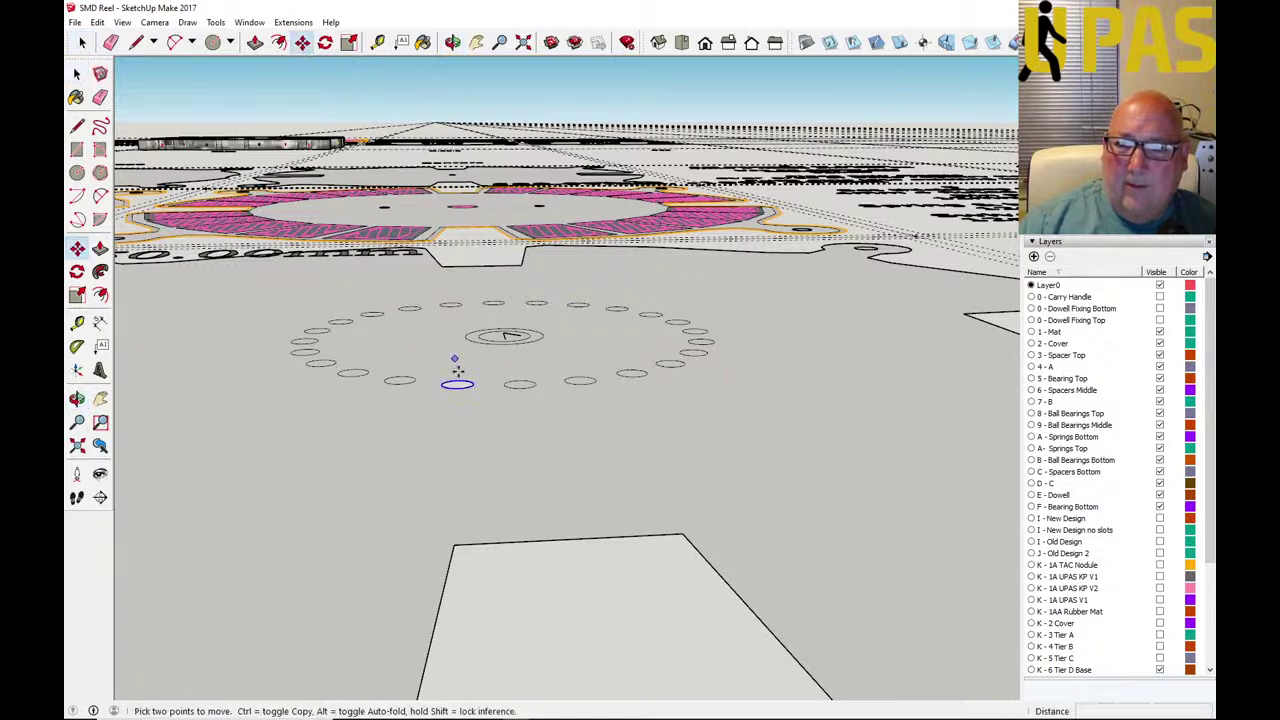
click(459, 380)
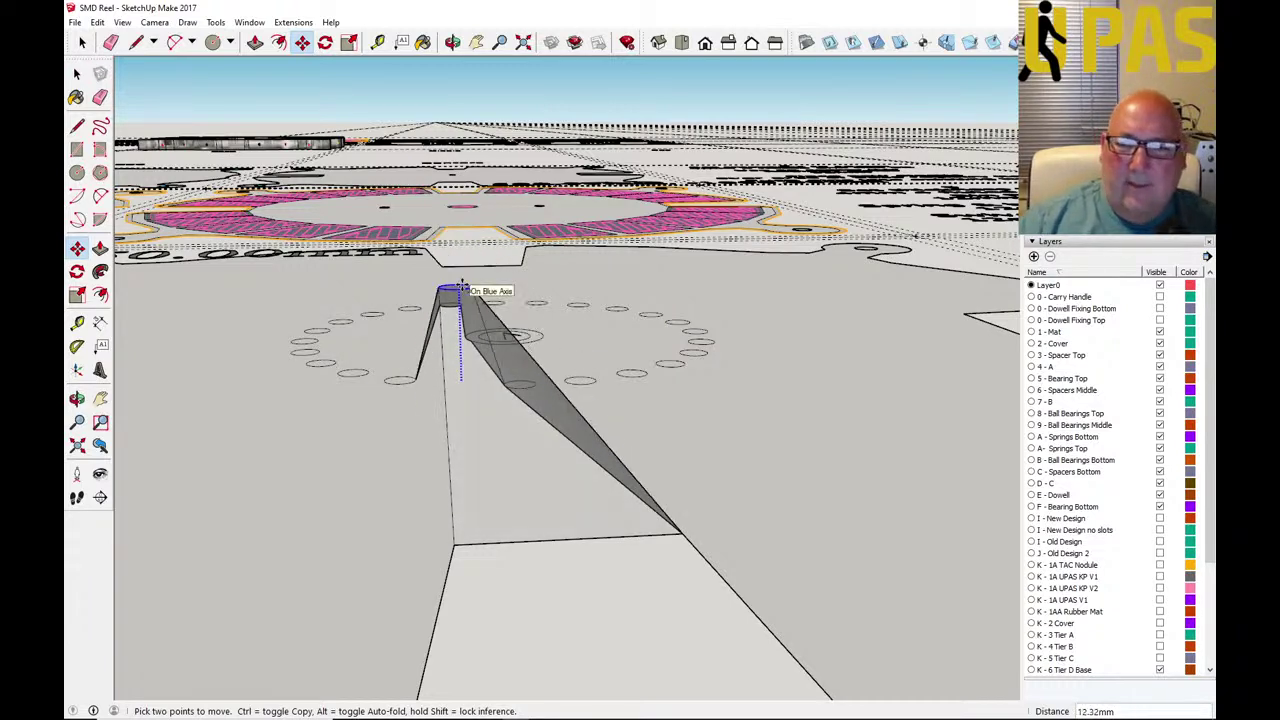
key(Escape)
key(space)
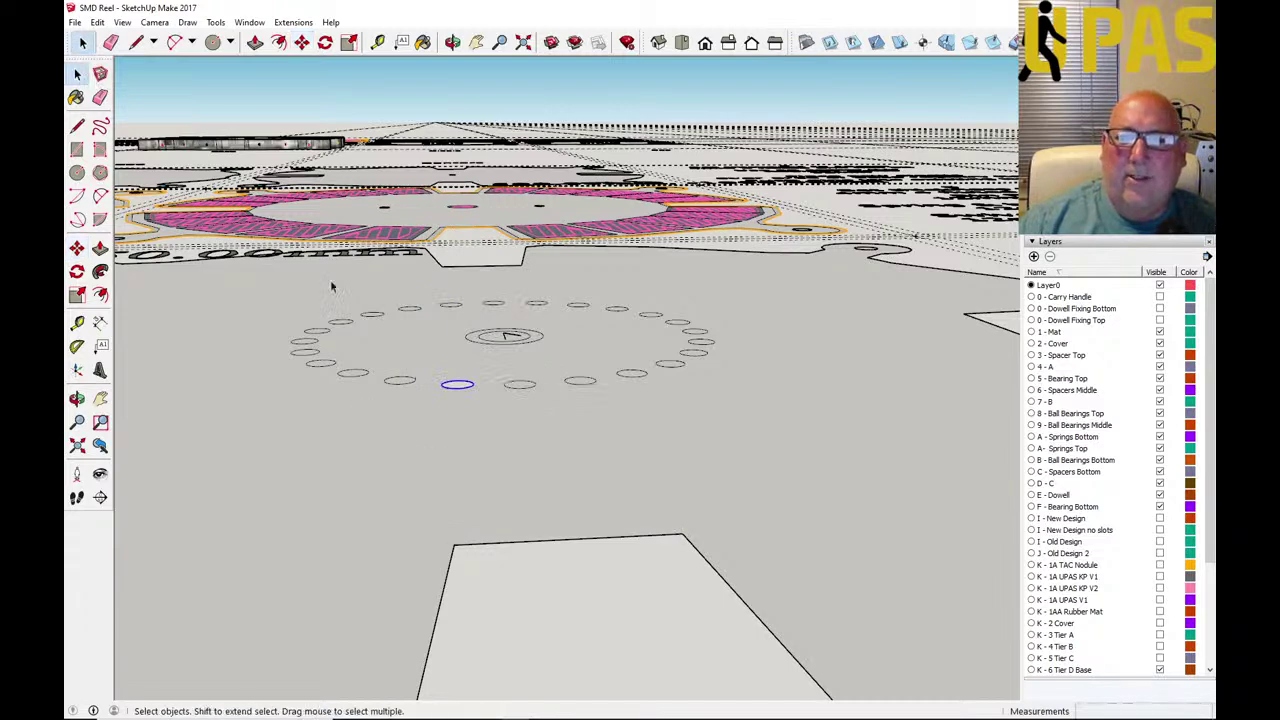
scroll(450, 403, down, 2)
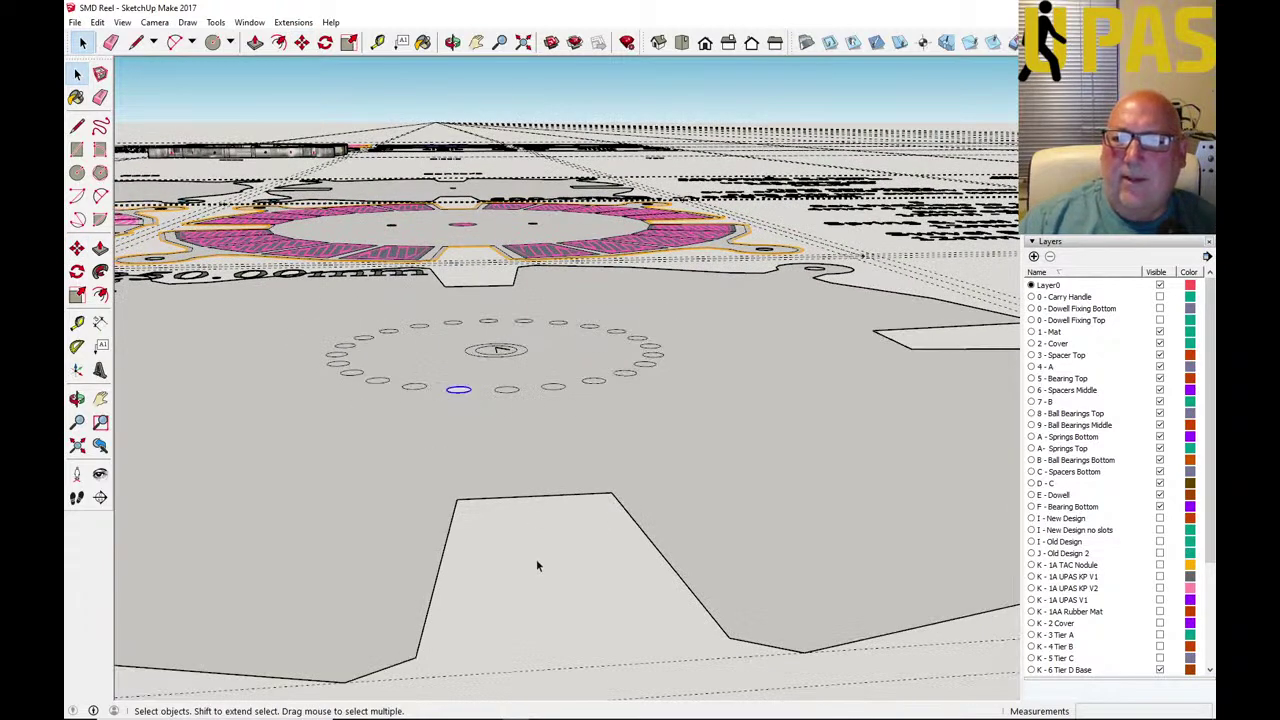
Delete the old zigzag and boundary toolpath from the swivel bearing circle at the centre of the step 6 panel.
click(681, 42)
scroll(606, 291, down, 1)
scroll(252, 317, down, 2)
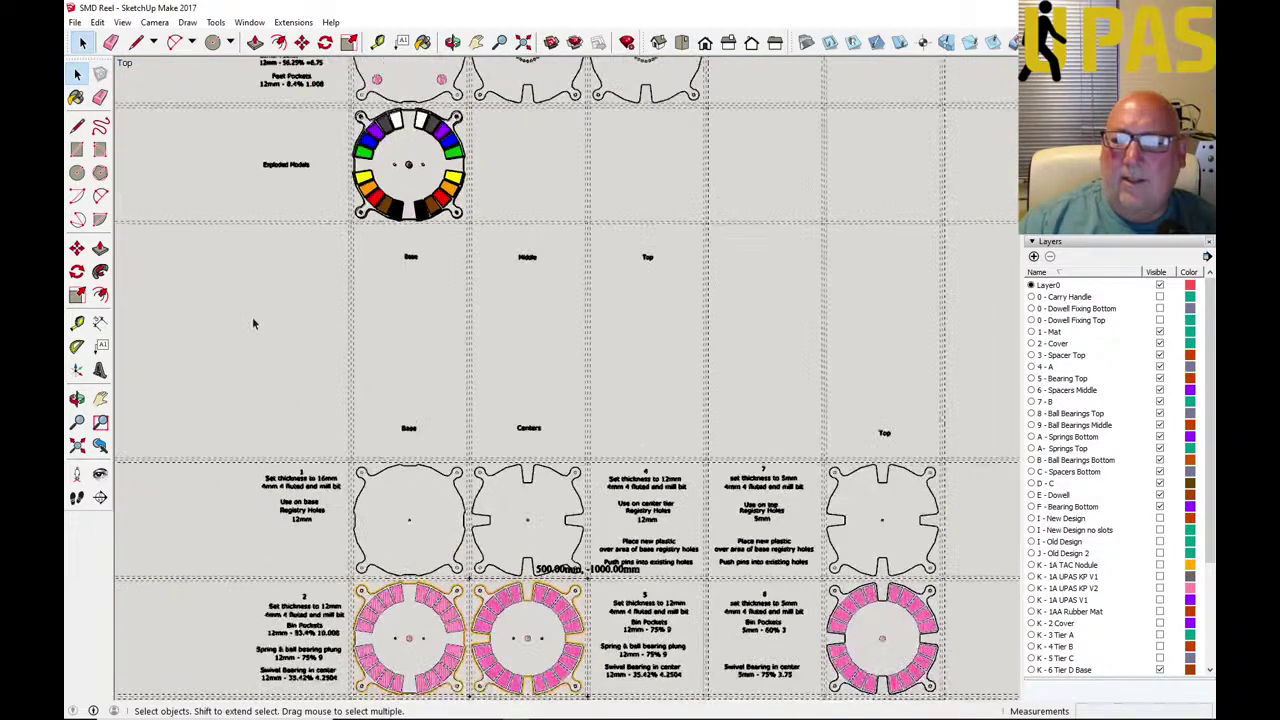
scroll(252, 317, down, 3)
scroll(320, 565, up, 6)
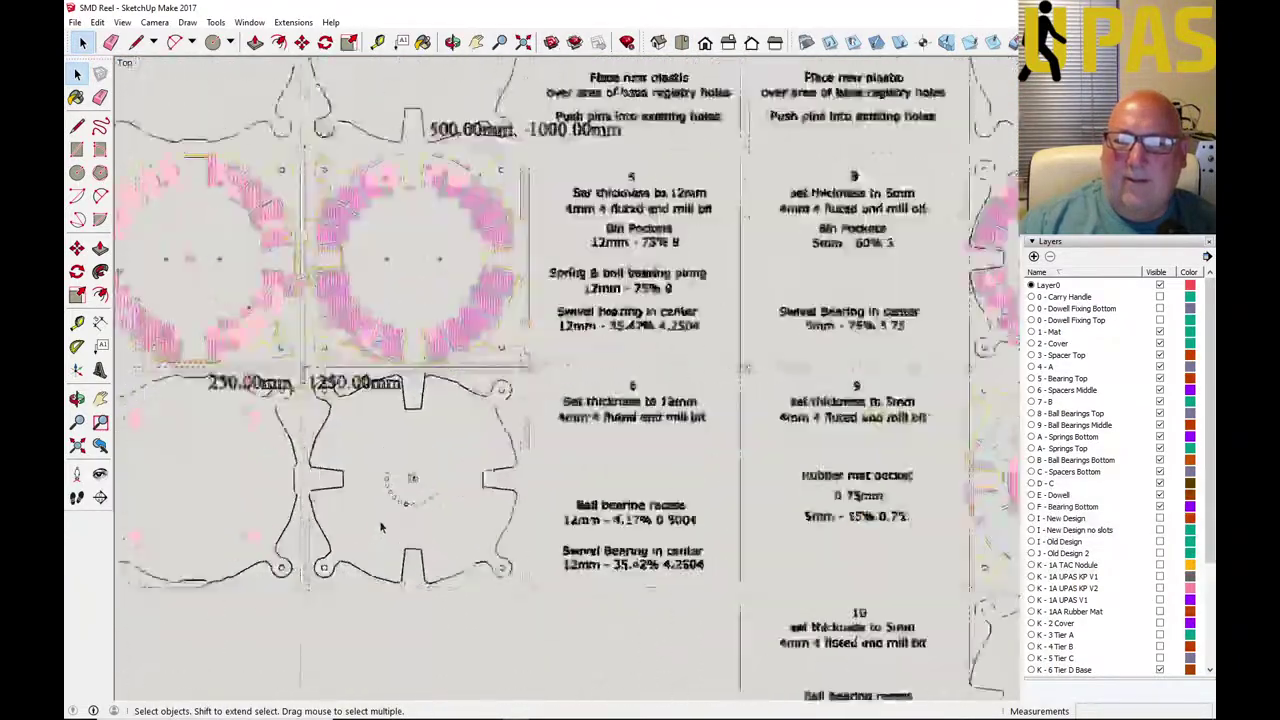
scroll(380, 525, up, 5)
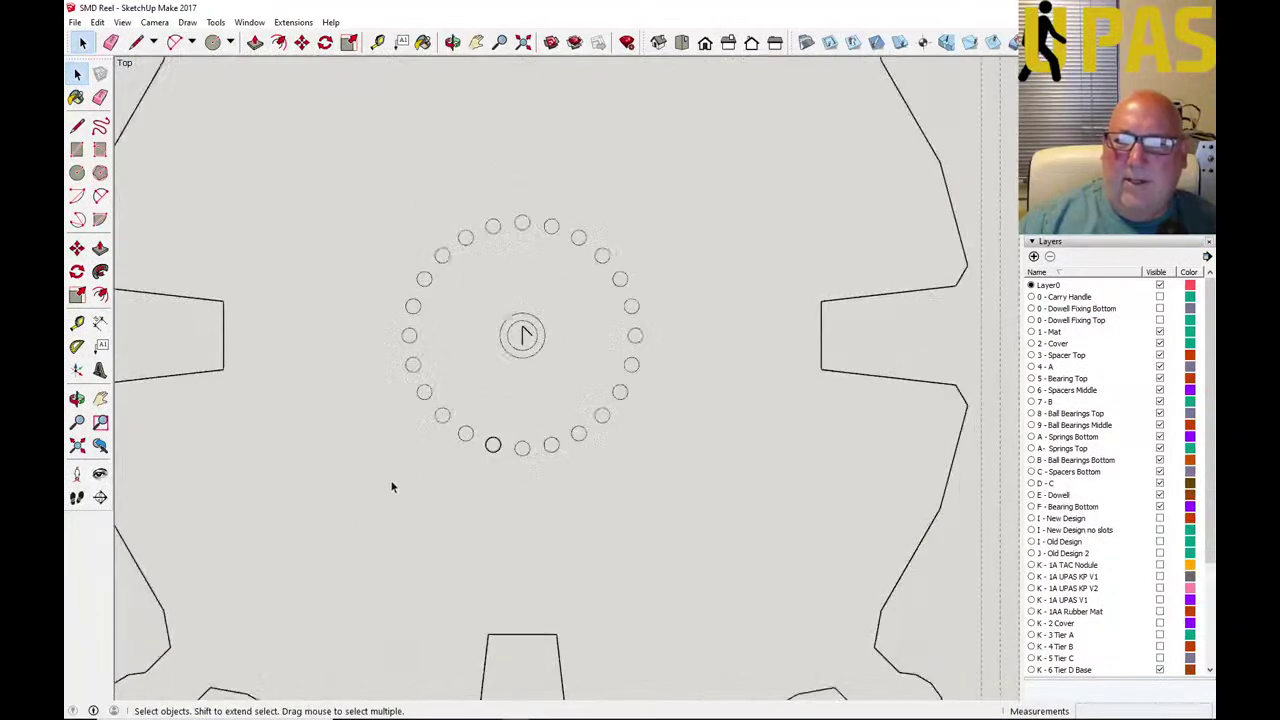
scroll(391, 487, down, 1)
scroll(516, 346, up, 4)
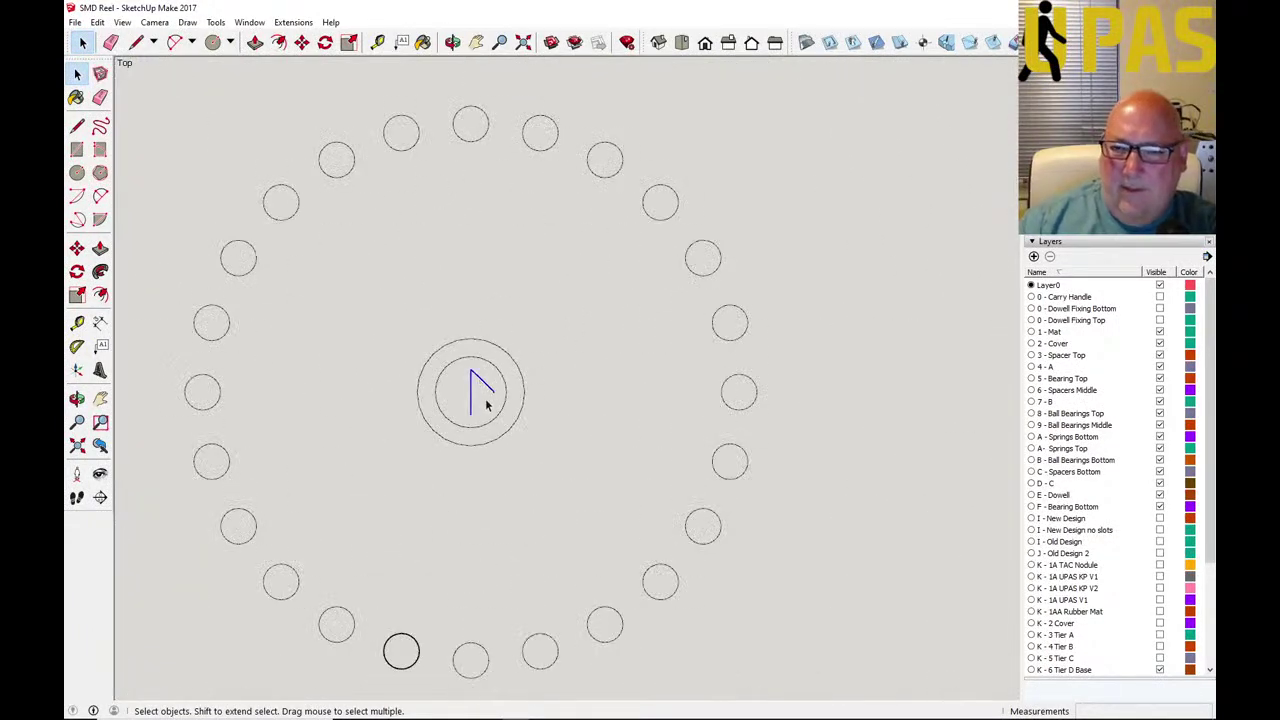
key(Delete)
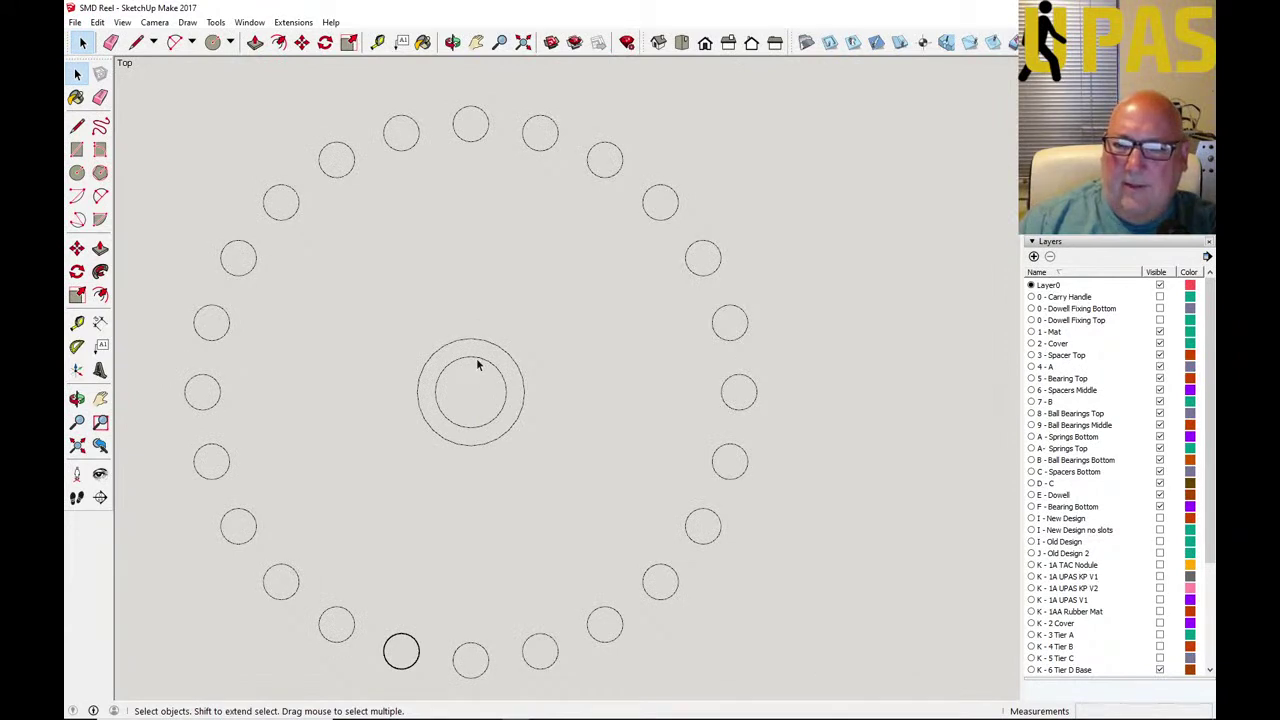
click(478, 365)
key(Delete)
Cut a pocket at 35.42% depth in the swivel bearing circle at the centre of the step 6 panel.
scroll(478, 424, down, 3)
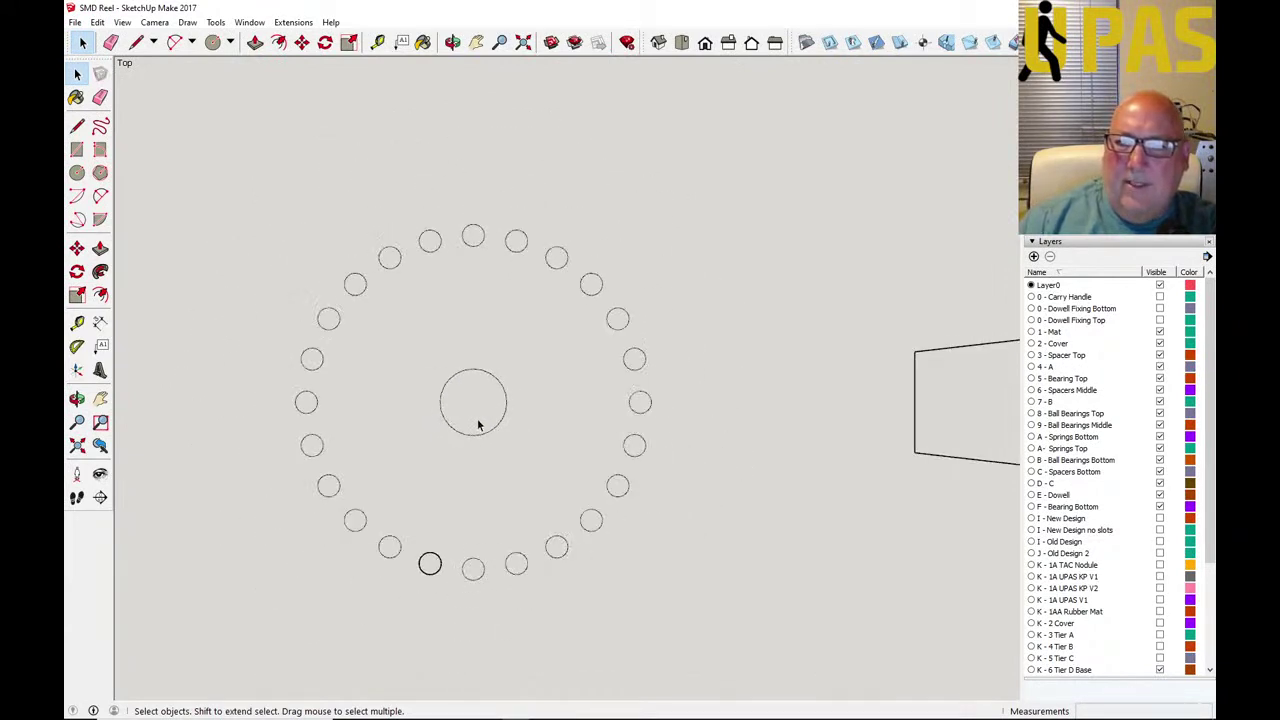
scroll(478, 424, down, 2)
scroll(478, 424, down, 2)
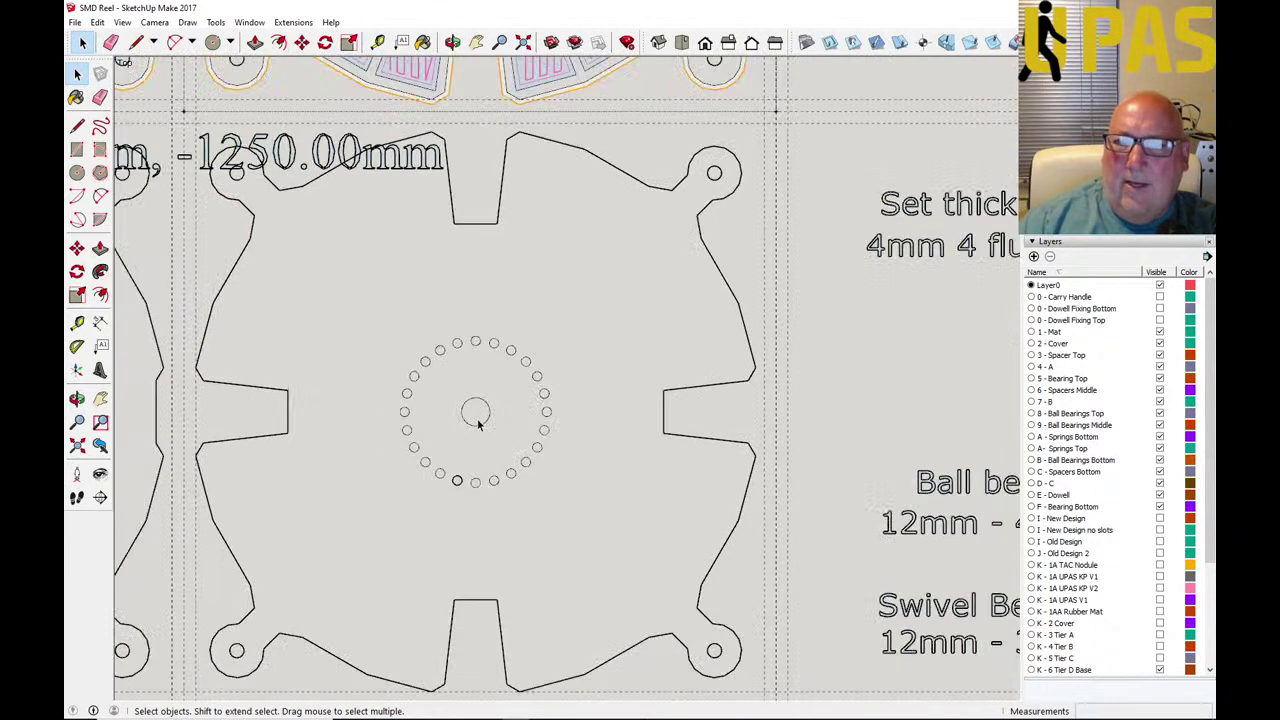
scroll(455, 459, up, 5)
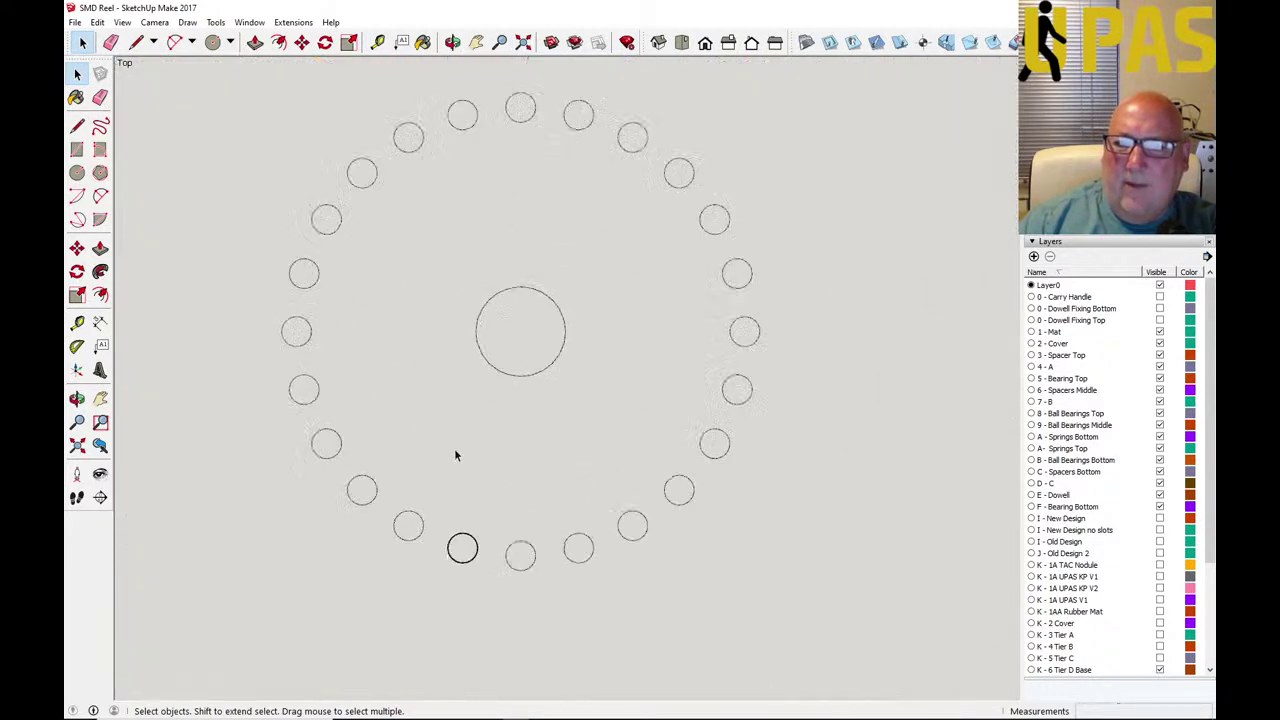
scroll(380, 447, down, 3)
scroll(362, 445, down, 3)
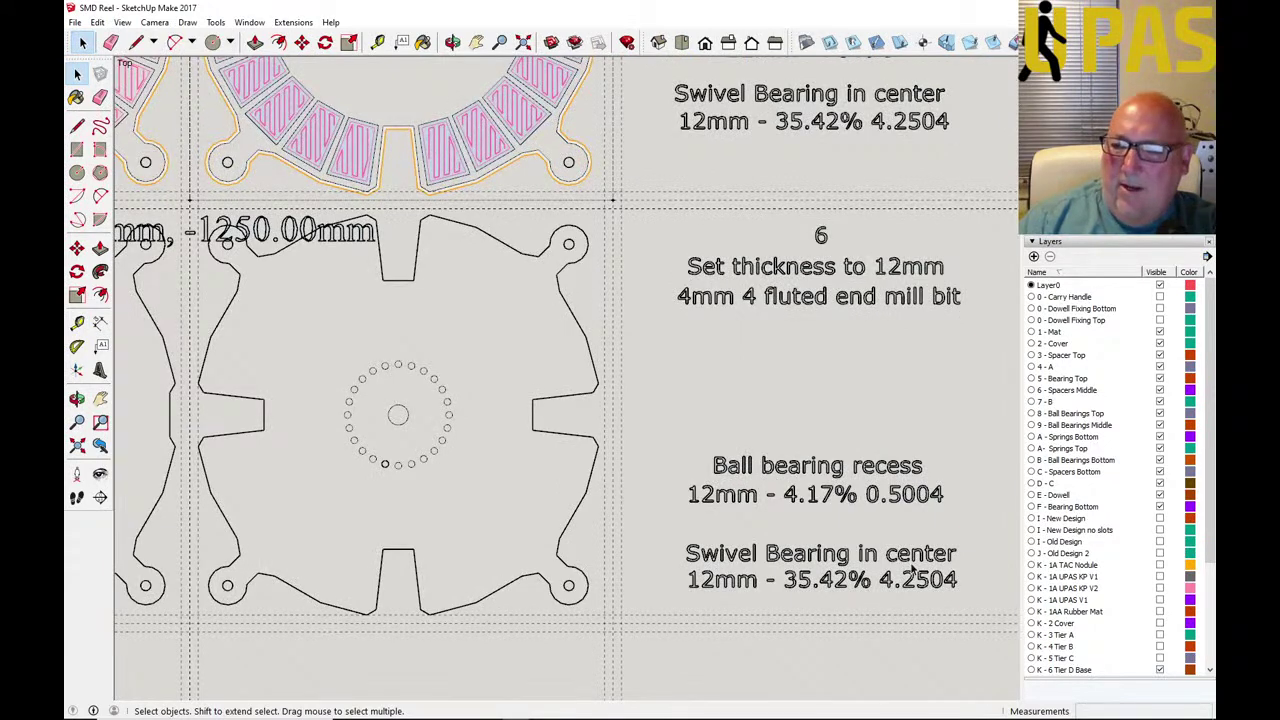
click(969, 42)
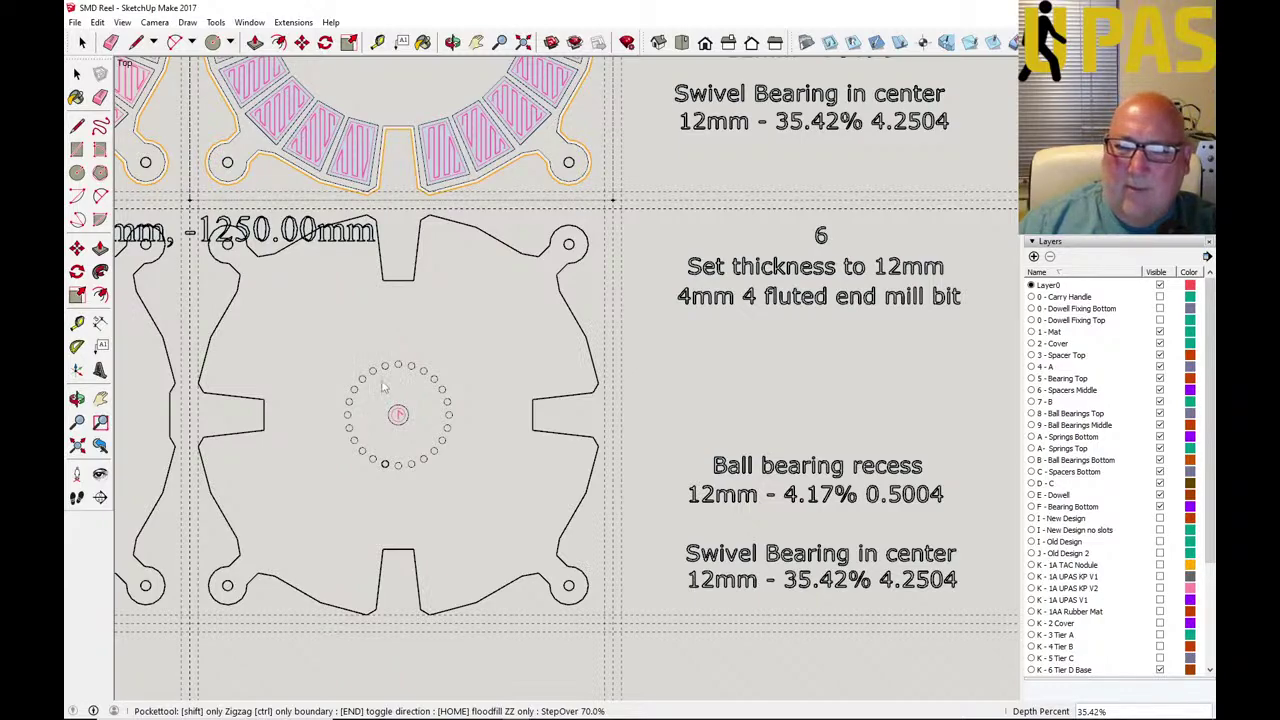
Examine the ball bearing ring on the step 6 panel and the recess depth notes beside it.
scroll(383, 388, up, 3)
scroll(380, 389, down, 2)
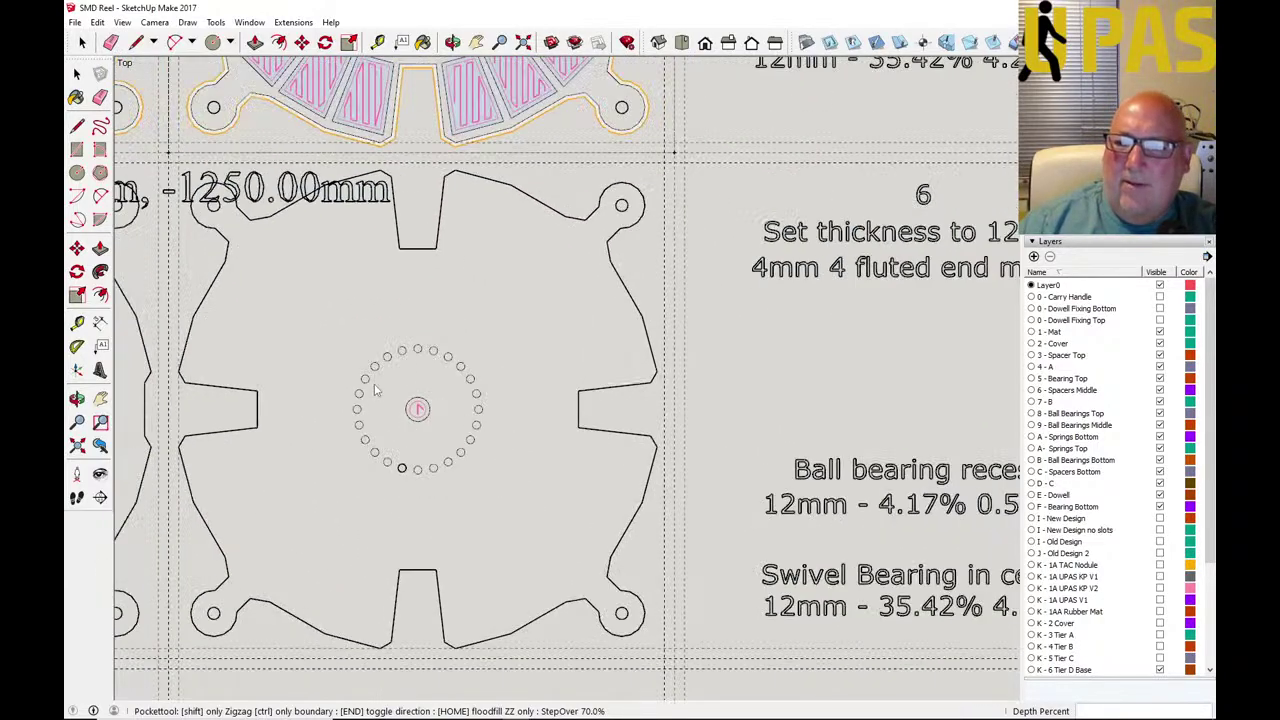
scroll(375, 390, down, 2)
scroll(360, 390, up, 2)
scroll(350, 390, down, 2)
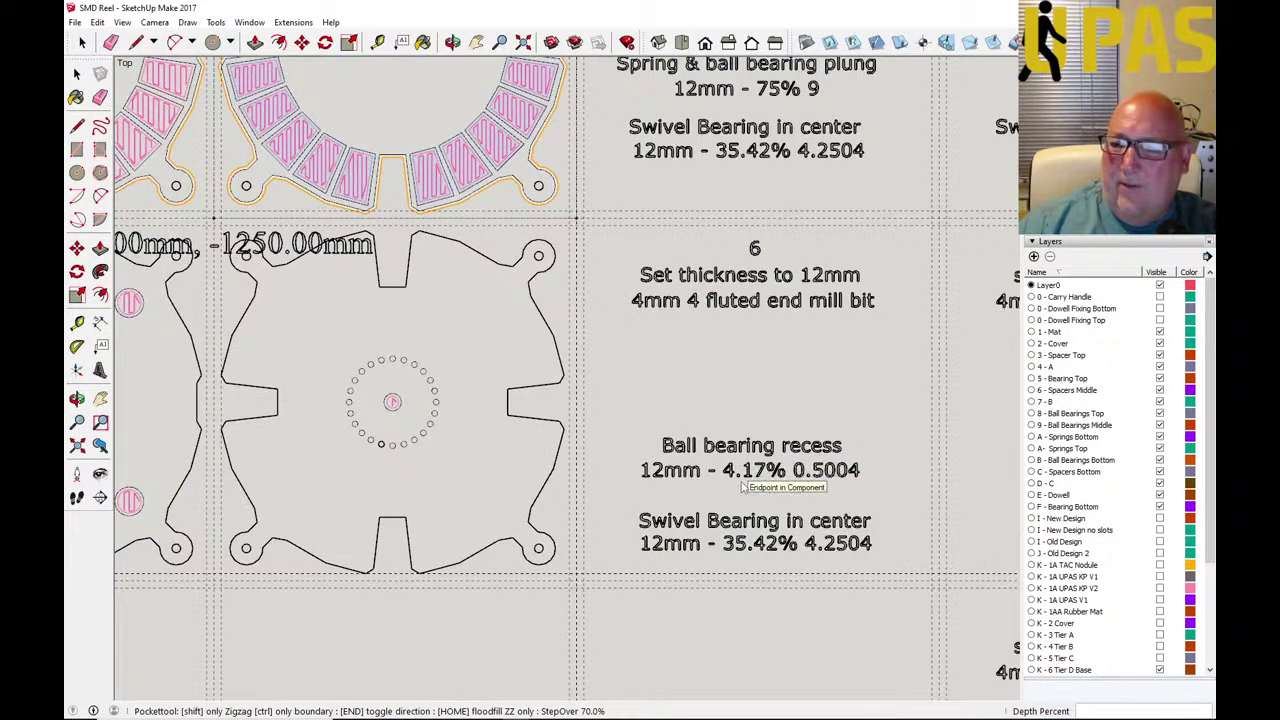
scroll(418, 425, down, 3)
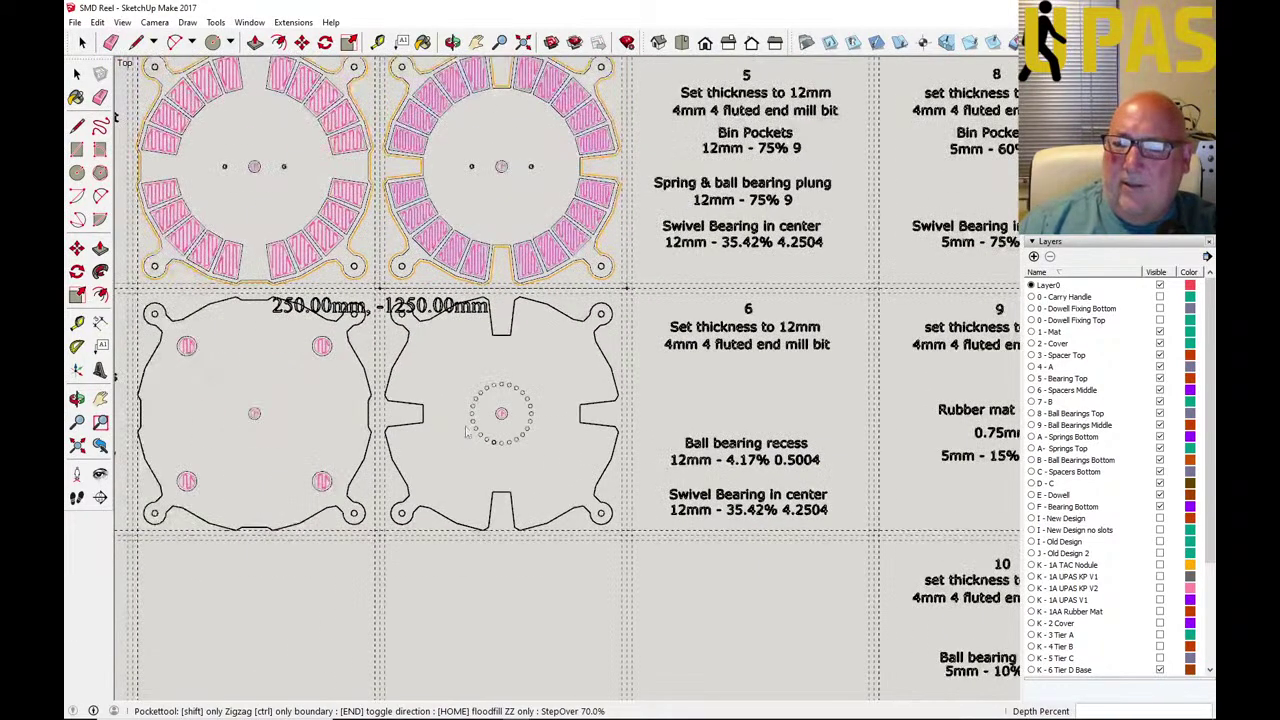
scroll(470, 428, up, 6)
scroll(320, 452, down, 2)
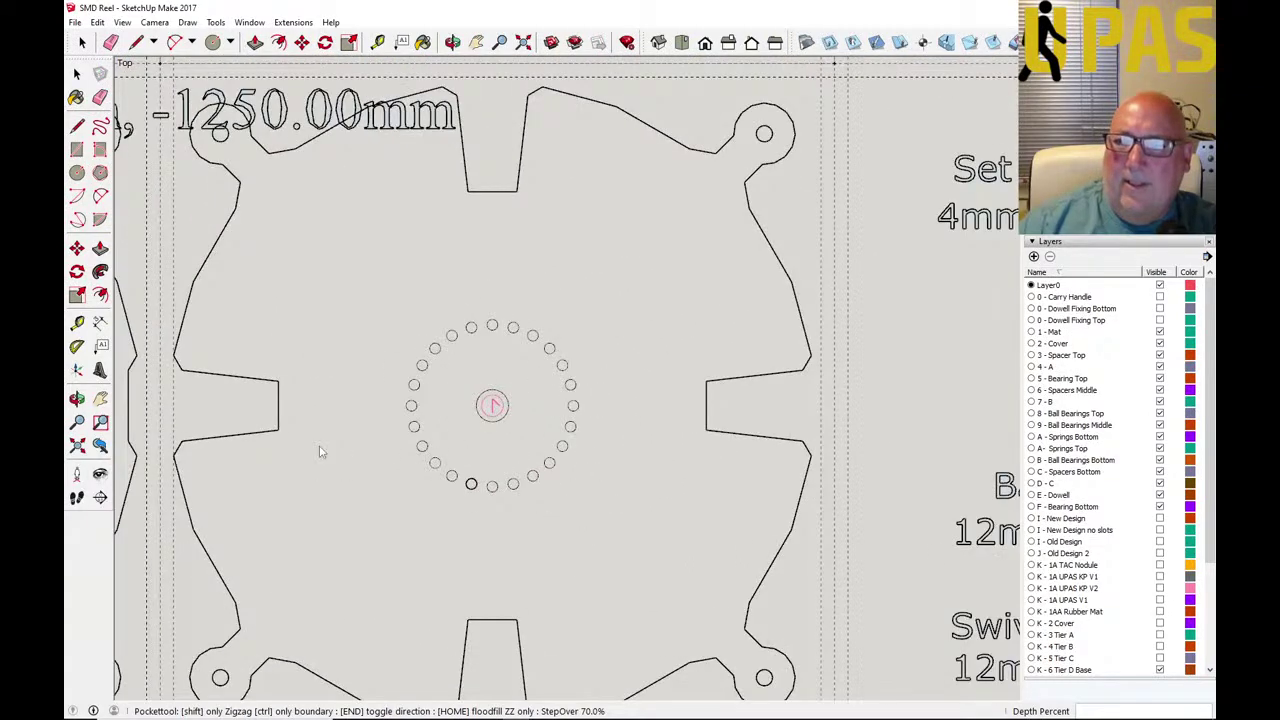
scroll(320, 452, down, 3)
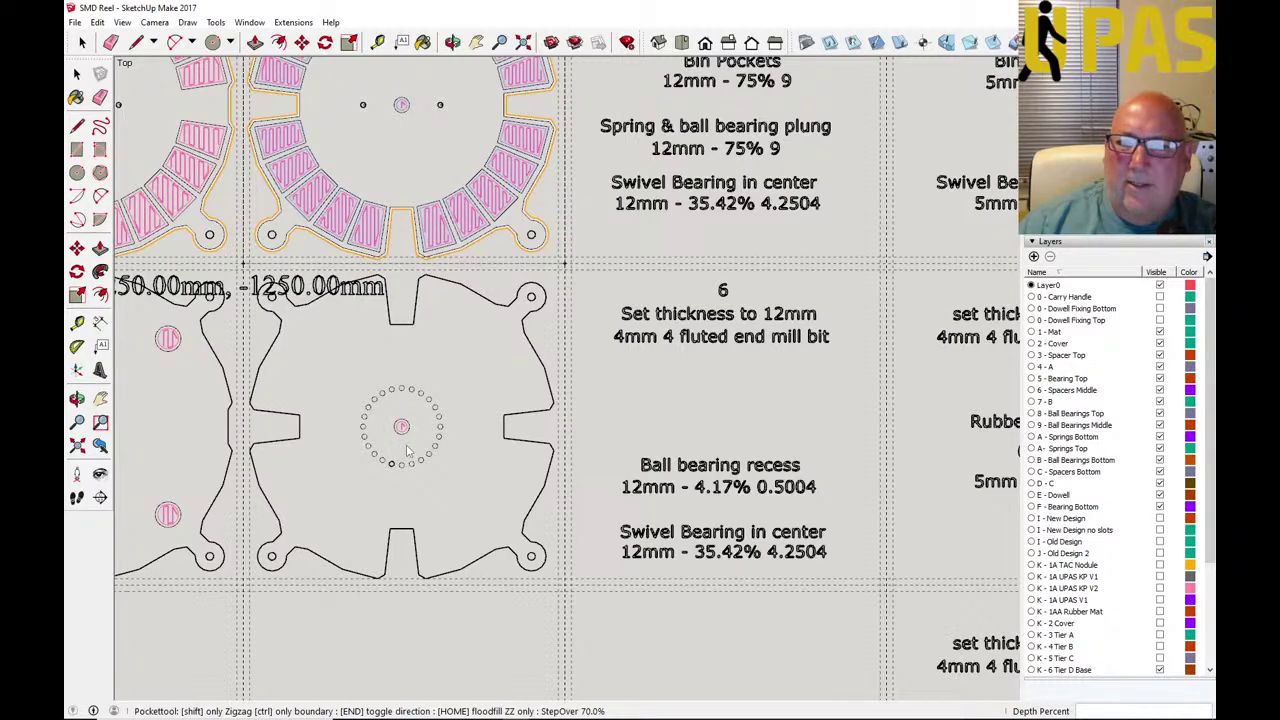
Check the material thickness in the SketchUcam parameters and accept the settings.
click(806, 44)
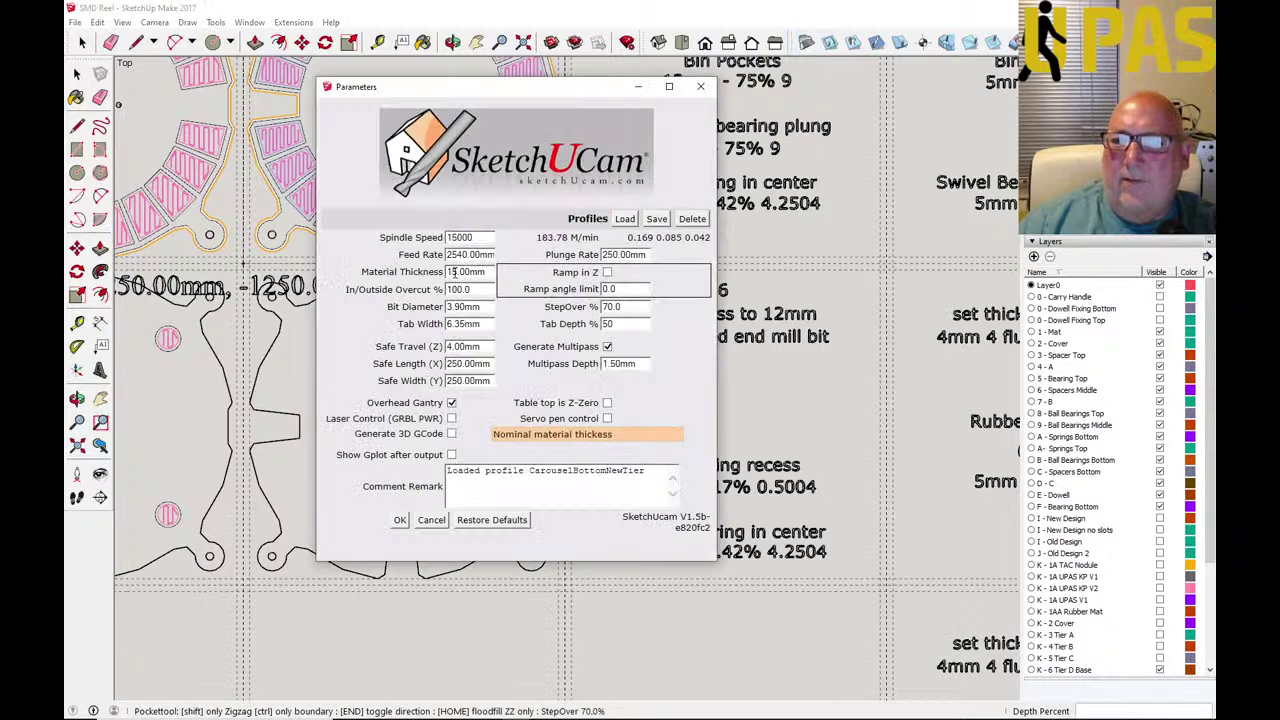
click(401, 521)
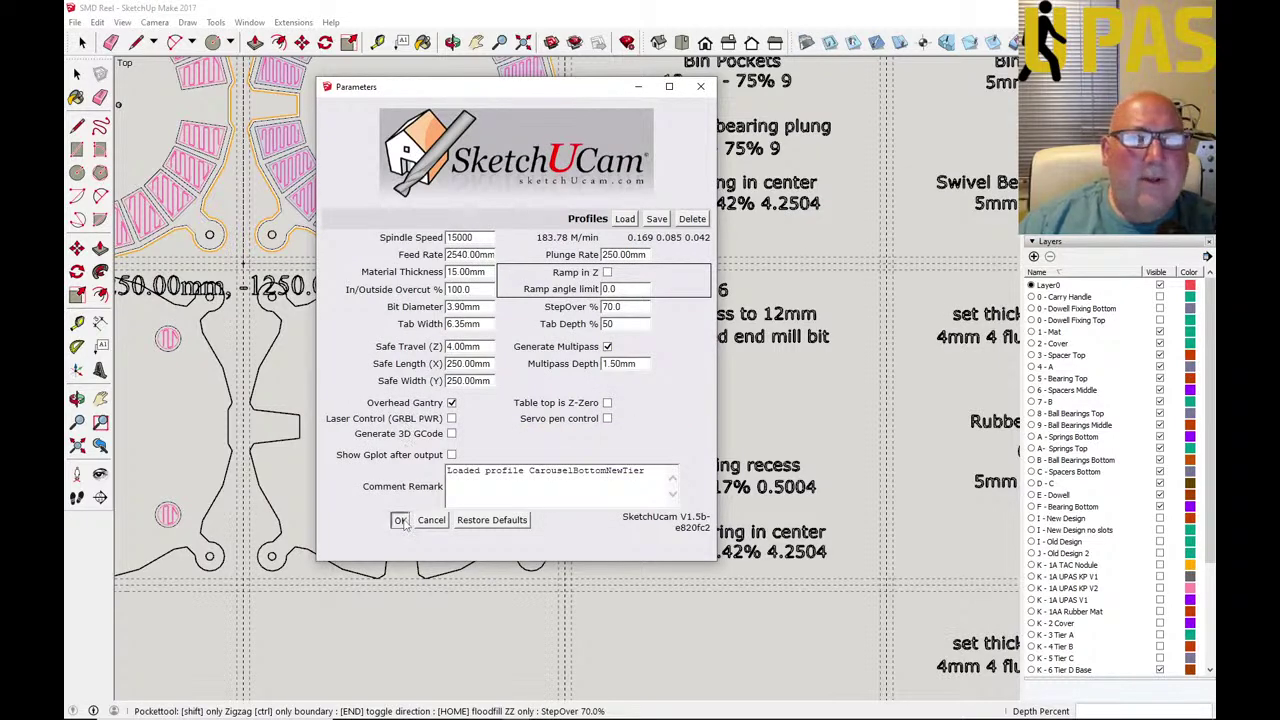
click(400, 520)
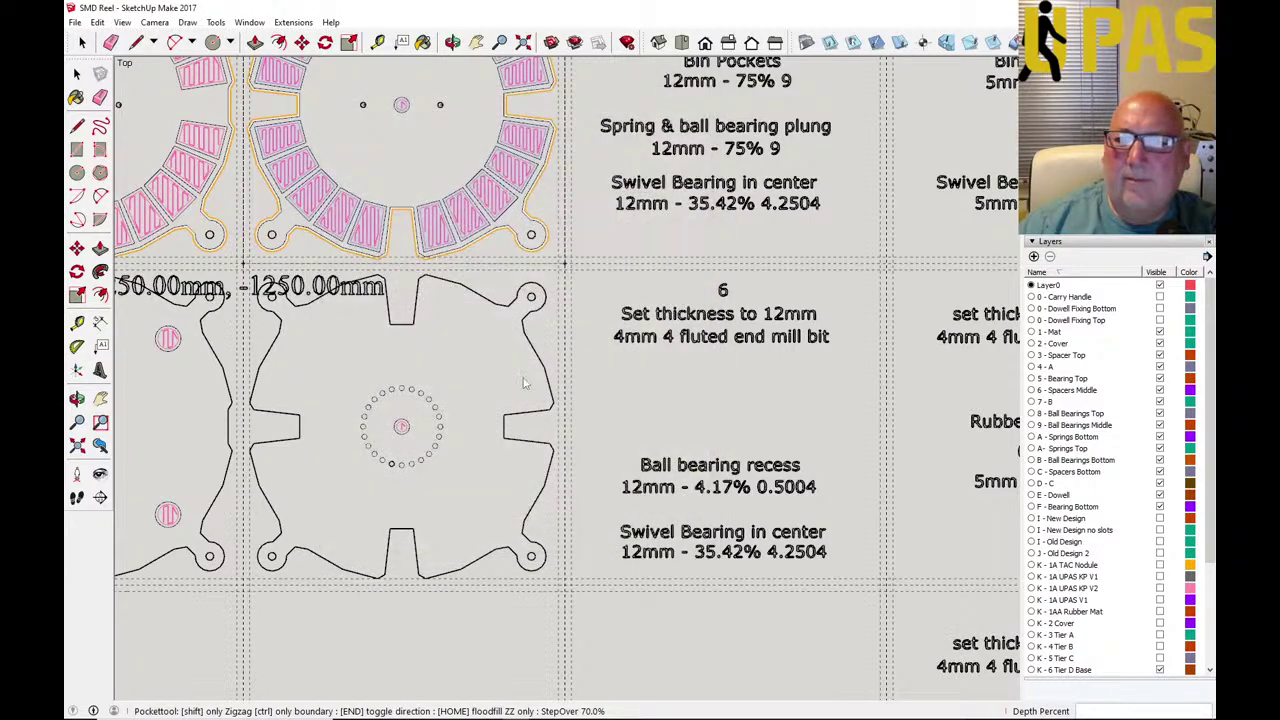
Try a plunge hole at 4.17% depth on a ball bearing circle in the upper-left part of the step 6 ring.
scroll(595, 458, down, 2)
scroll(481, 455, up, 10)
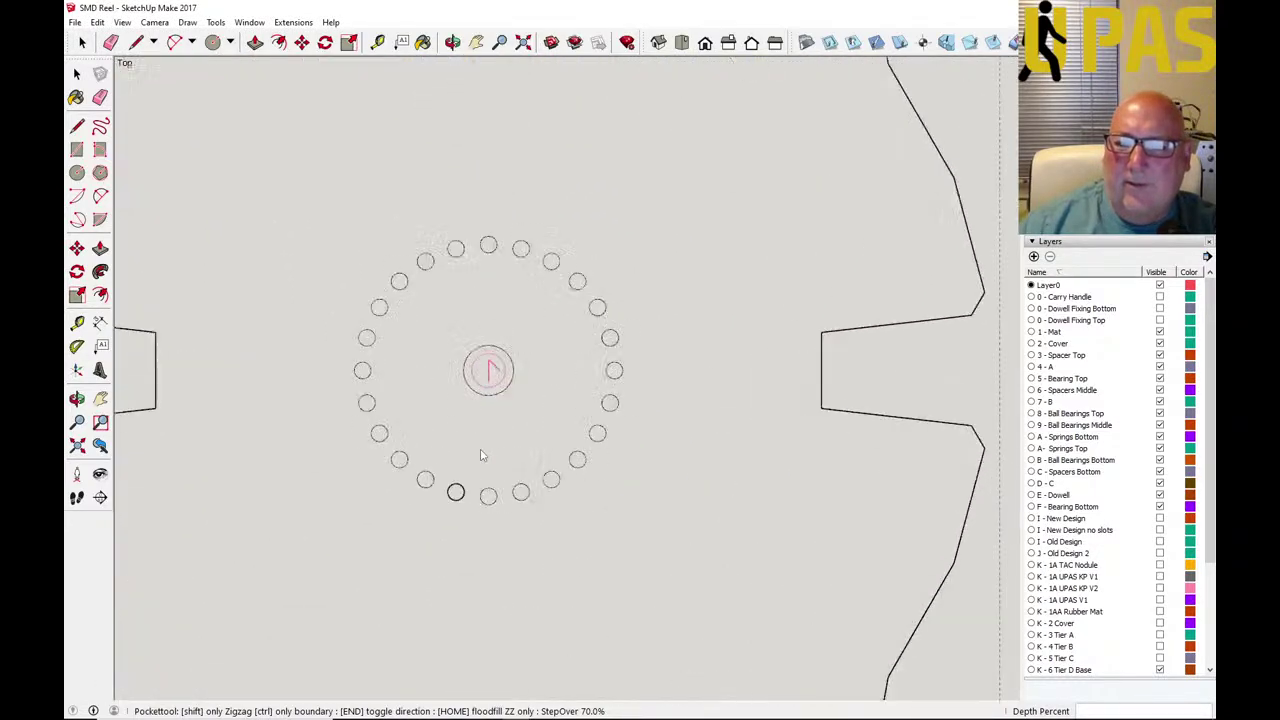
scroll(469, 448, down, 3)
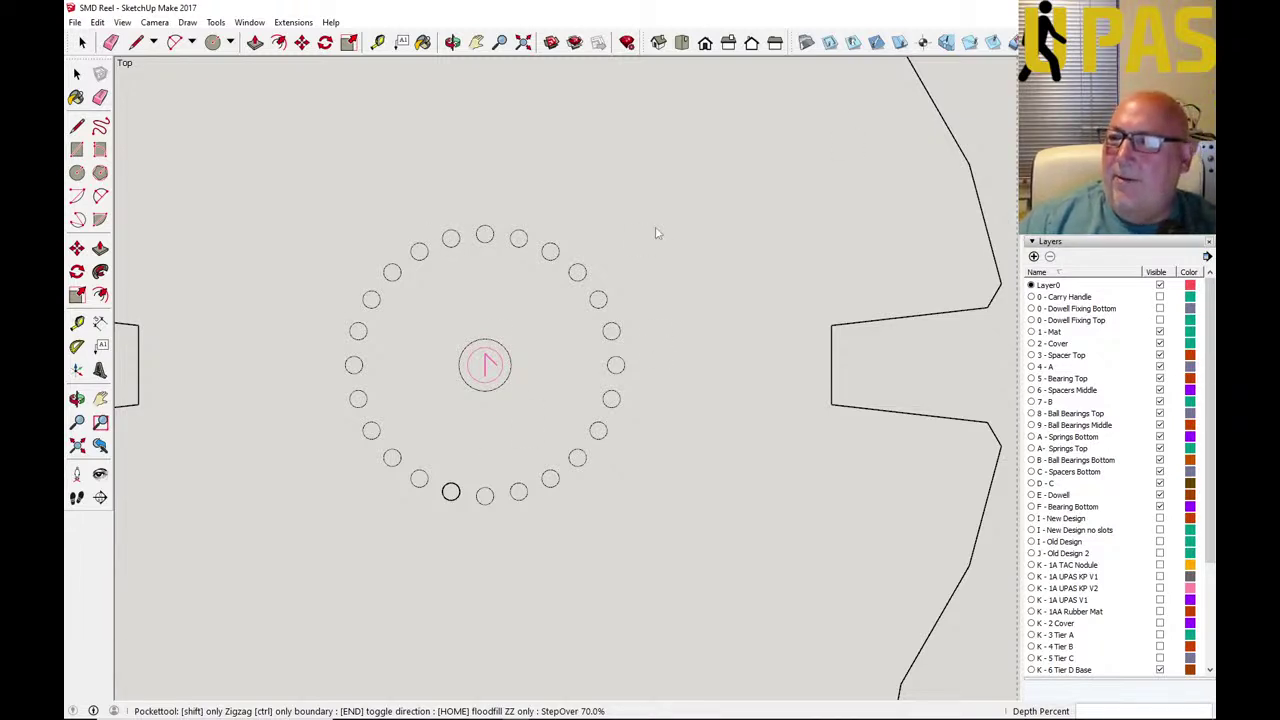
scroll(640, 350, down, 3)
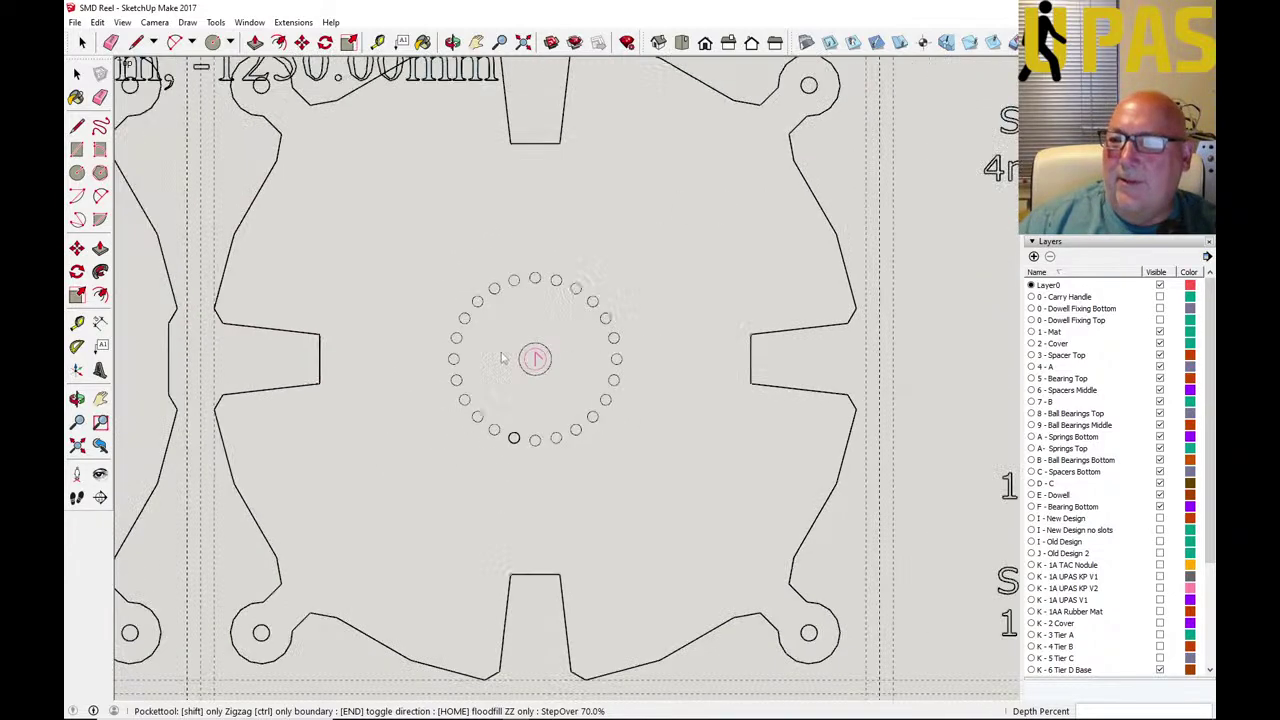
scroll(503, 357, down, 4)
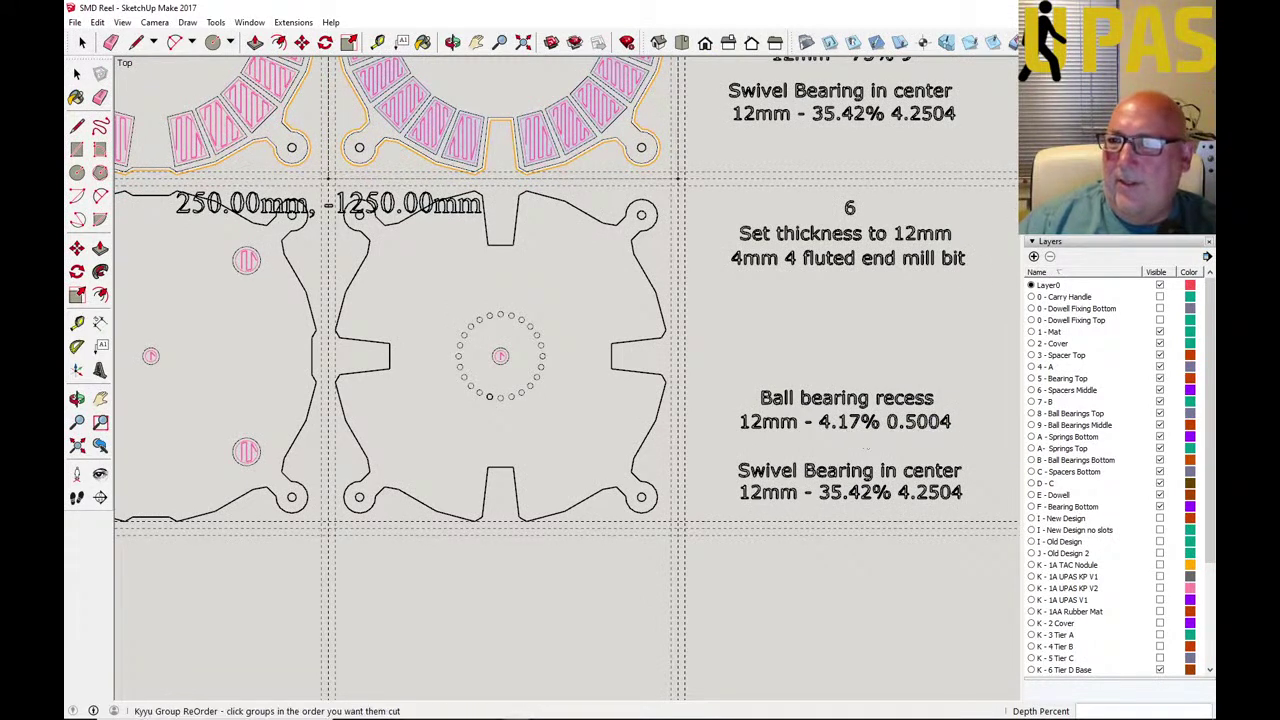
click(923, 42)
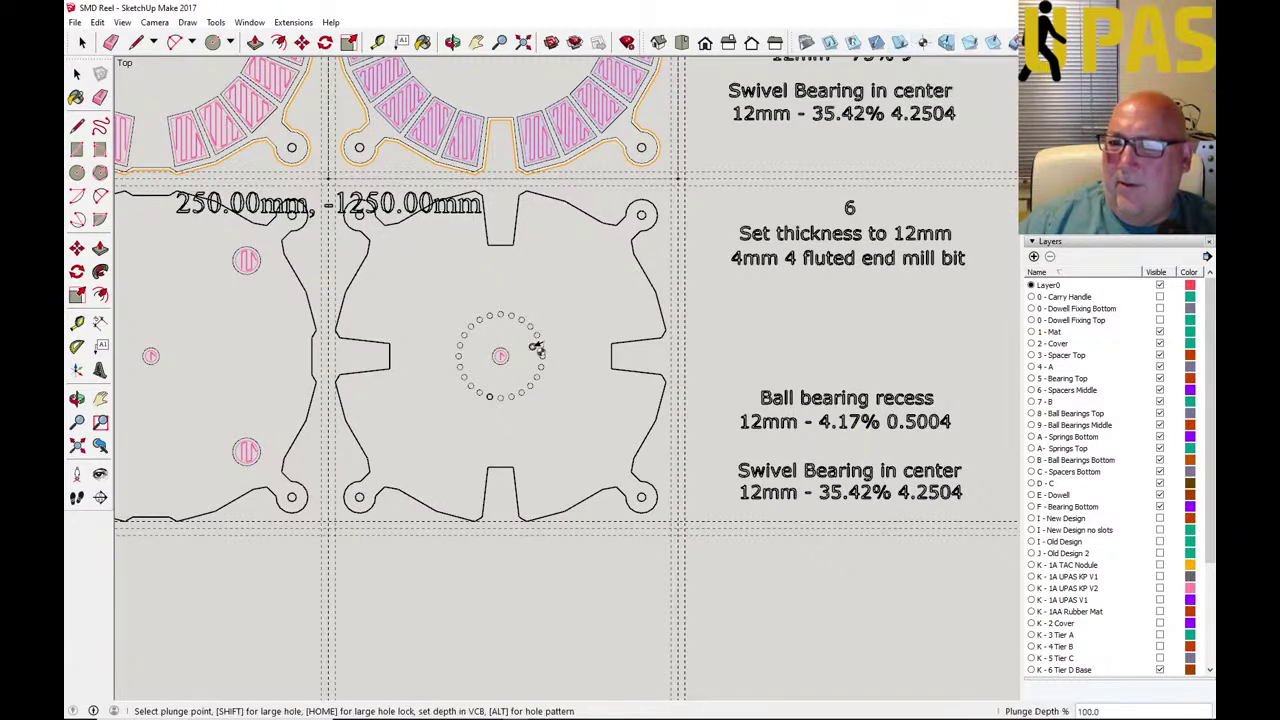
scroll(480, 323, up, 5)
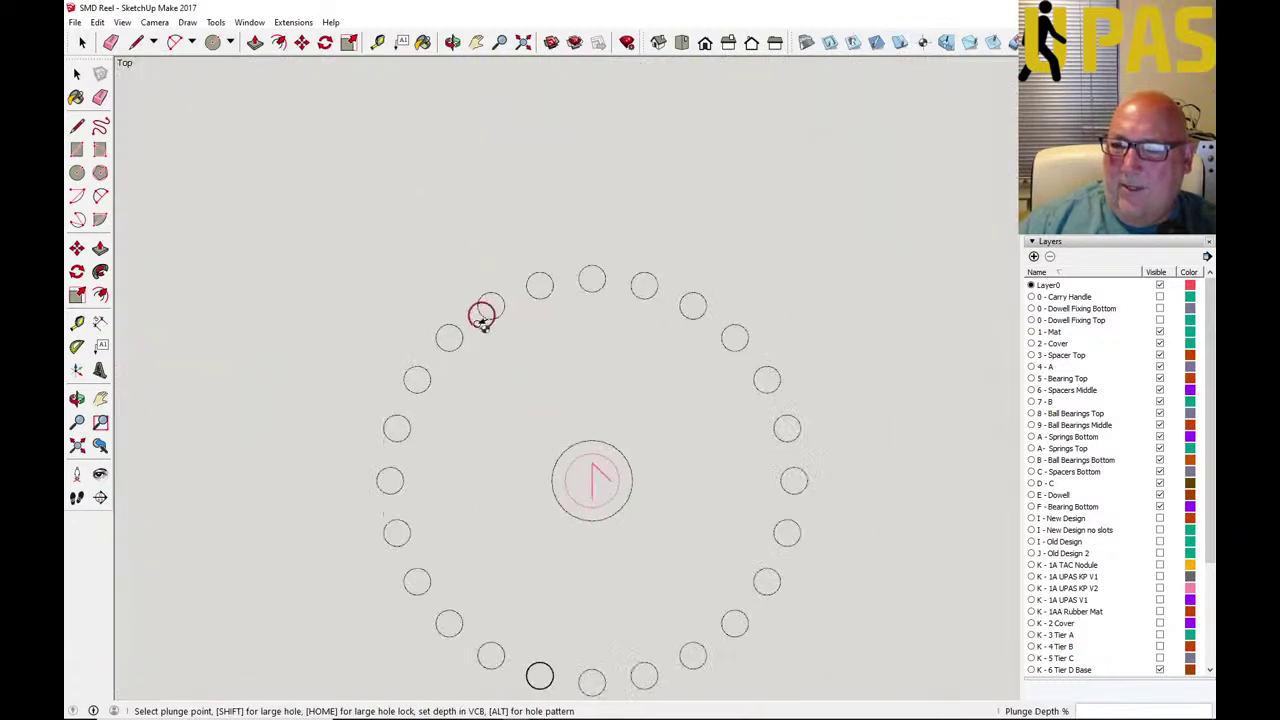
scroll(482, 322, up, 1)
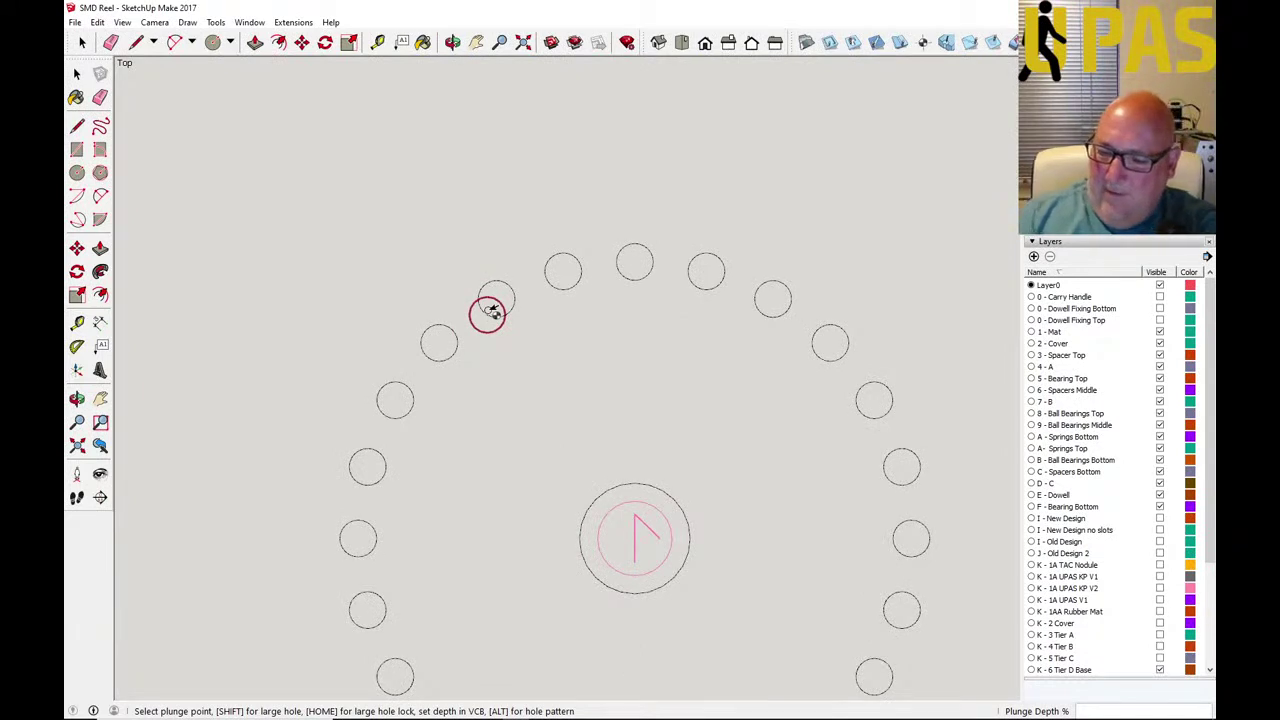
text(4.1)
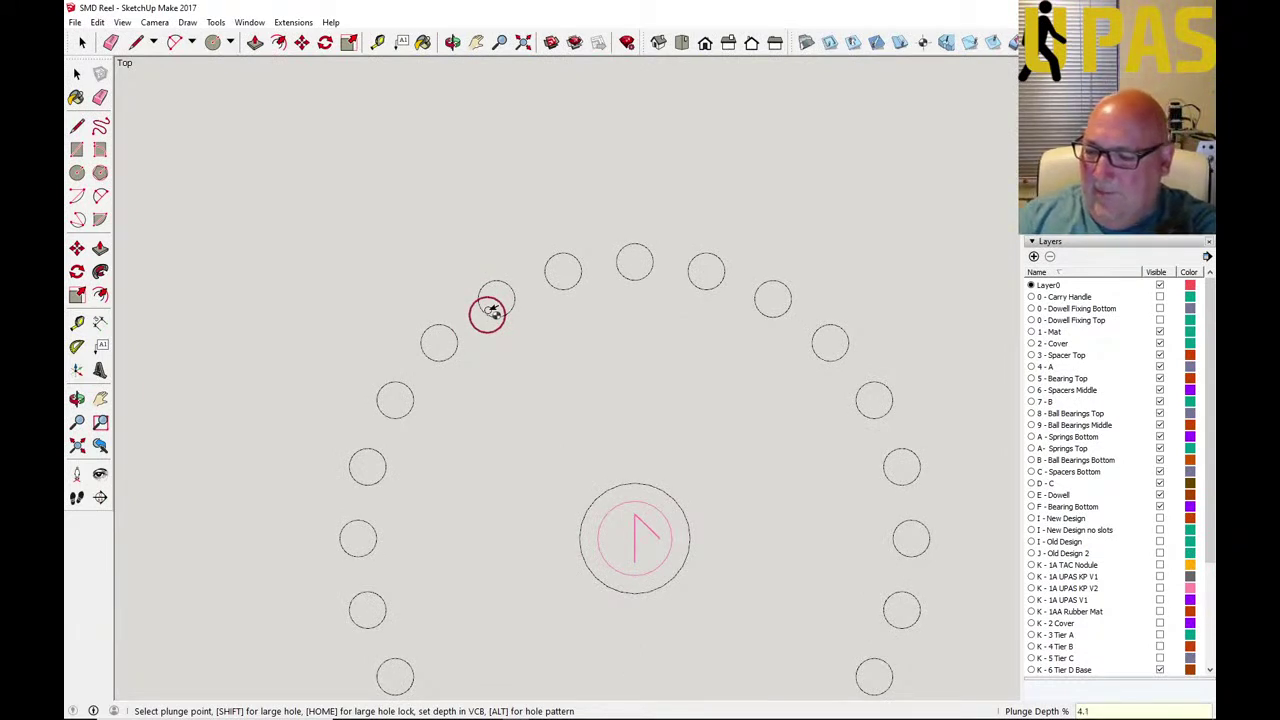
text(7)
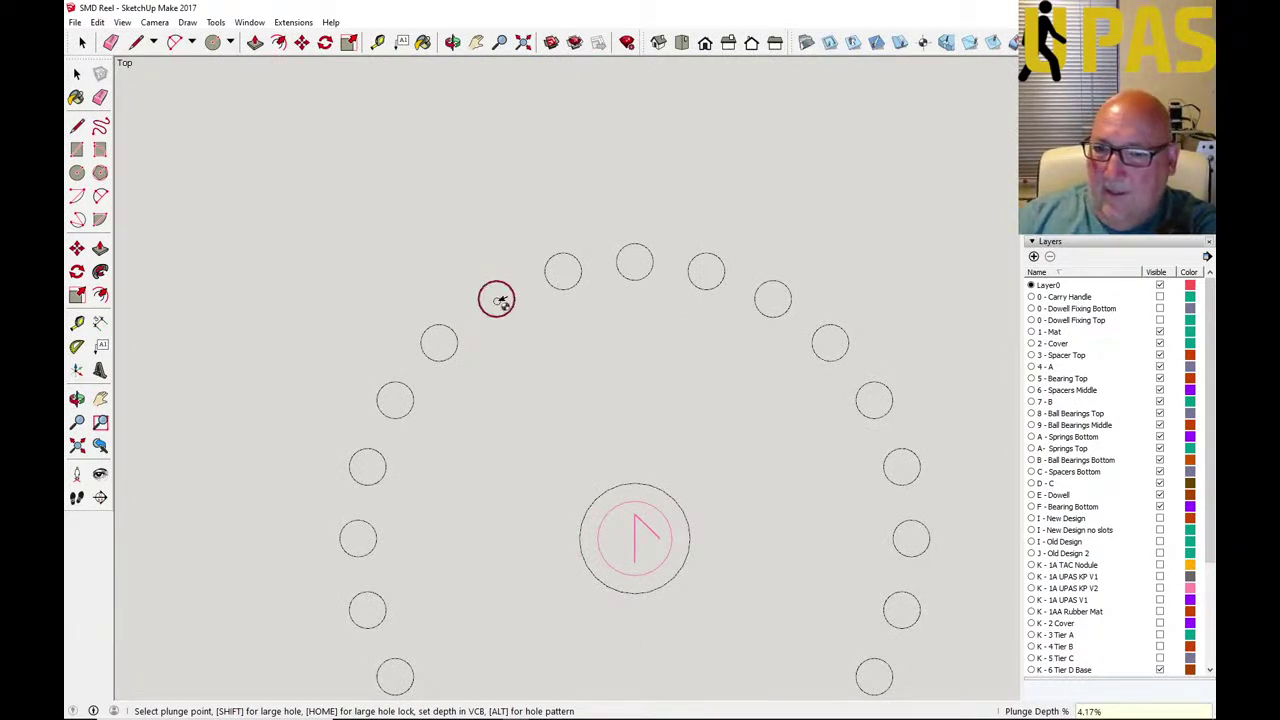
click(497, 298)
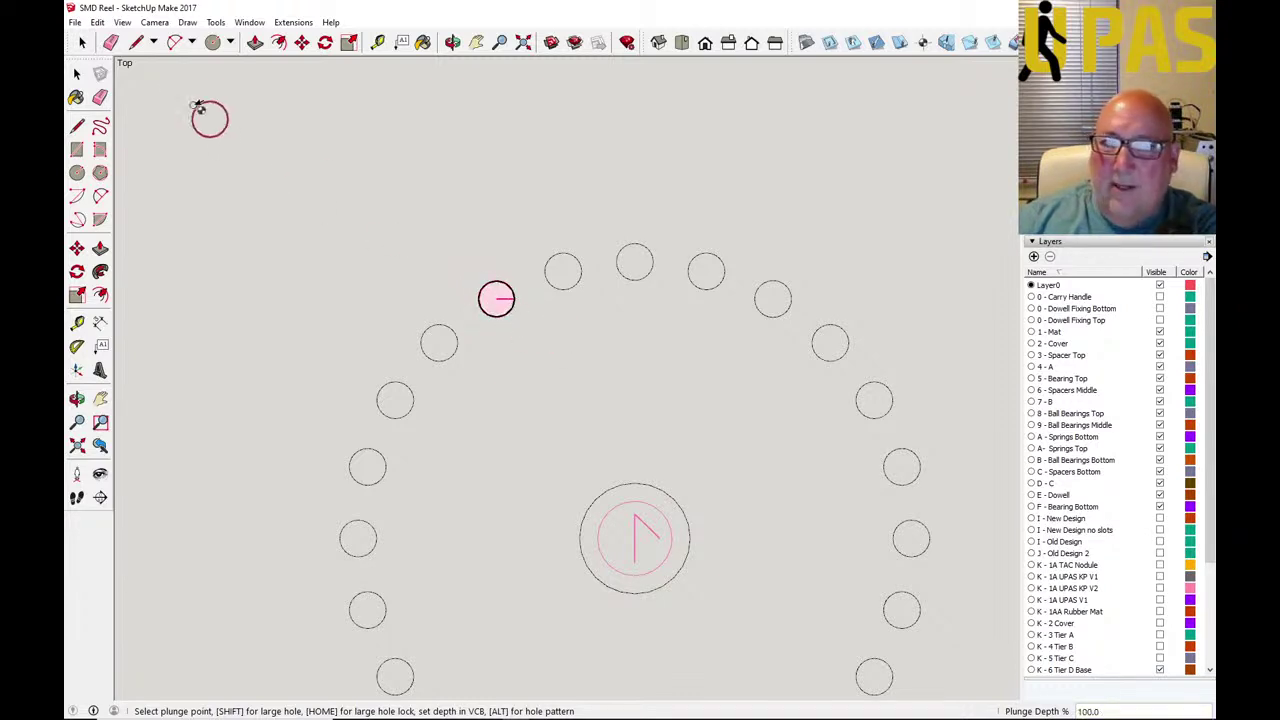
Undo the trial plunge hole on the ball bearing ring and the property changes before it.
click(77, 74)
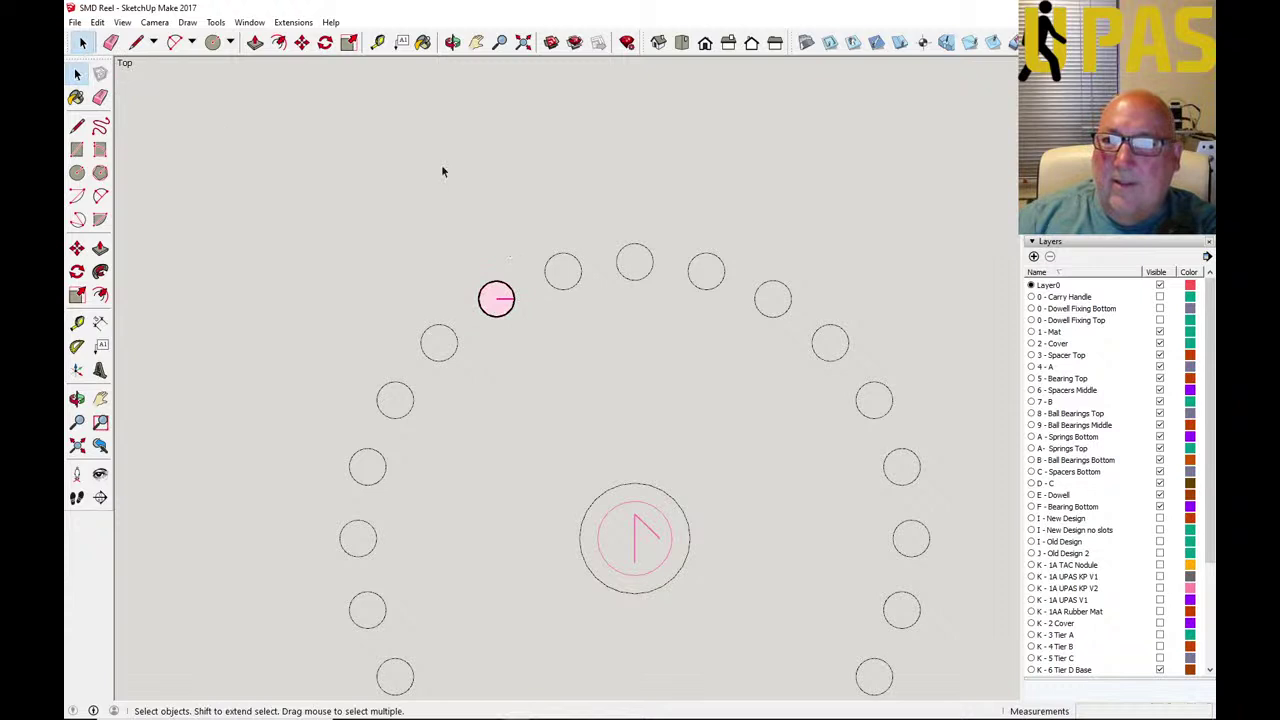
click(97, 22)
click(130, 37)
scroll(422, 345, down, 2)
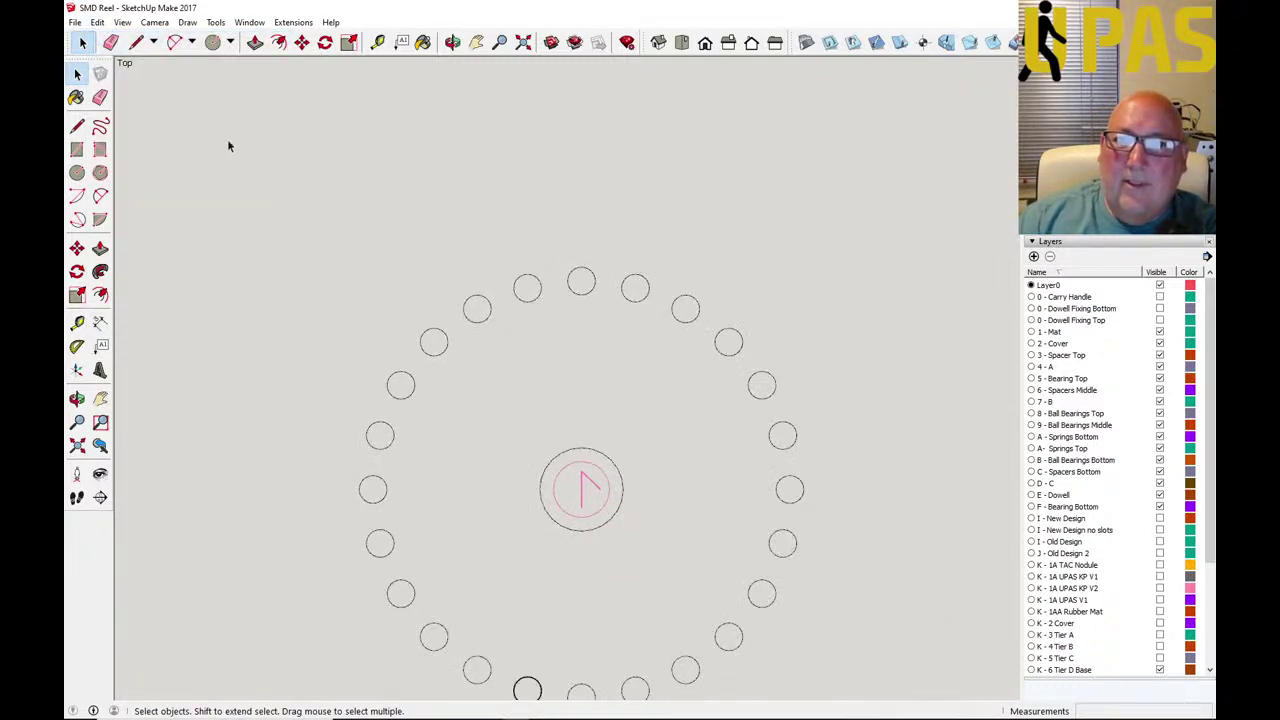
click(97, 22)
click(112, 39)
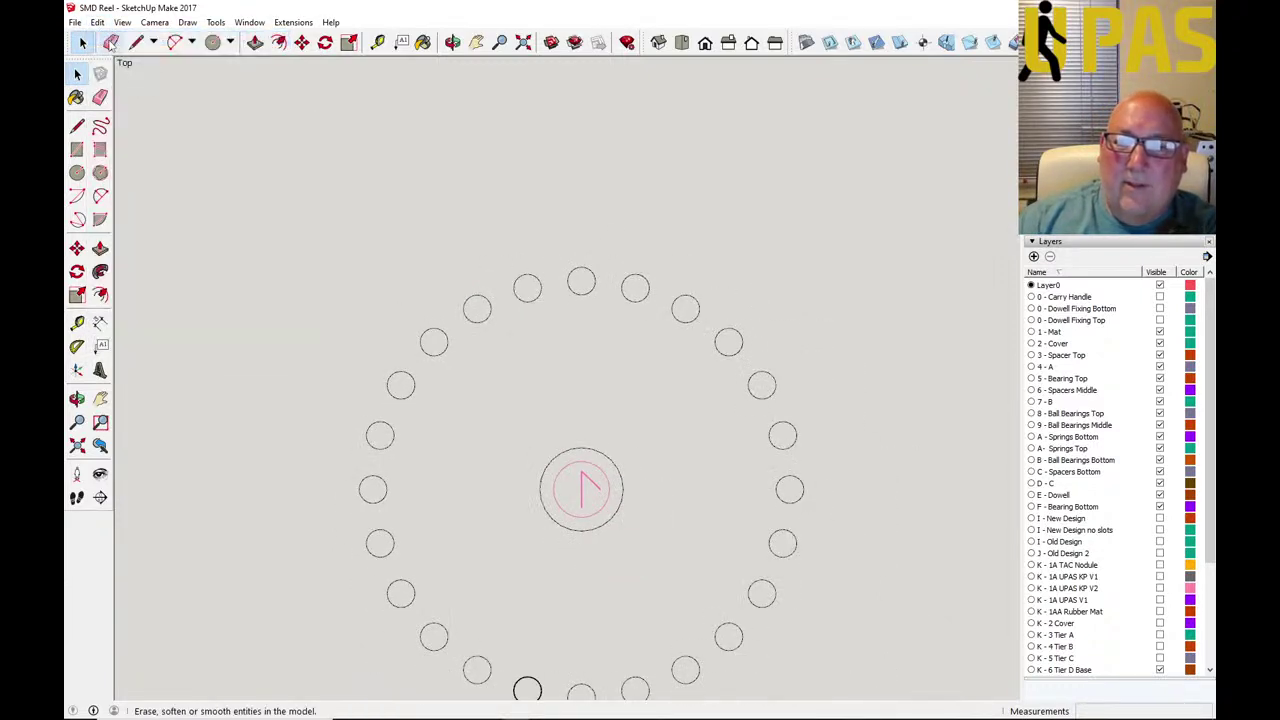
click(97, 22)
click(102, 25)
click(97, 22)
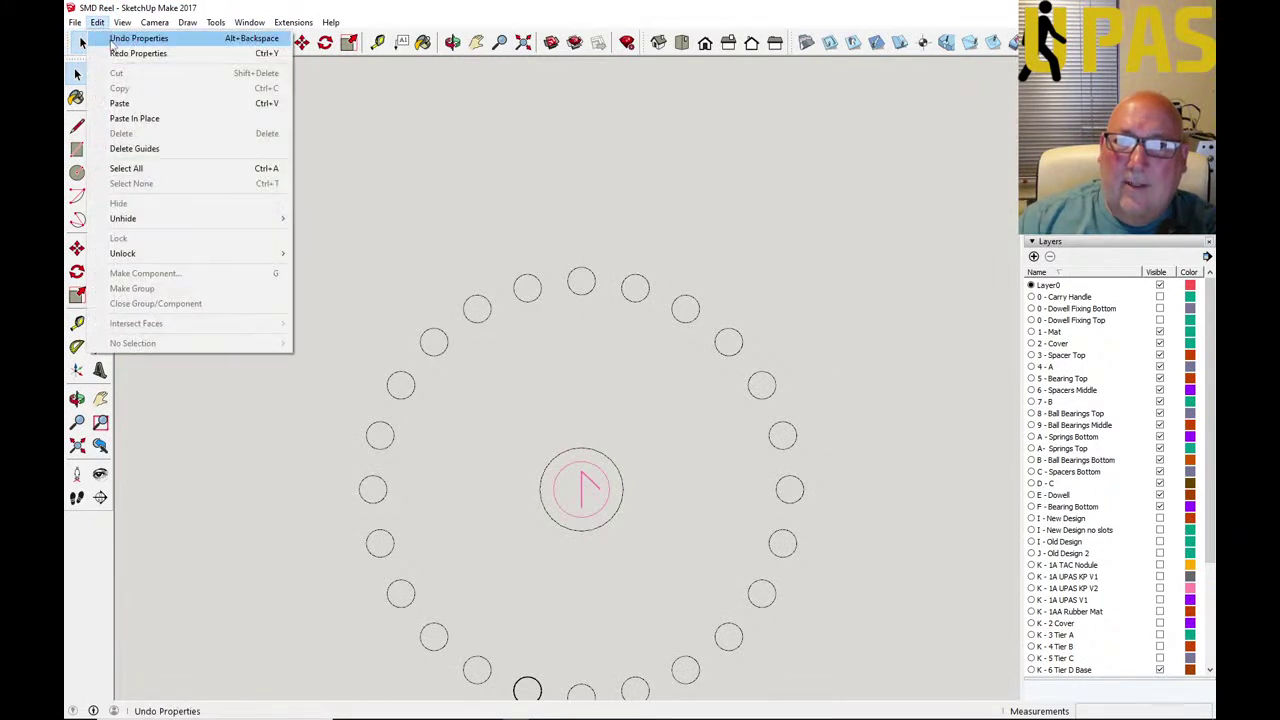
click(112, 39)
click(97, 22)
click(113, 39)
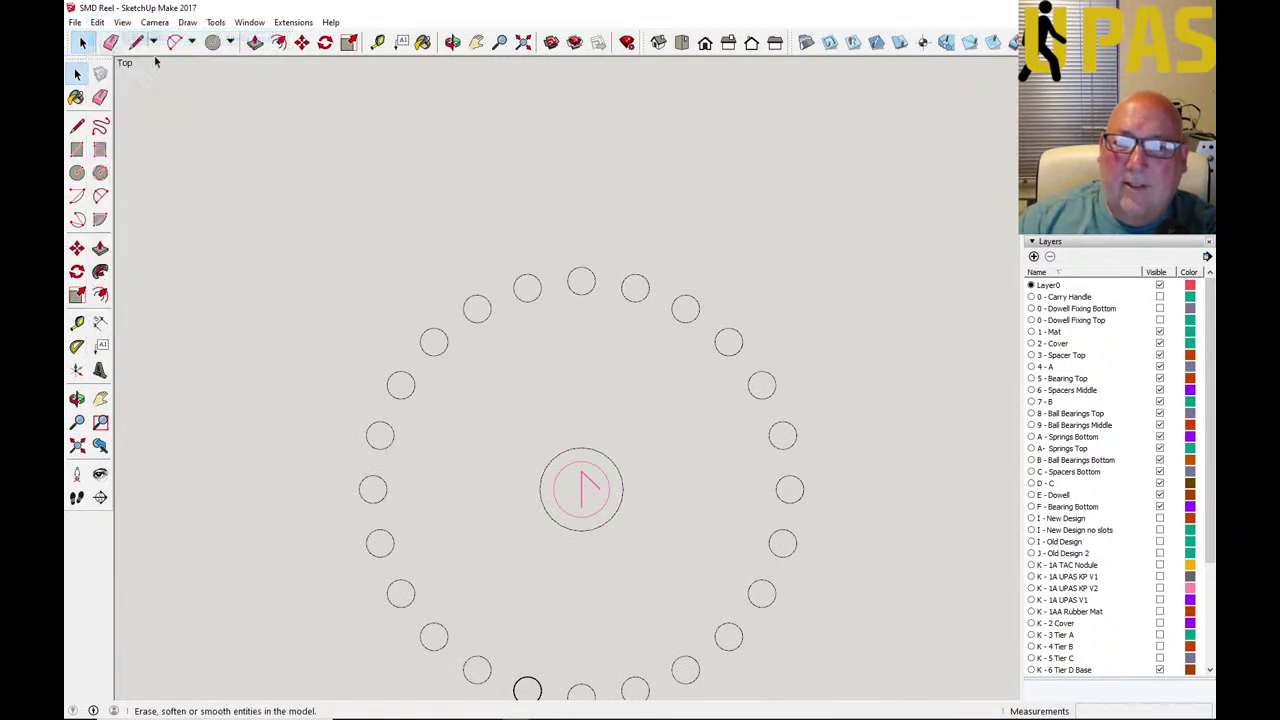
Erase the swivel bearing pocket cut at the centre of the step 6 panel and delete its leftover inner circle and toolpath lines.
click(110, 42)
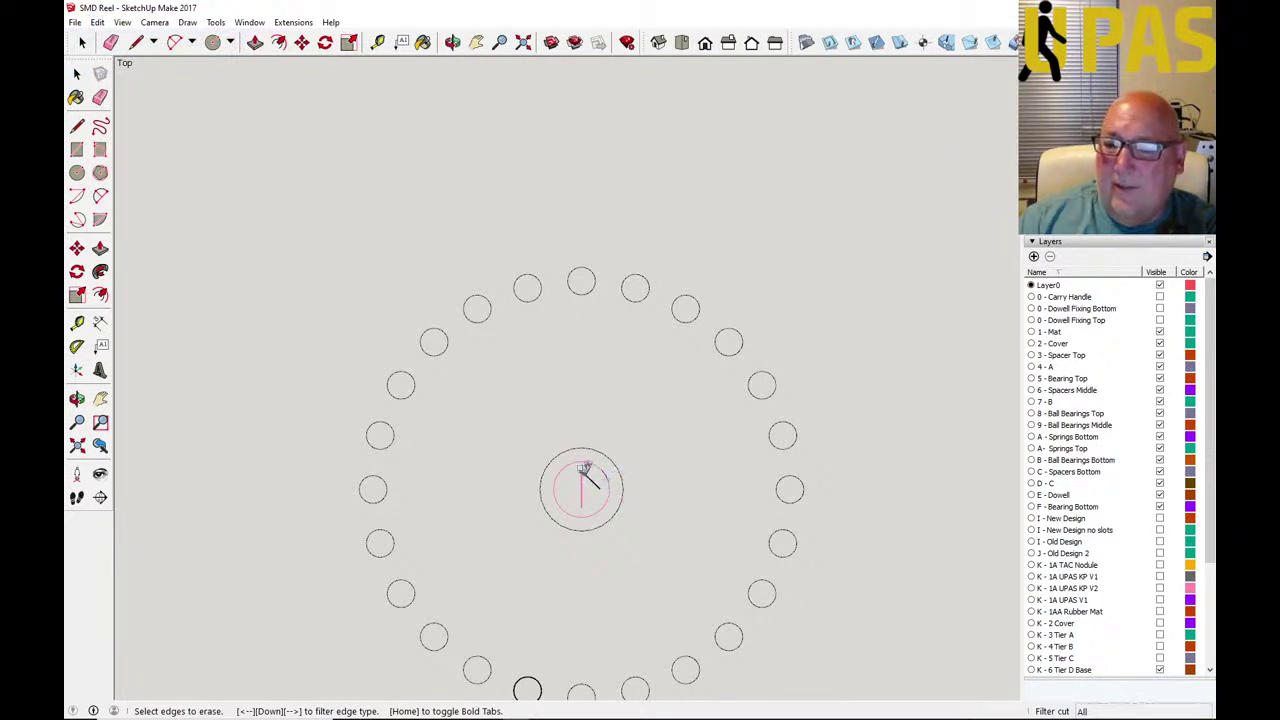
key(space)
drag(520, 437, 630, 548)
key(e)
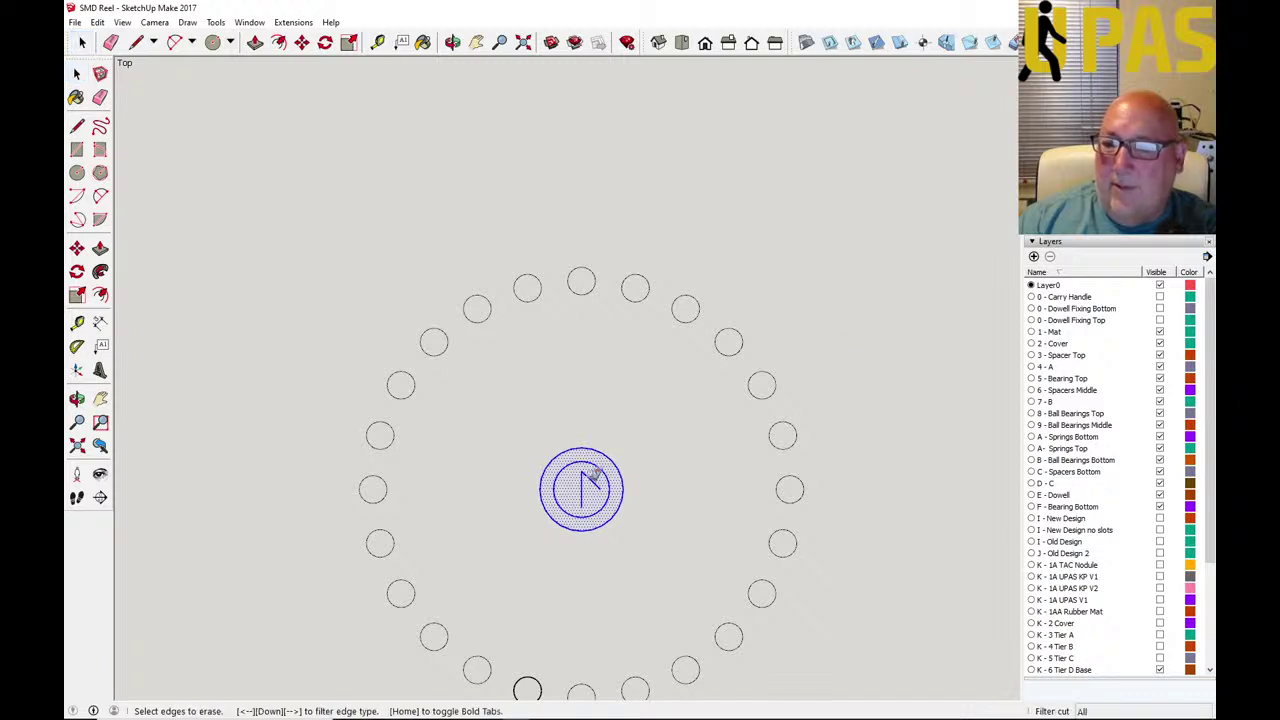
click(582, 464)
key(space)
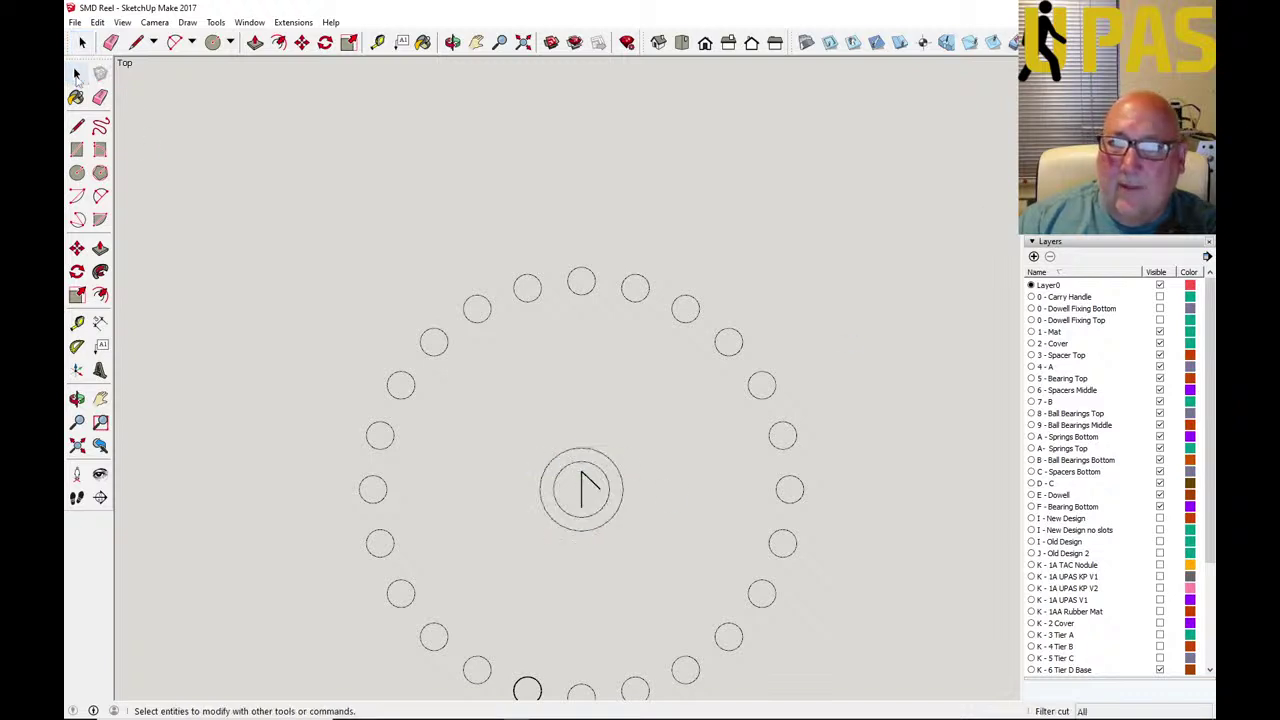
click(602, 474)
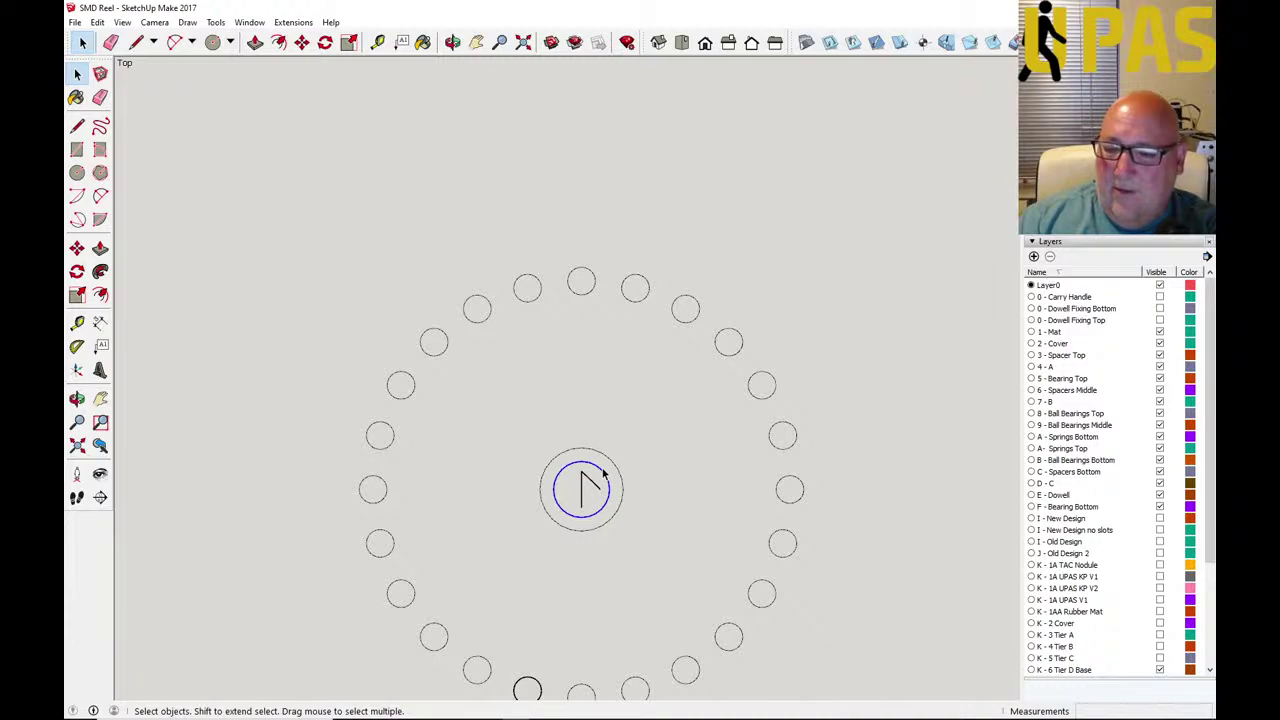
key(Delete)
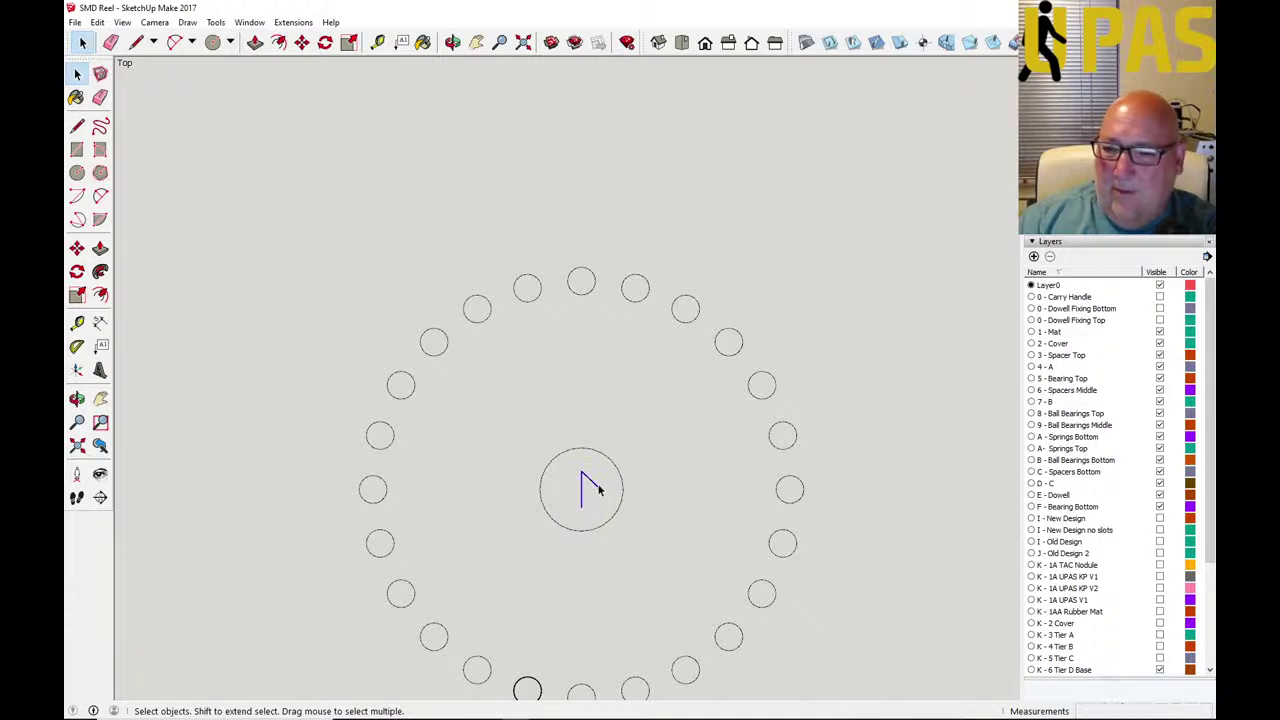
Set the SketchUcam material thickness to 12 mm and accept the parameters.
scroll(583, 494, down, 5)
scroll(521, 512, down, 5)
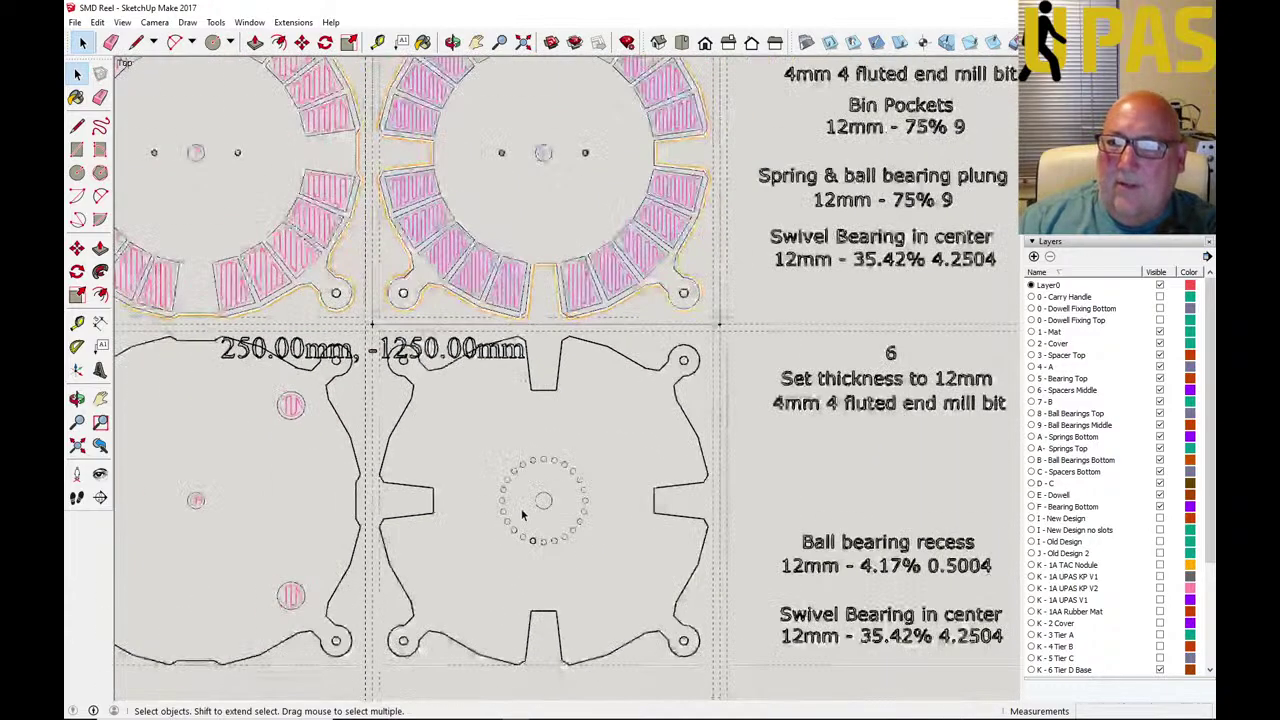
scroll(481, 228, down, 2)
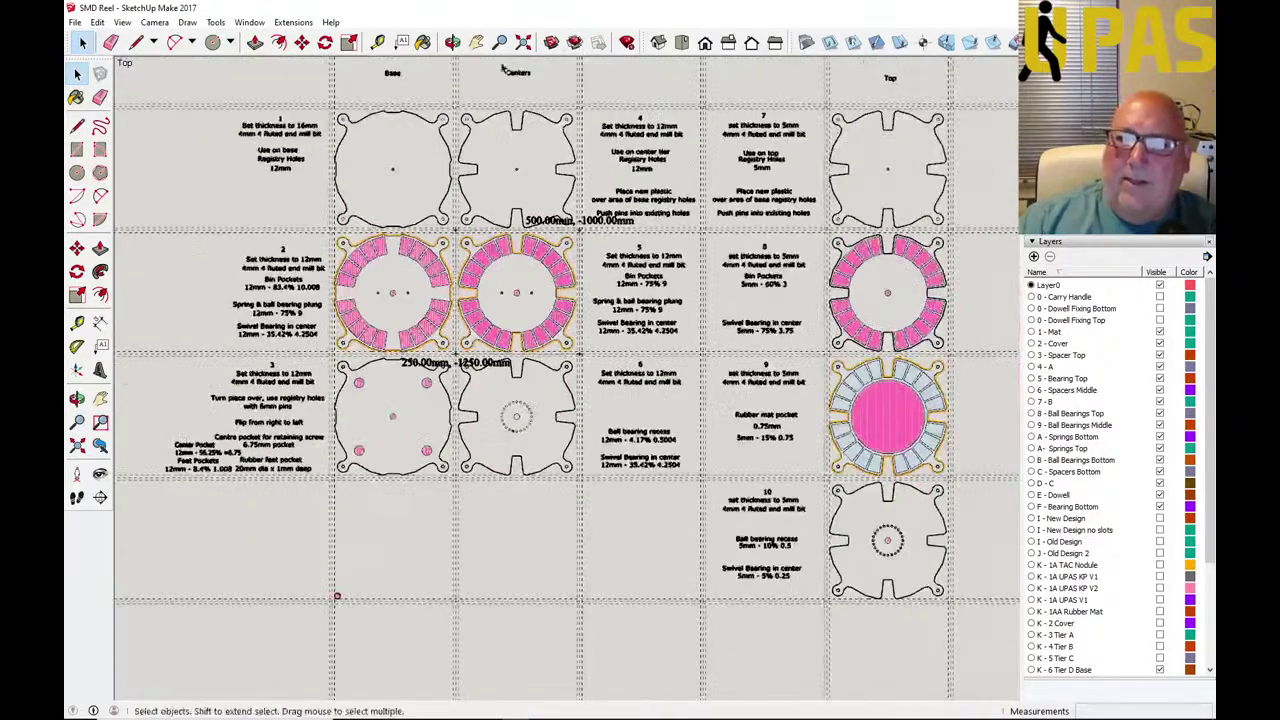
scroll(478, 136, up, 3)
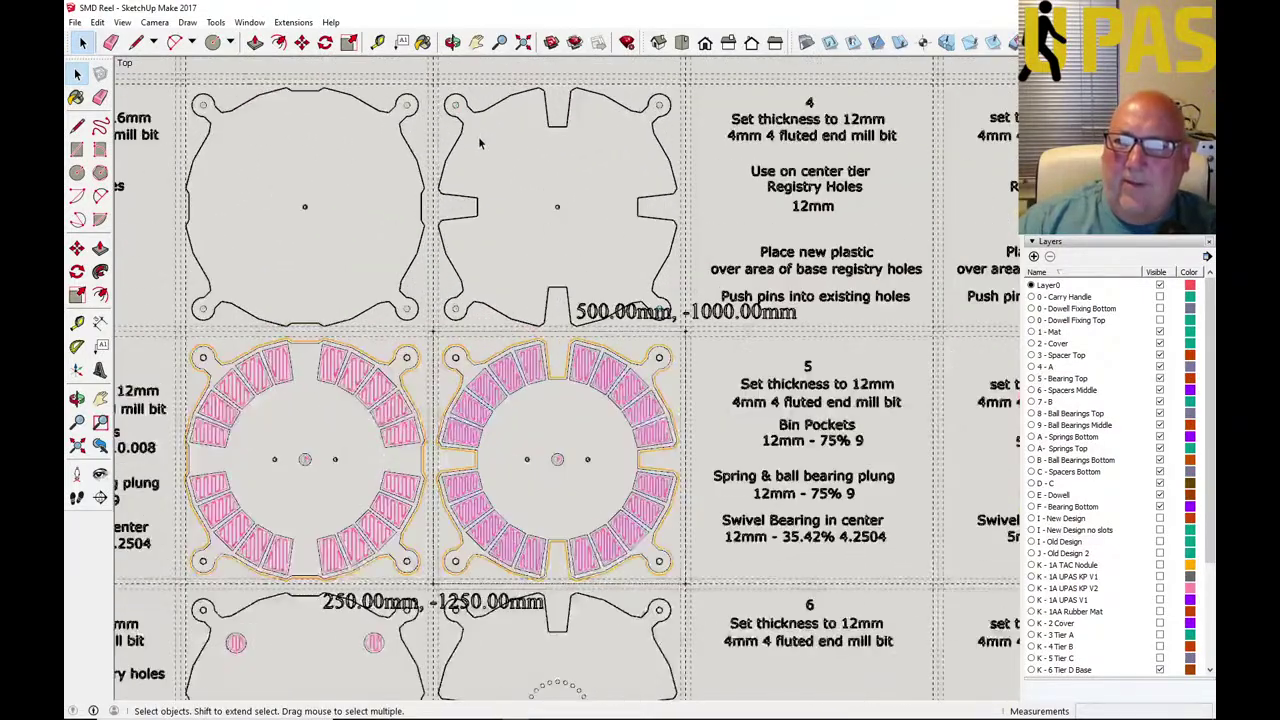
scroll(486, 170, down, 1)
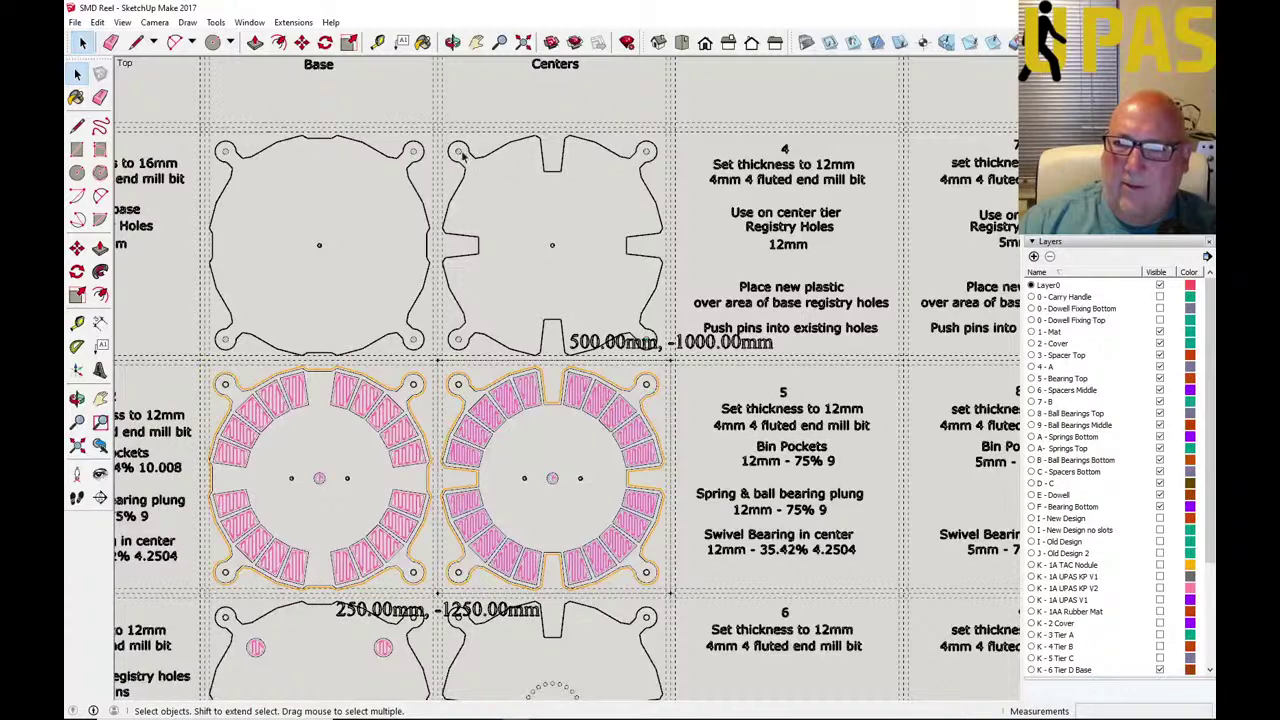
scroll(492, 340, down, 3)
scroll(500, 312, up, 5)
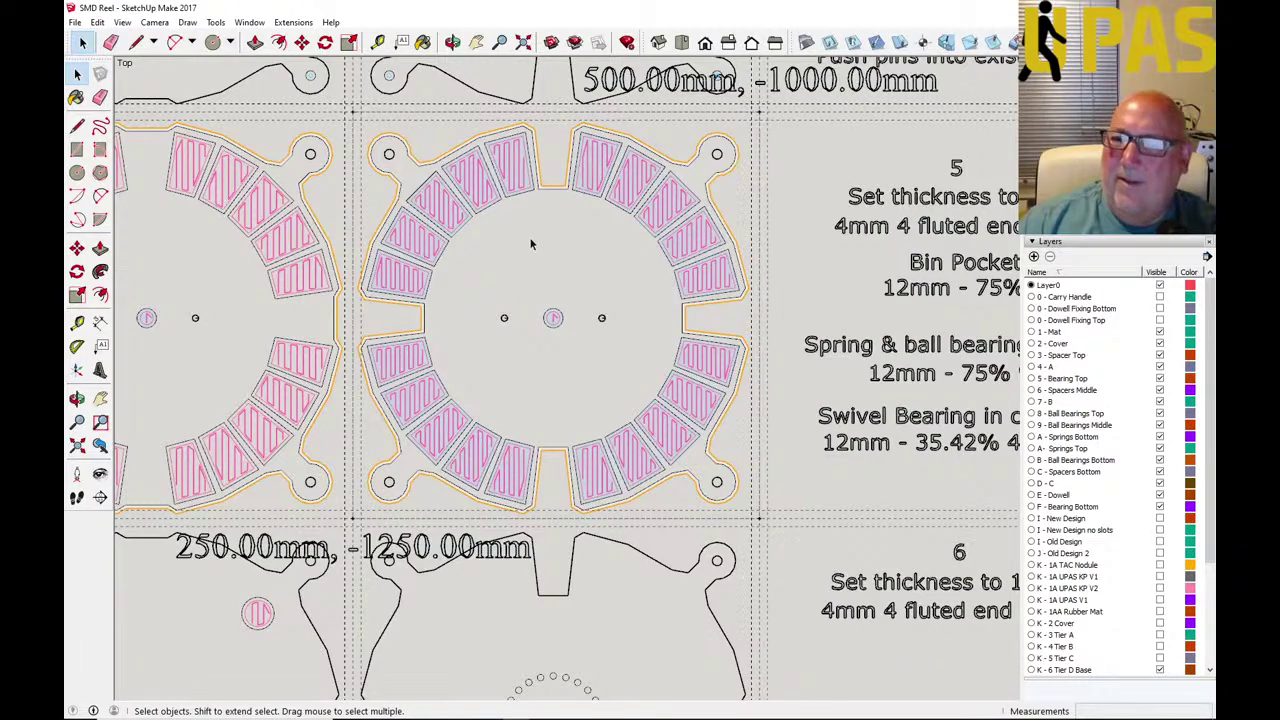
click(806, 42)
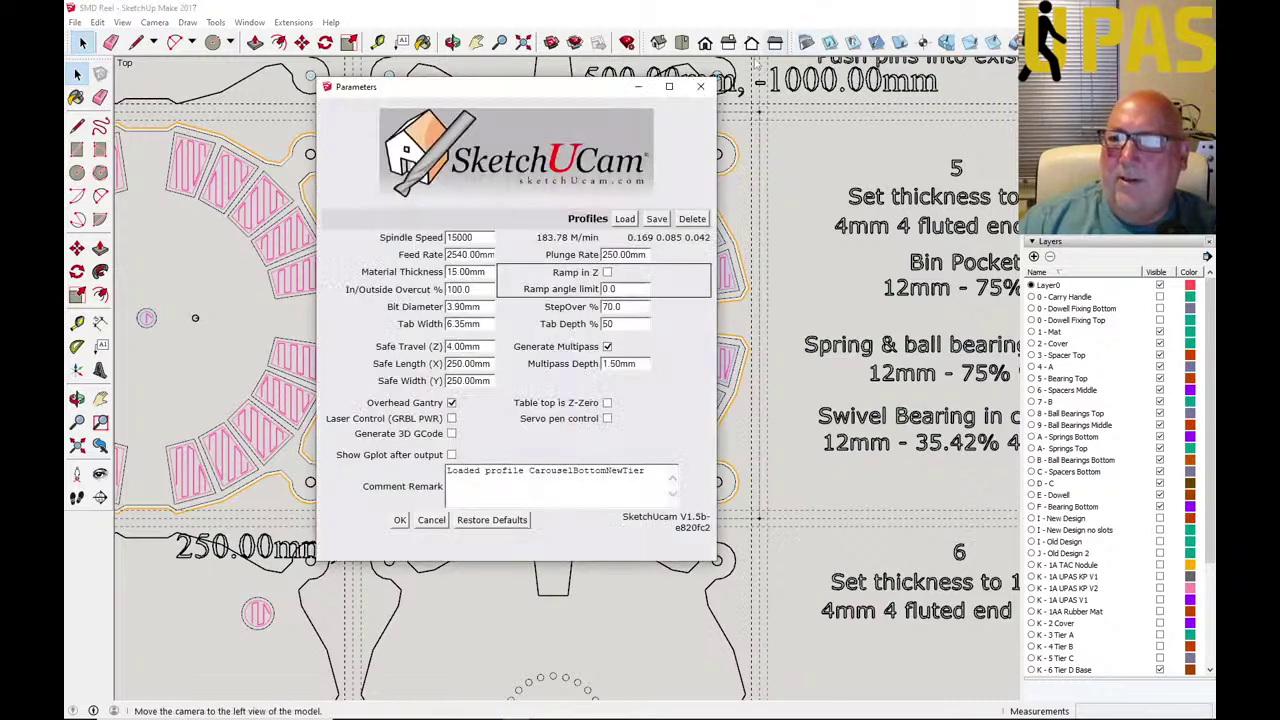
double_click(452, 272)
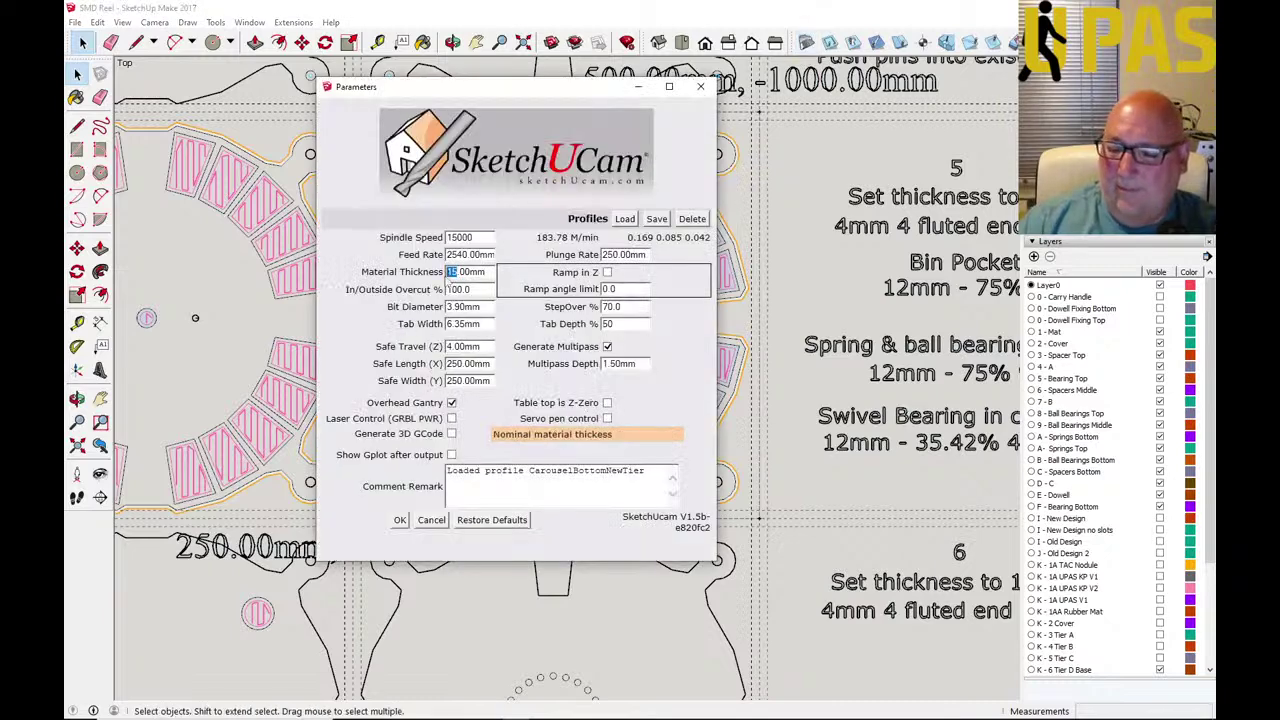
text(12)
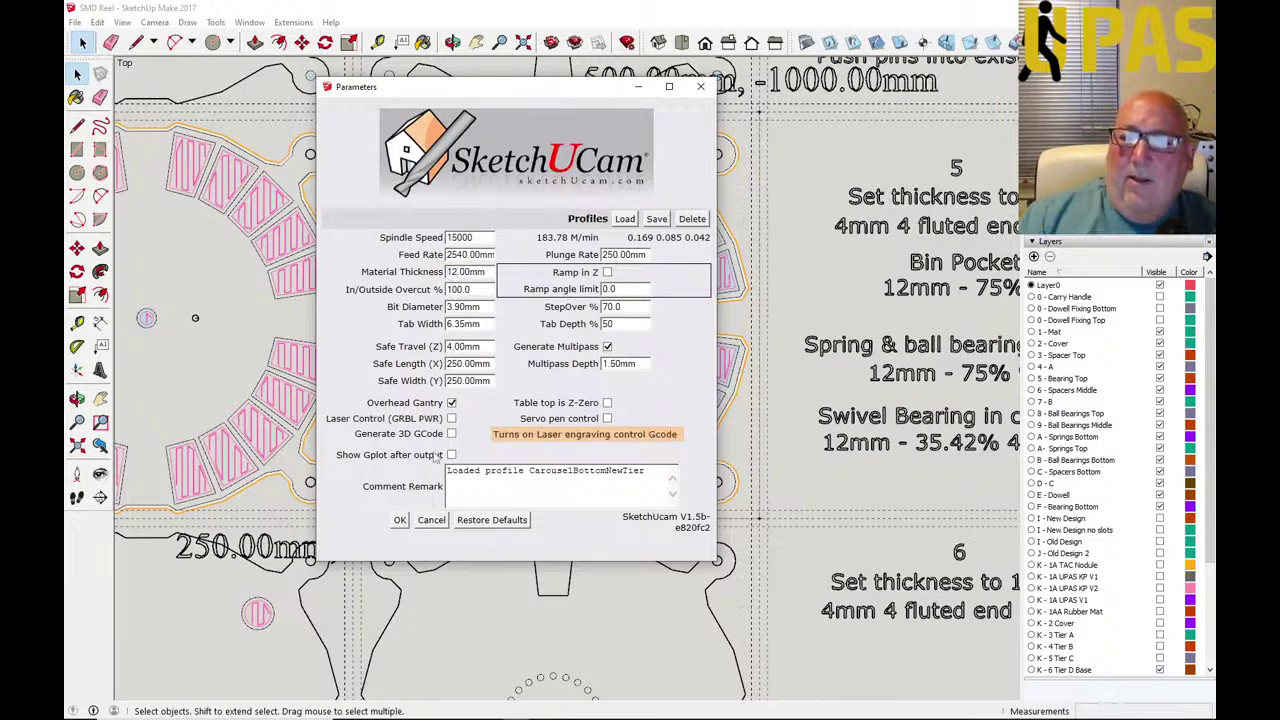
click(399, 521)
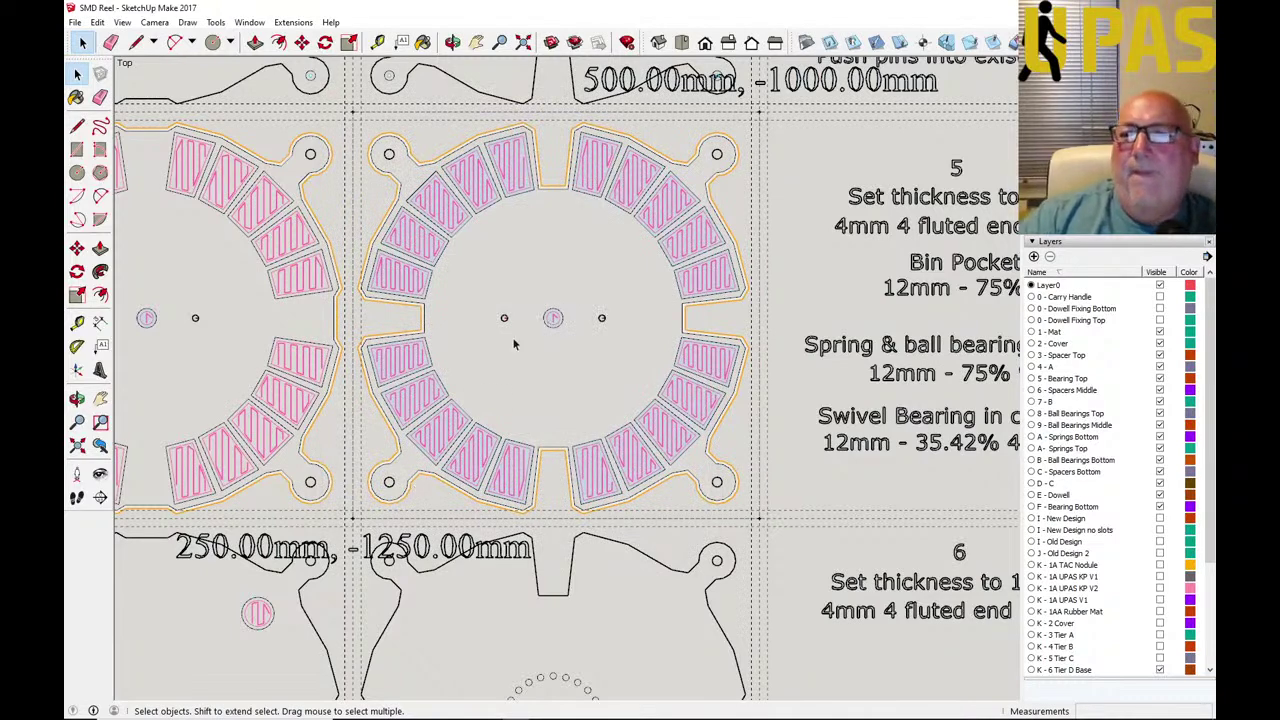
Strip the SketchUcam cut properties from the entire step 5 panel, including its bin pockets and outline cuts.
drag(349, 117, 760, 523)
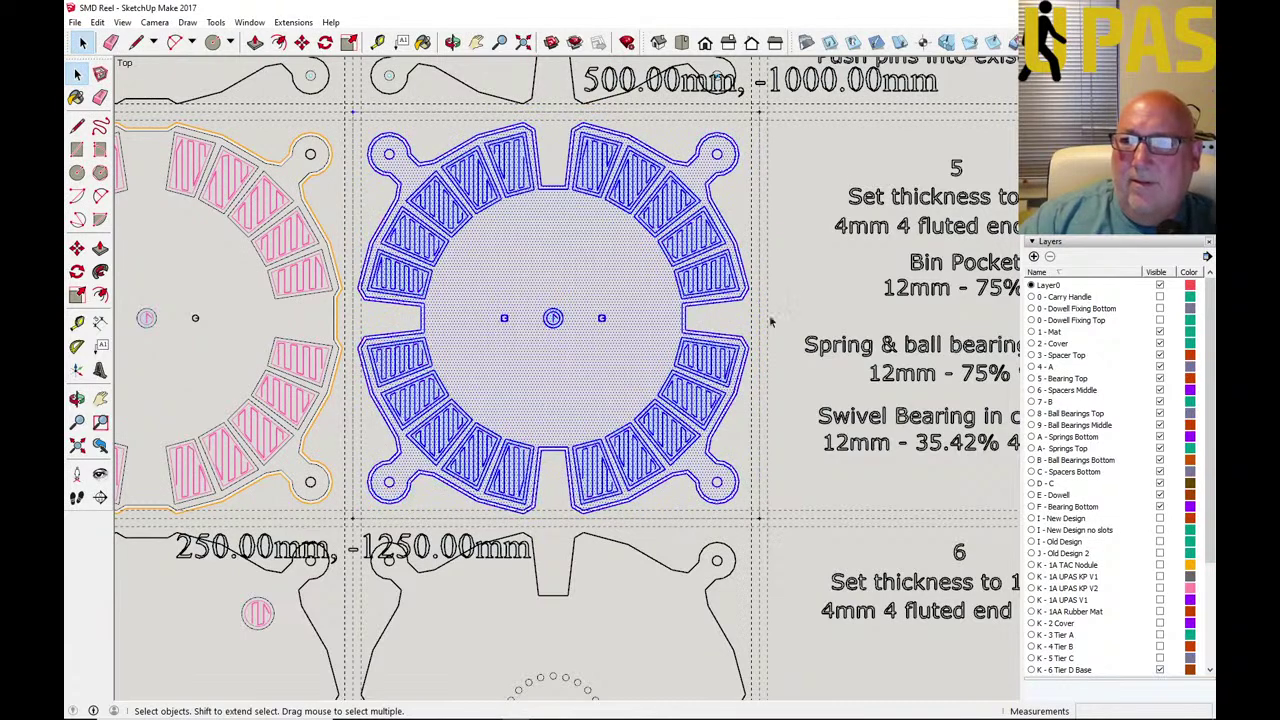
key(e)
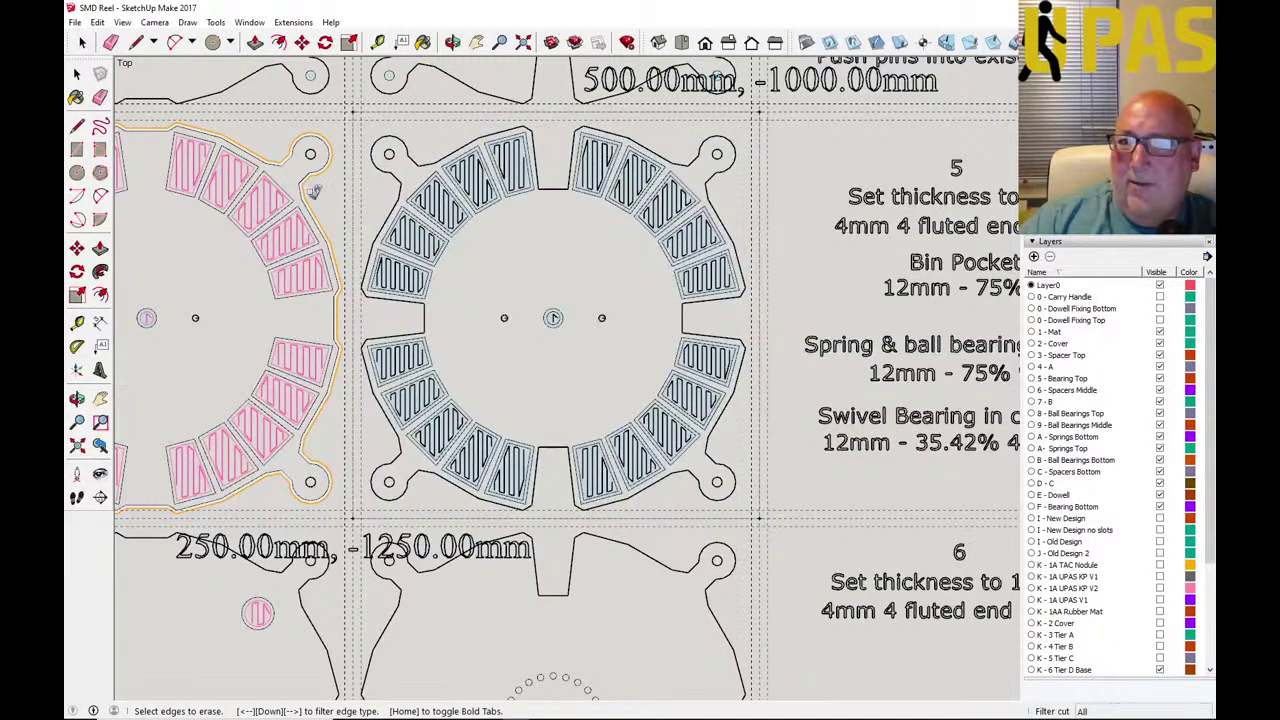
click(79, 74)
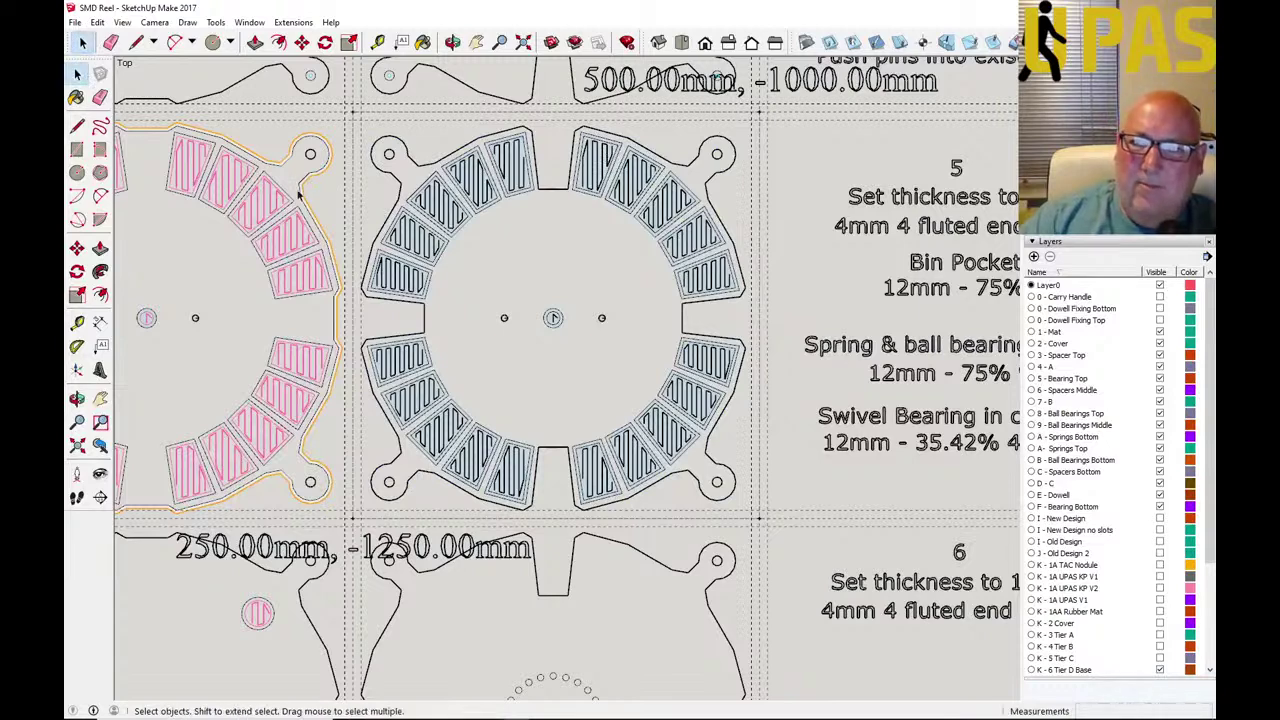
Delete the leftover offset outlines and zigzag lines from the five bin pockets in the upper-left quadrant of the step 5 panel.
scroll(537, 320, up, 3)
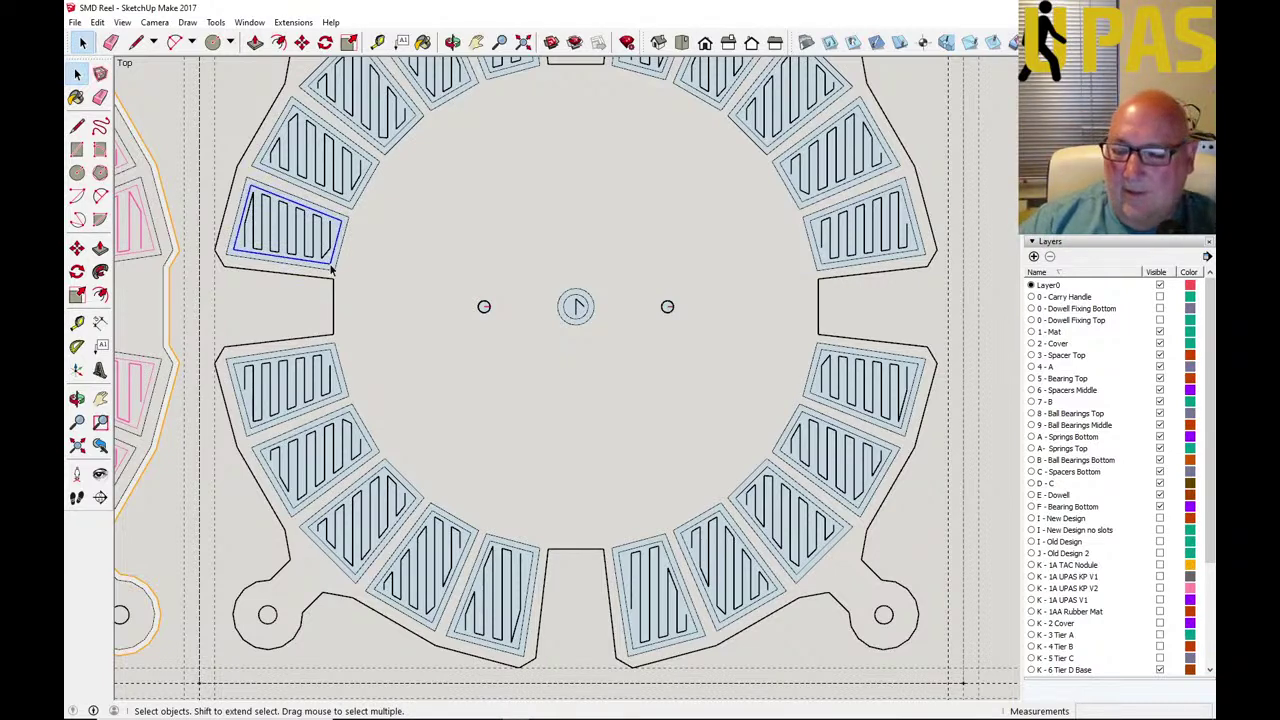
click(327, 235)
key(Delete)
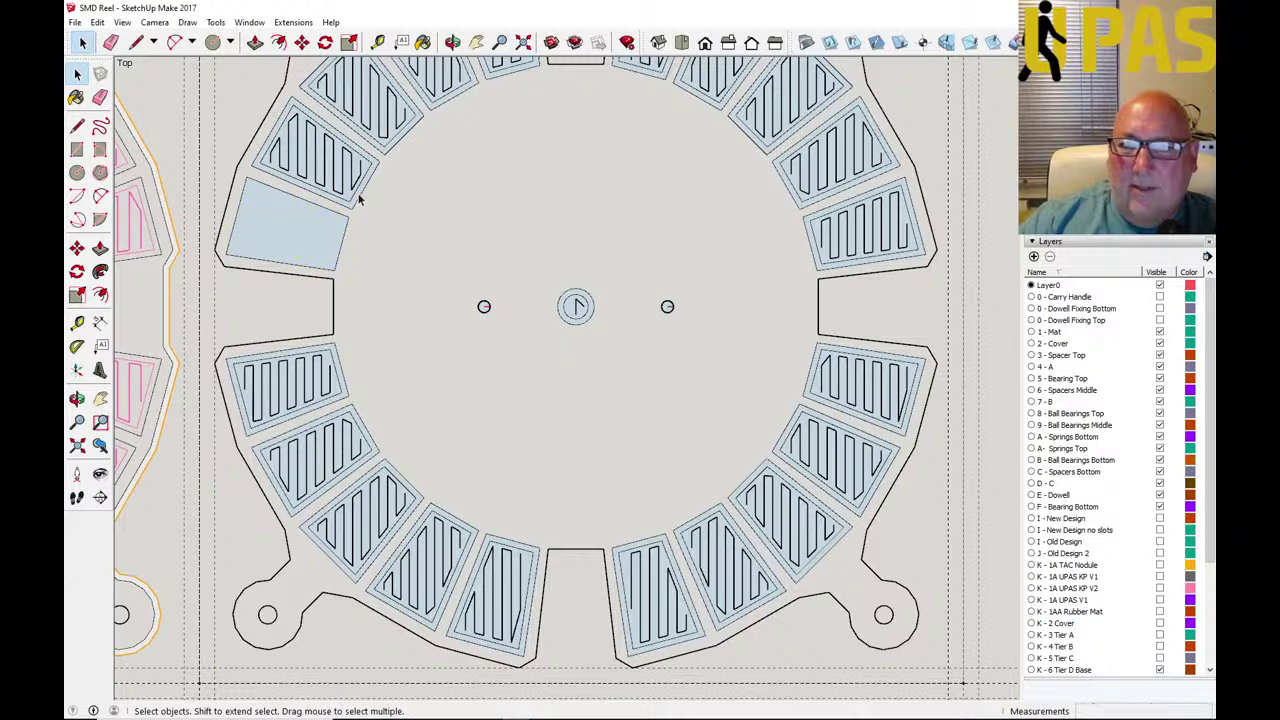
click(357, 197)
click(358, 195)
click(358, 194)
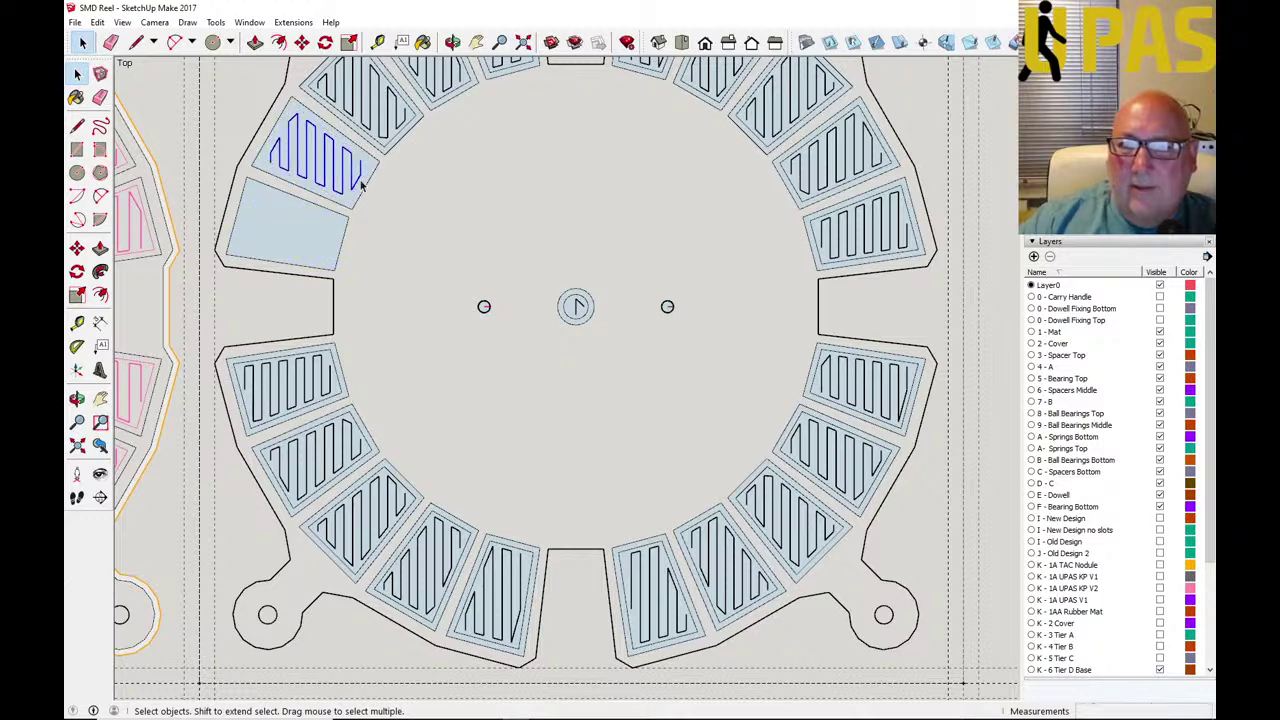
key(Delete)
click(387, 148)
click(388, 146)
click(392, 141)
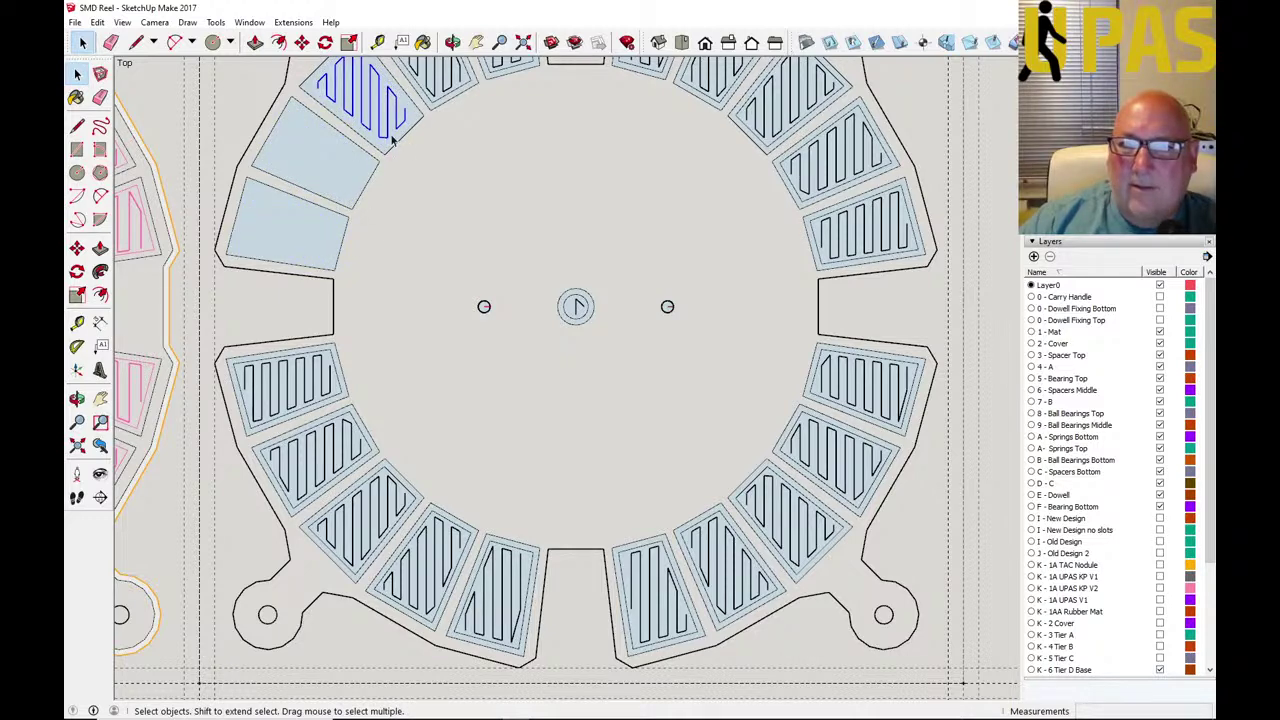
key(Delete)
click(440, 102)
click(440, 100)
click(439, 98)
key(Delete)
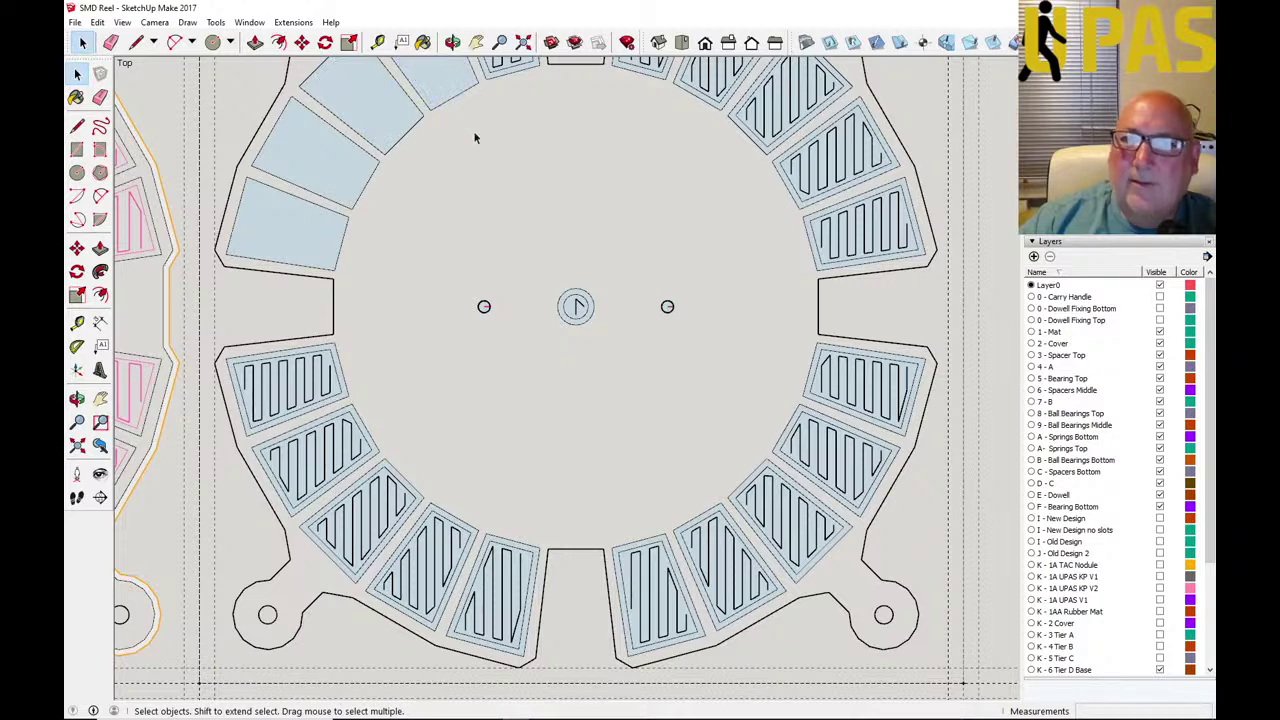
click(504, 73)
click(504, 72)
click(505, 73)
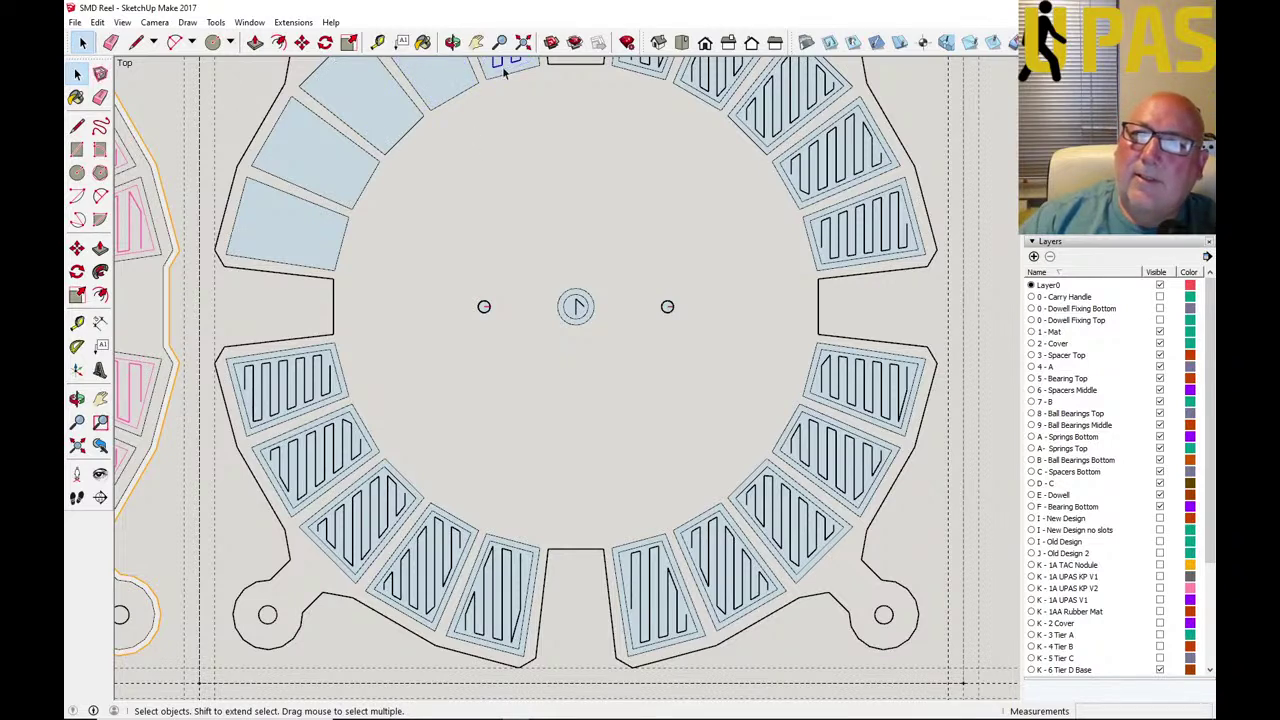
key(Delete)
Delete the leftover offset outlines and zigzag lines from the five bin pockets in the upper-right quadrant of the step 5 panel.
scroll(559, 182, down, 2)
scroll(587, 135, up, 4)
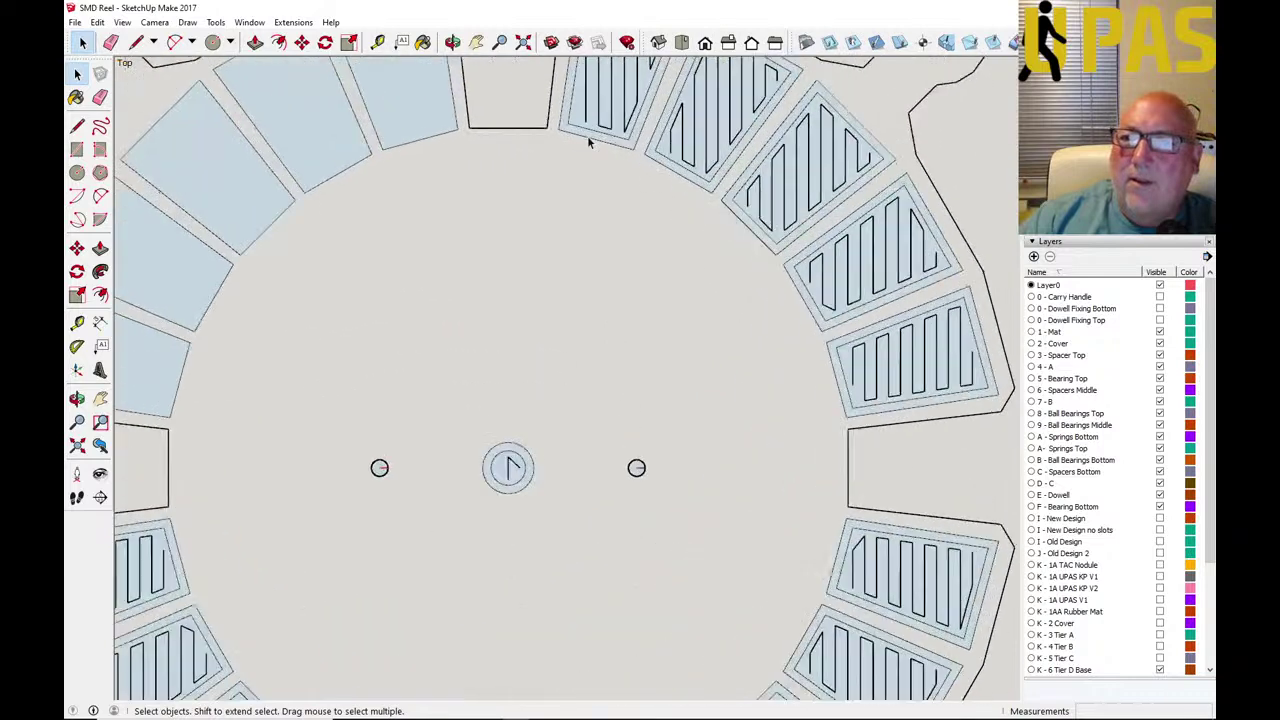
click(587, 133)
click(587, 130)
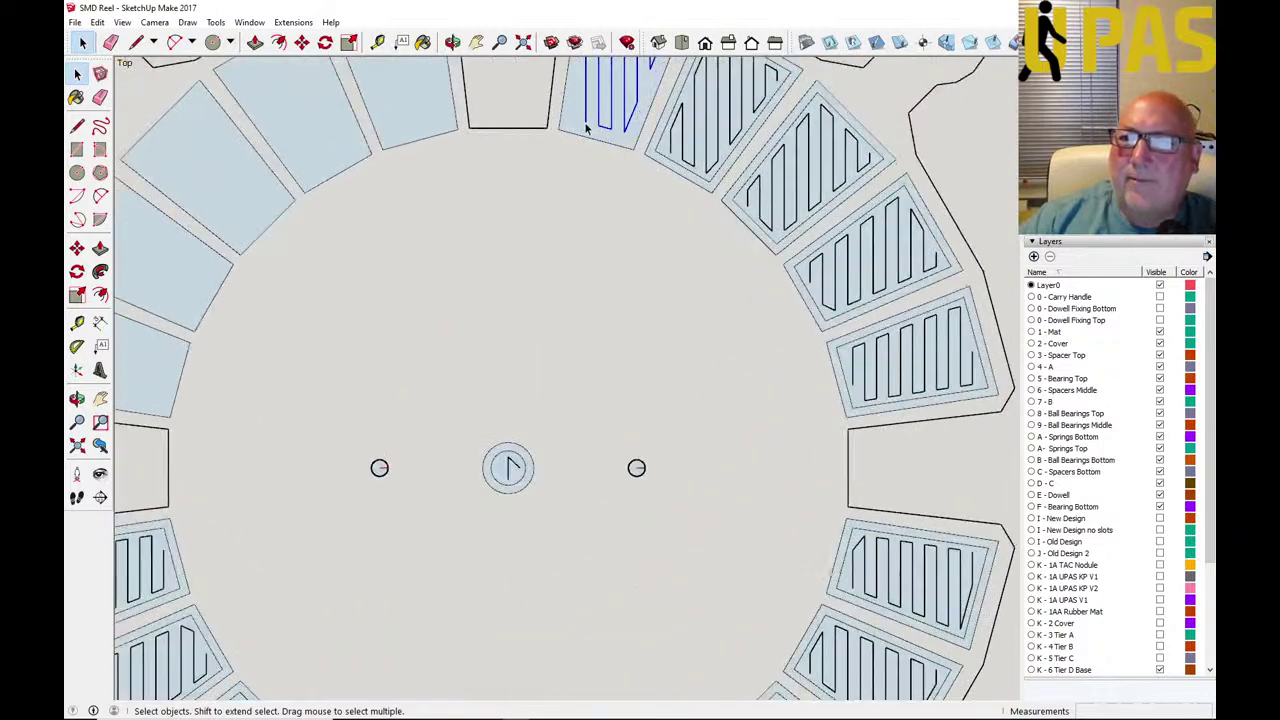
key(Delete)
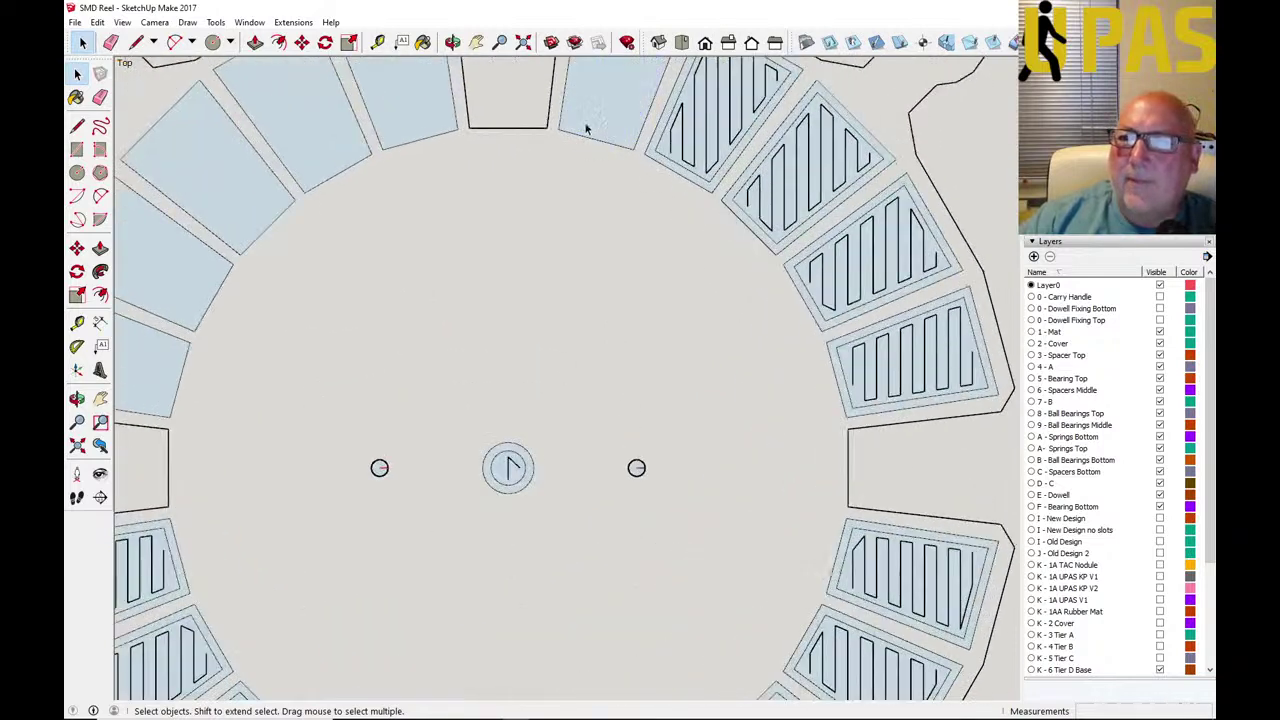
click(663, 153)
click(669, 145)
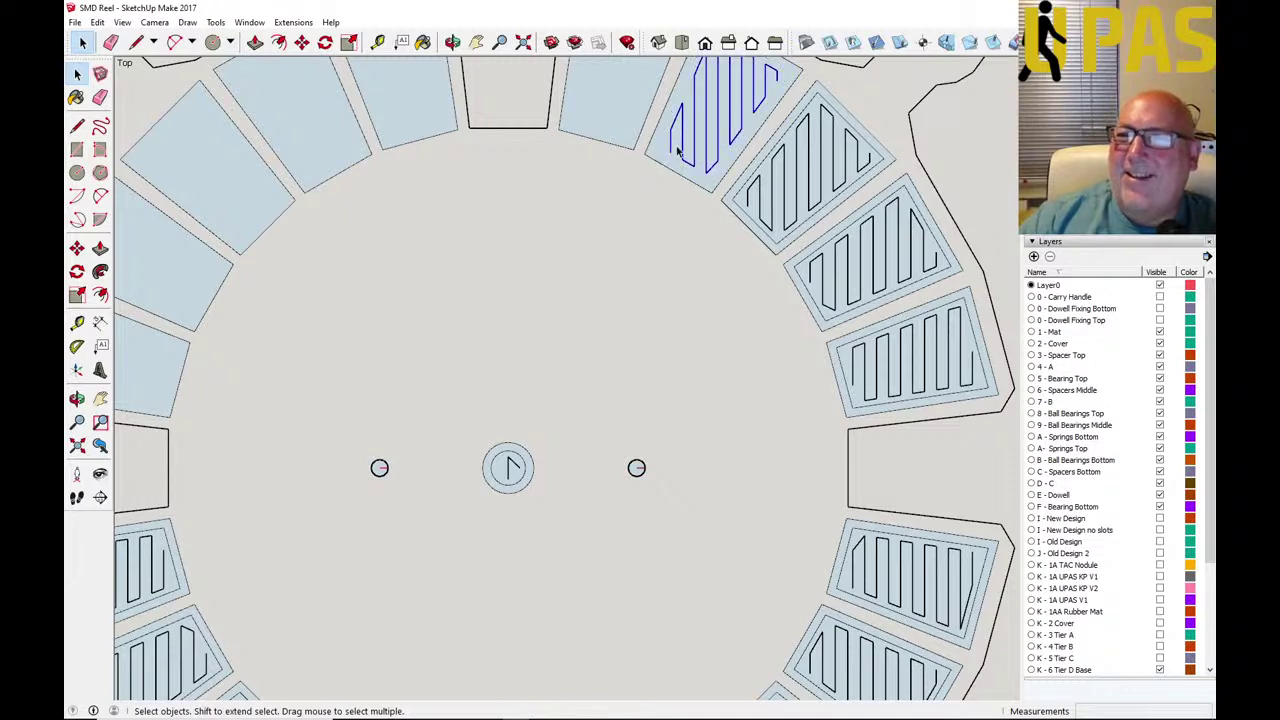
key(Delete)
click(743, 207)
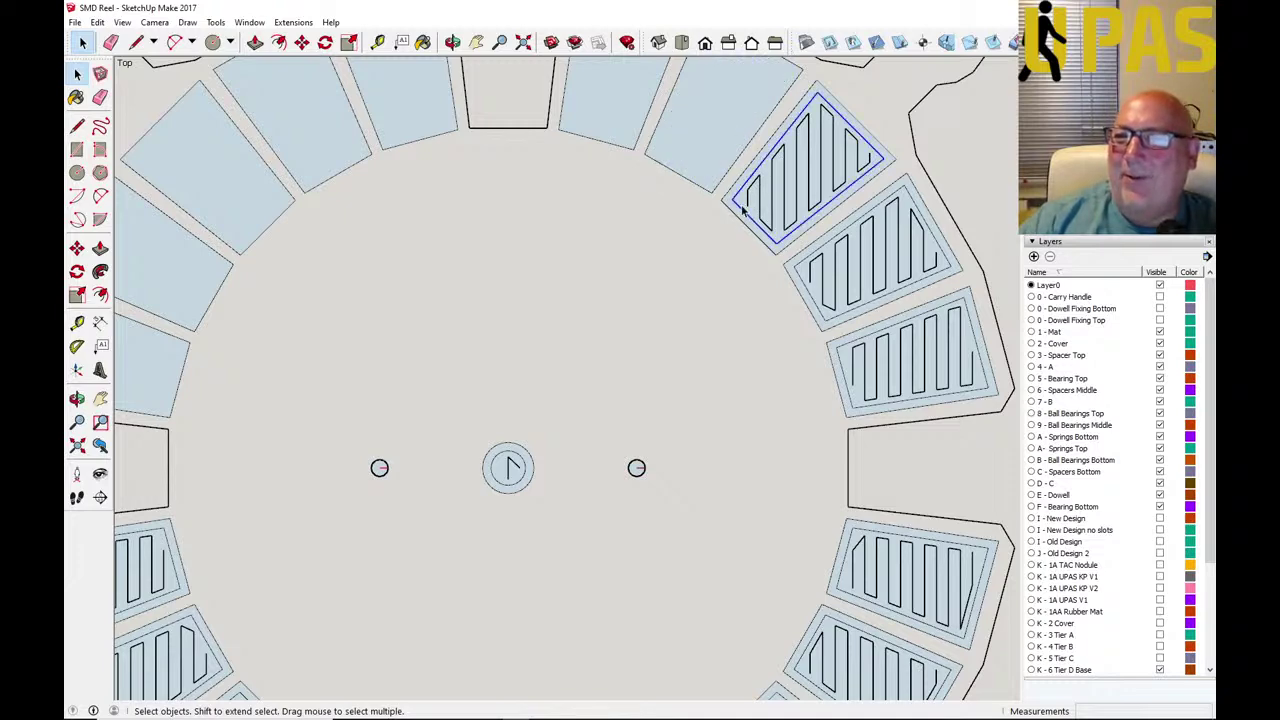
click(746, 196)
key(Delete)
scroll(583, 187, down, 2)
scroll(583, 187, down, 2)
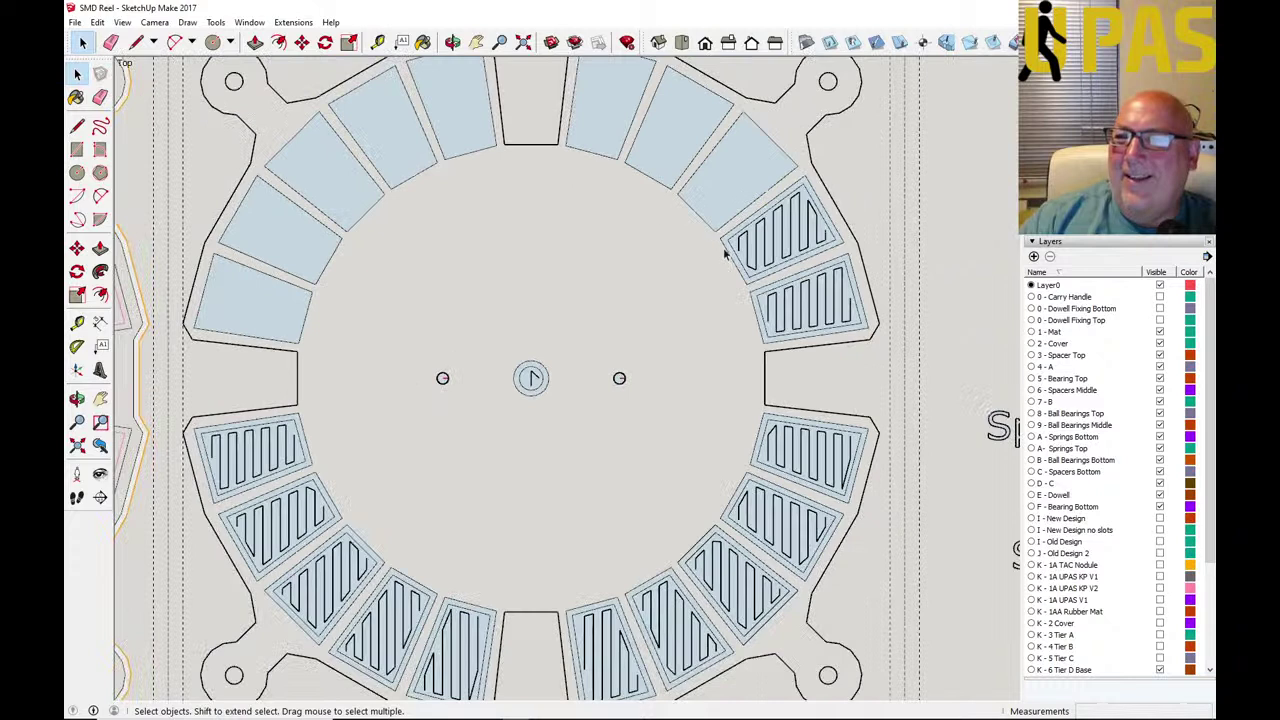
click(737, 253)
click(739, 253)
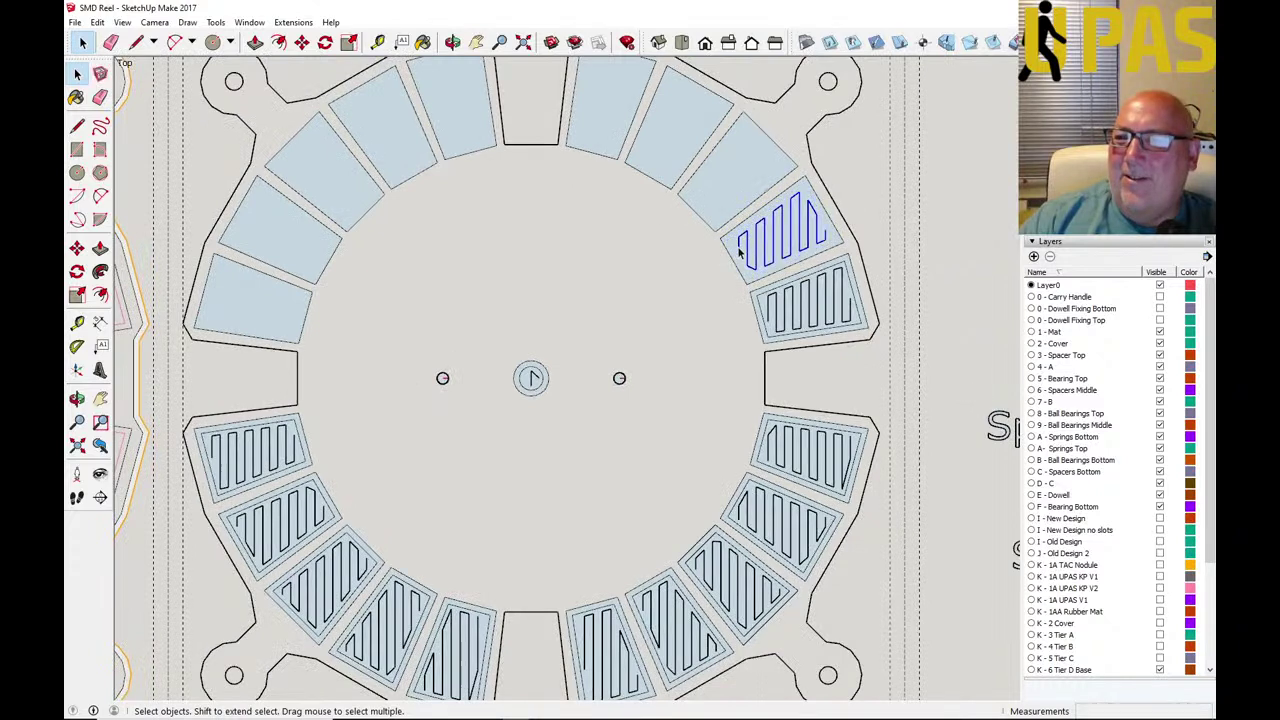
key(Delete)
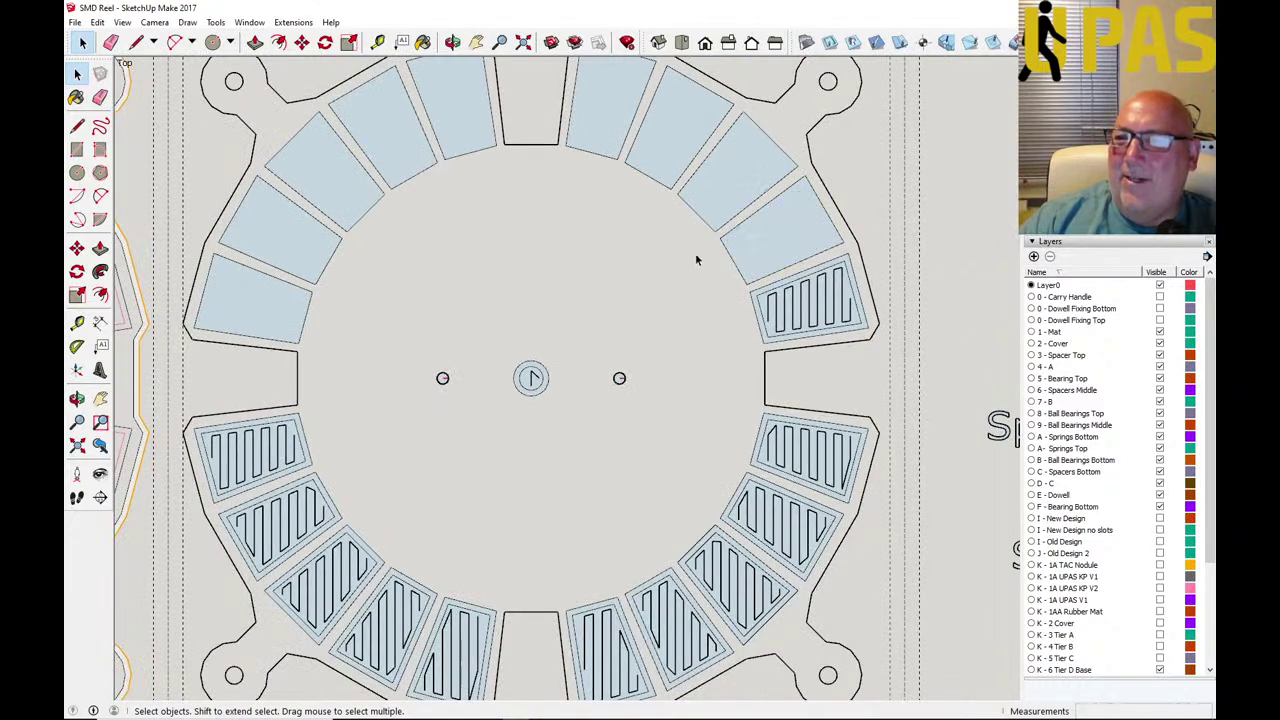
click(767, 316)
key(Delete)
Delete the leftover offset outlines and zigzag lines from the five bin pockets in the lower-right quadrant of the step 5 panel.
scroll(700, 264, down, 3)
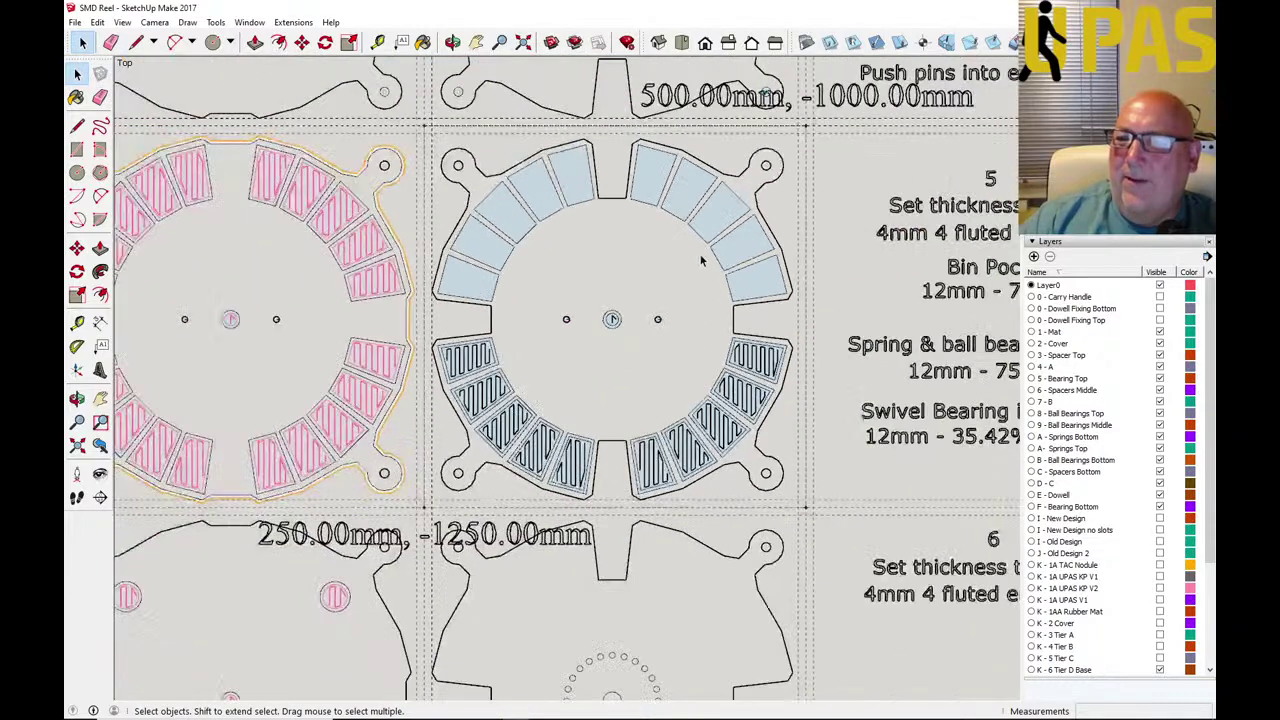
scroll(767, 375, up, 1)
scroll(767, 375, up, 3)
click(711, 363)
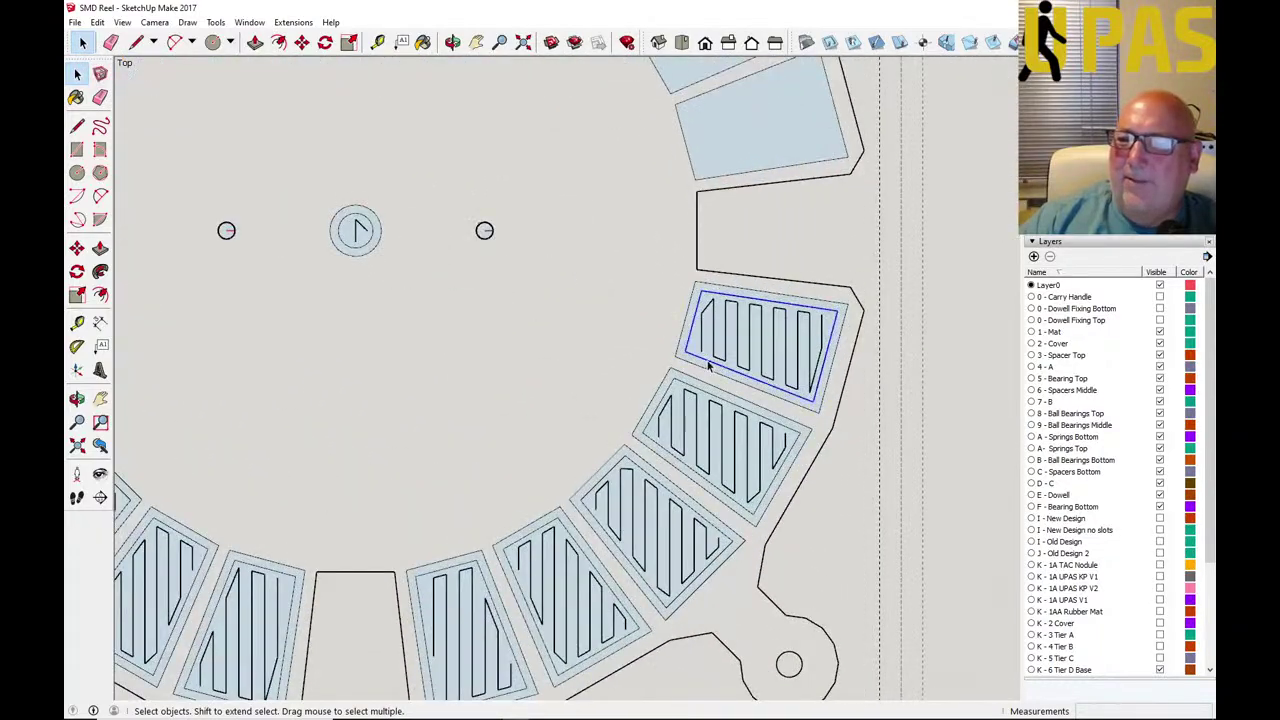
click(704, 348)
click(704, 348)
key(Delete)
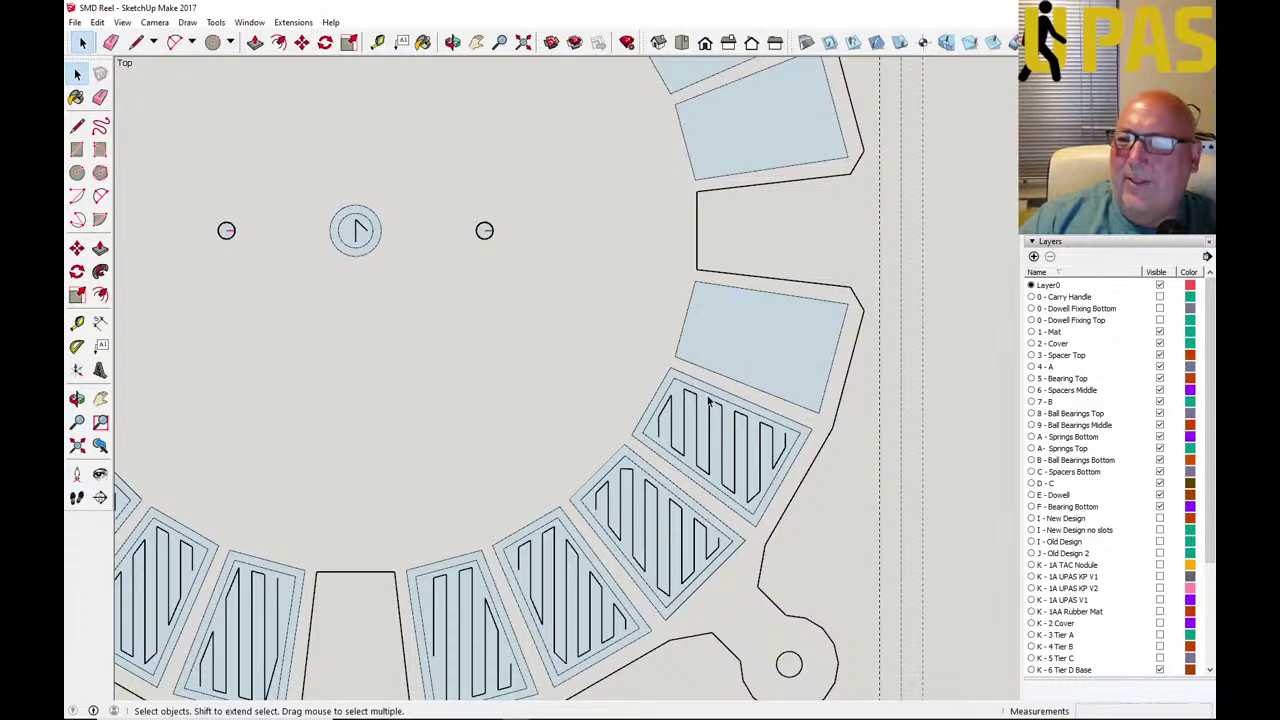
click(709, 400)
key(Delete)
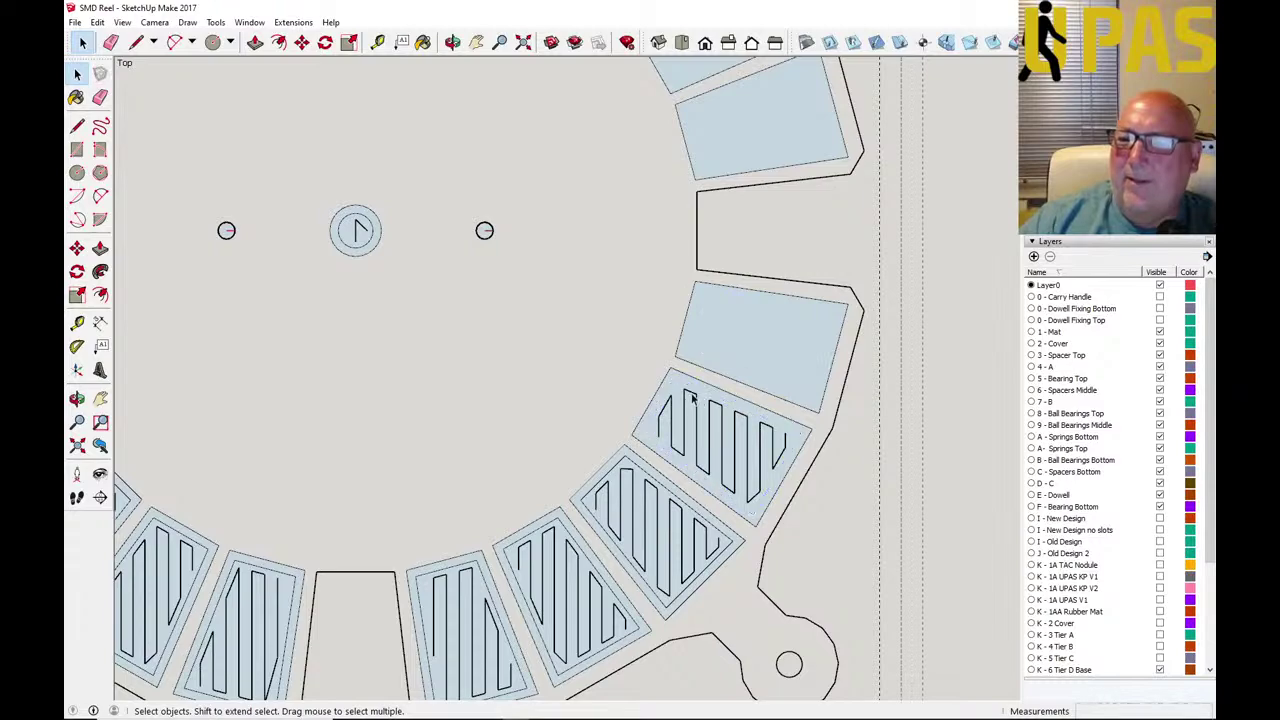
click(692, 399)
key(Delete)
scroll(671, 337, down, 5)
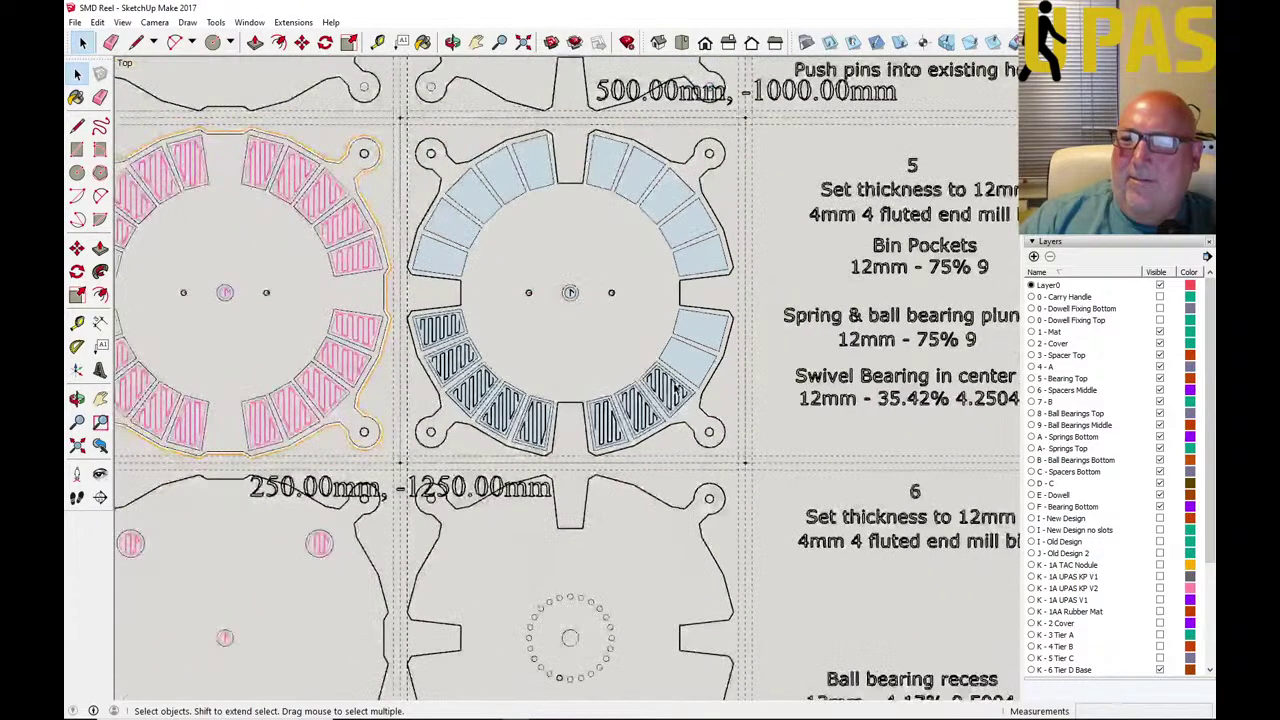
scroll(674, 390, up, 5)
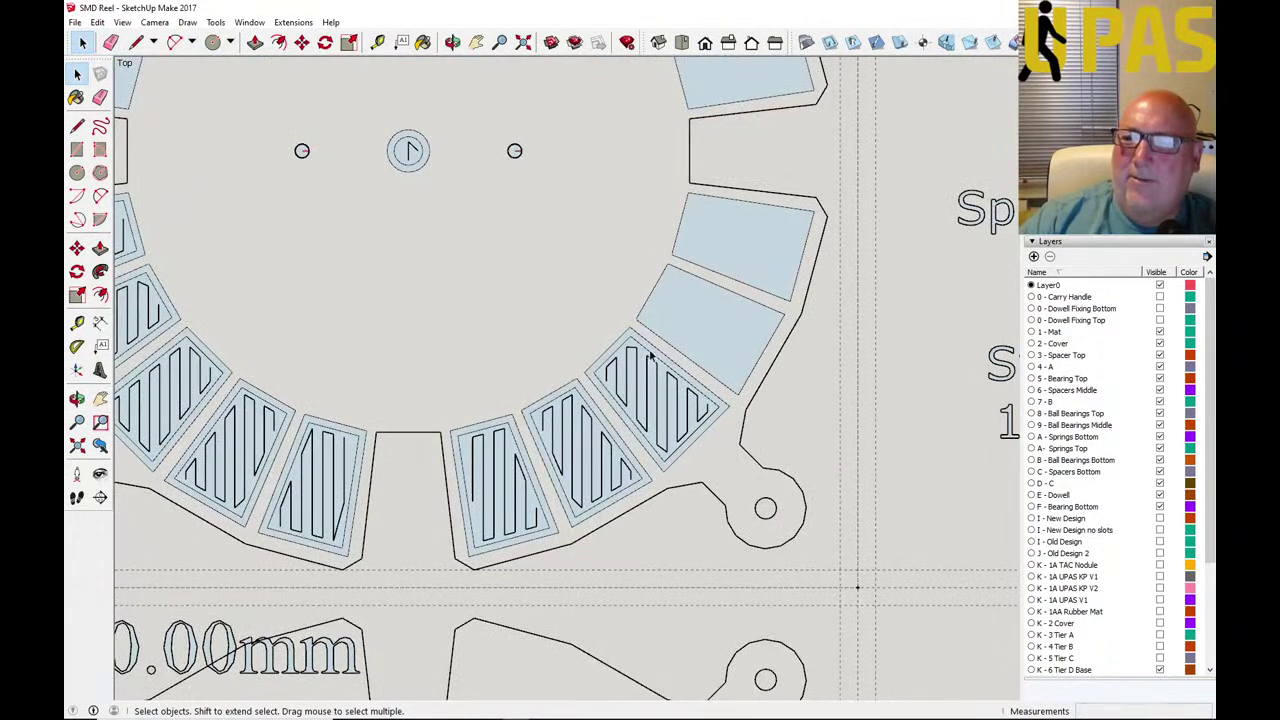
click(648, 358)
key(Delete)
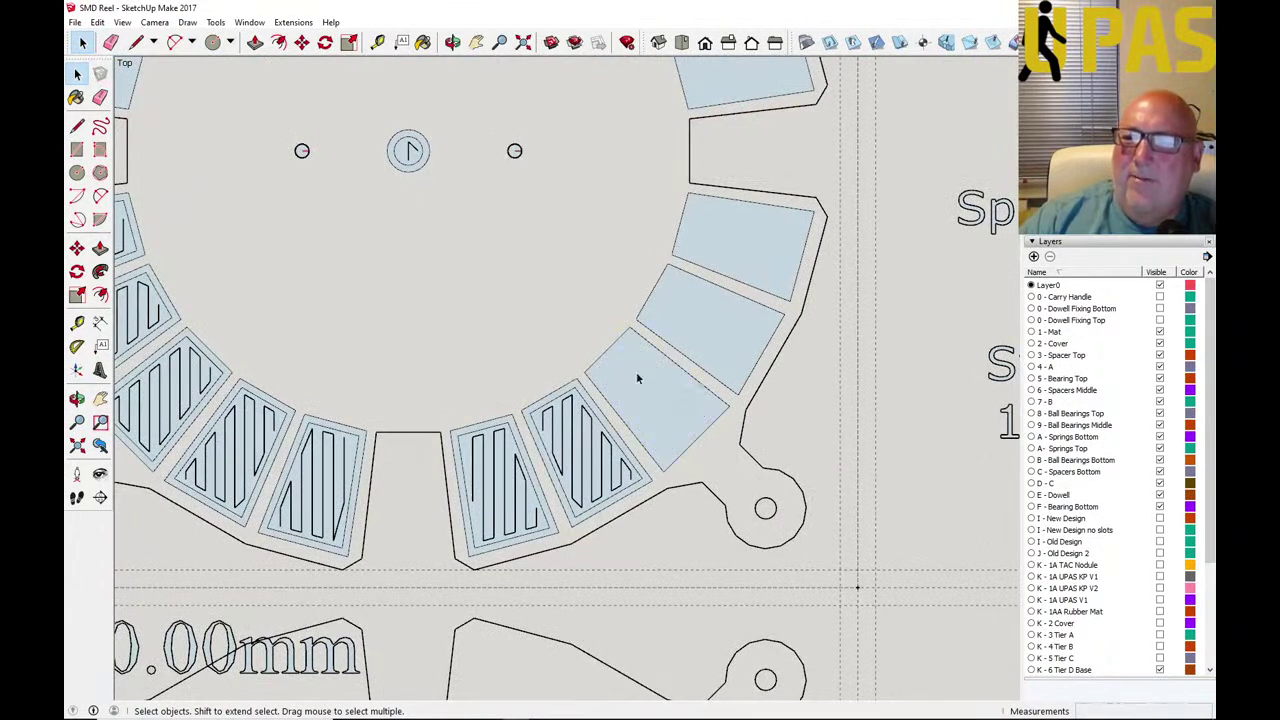
click(586, 409)
key(Delete)
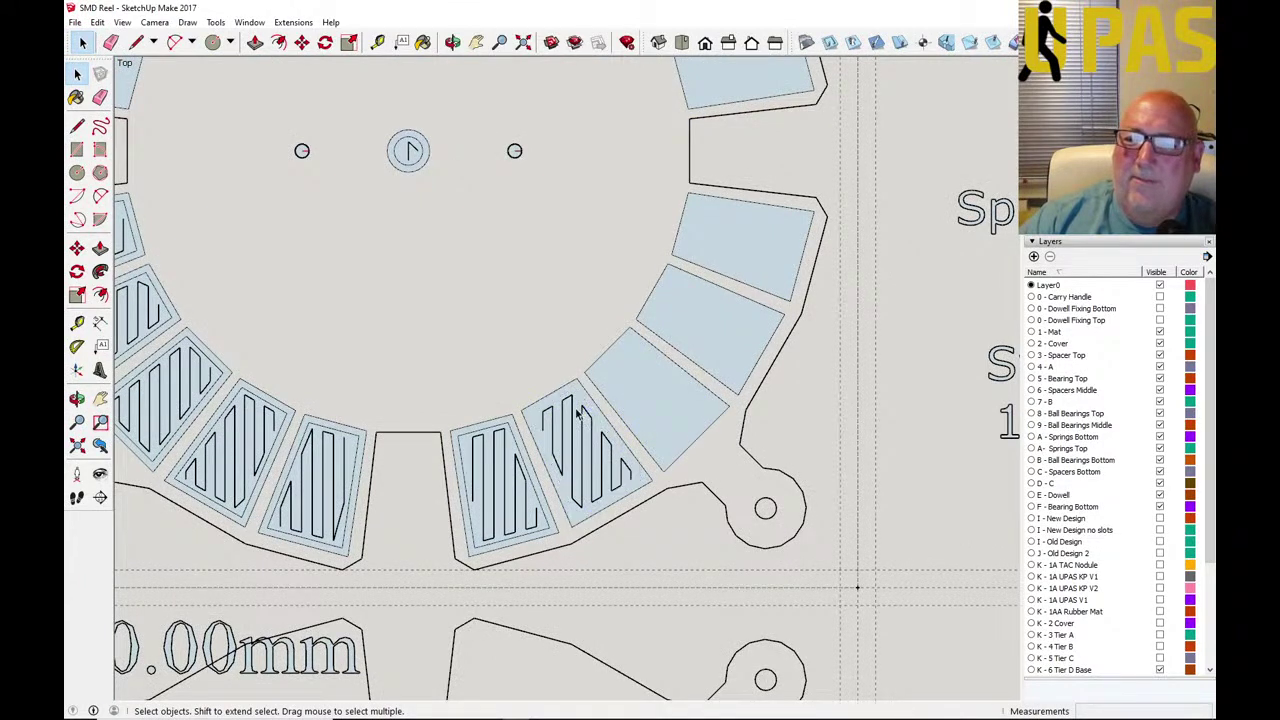
click(574, 416)
key(Delete)
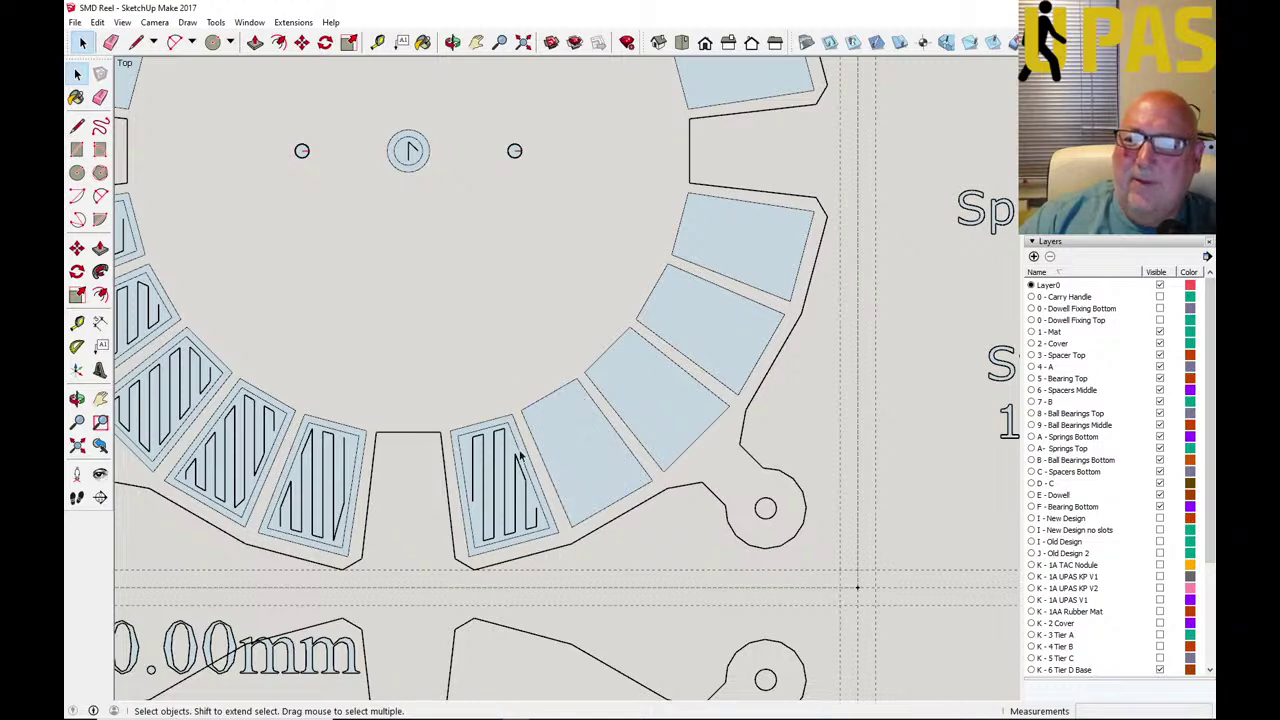
click(510, 456)
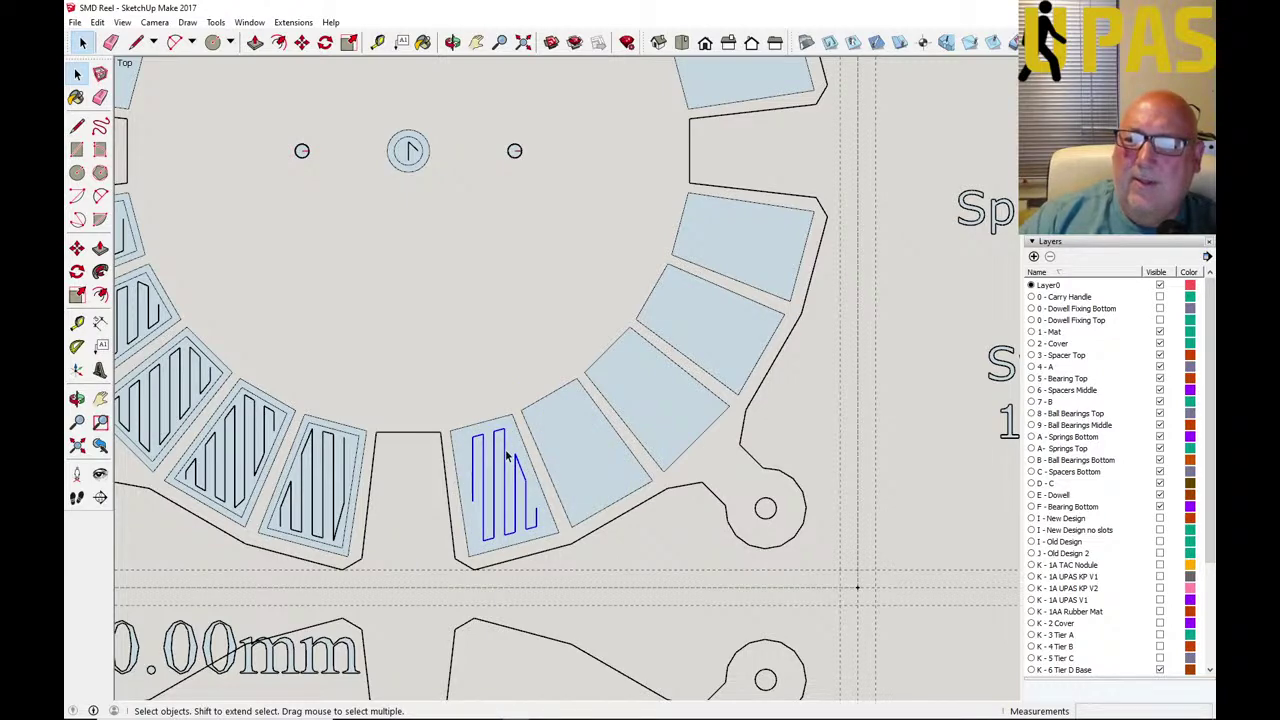
key(Delete)
Delete the leftover offset outlines and zigzag lines from the five bin pockets in the lower-left quadrant, keeping the pocket faces.
scroll(664, 432, down, 4)
scroll(430, 485, up, 5)
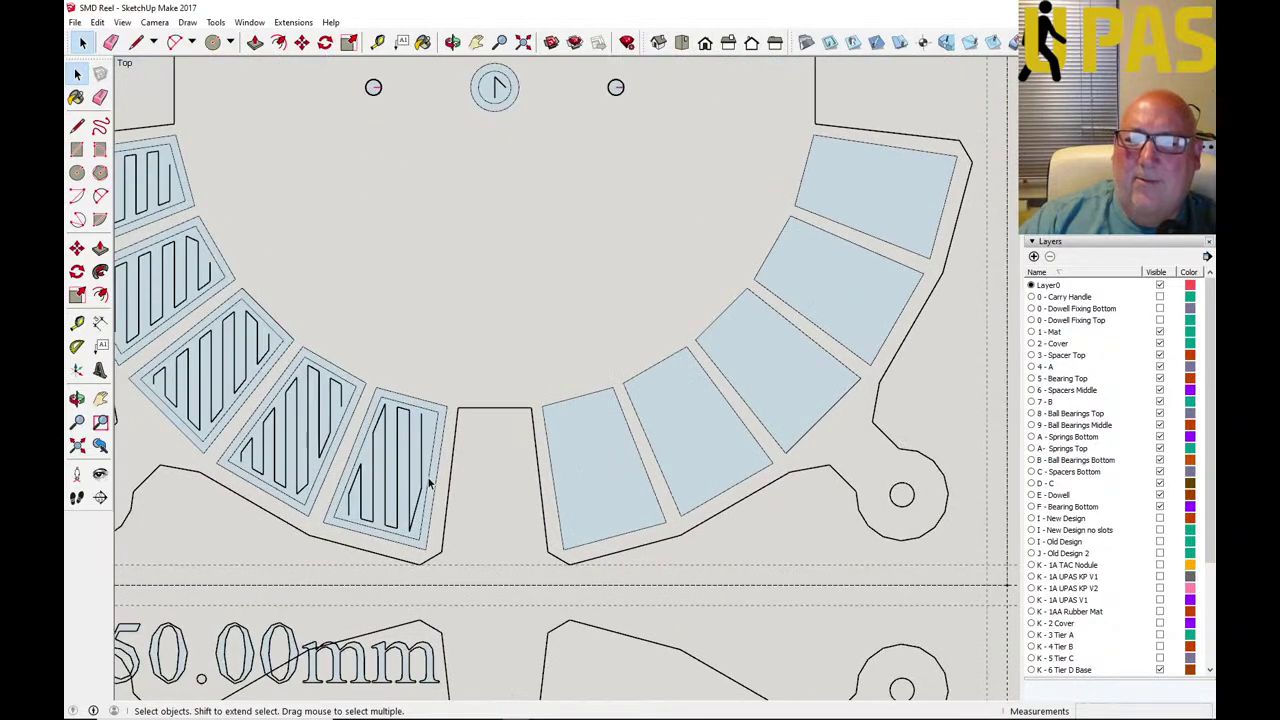
click(430, 482)
key(Delete)
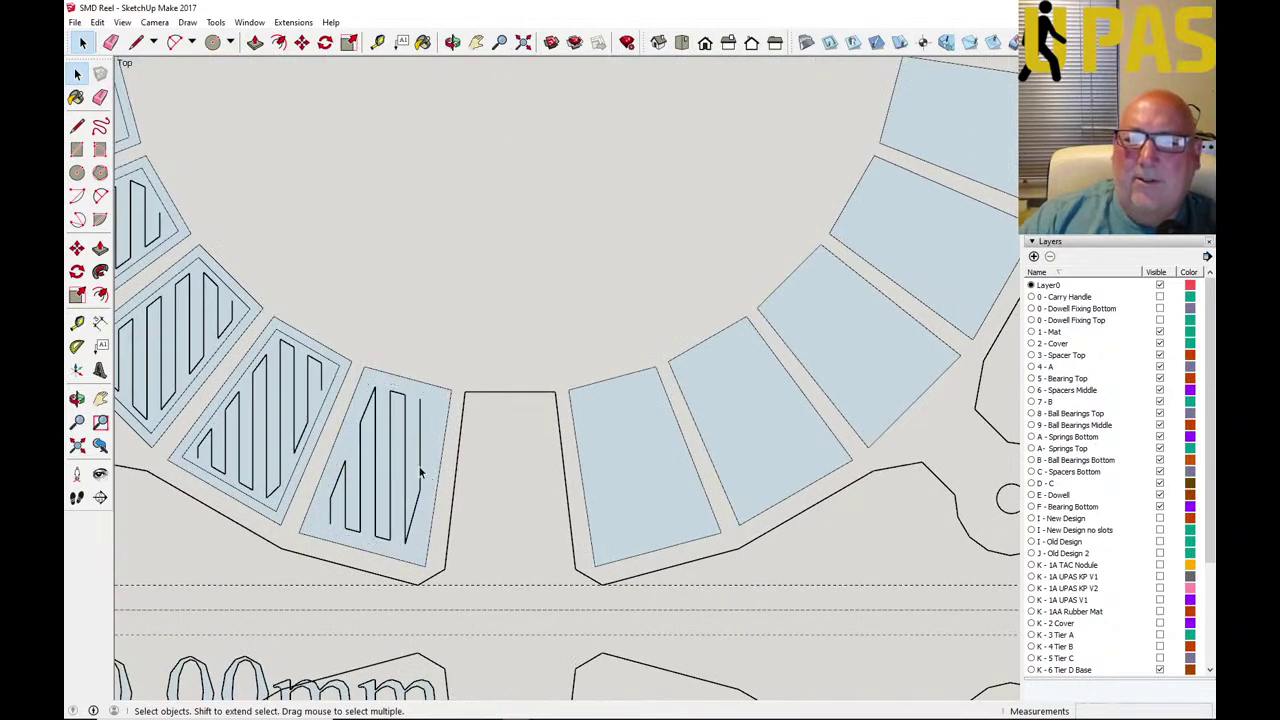
click(421, 472)
key(Delete)
scroll(663, 477, down, 4)
scroll(449, 475, up, 4)
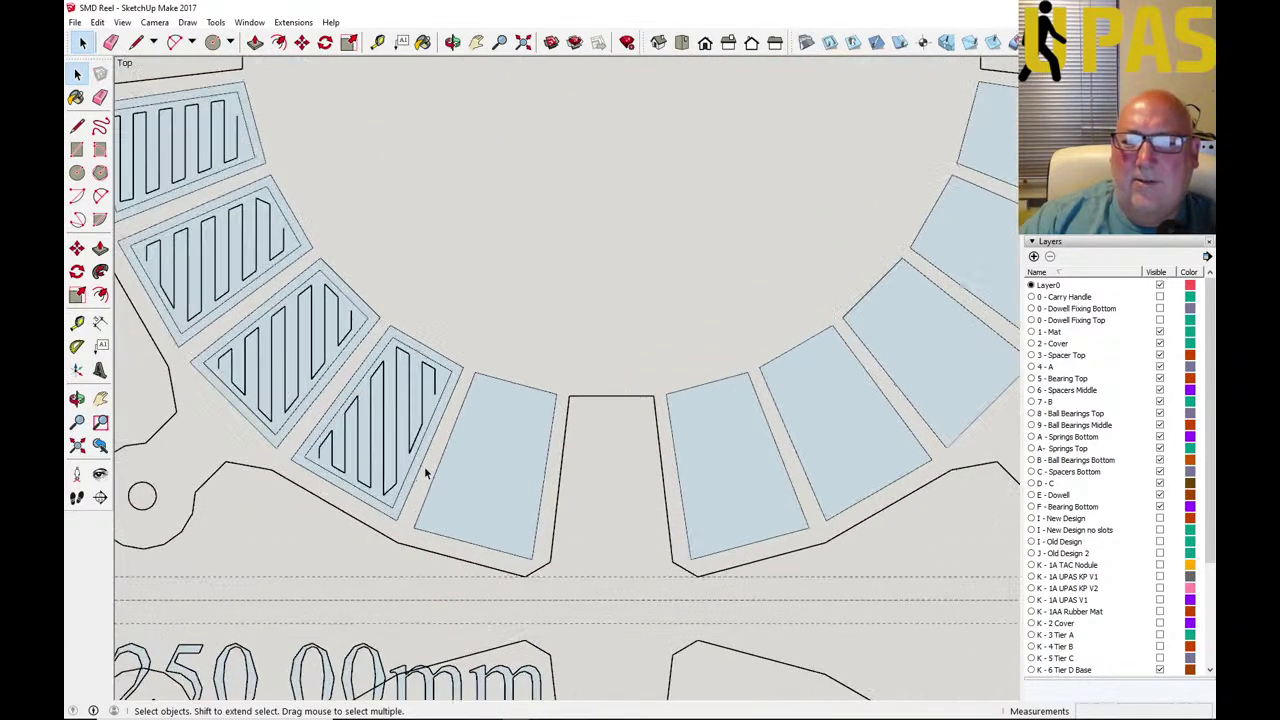
scroll(423, 473, up, 1)
click(409, 457)
key(Delete)
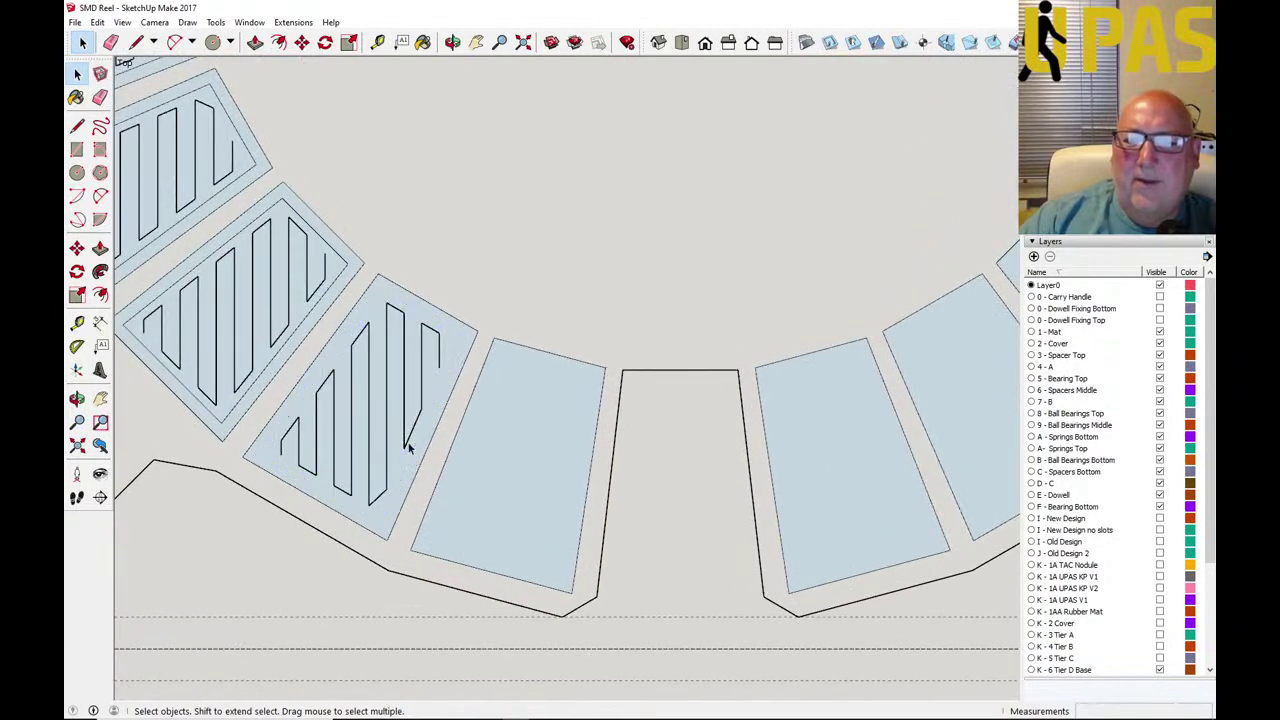
click(407, 447)
key(Delete)
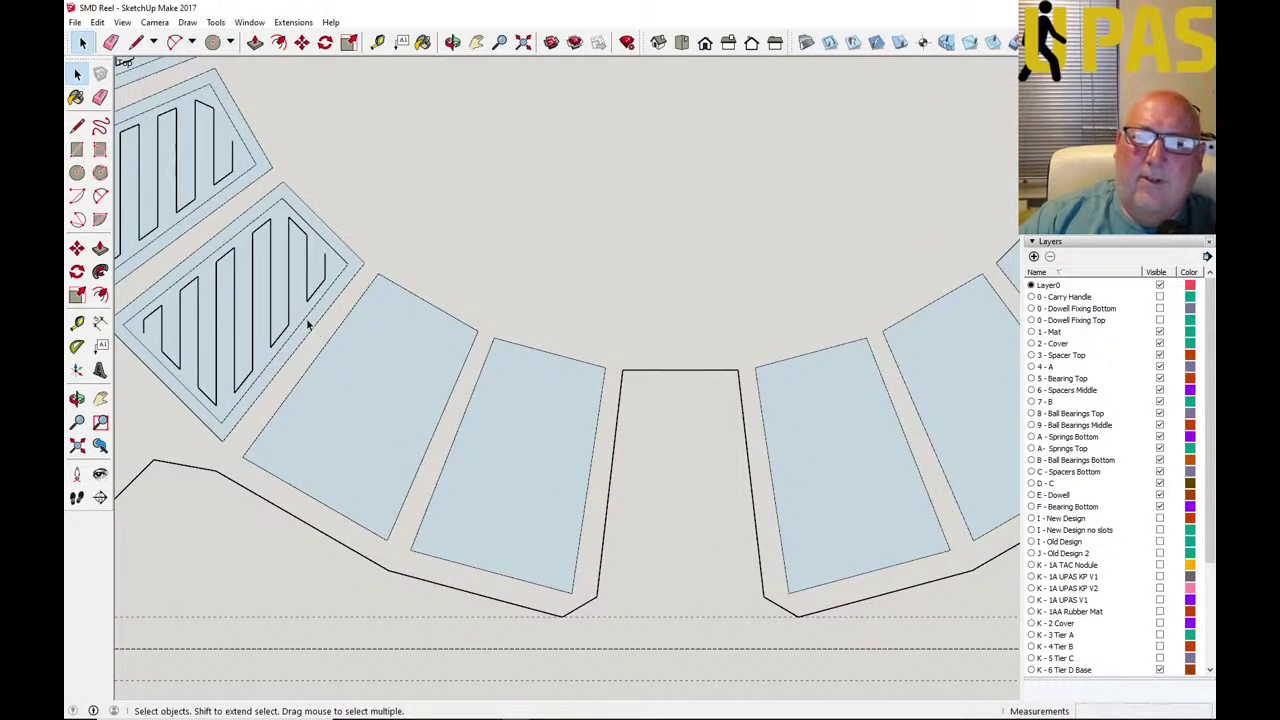
click(309, 320)
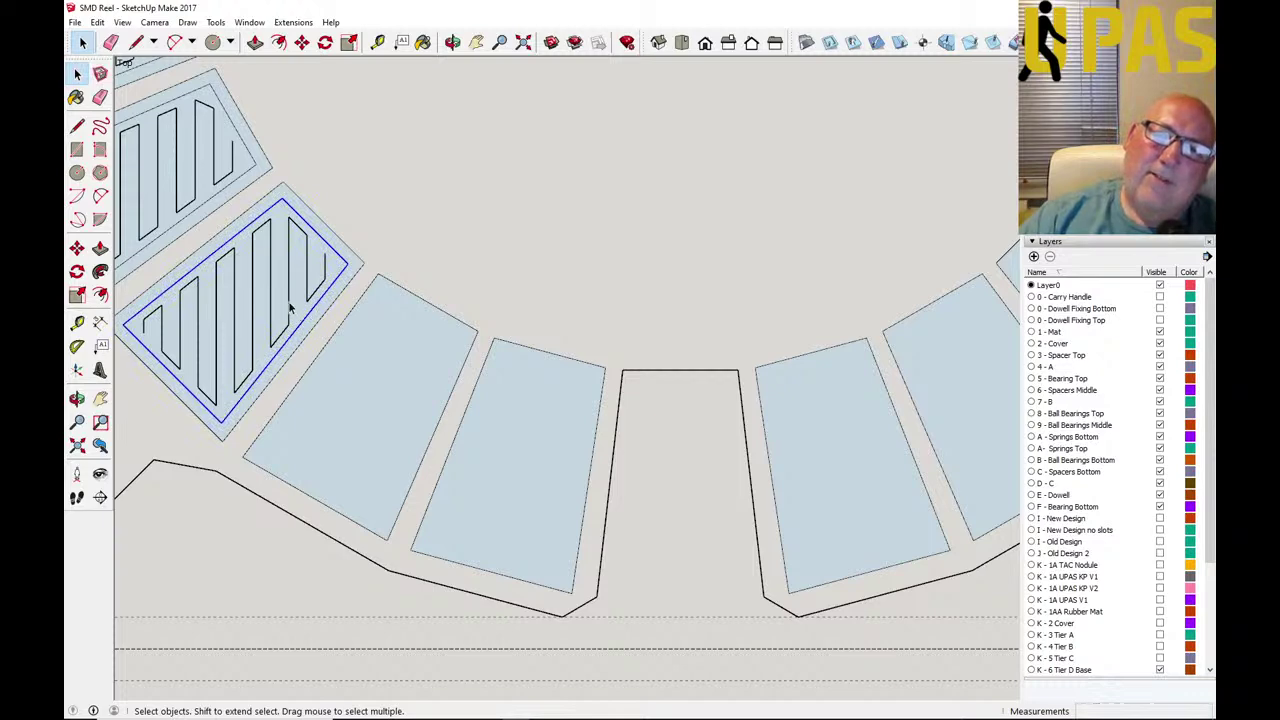
scroll(628, 373, down, 2)
key(Delete)
scroll(525, 395, down, 1)
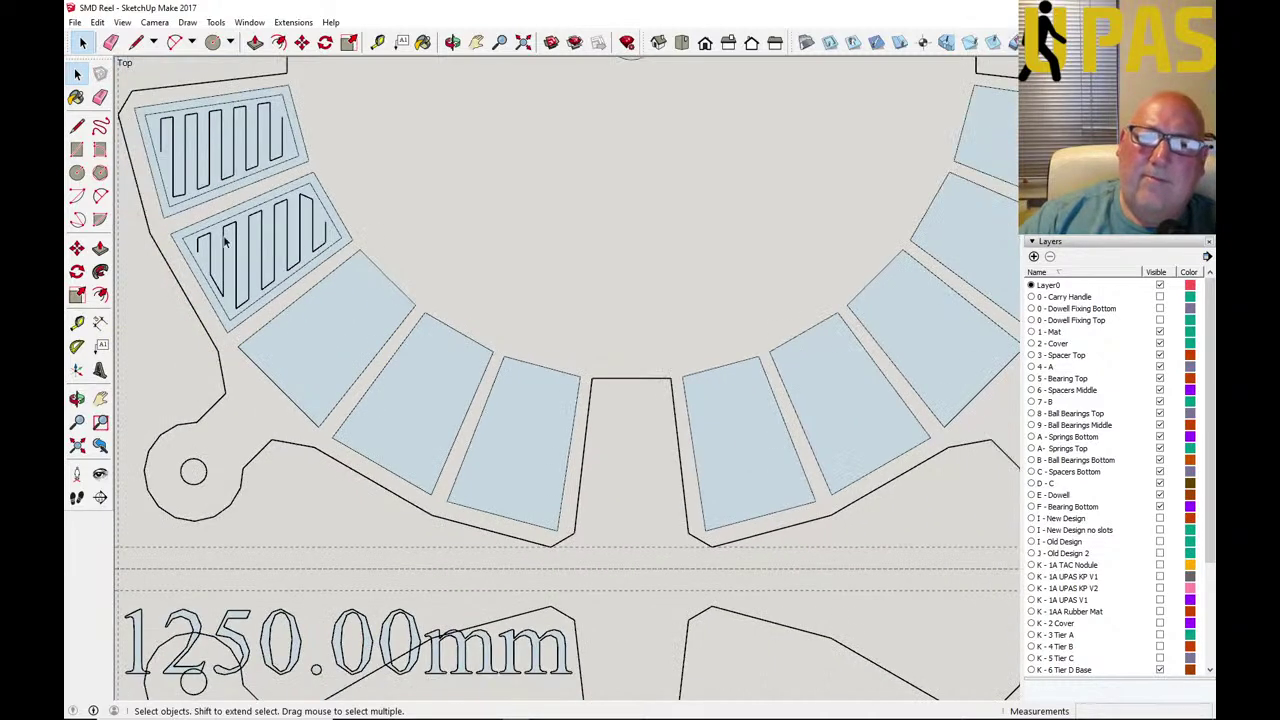
click(274, 281)
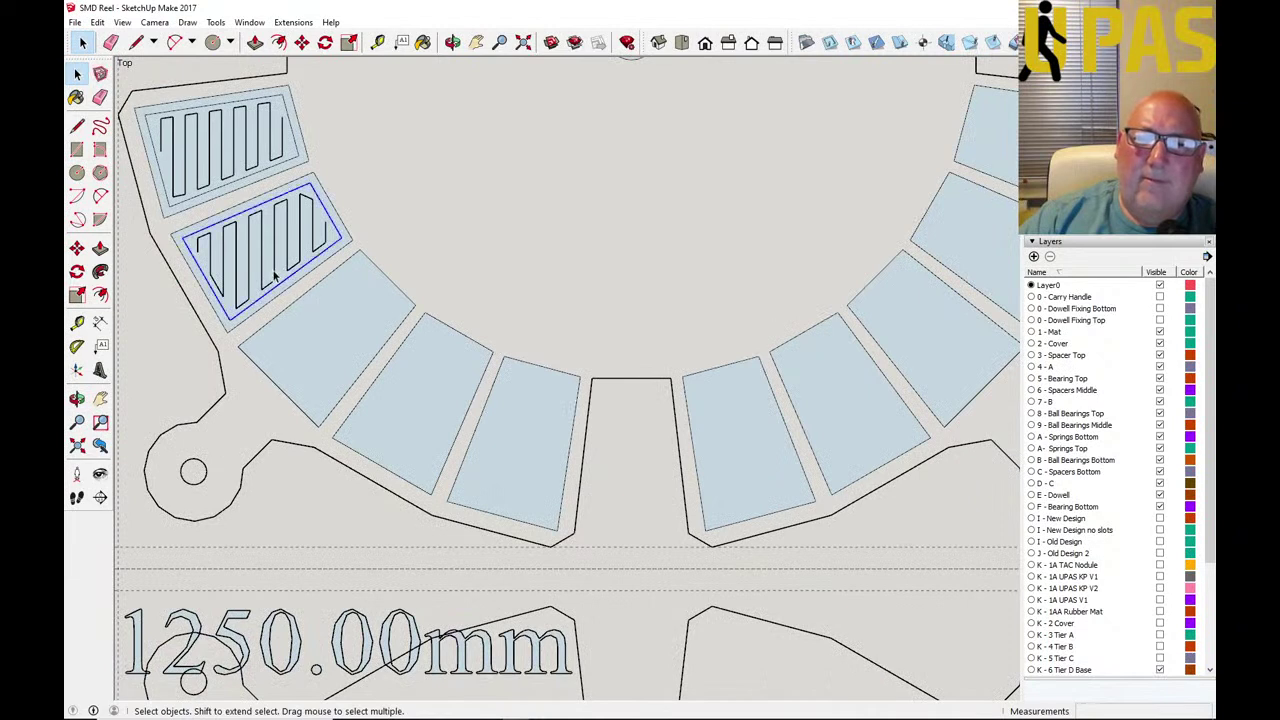
click(275, 281)
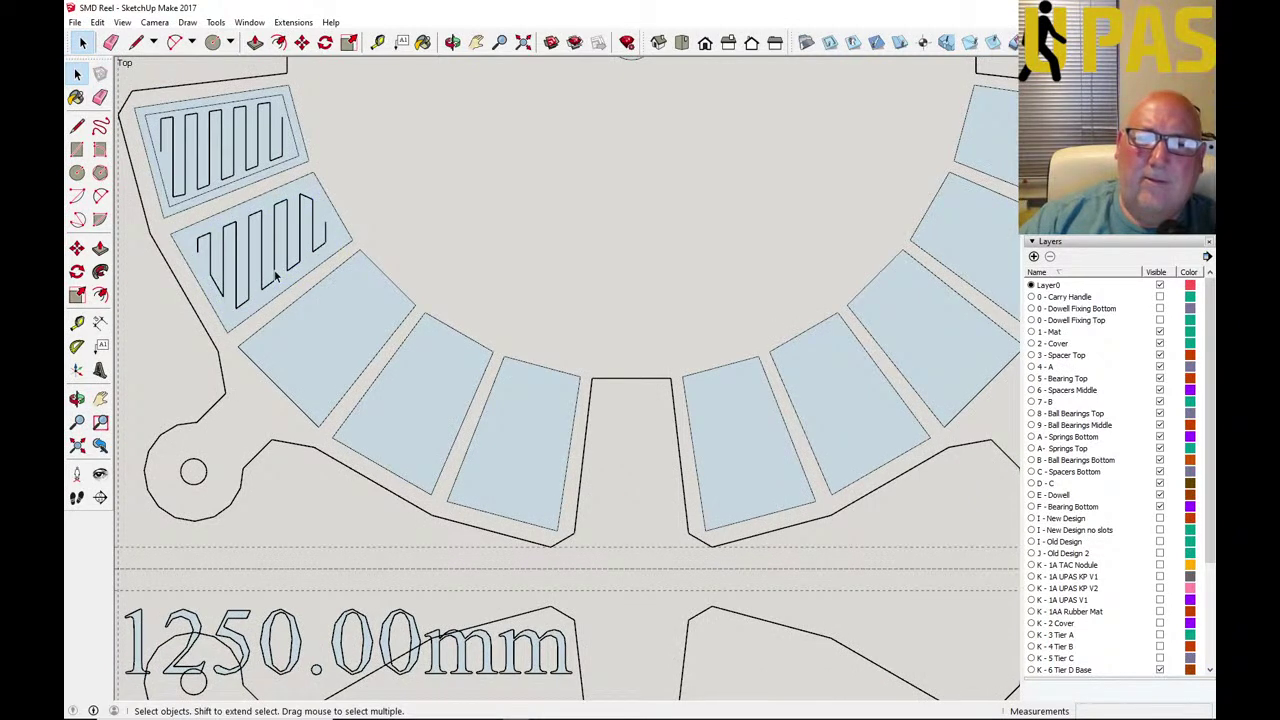
key(Delete)
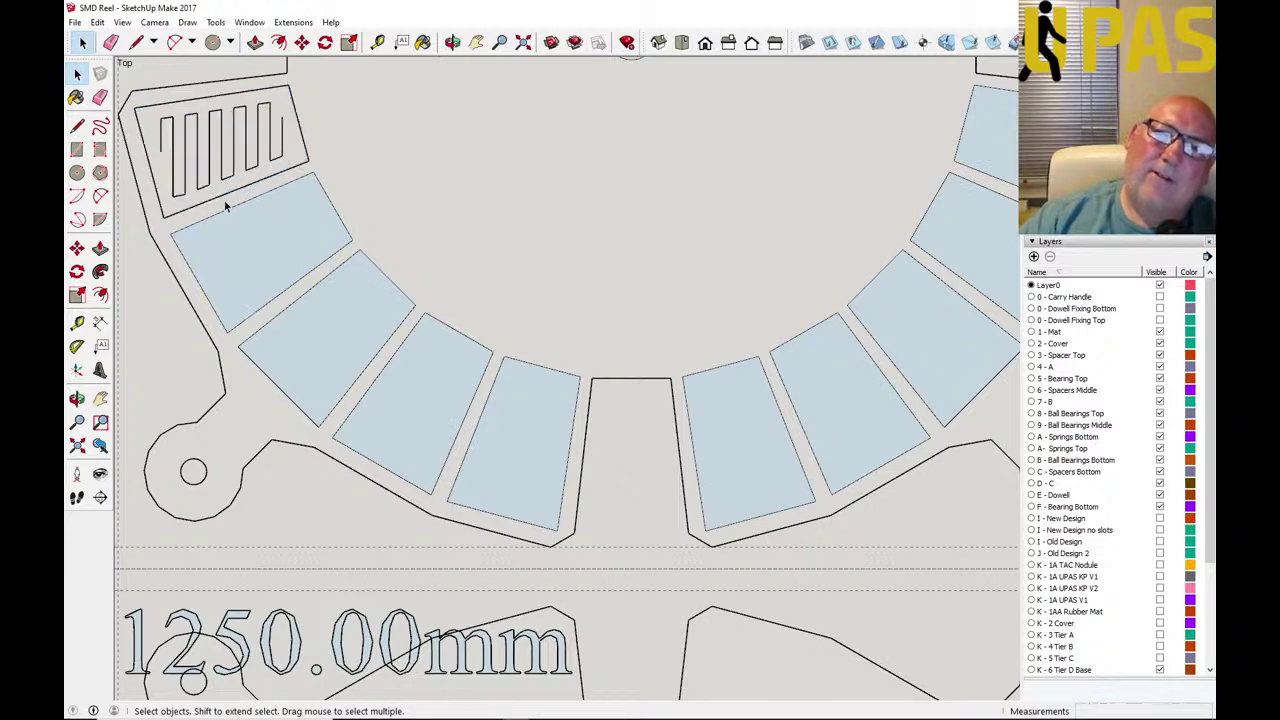
click(97, 22)
click(110, 37)
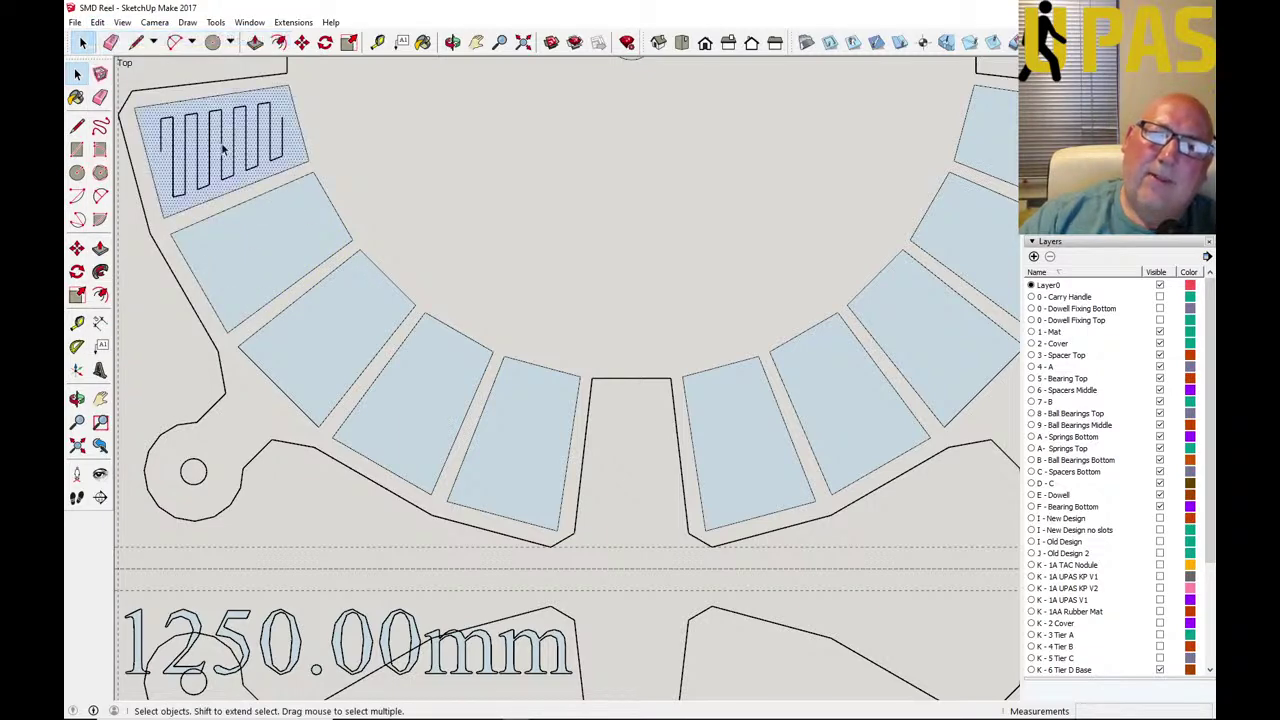
key(Delete)
scroll(366, 410, down, 3)
scroll(369, 413, down, 2)
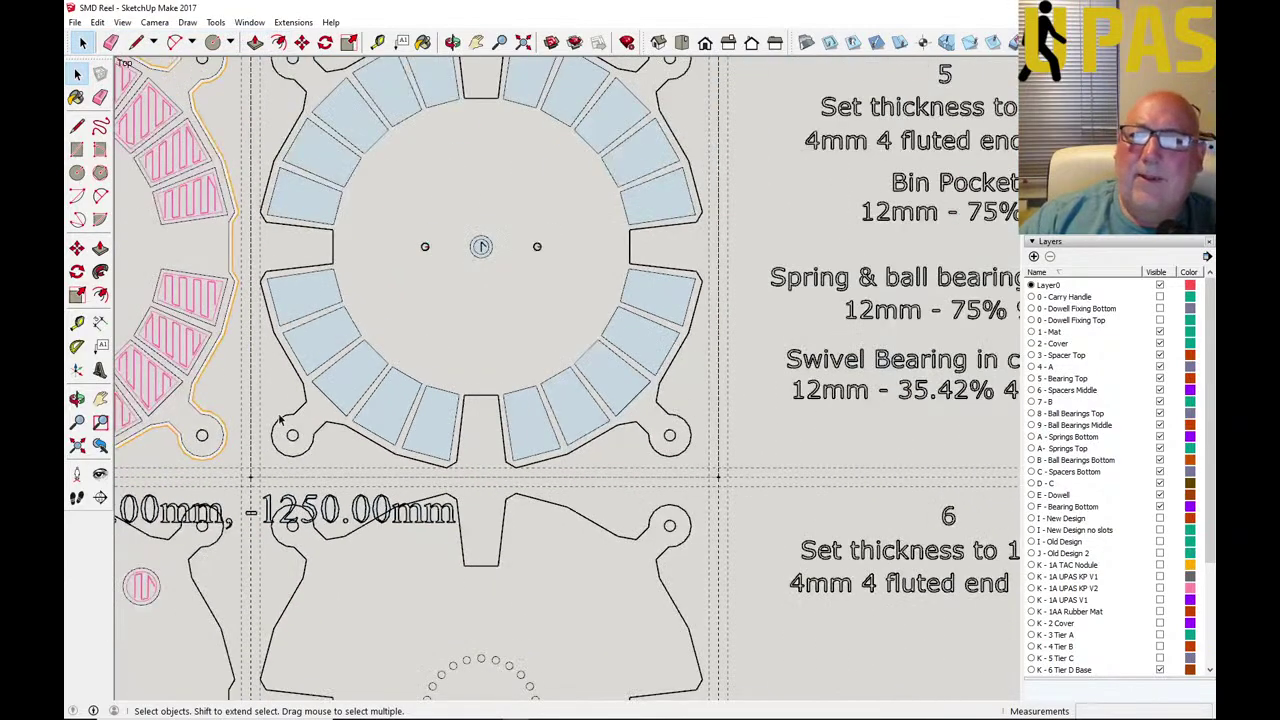
Delete the leftover toolpath lines from the center swivel bearing circle and the plunge marks from the two small holes beside it.
scroll(460, 280, up, 5)
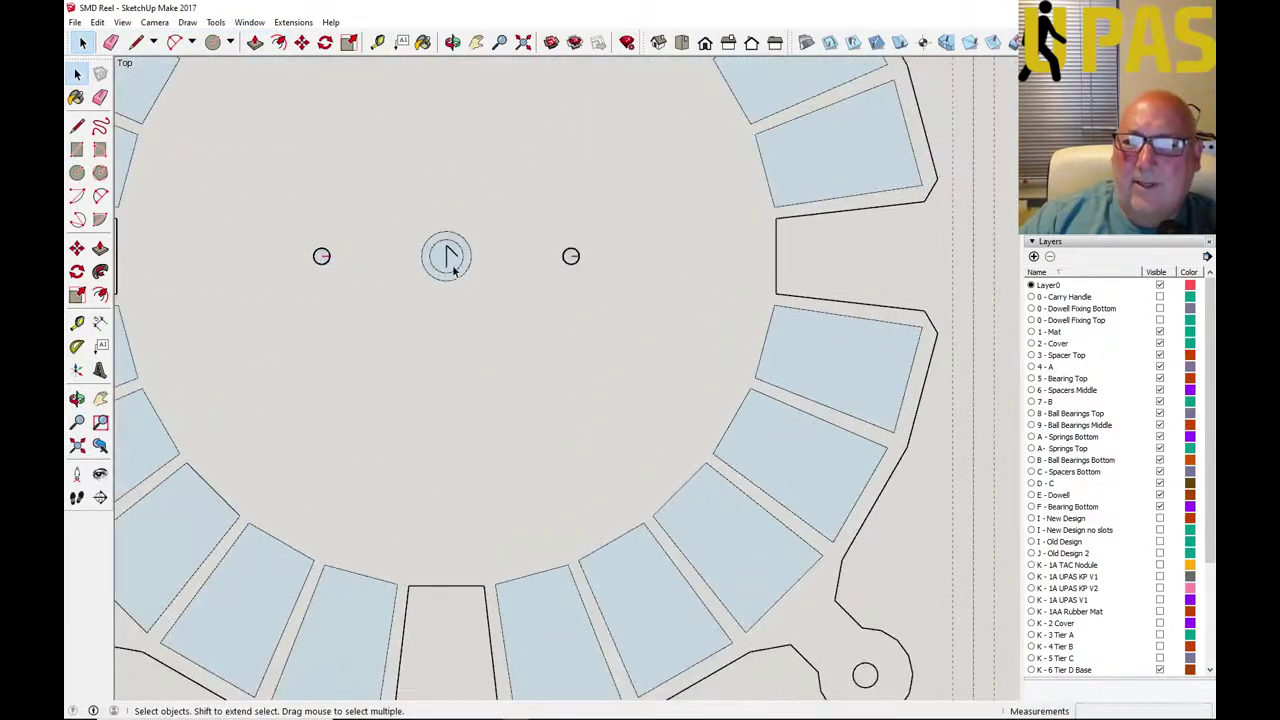
click(448, 257)
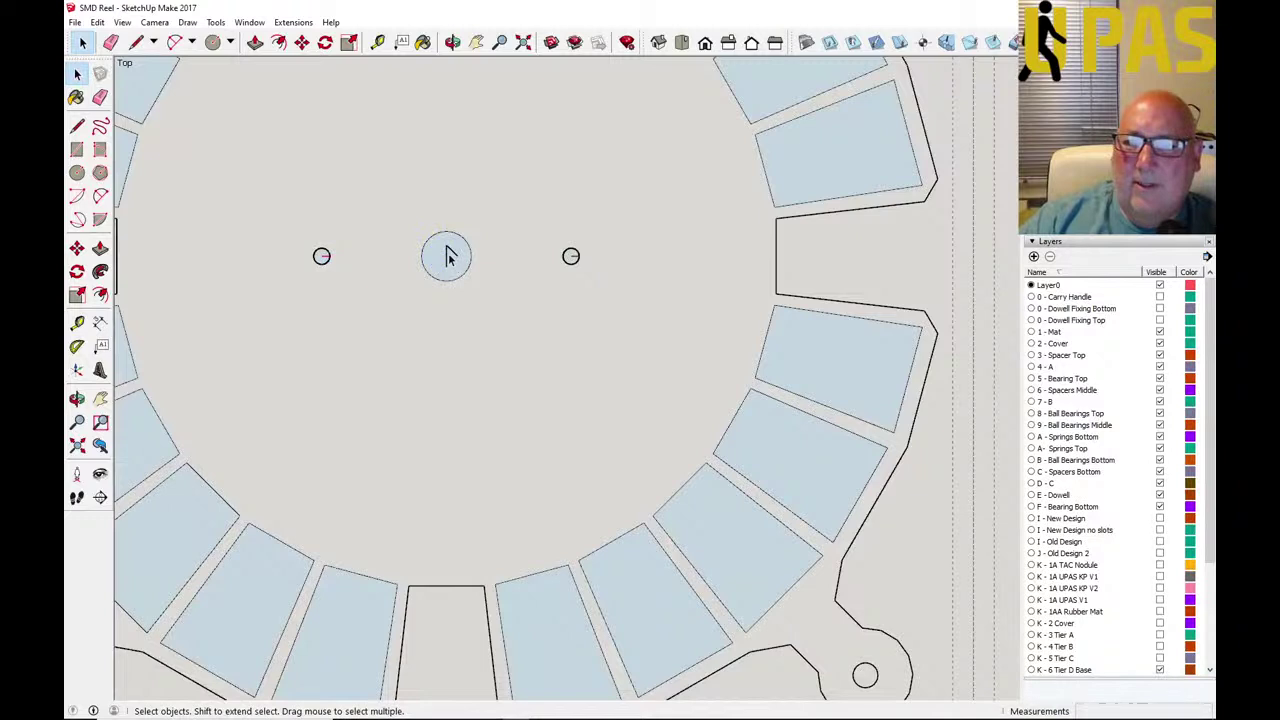
click(448, 257)
click(395, 294)
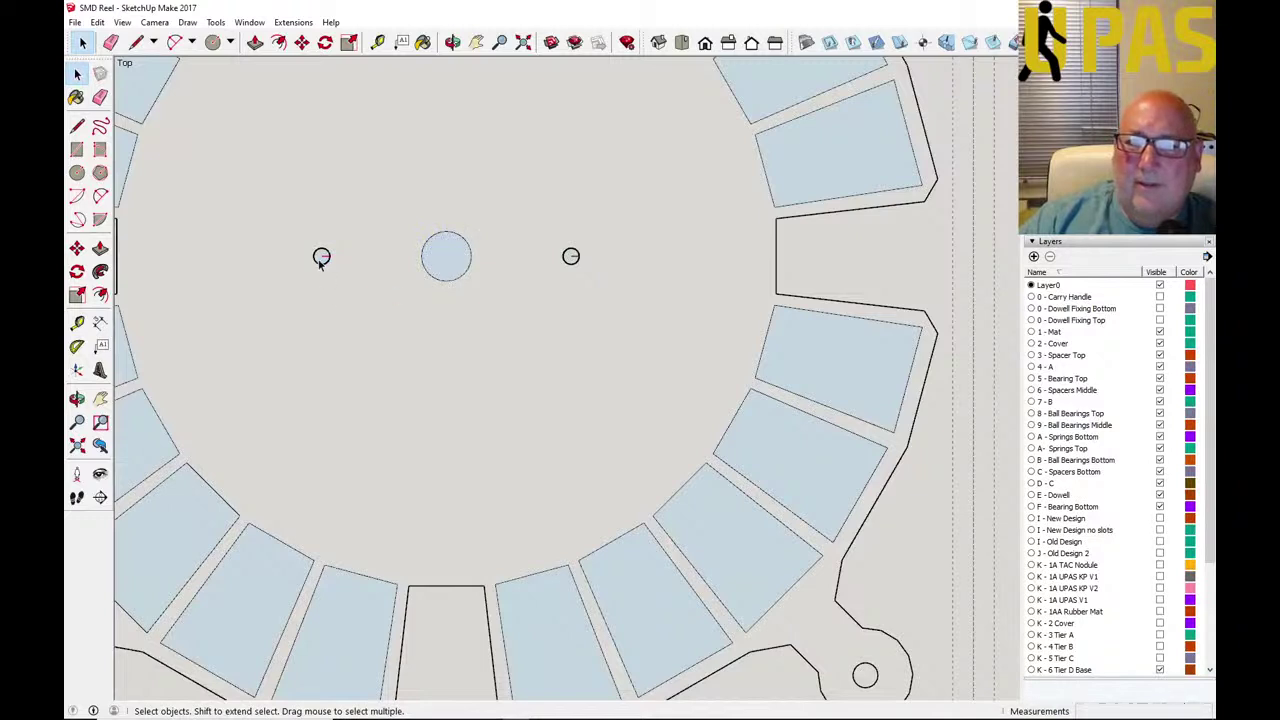
click(363, 271)
click(511, 289)
scroll(508, 291, down, 5)
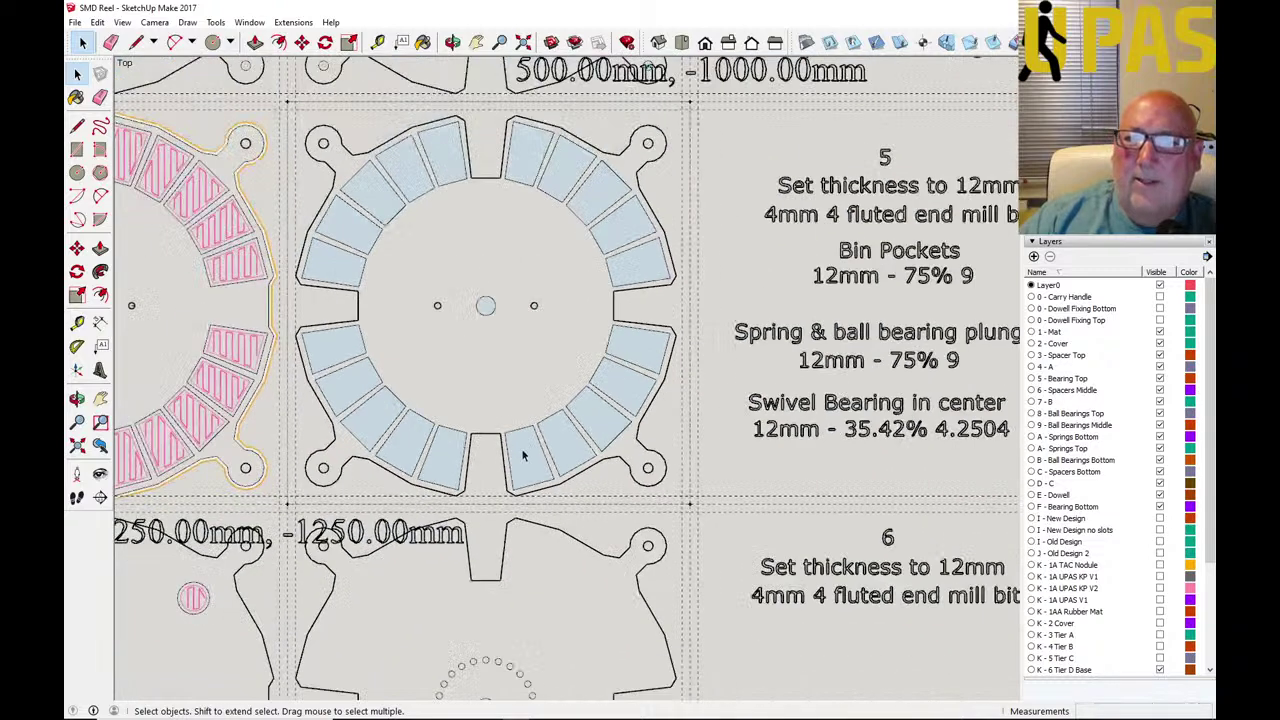
Save the SMD Reel model.
key(alt+f)
key(Down)
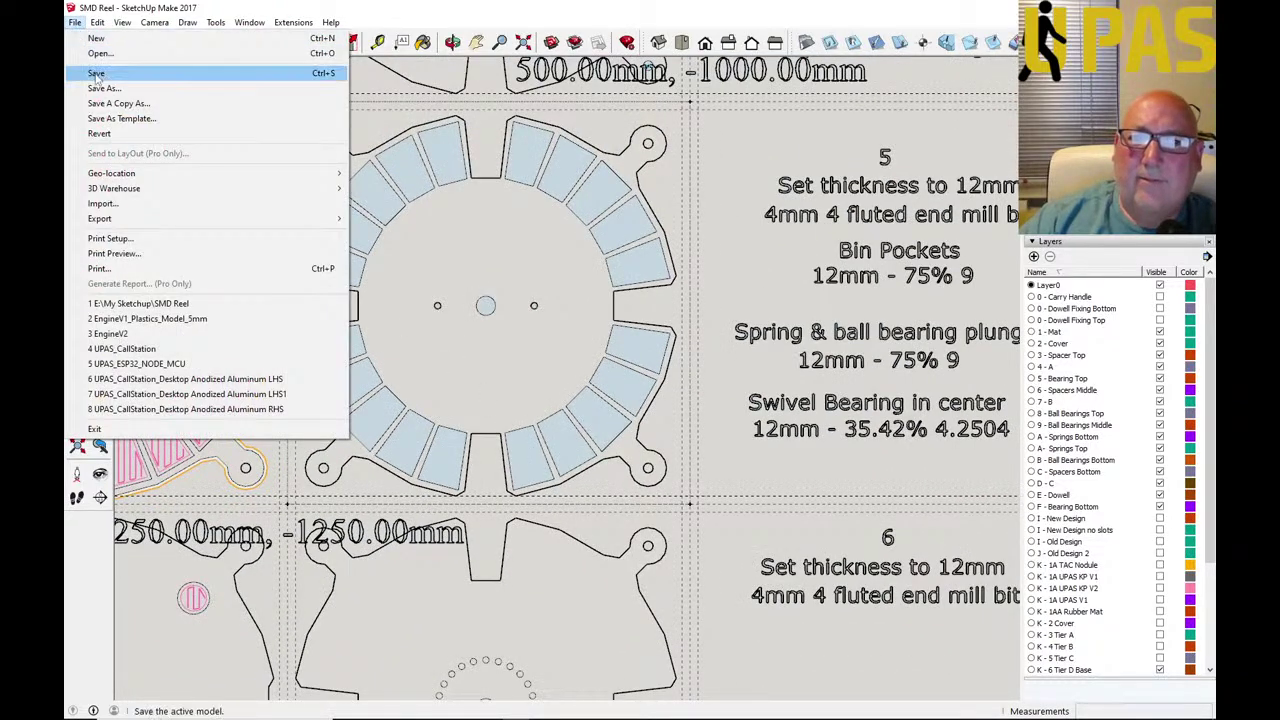
key(Return)
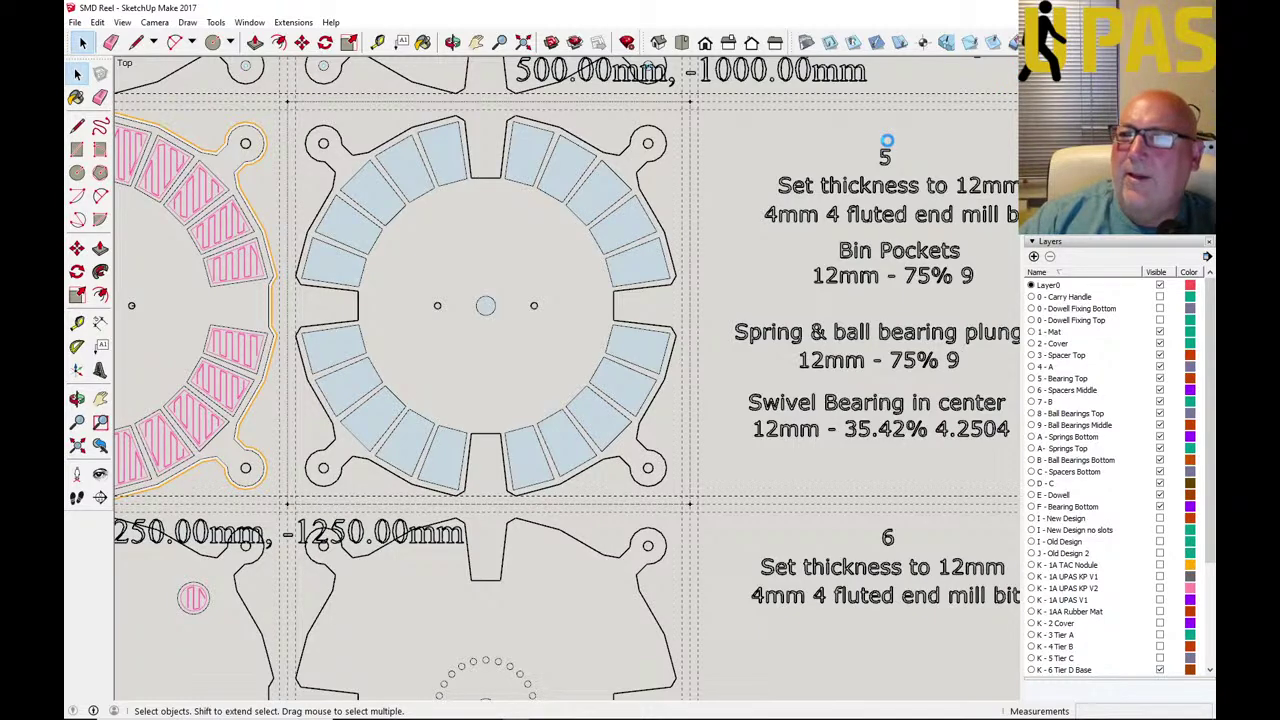
Pocket the center swivel bearing circle of the step 5 panel at 35.42% depth.
key(e)
click(1014, 44)
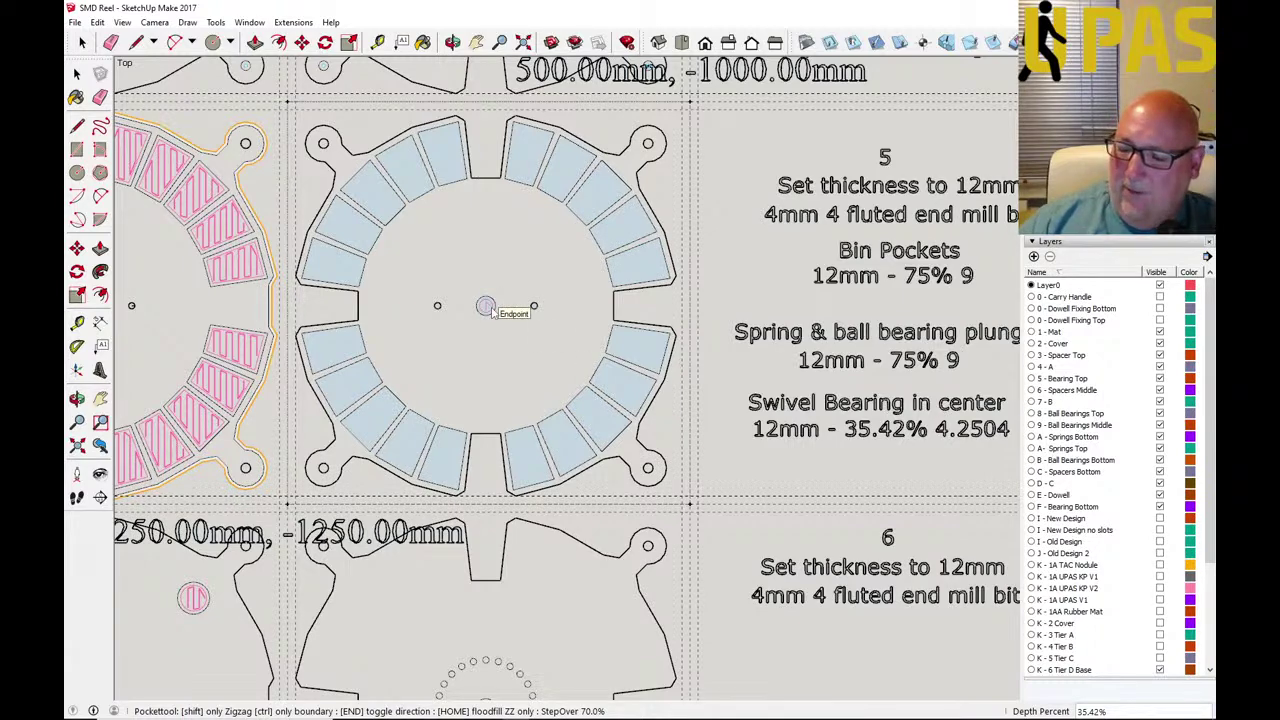
text(35.42%)
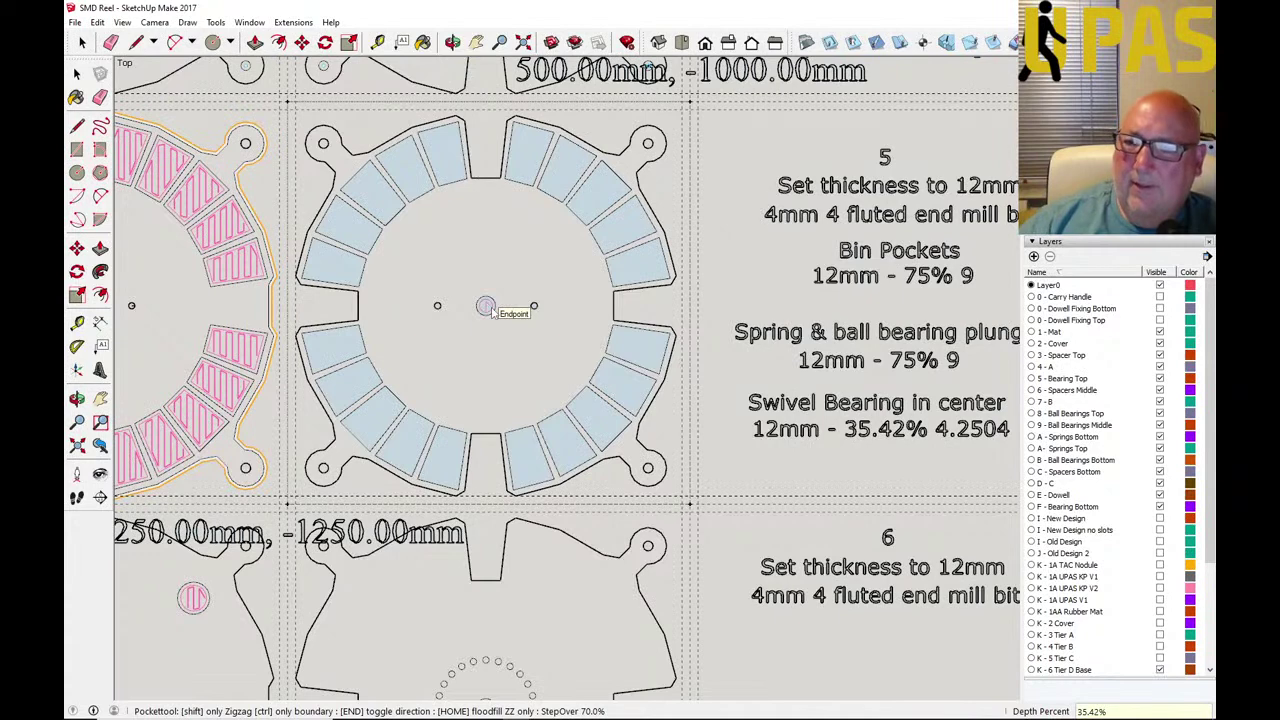
key(Return)
click(485, 306)
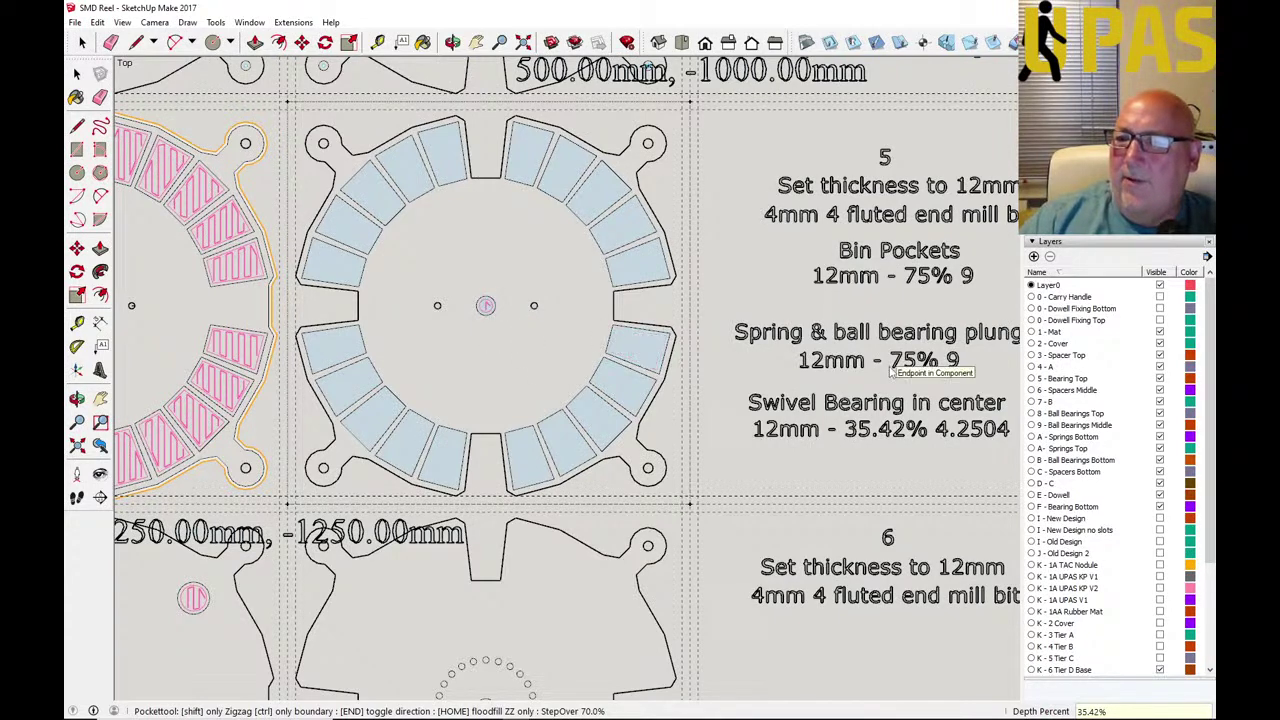
Add plunge points at 100% depth to the two small holes on either side of the center swivel bearing pocket.
click(924, 42)
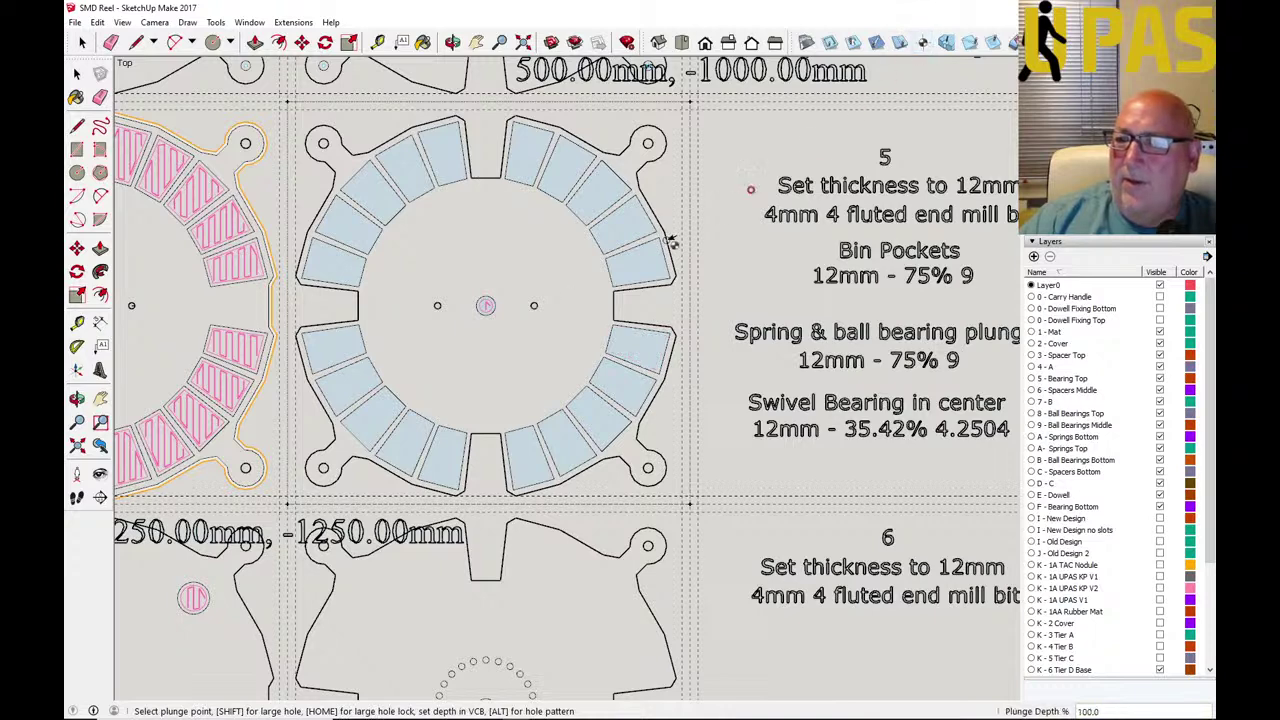
scroll(437, 303, up, 6)
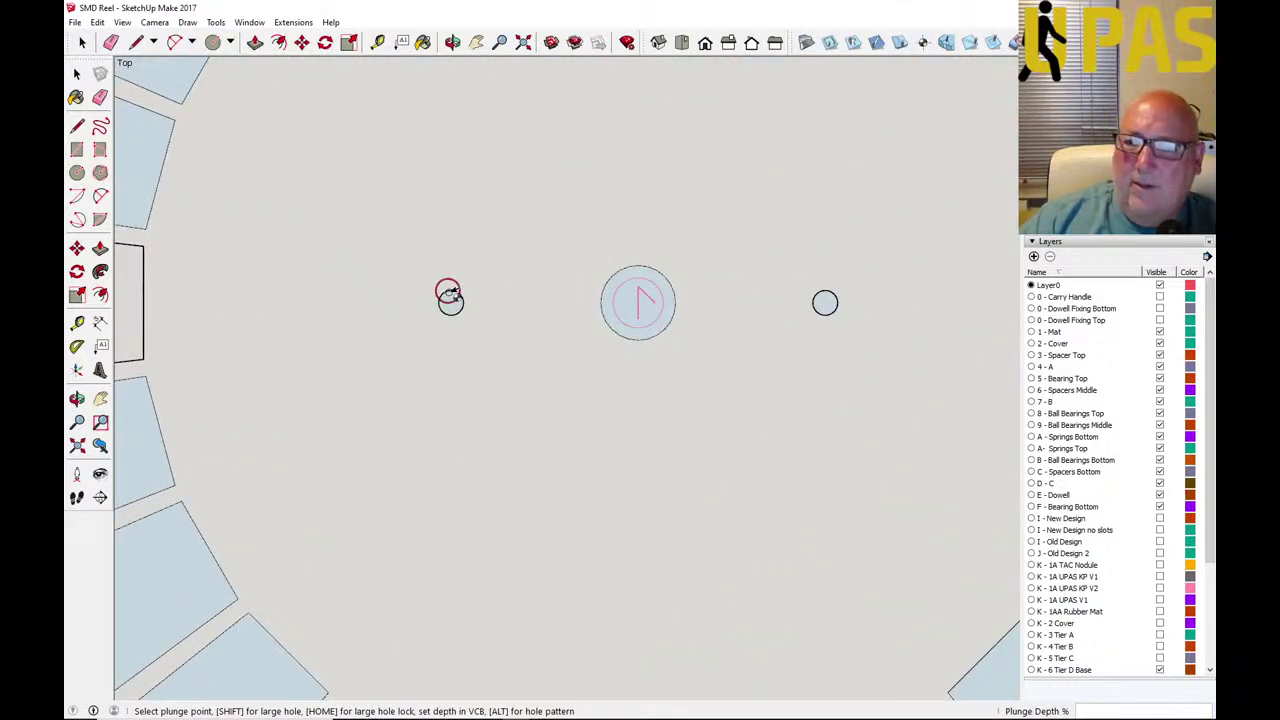
click(450, 299)
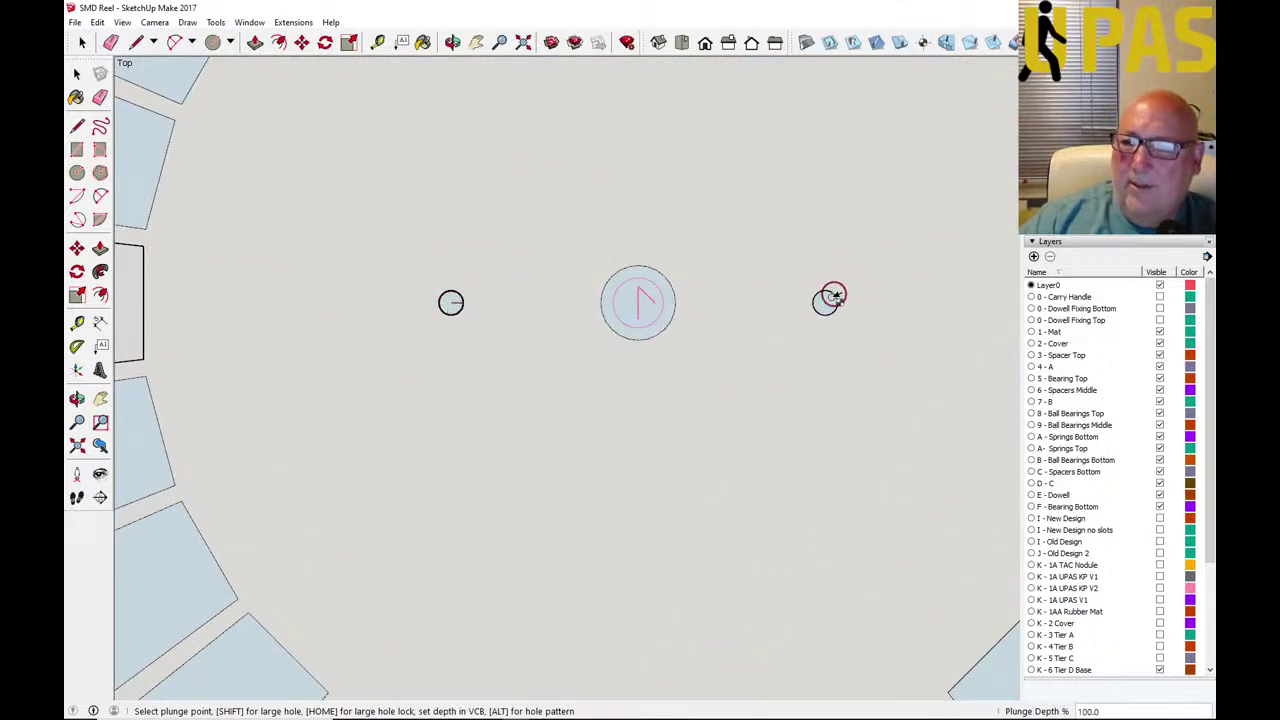
click(832, 298)
scroll(655, 360, down, 2)
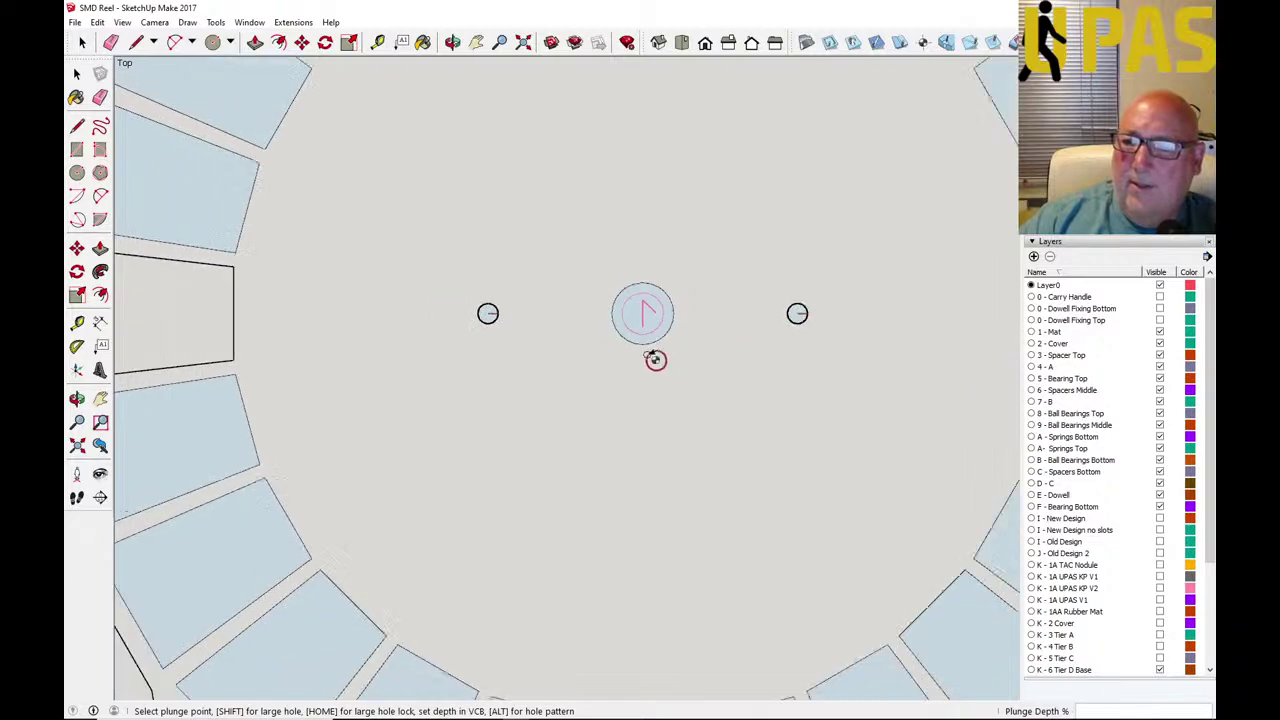
Pocket all the bin faces around the ring of the step 5 panel at 75% depth.
scroll(655, 360, down, 5)
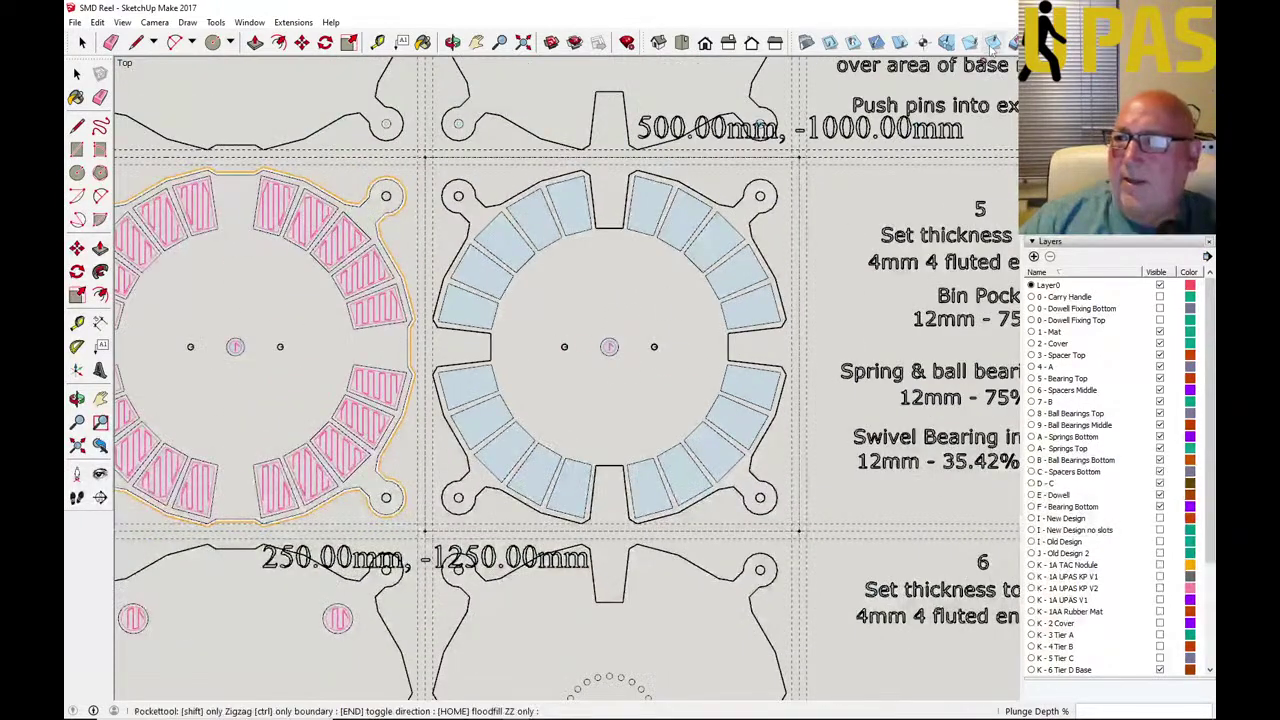
click(993, 42)
scroll(617, 287, down, 1)
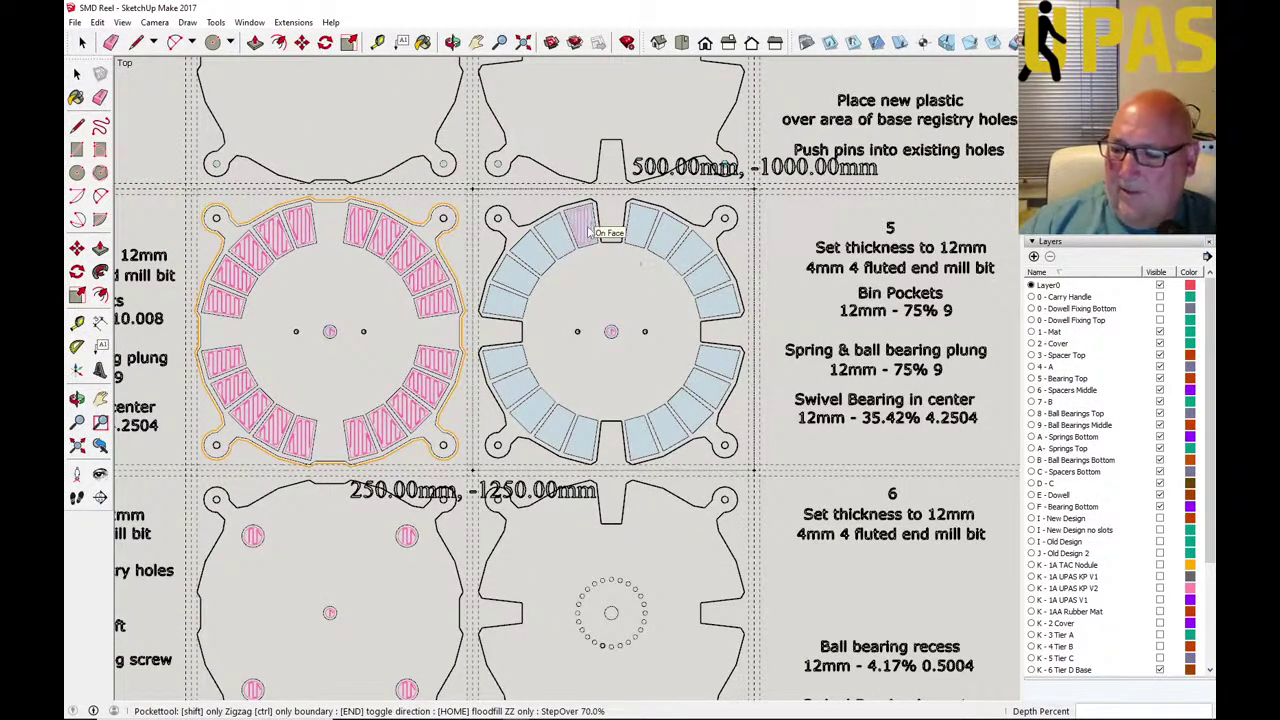
text(75)
key(Return)
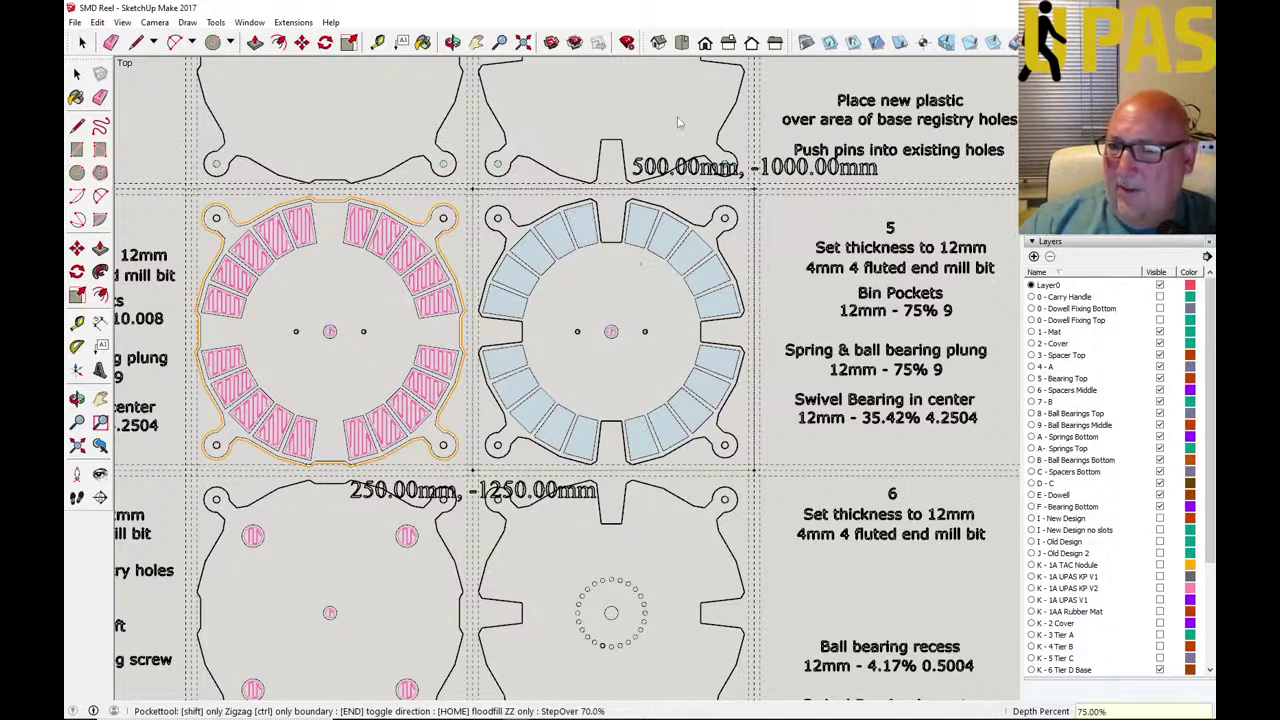
click(585, 234)
click(556, 240)
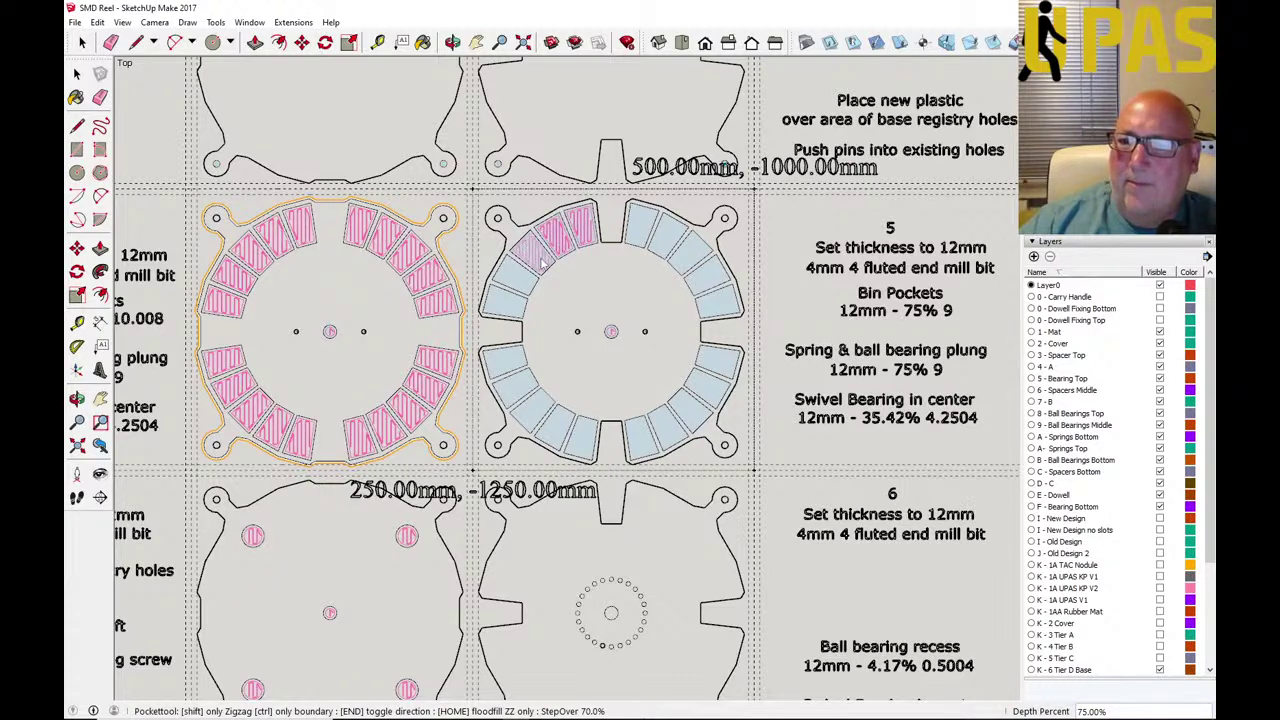
click(536, 258)
click(520, 280)
click(507, 301)
click(507, 362)
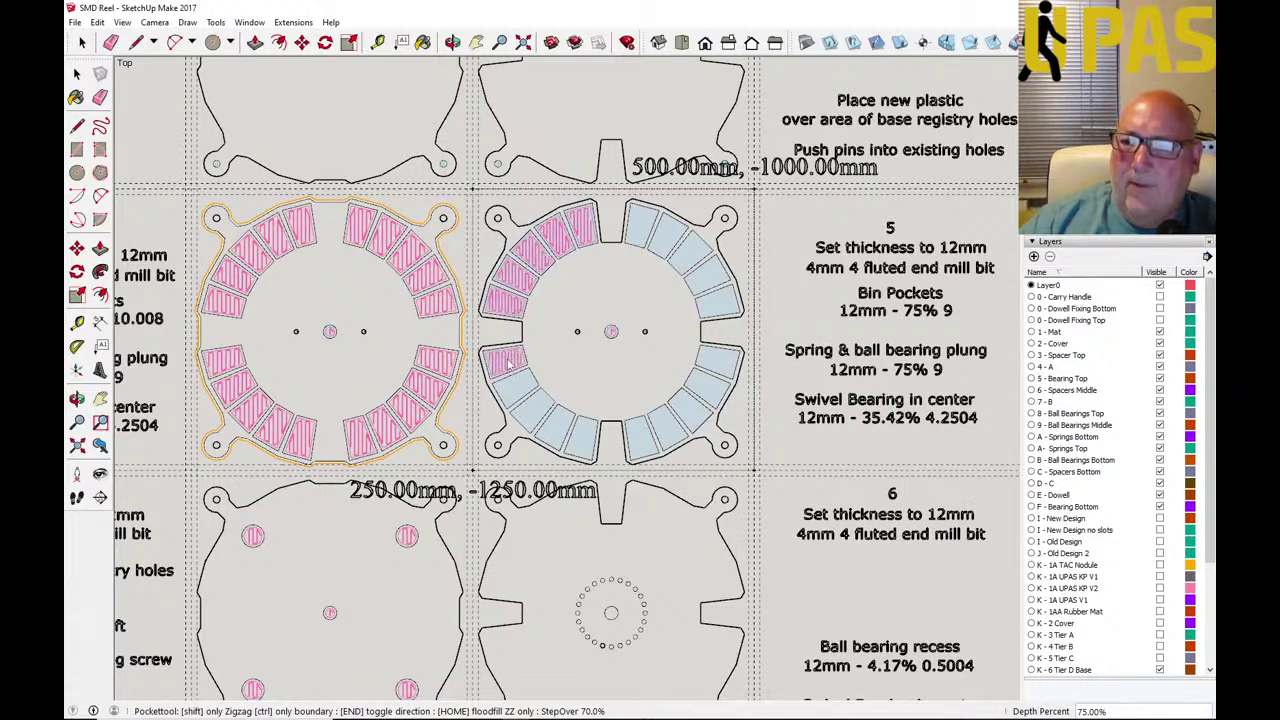
click(511, 392)
click(531, 416)
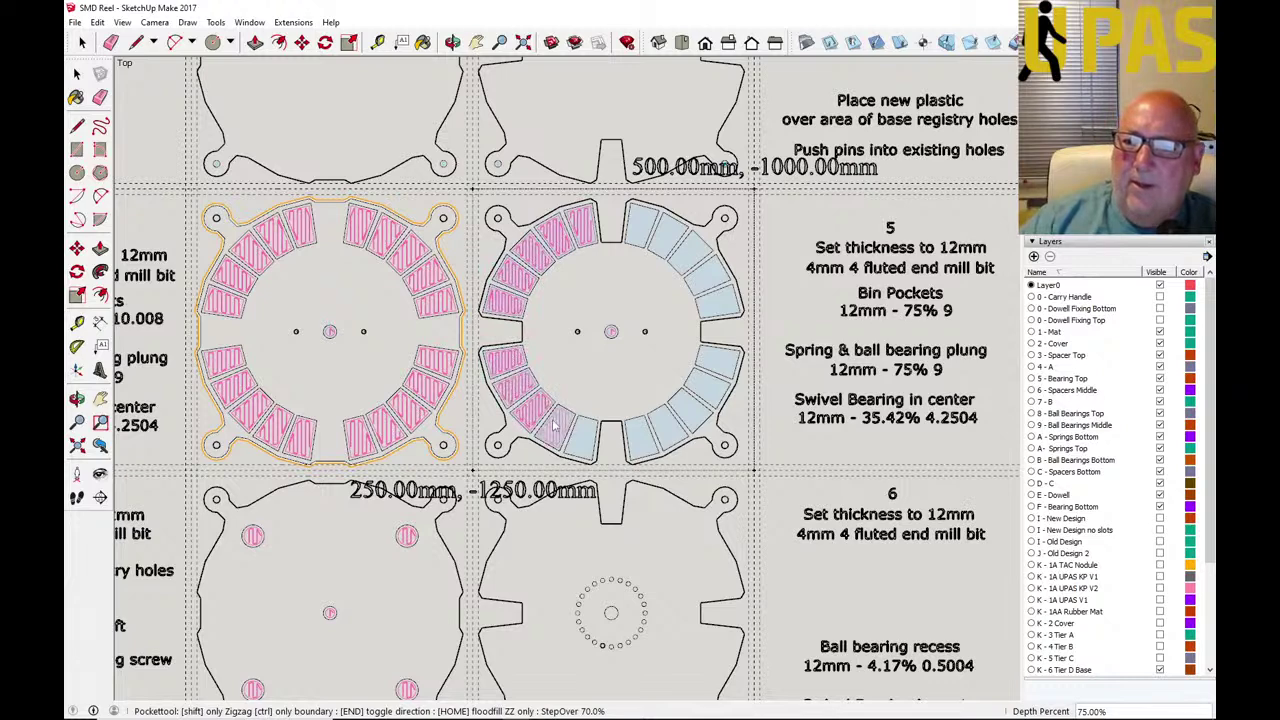
click(555, 430)
click(590, 437)
click(640, 433)
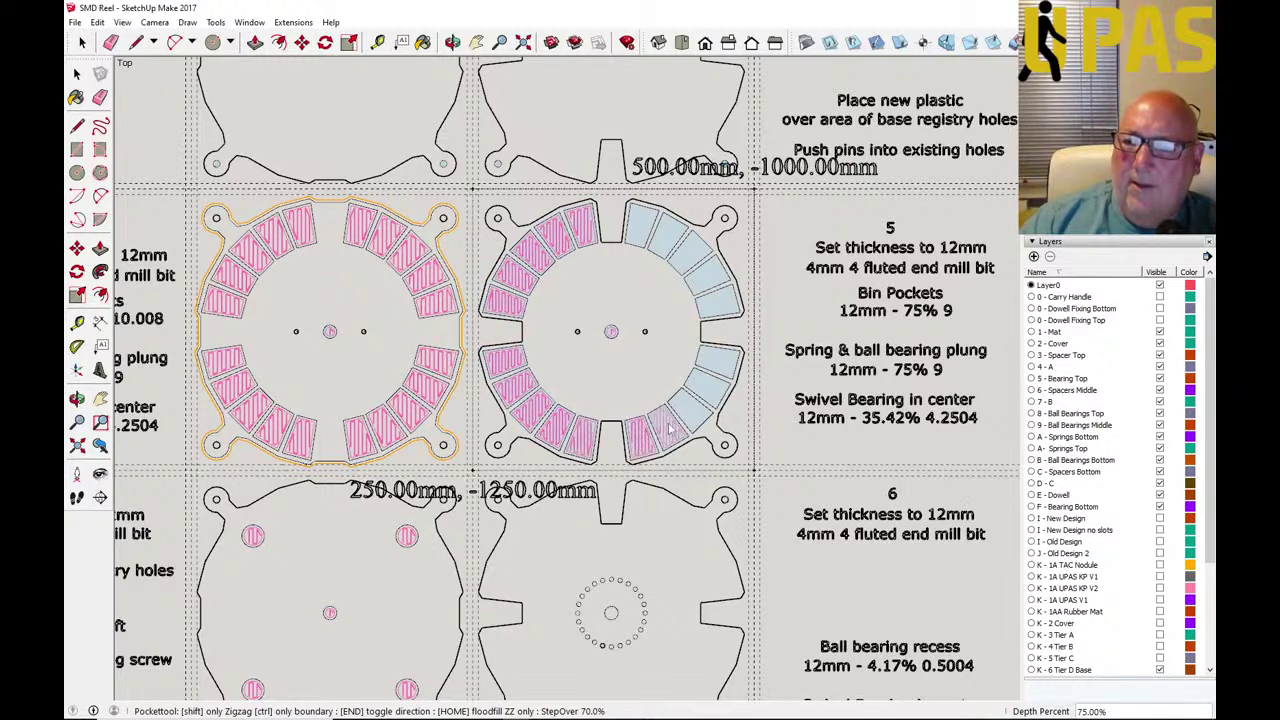
click(667, 420)
click(690, 413)
click(707, 388)
click(718, 362)
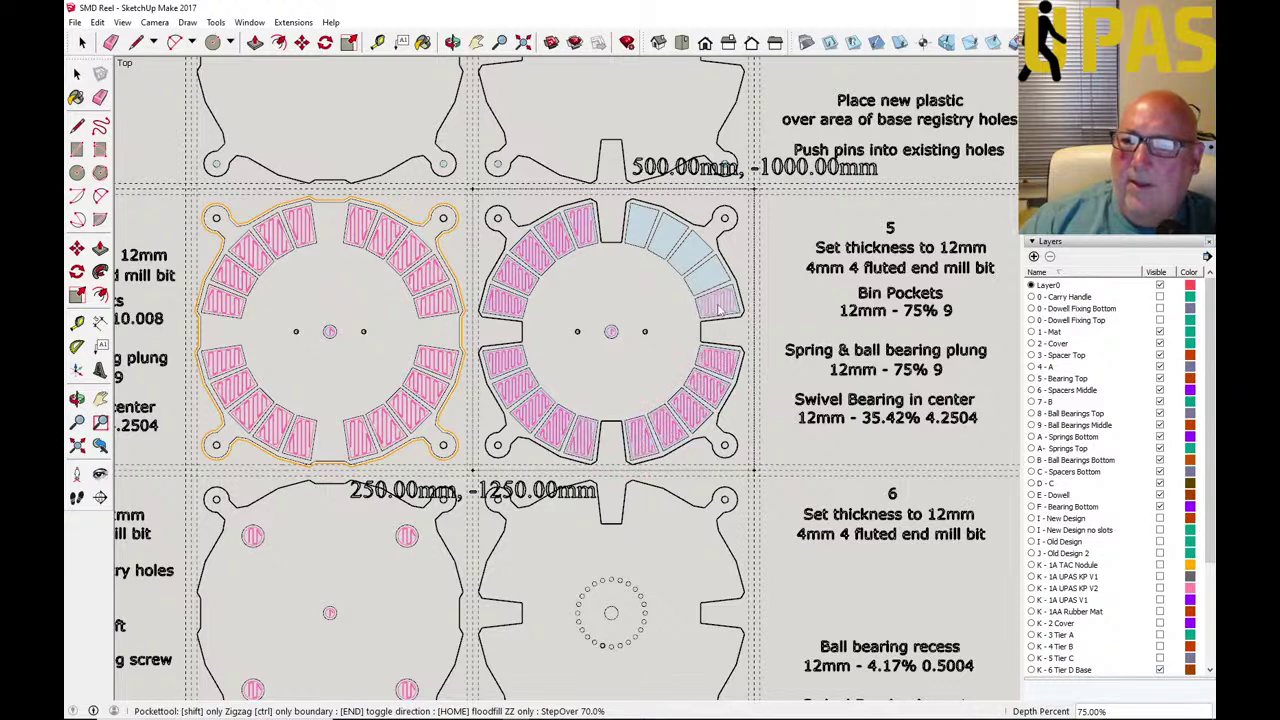
click(720, 305)
click(710, 288)
click(691, 258)
click(667, 236)
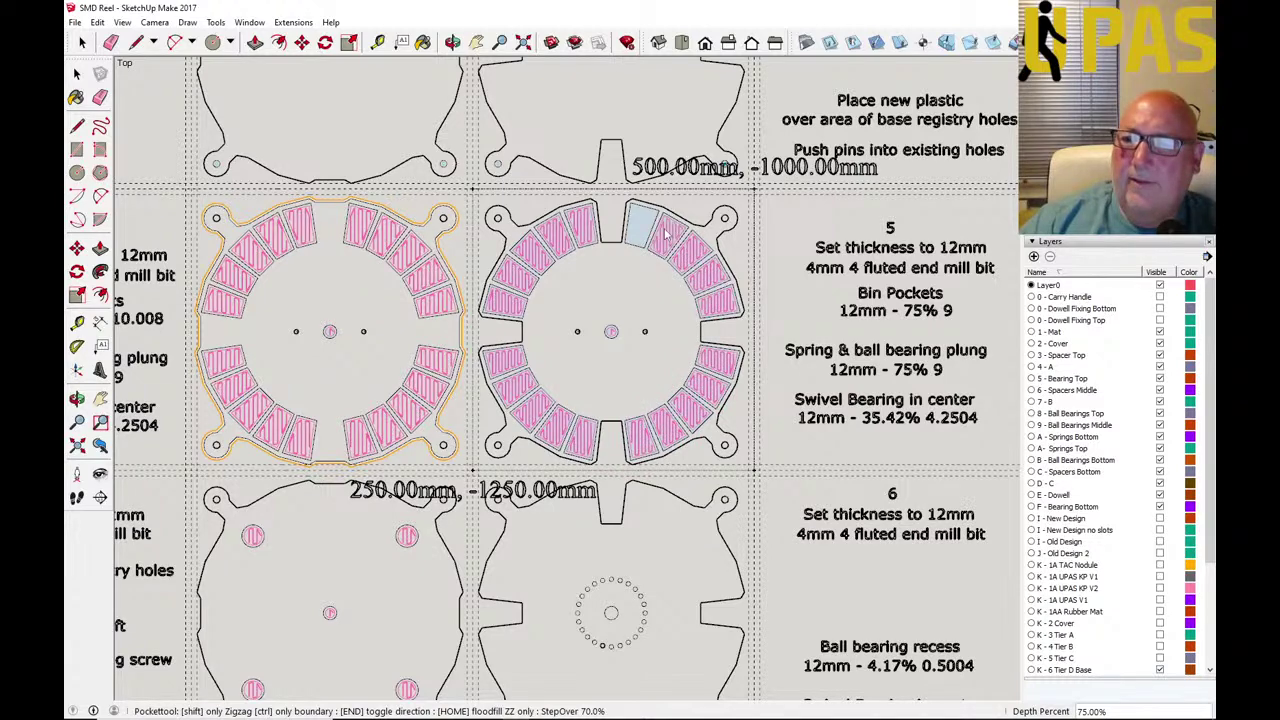
click(645, 228)
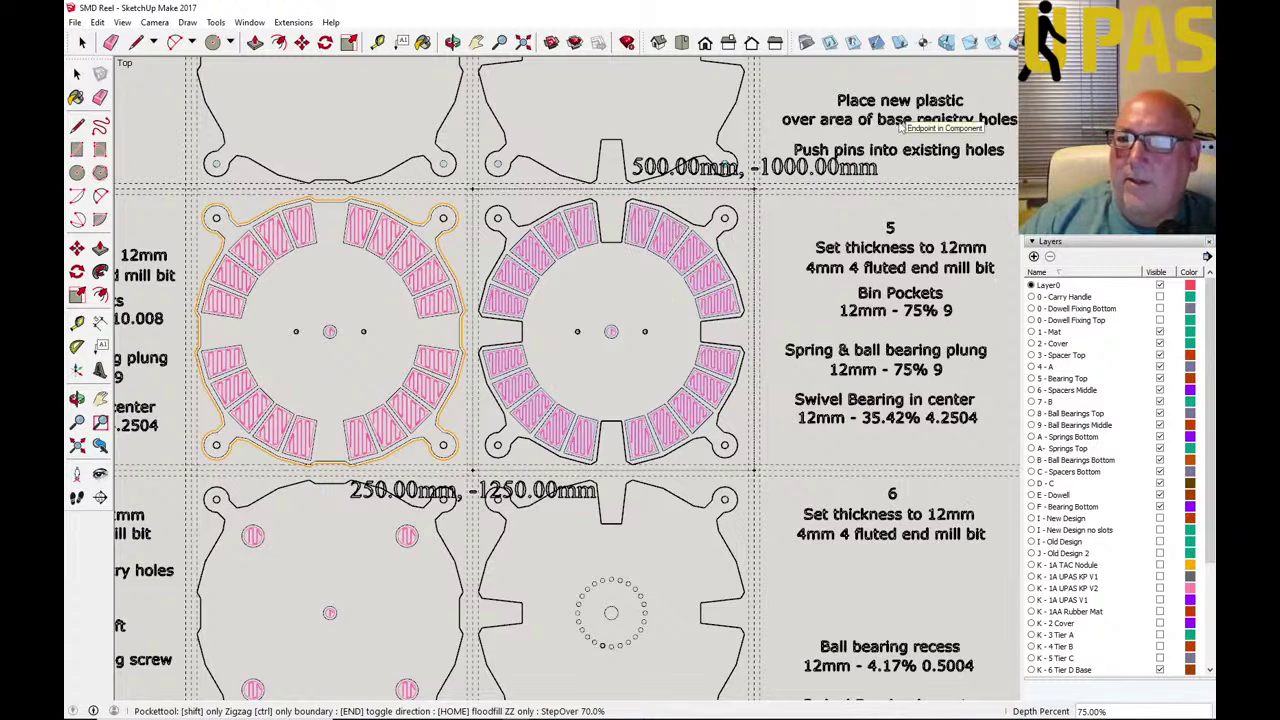
Add an outside cut around the full outline of the step 5 panel.
click(829, 42)
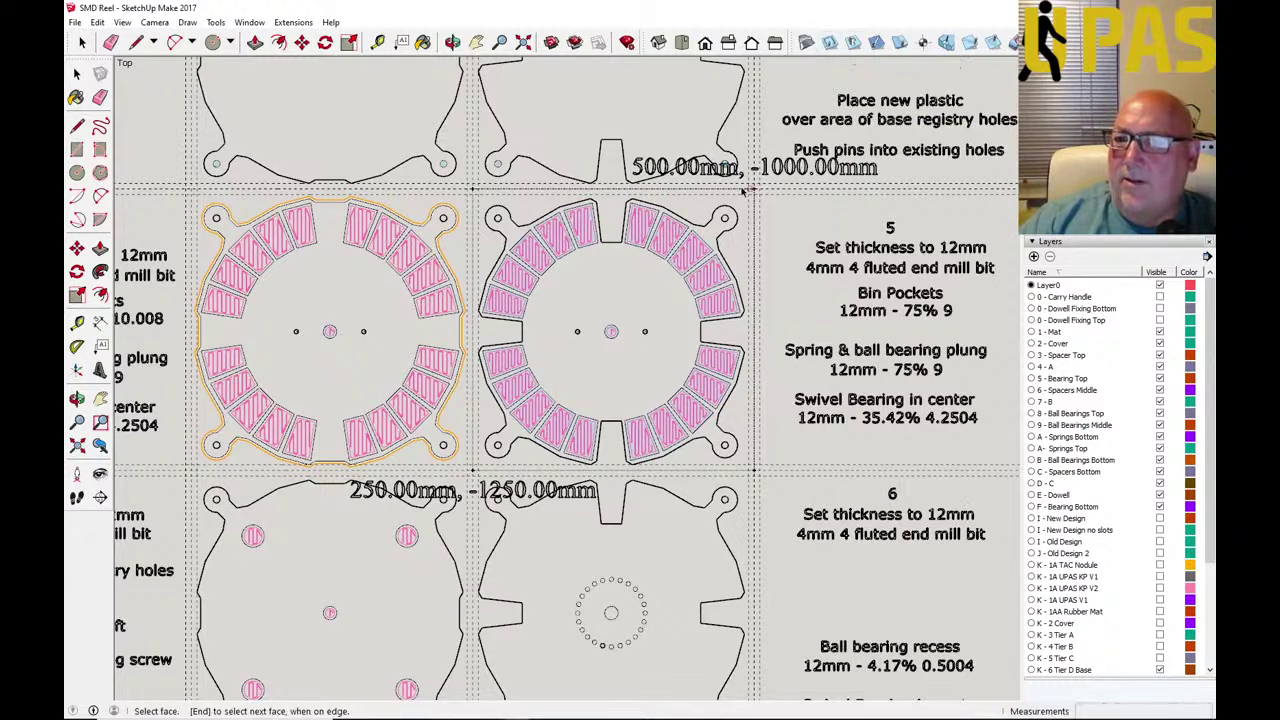
click(692, 222)
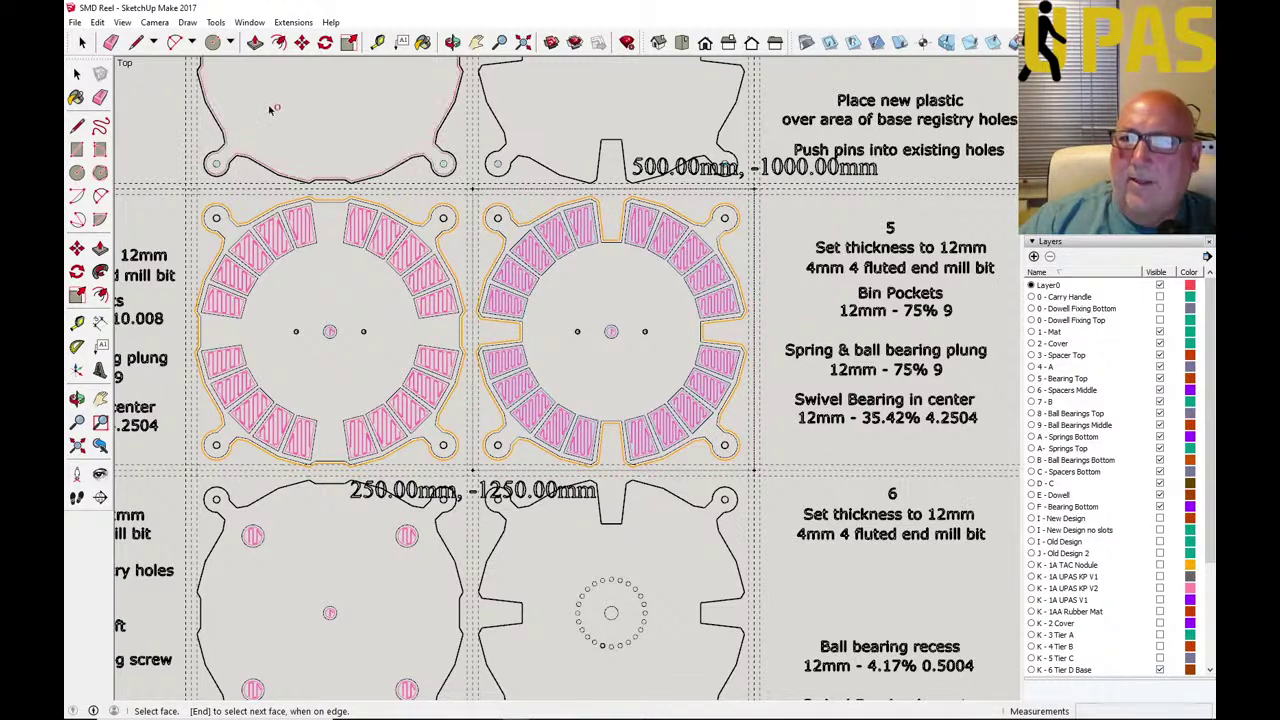
click(75, 22)
key(Escape)
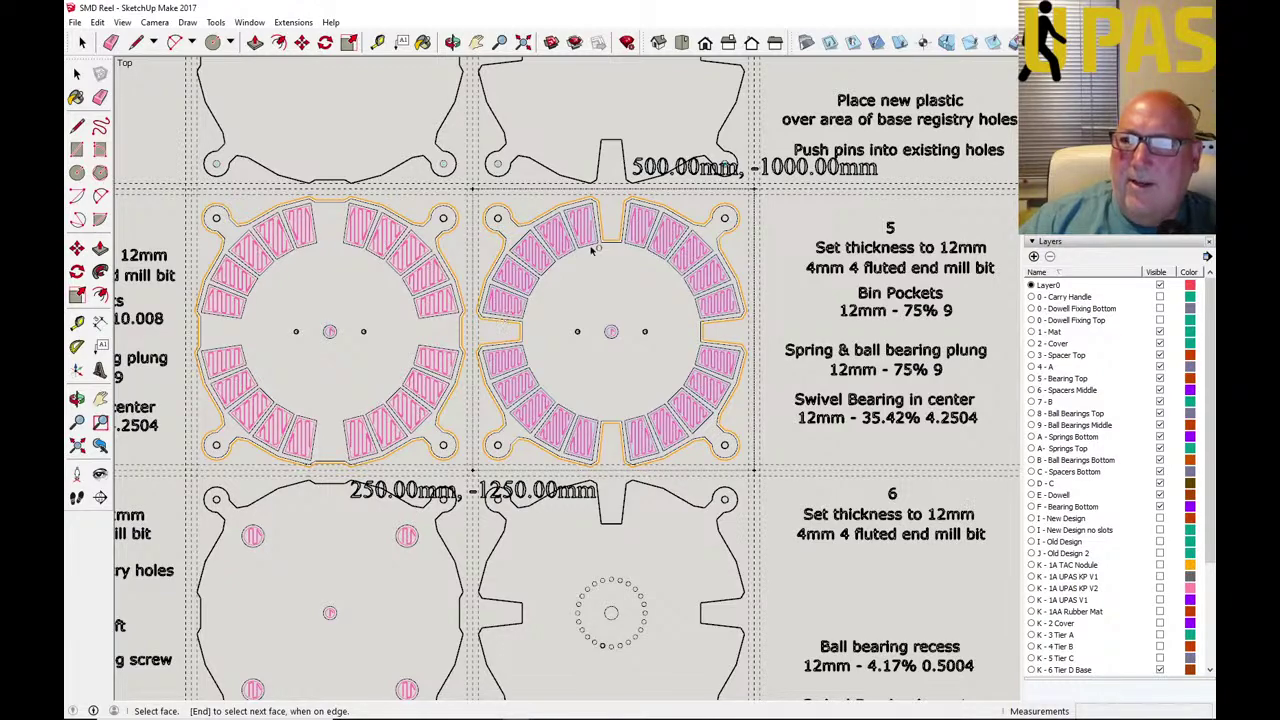
click(970, 43)
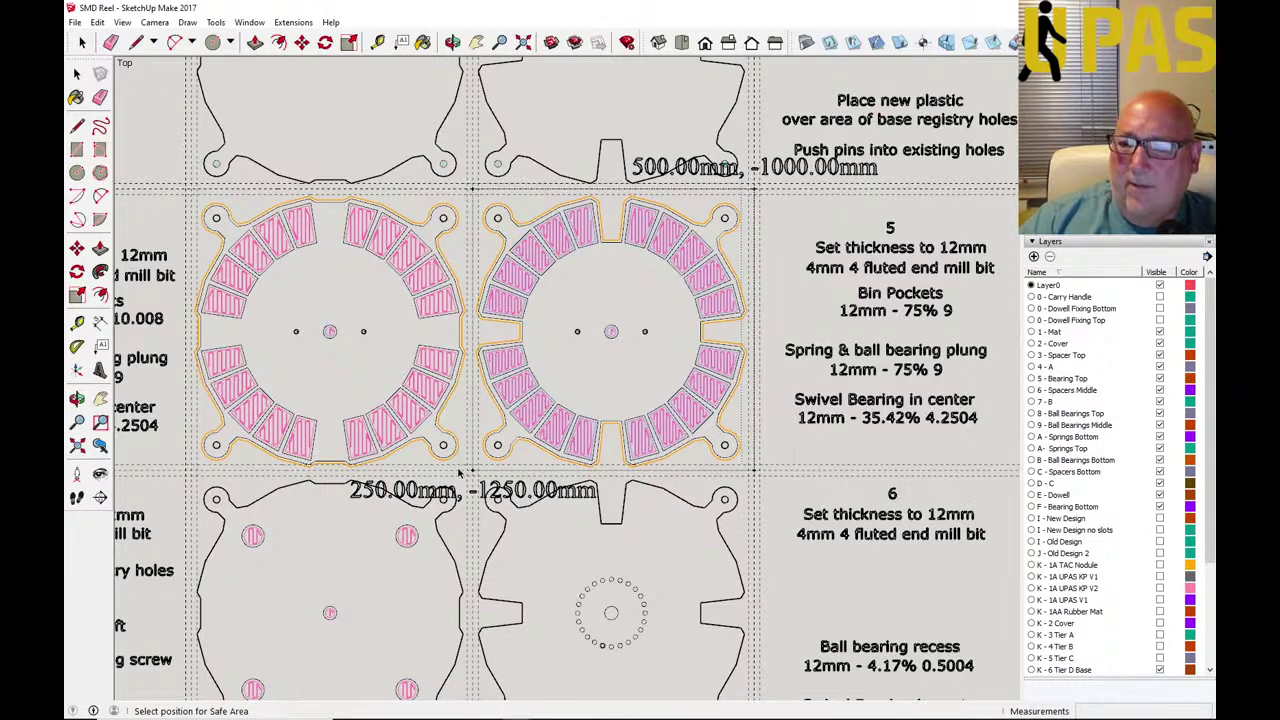
scroll(460, 470, up, 5)
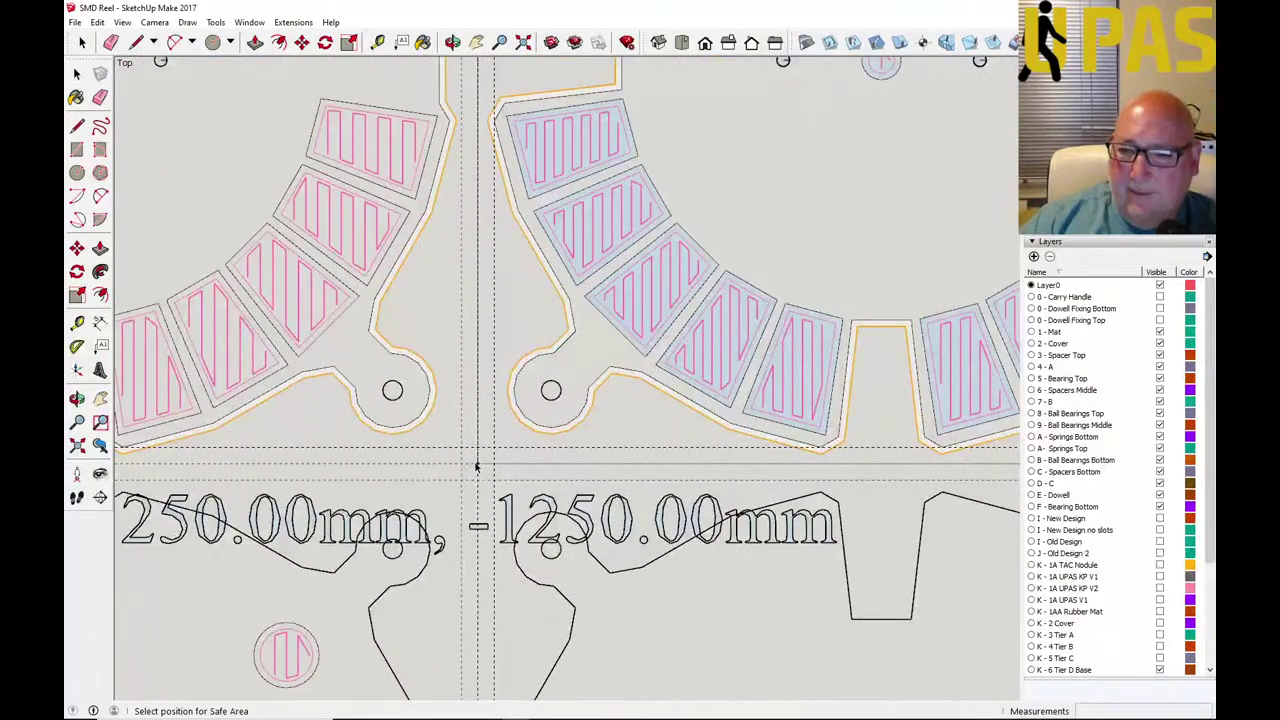
key(space)
scroll(410, 472, down, 2)
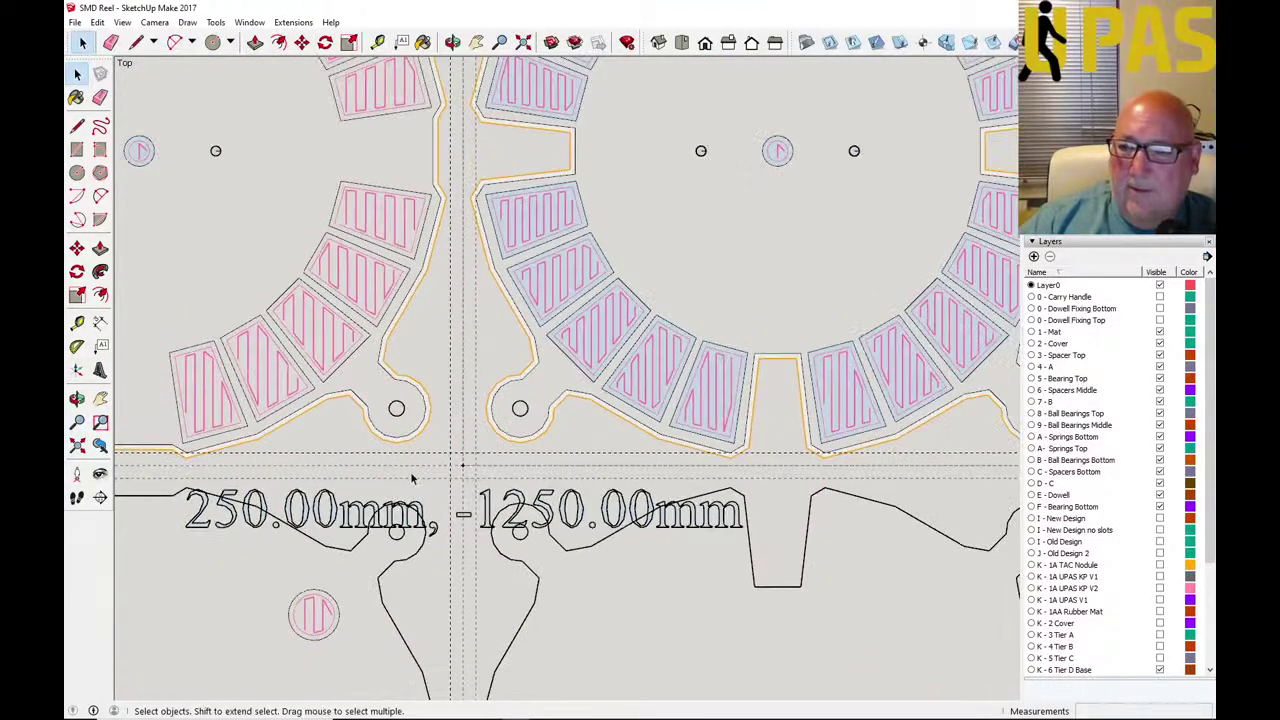
Generate the step 5 panel's G-code and save it over the existing SMD Reel_Step_5_12mm_TiersUpper.cnc.
scroll(410, 478, down, 4)
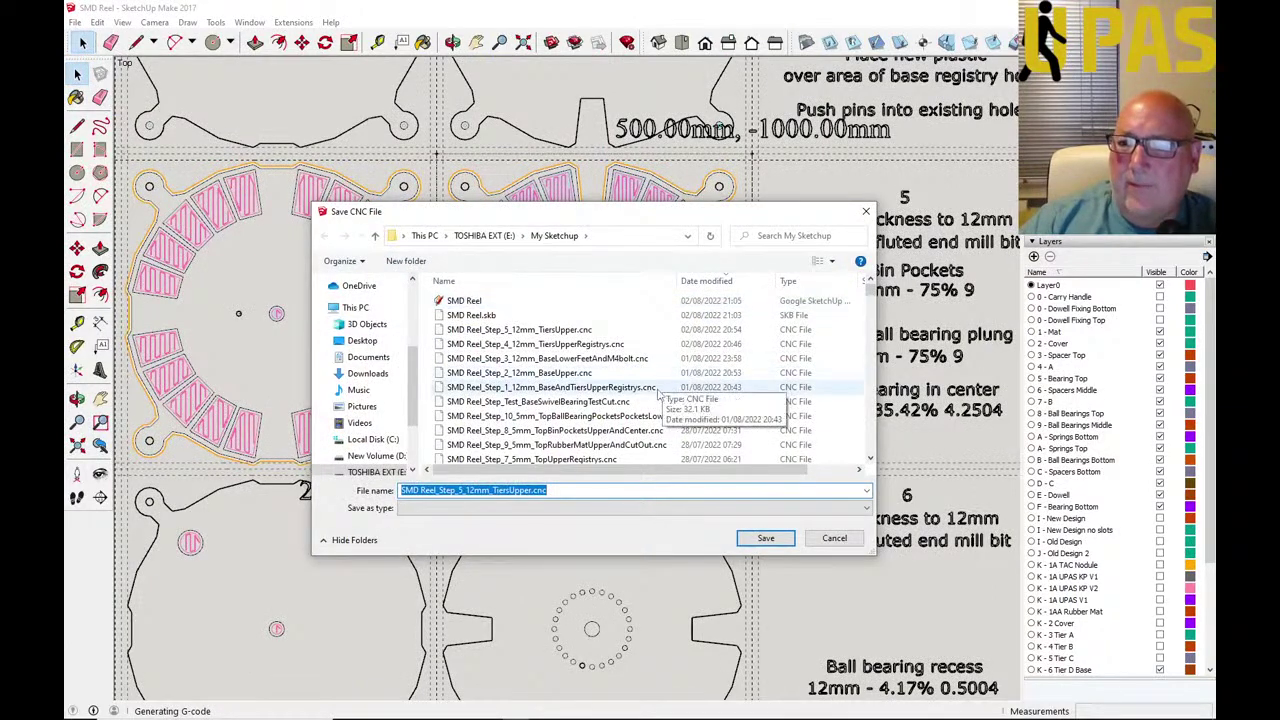
drag(645, 222, 535, 231)
scroll(440, 400, down, 3)
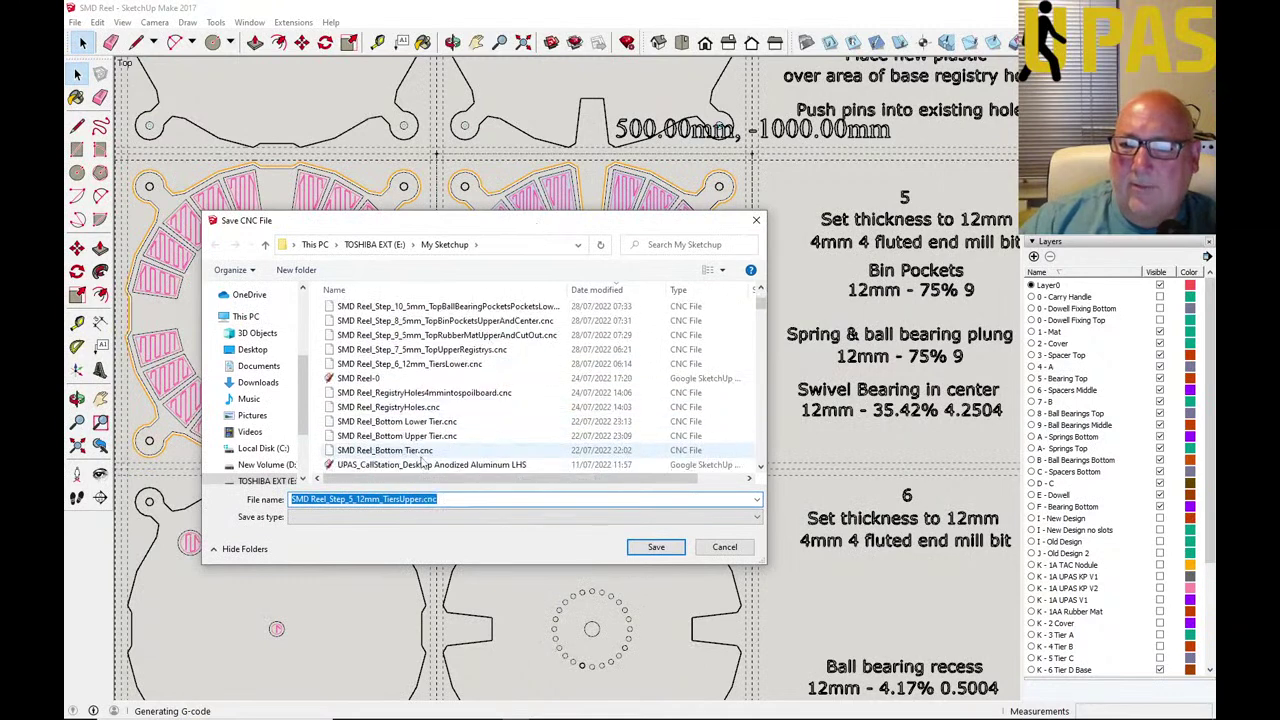
scroll(420, 357, up, 3)
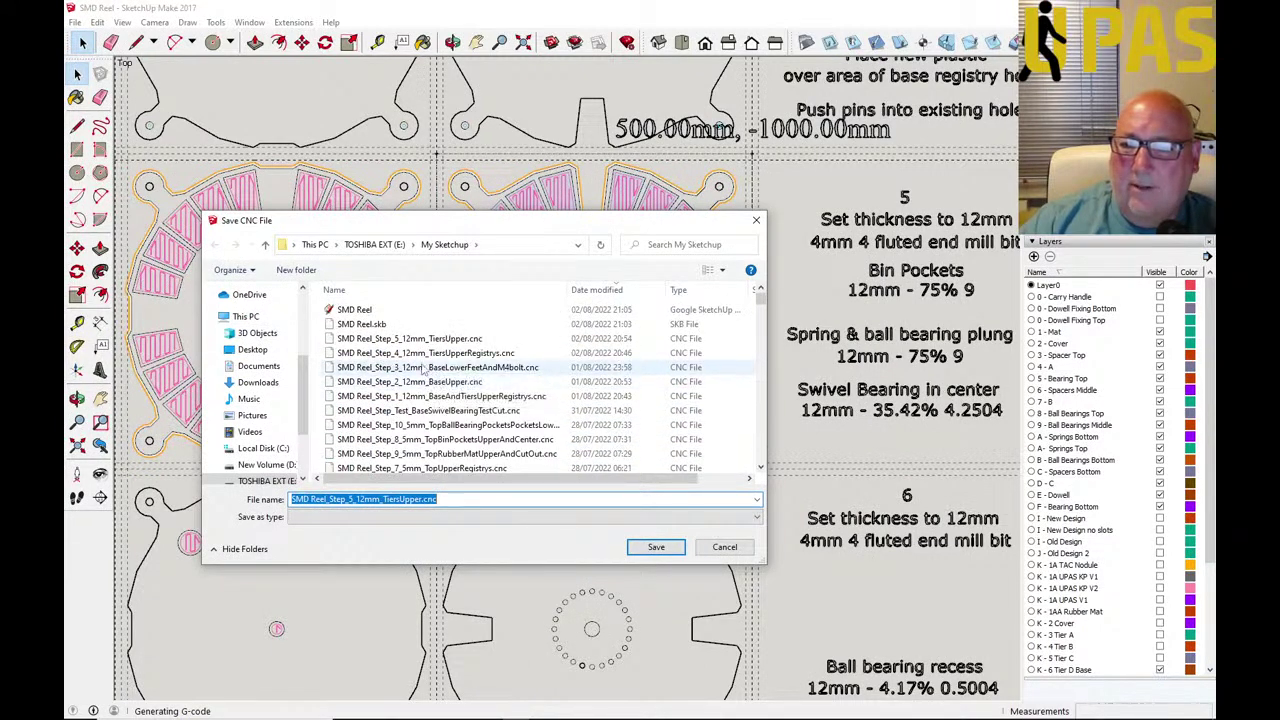
click(415, 339)
click(656, 547)
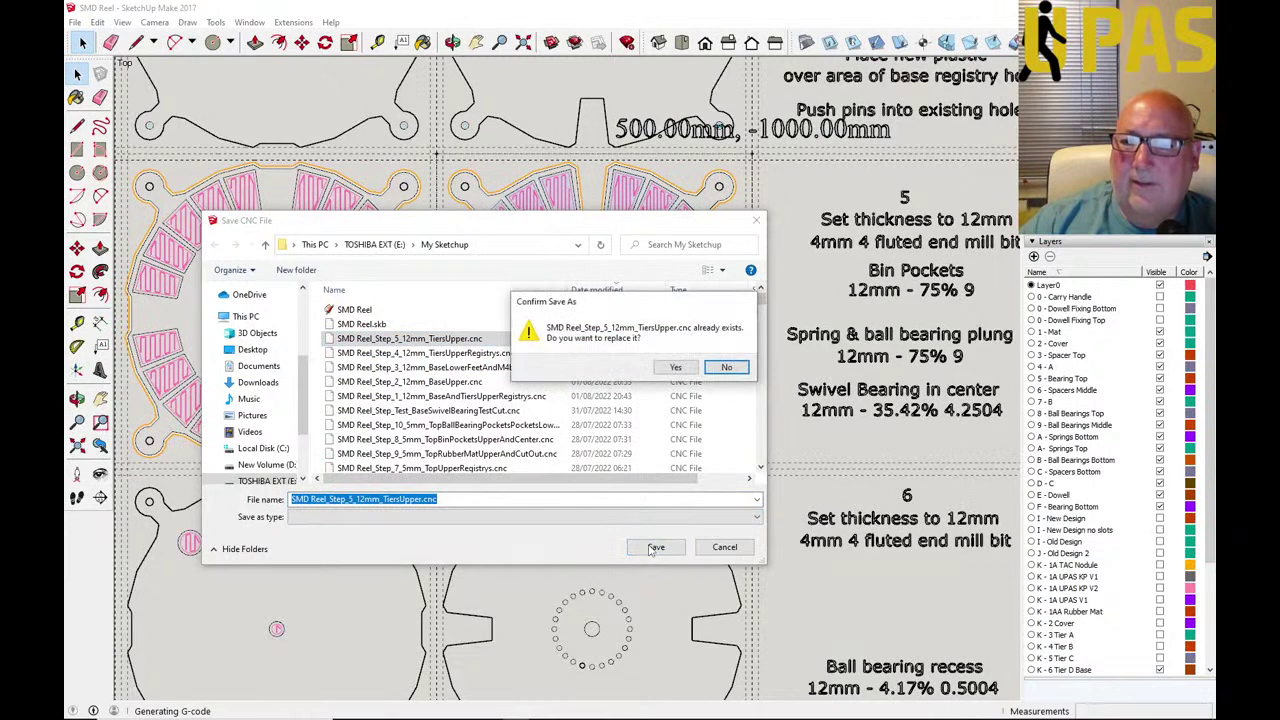
click(676, 368)
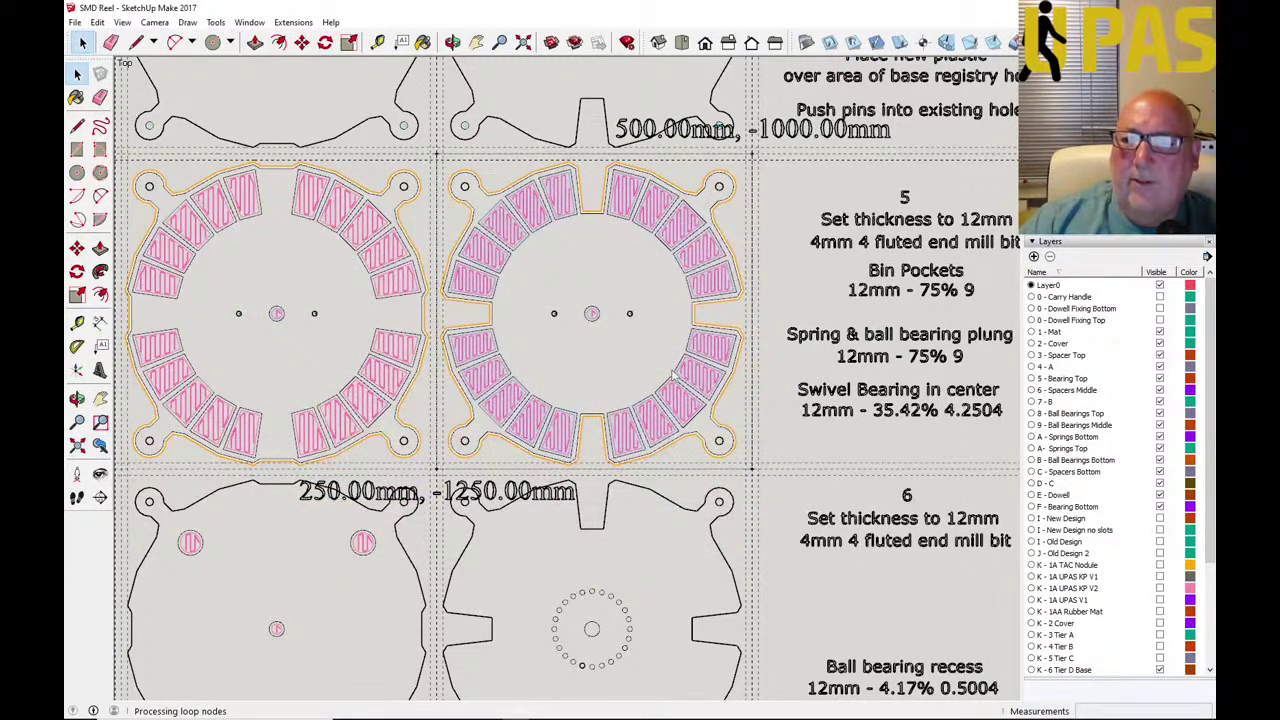
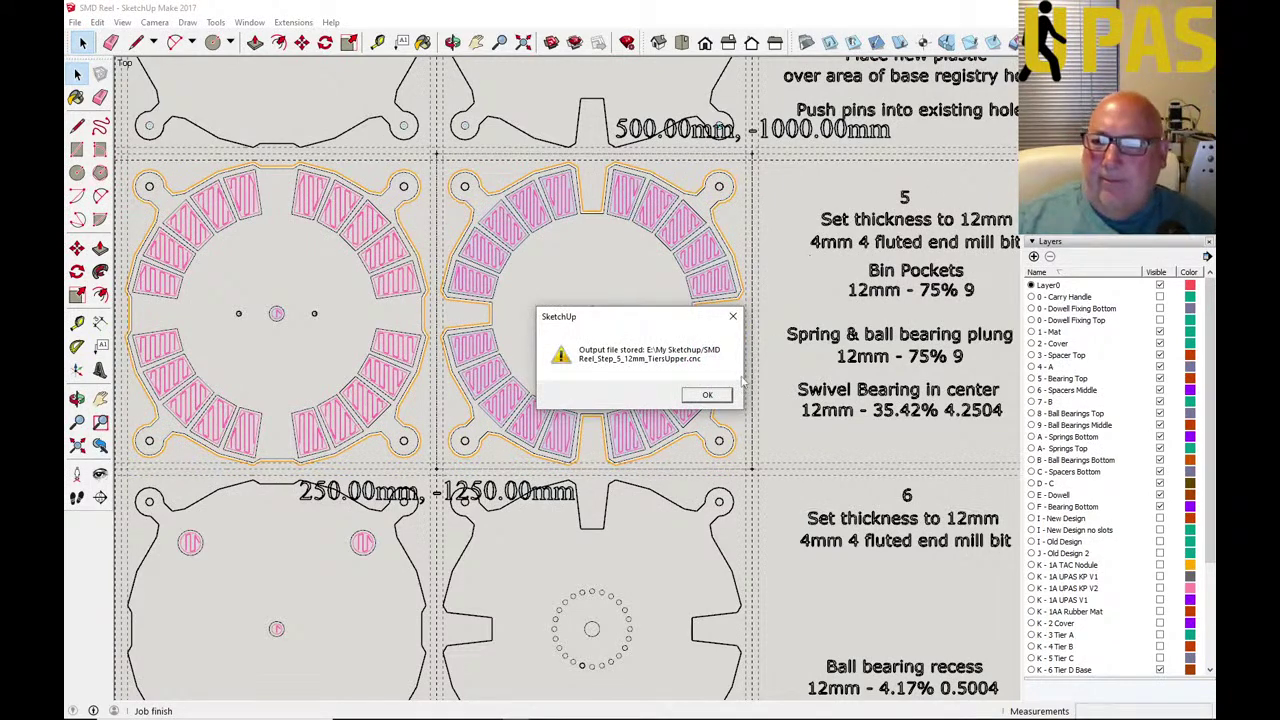
click(716, 399)
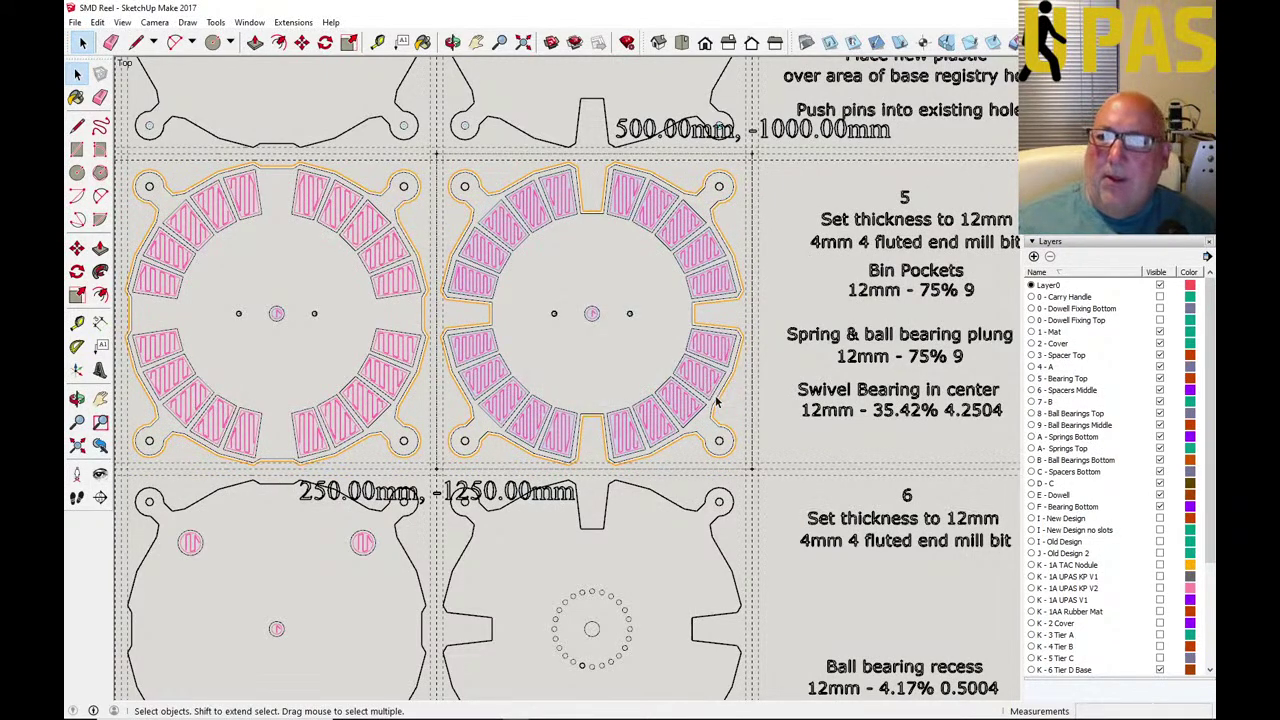
Pocket the center swivel bearing circle of the step 6 panel at 35.42% depth.
scroll(572, 346, down, 3)
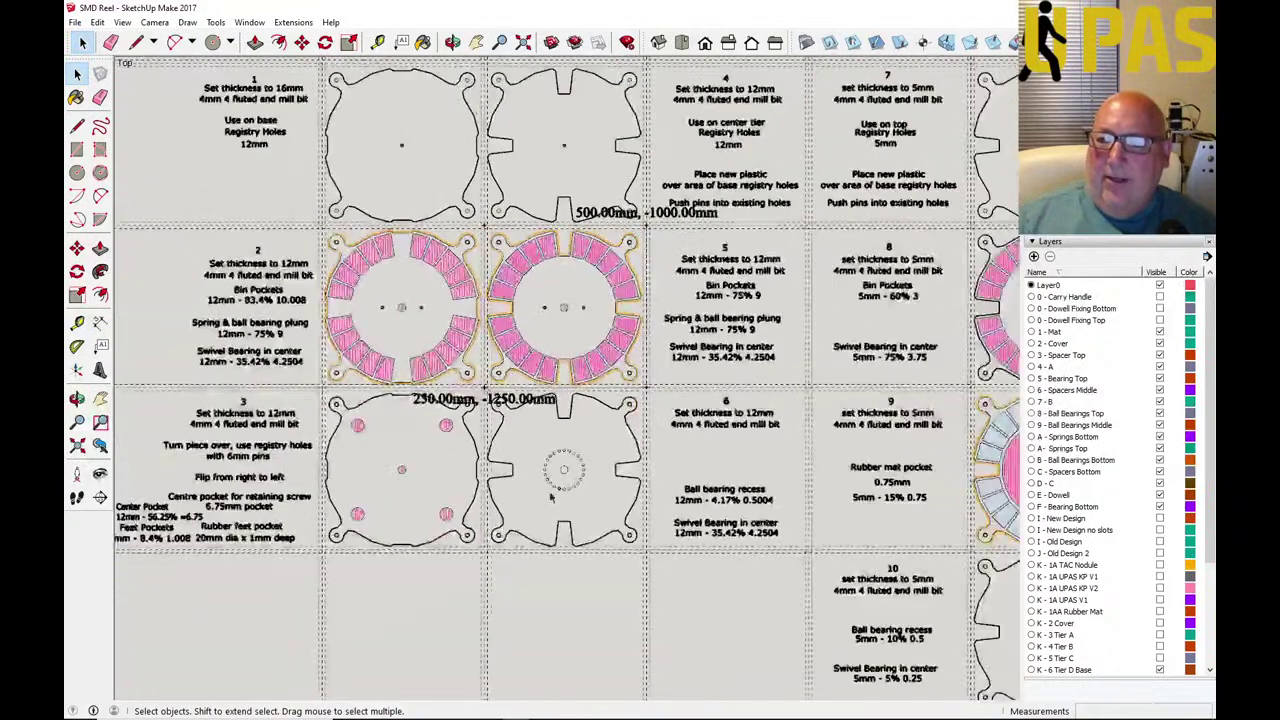
scroll(551, 497, up, 5)
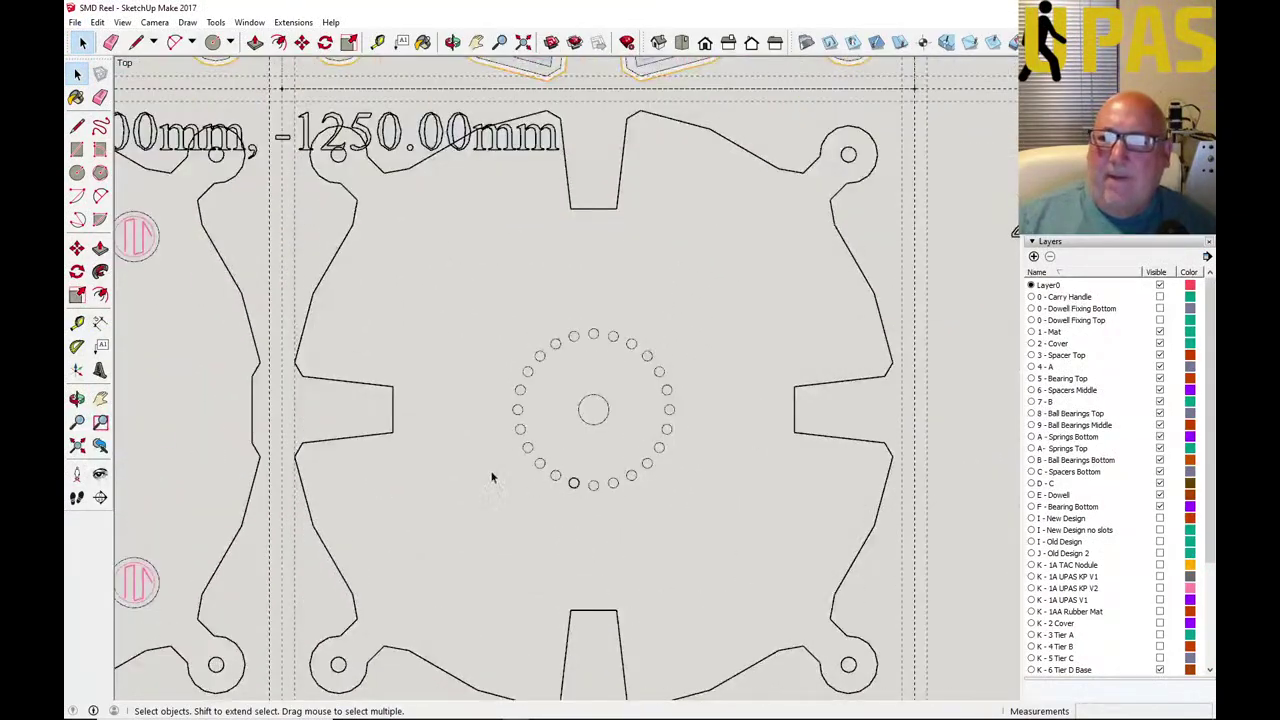
scroll(486, 473, down, 1)
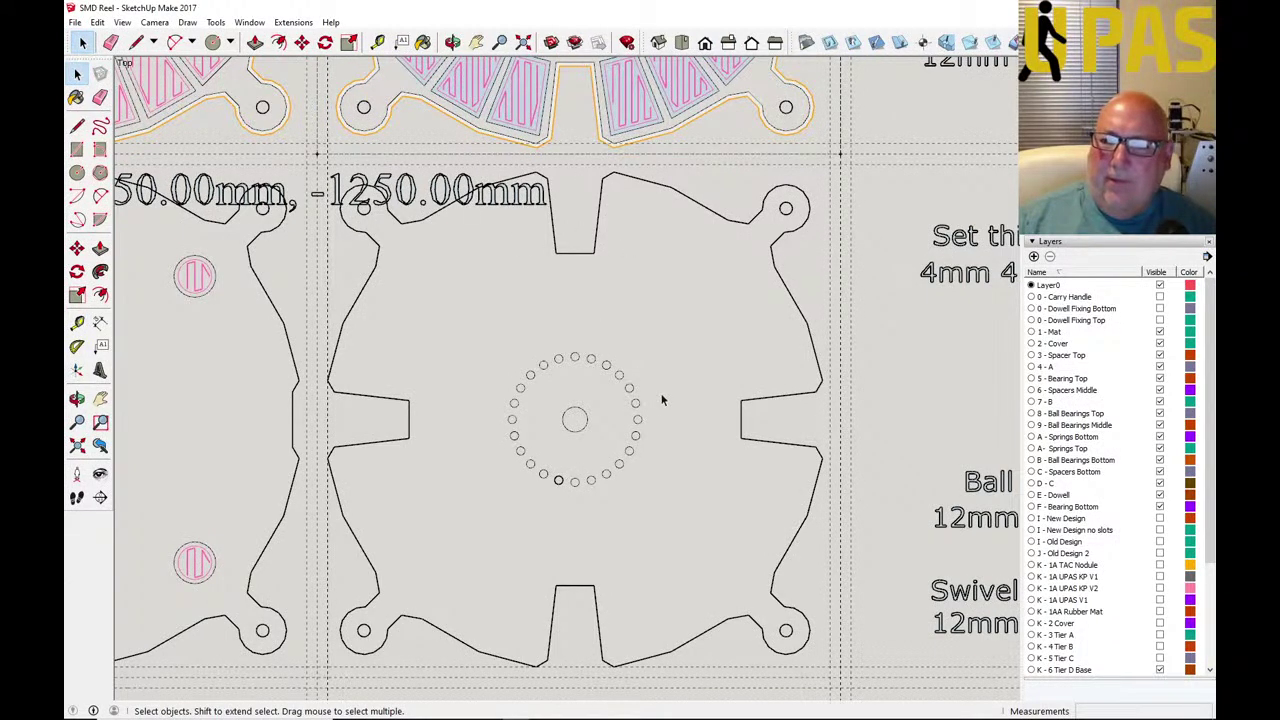
scroll(504, 400, down, 2)
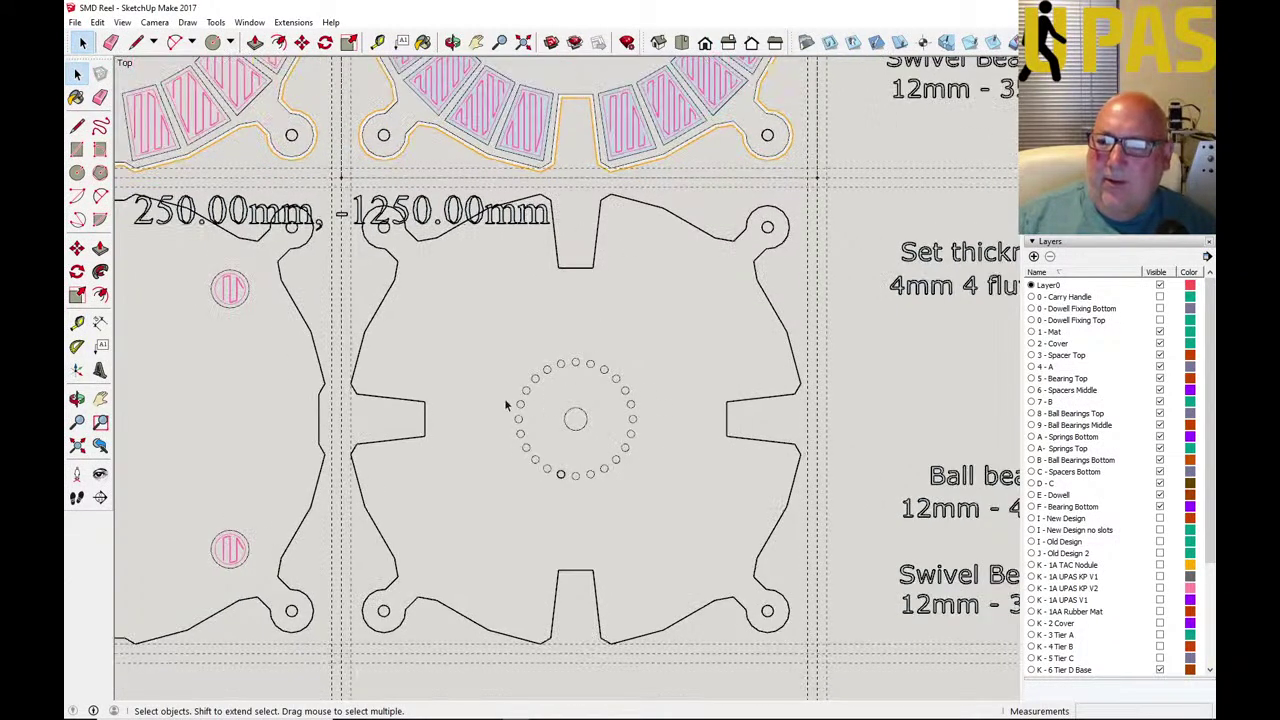
click(994, 44)
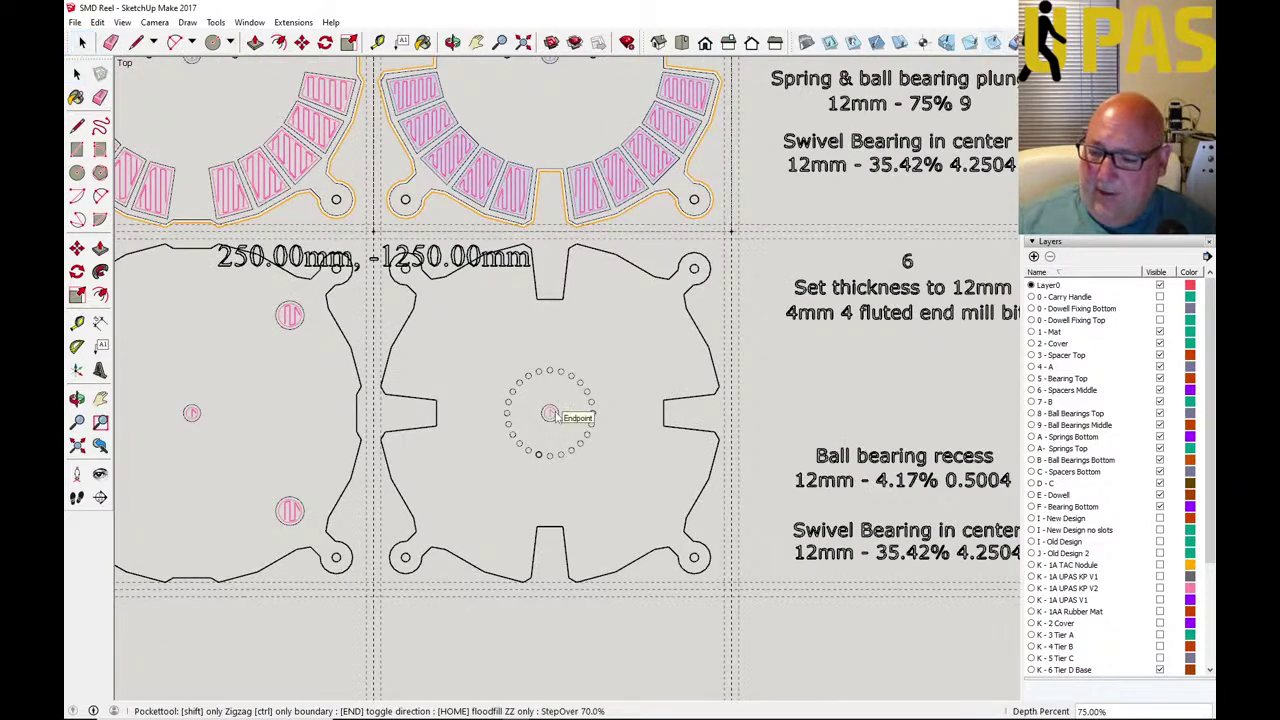
text(35)
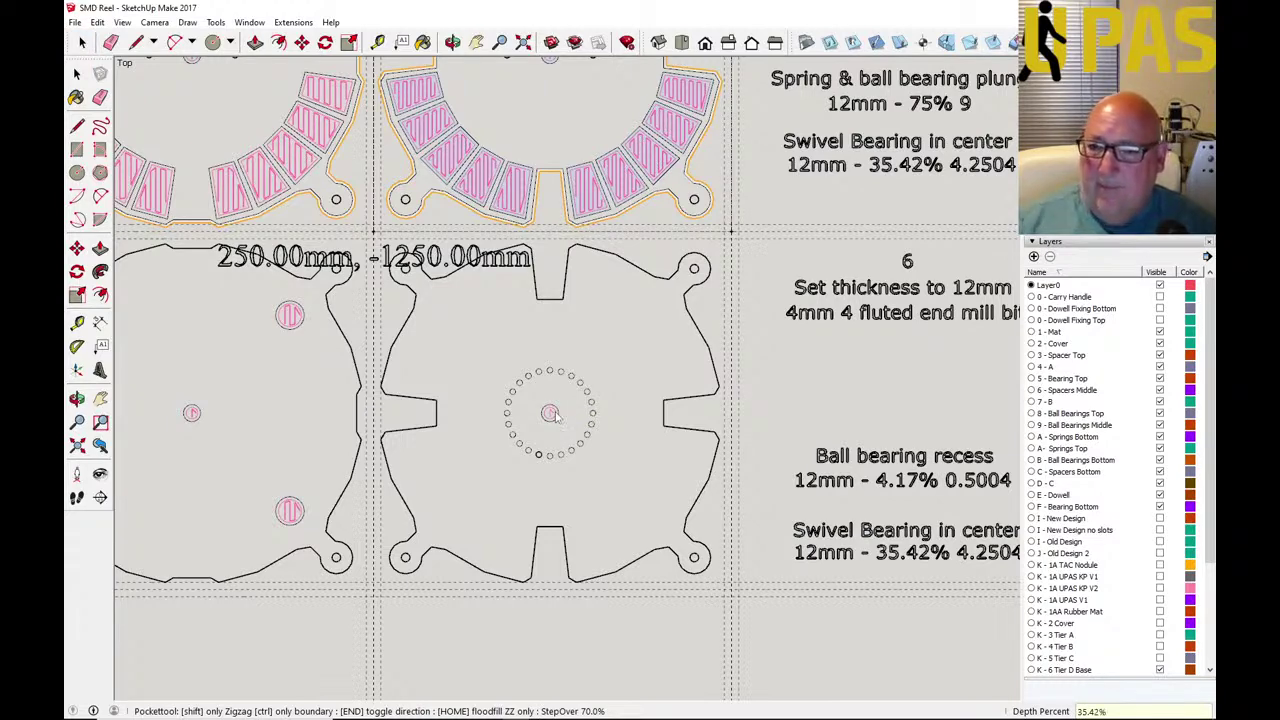
Add 4% deep plunge holes to six ball bearing recess circles on the step 6 panel, clockwise from the topmost one.
click(922, 42)
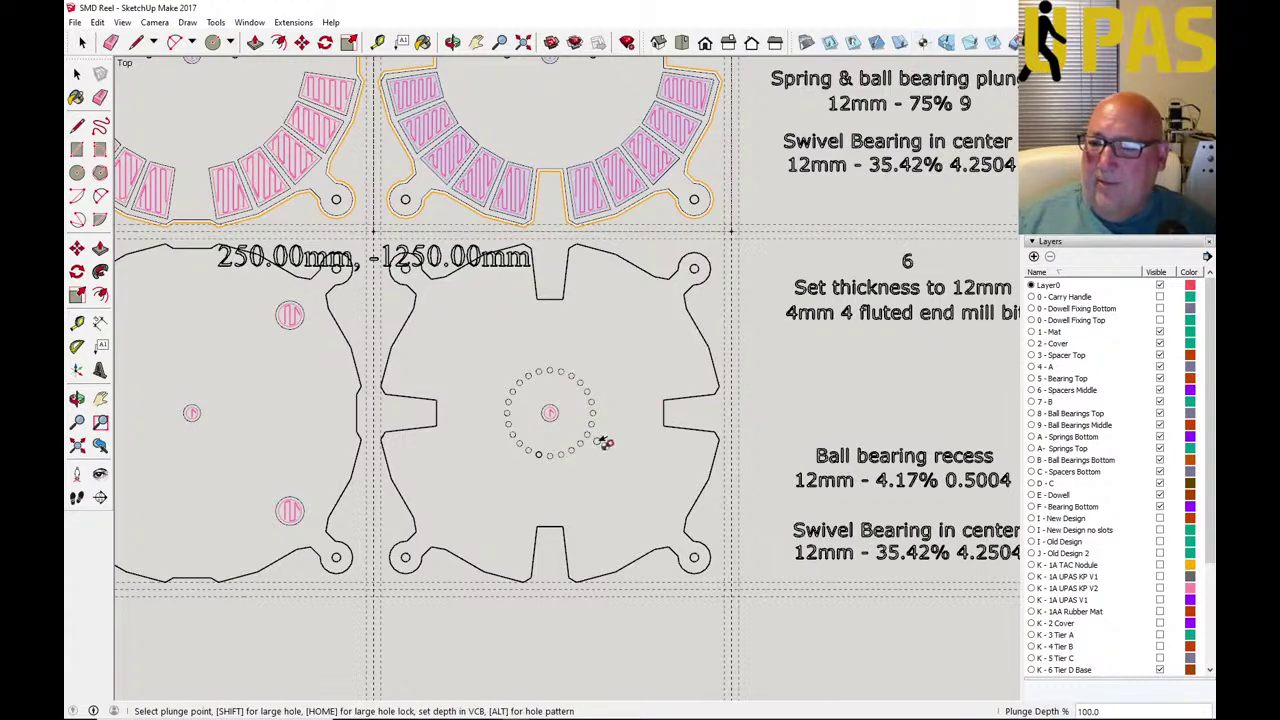
scroll(525, 424, down, 1)
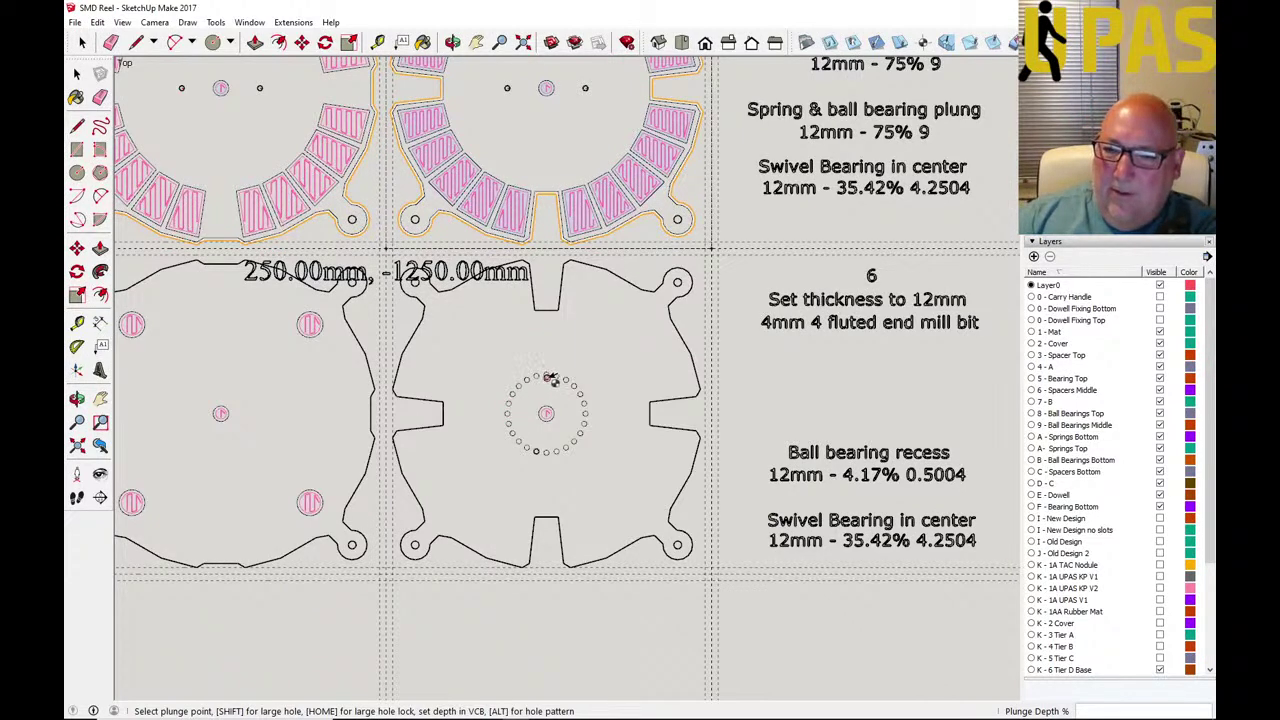
scroll(549, 379, up, 8)
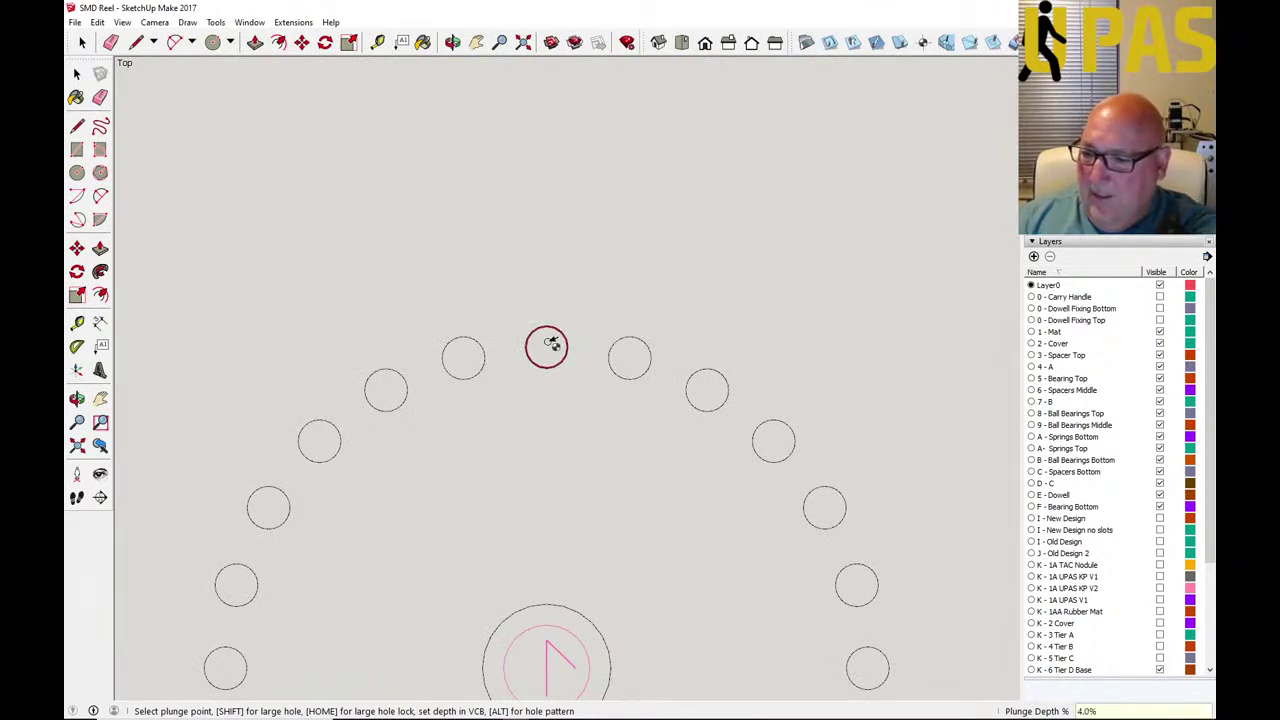
click(549, 345)
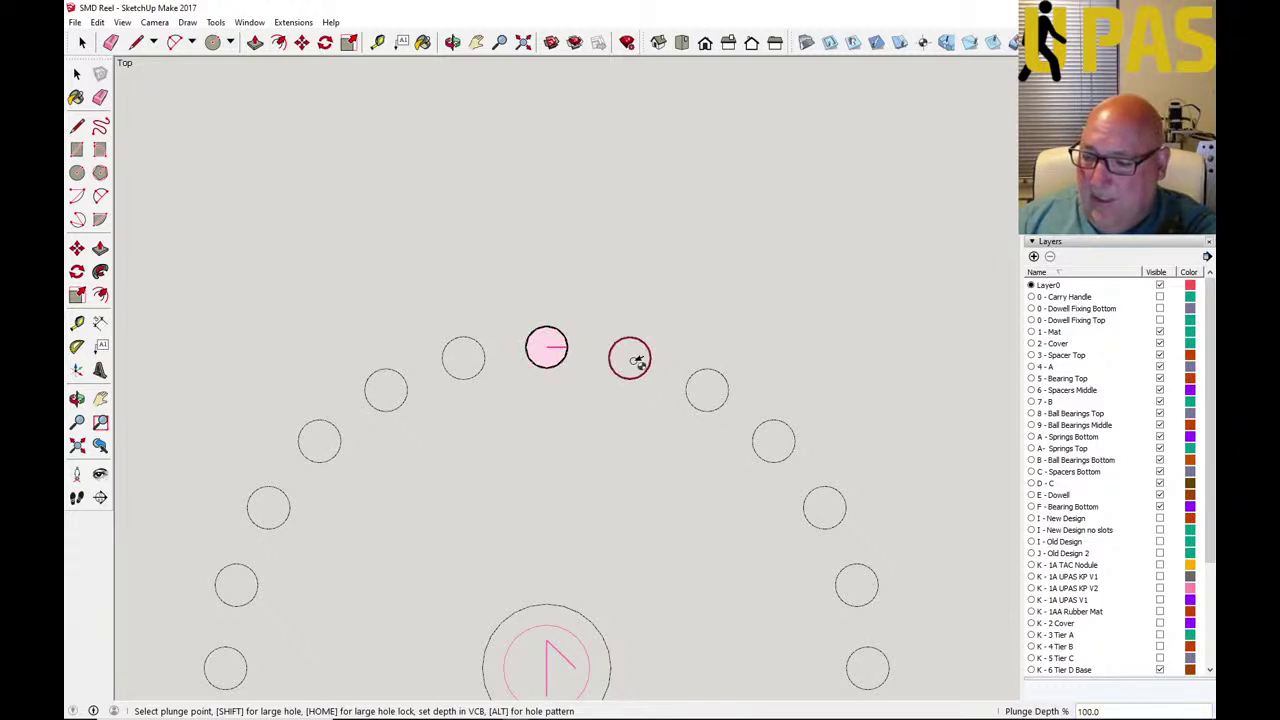
click(634, 360)
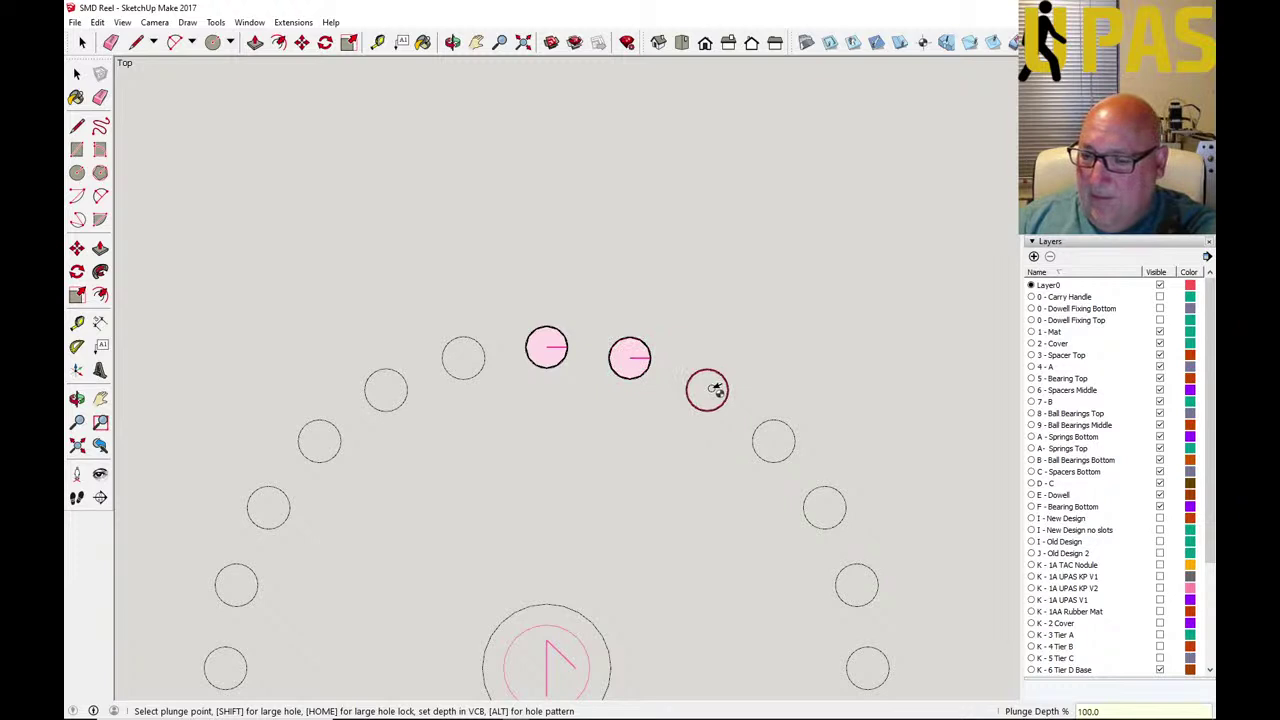
text(4)
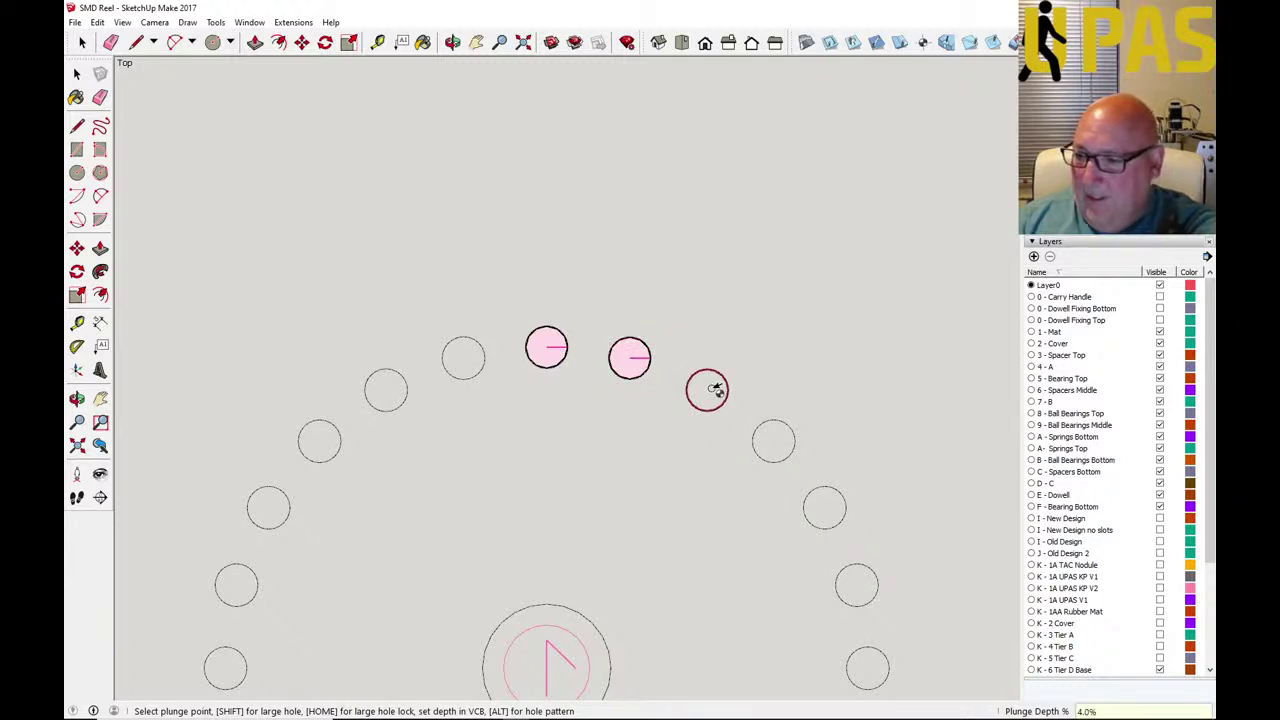
click(712, 389)
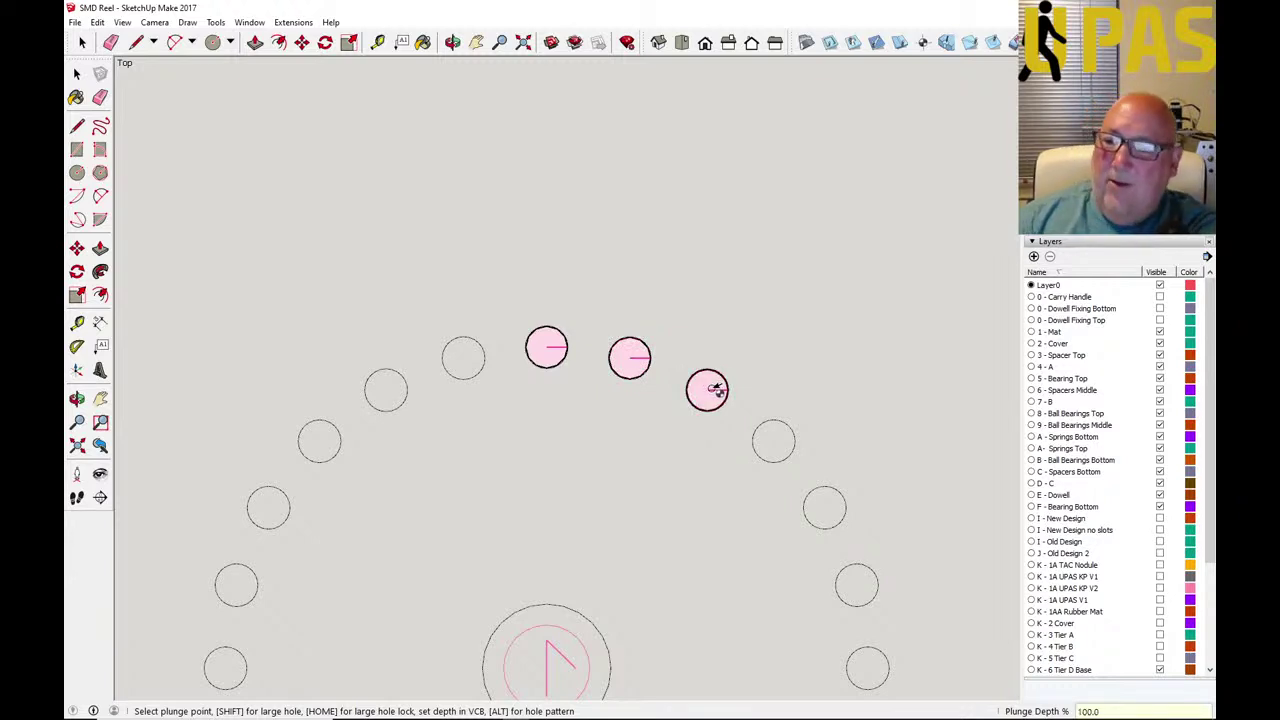
click(774, 440)
scroll(595, 348, down, 4)
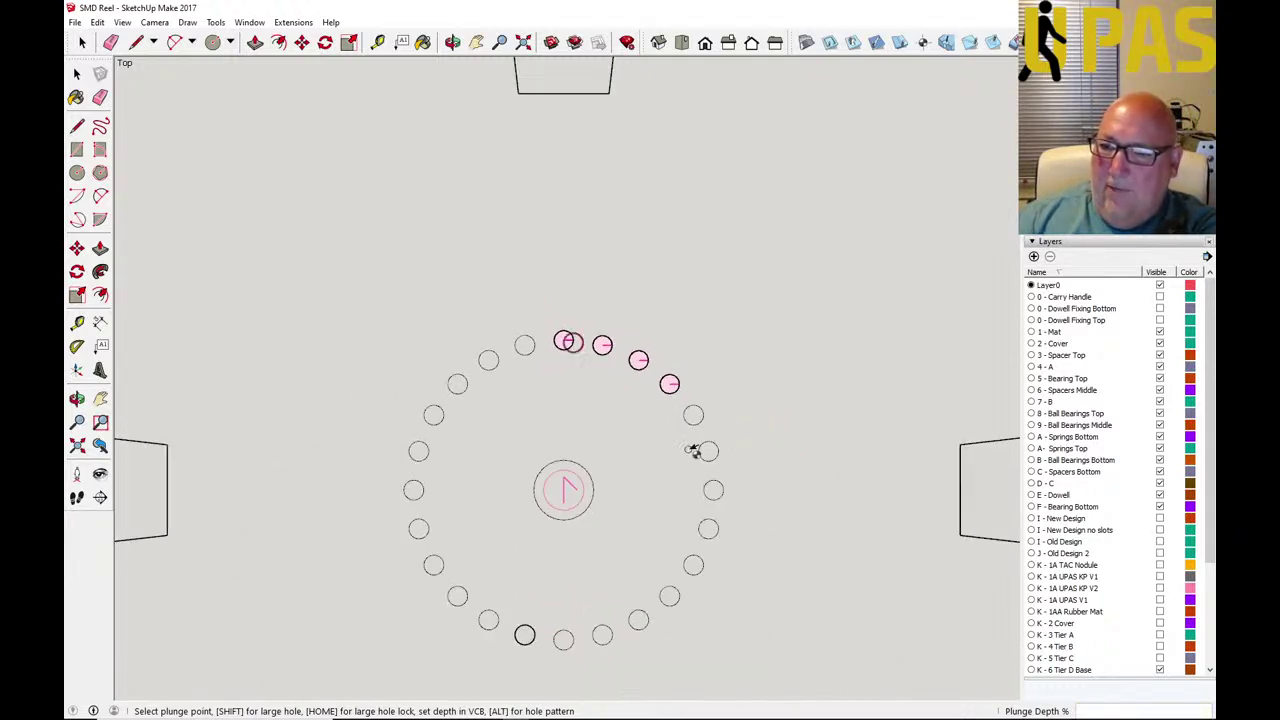
scroll(695, 451, up, 5)
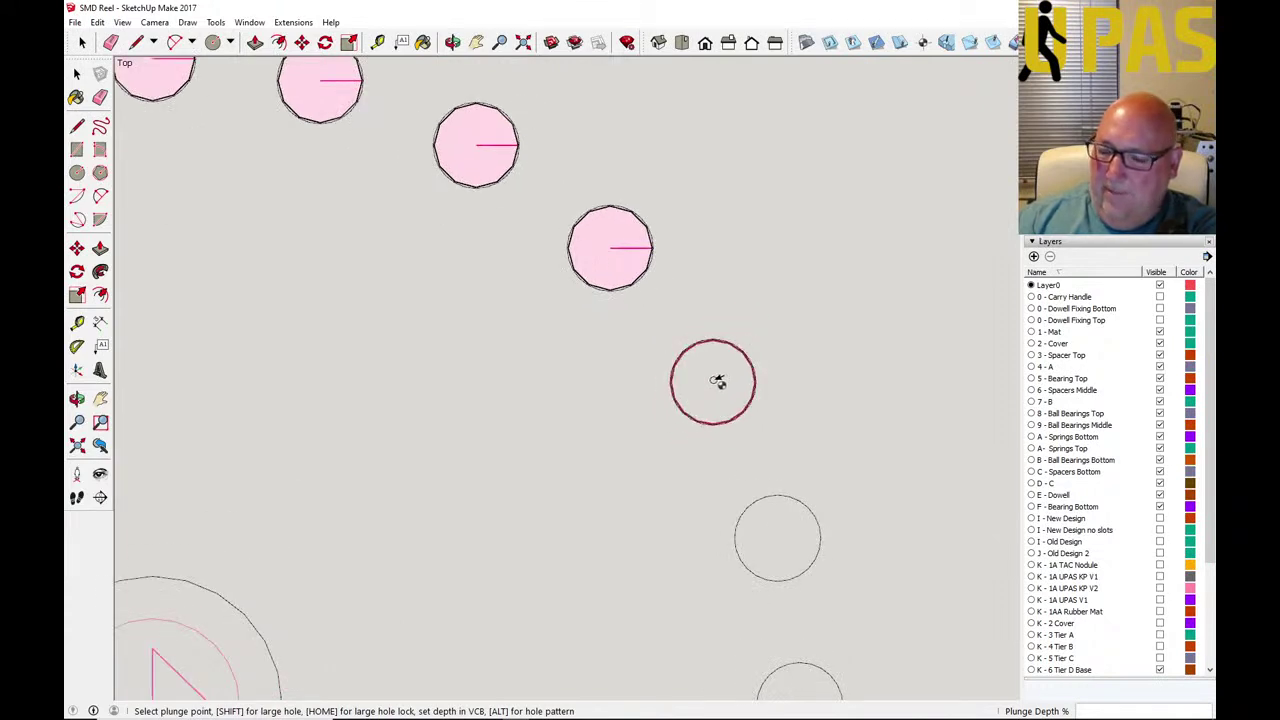
click(716, 381)
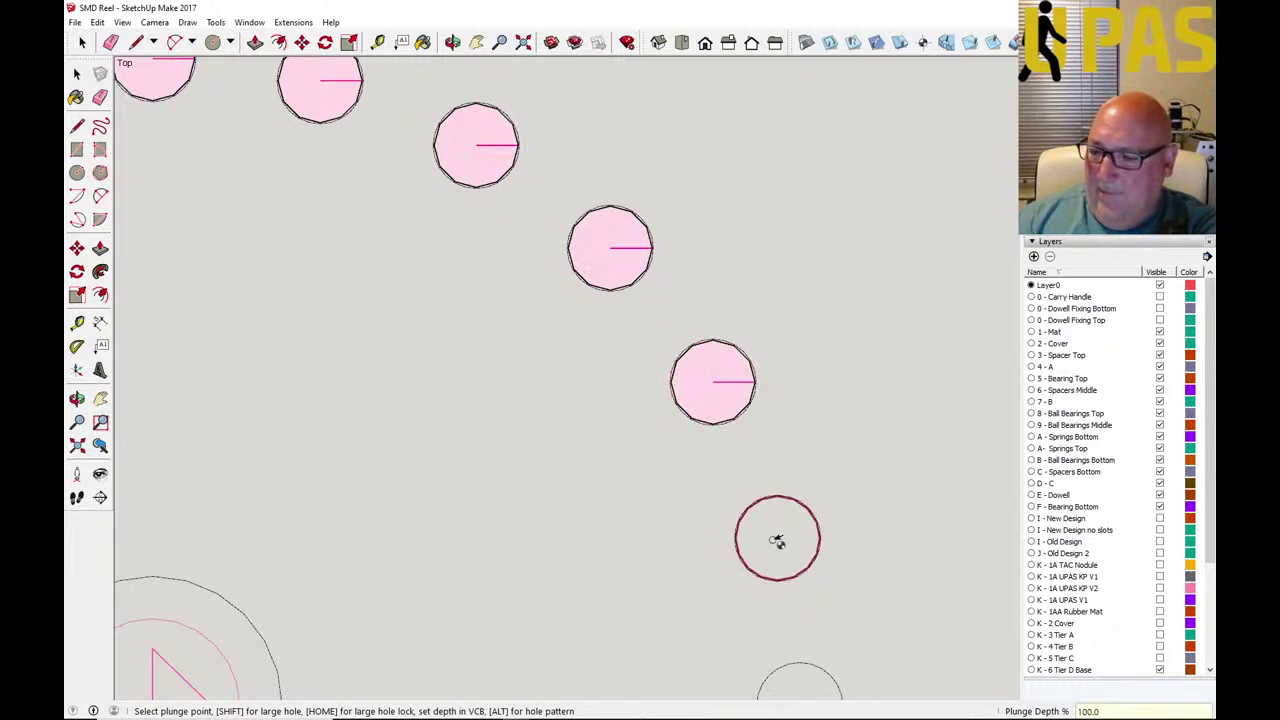
click(777, 541)
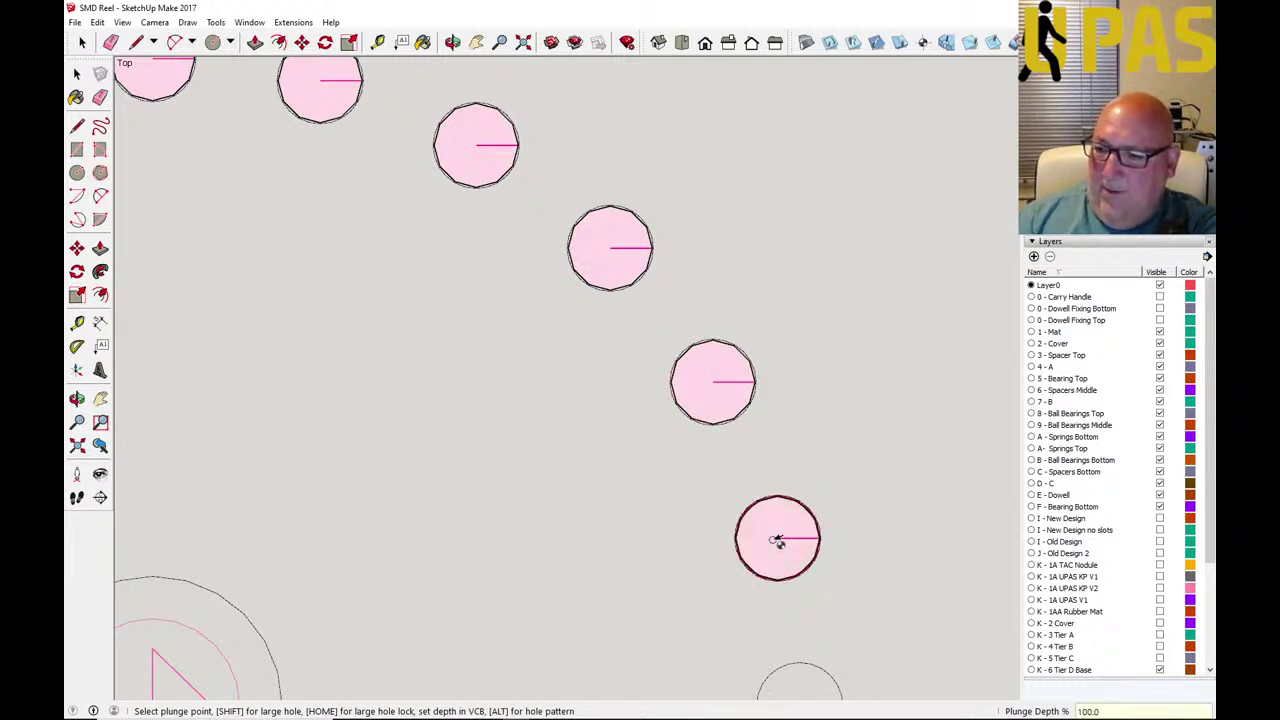
Add 4% deep plunge holes to the seven ball bearing recess circles from the ring's 3 o'clock position through the bottommost one.
scroll(778, 541, down, 6)
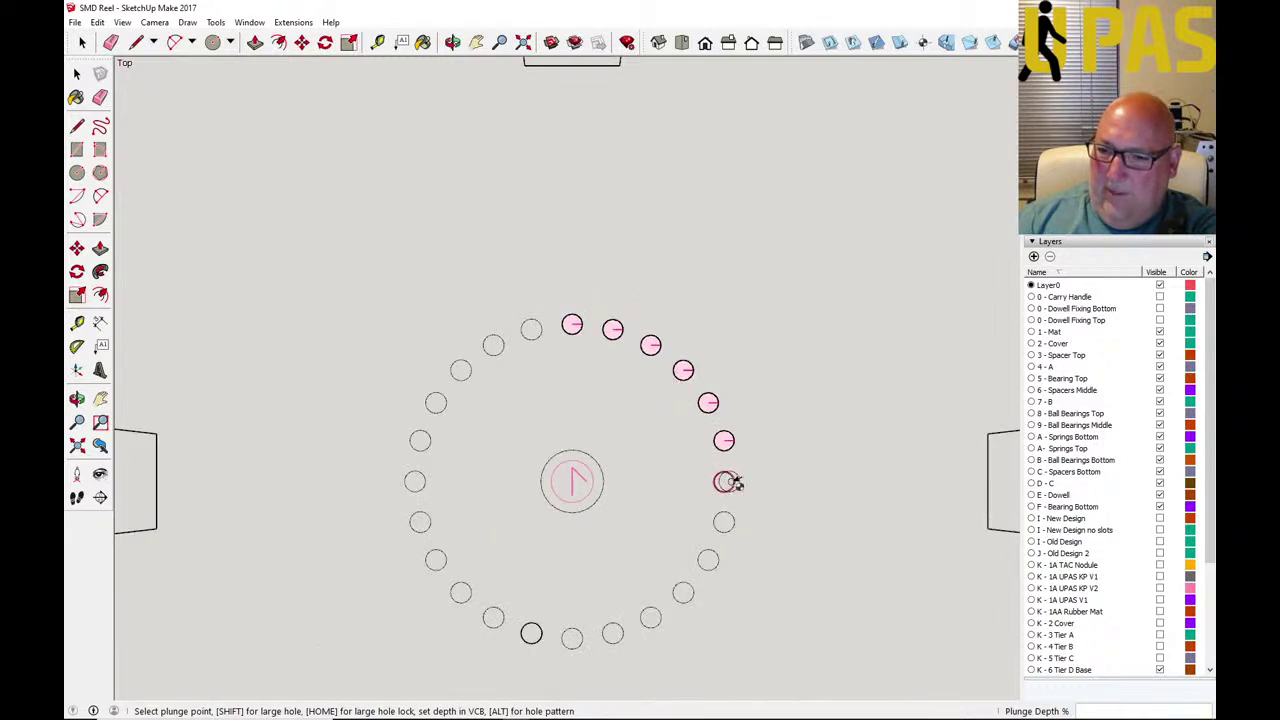
scroll(728, 482, up, 7)
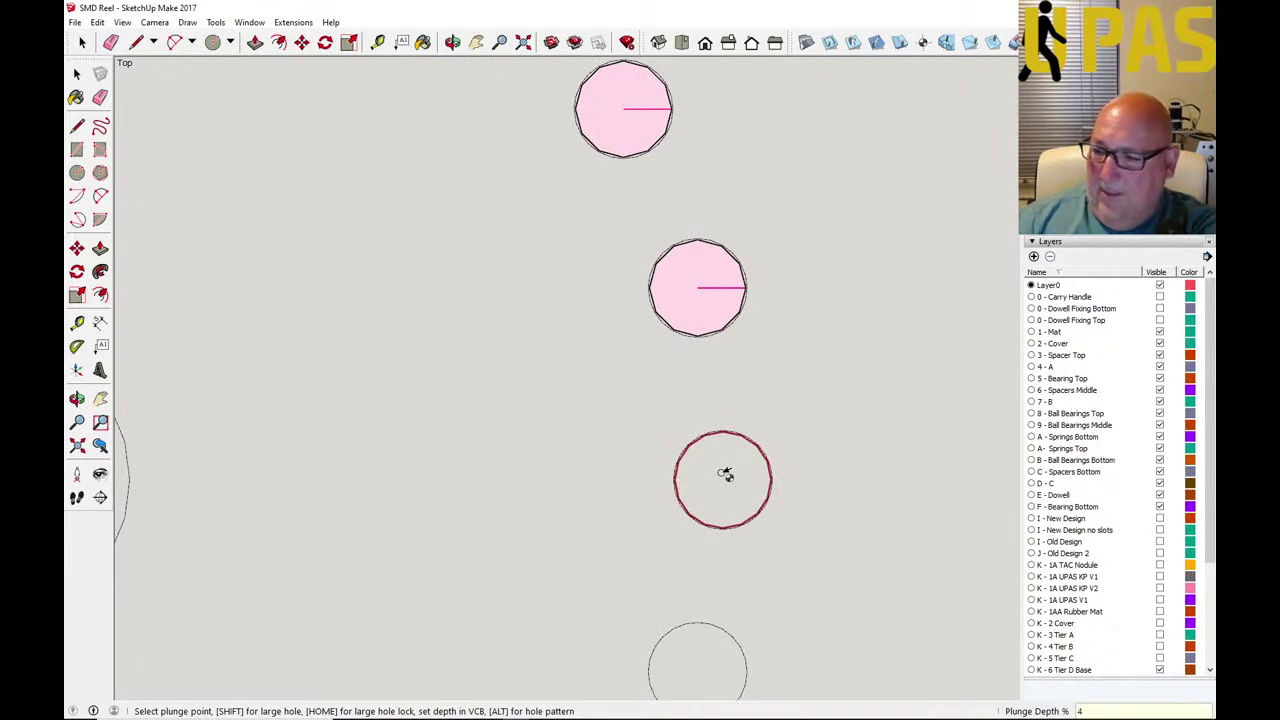
click(725, 474)
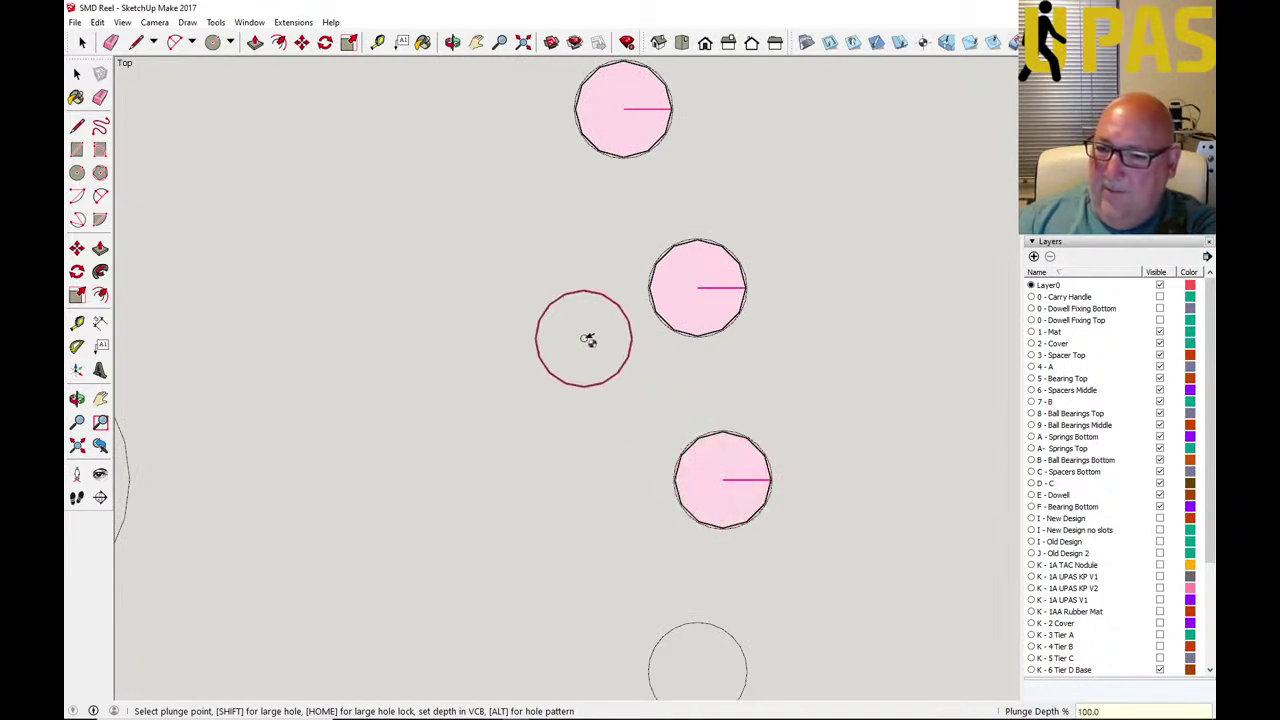
scroll(609, 303, down, 6)
scroll(640, 404, up, 6)
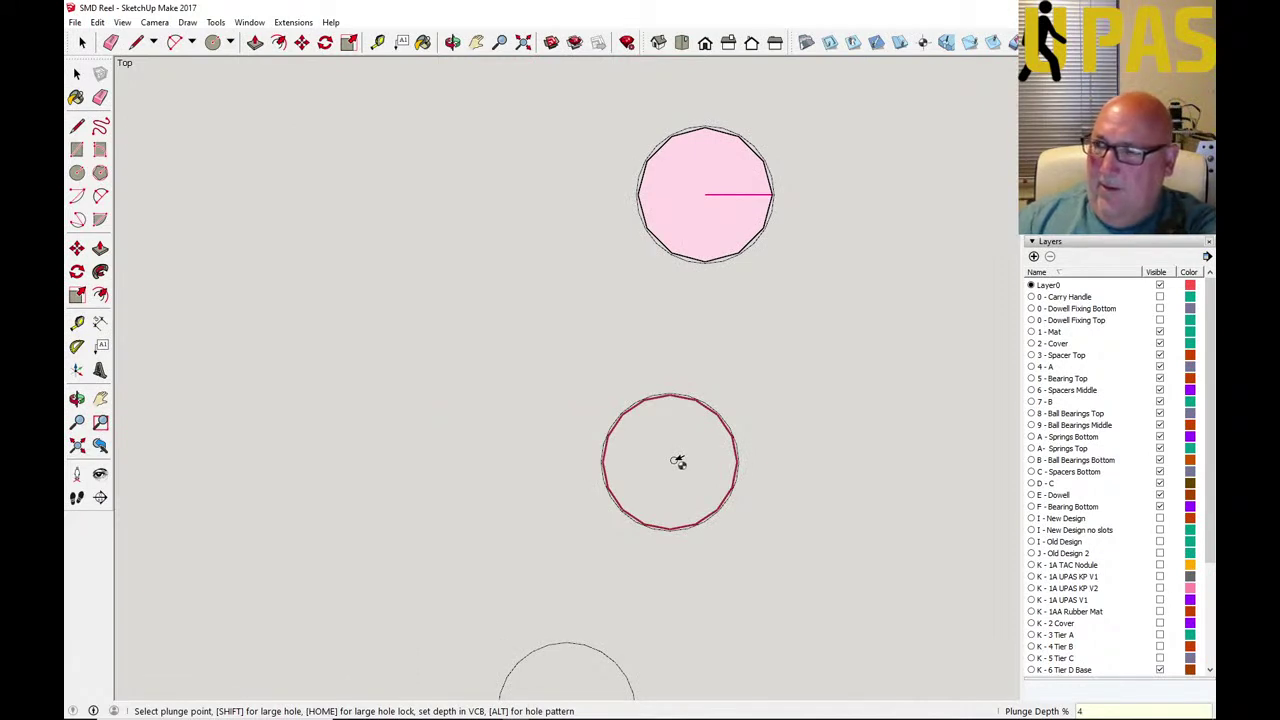
click(679, 461)
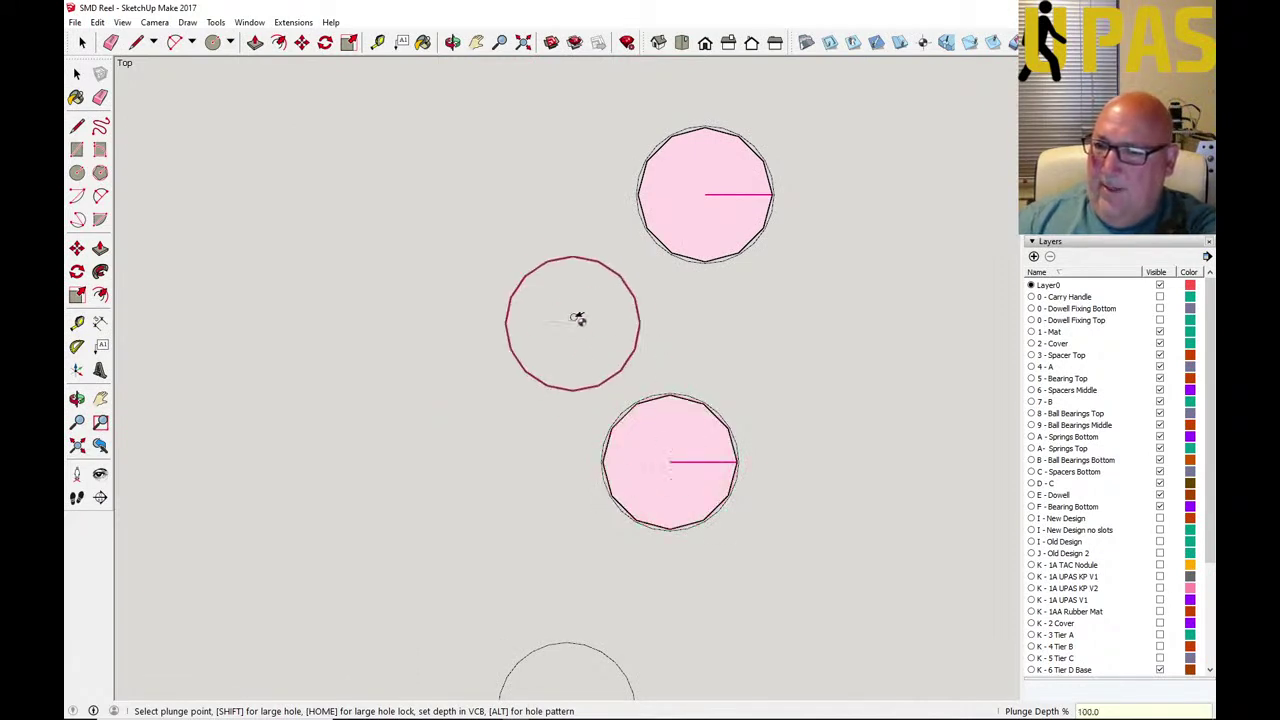
scroll(654, 271, down, 5)
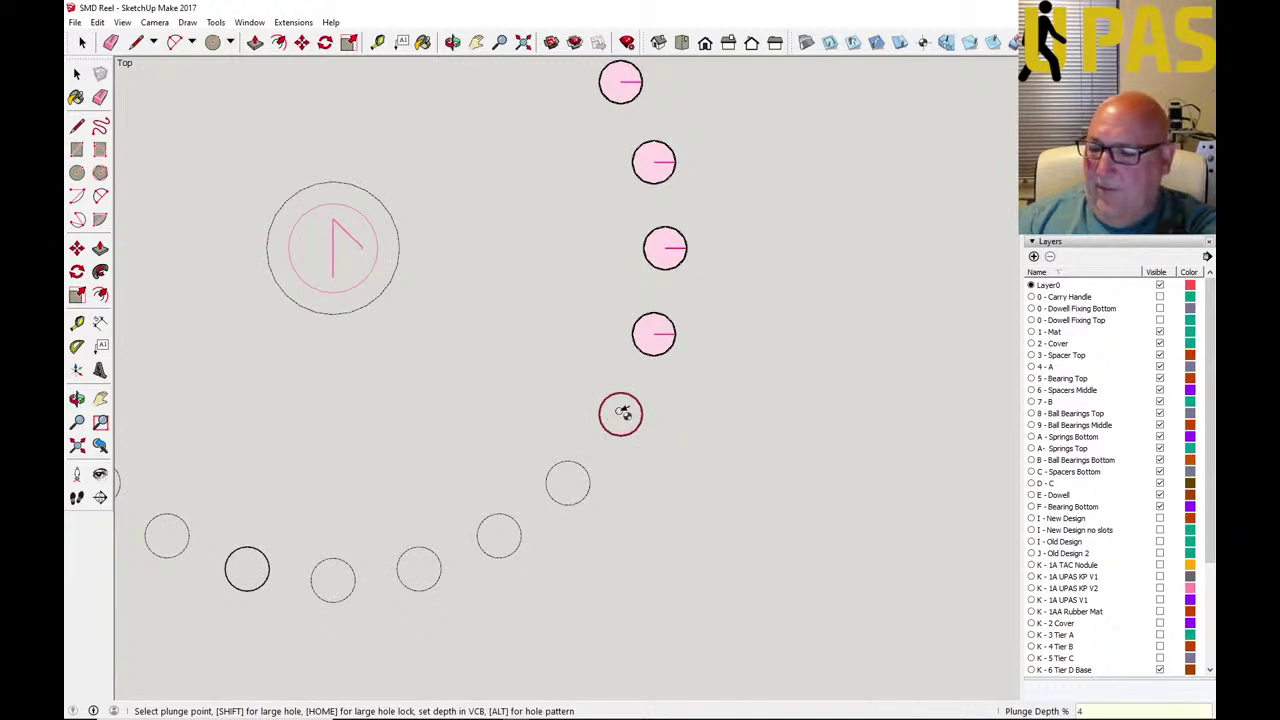
click(621, 413)
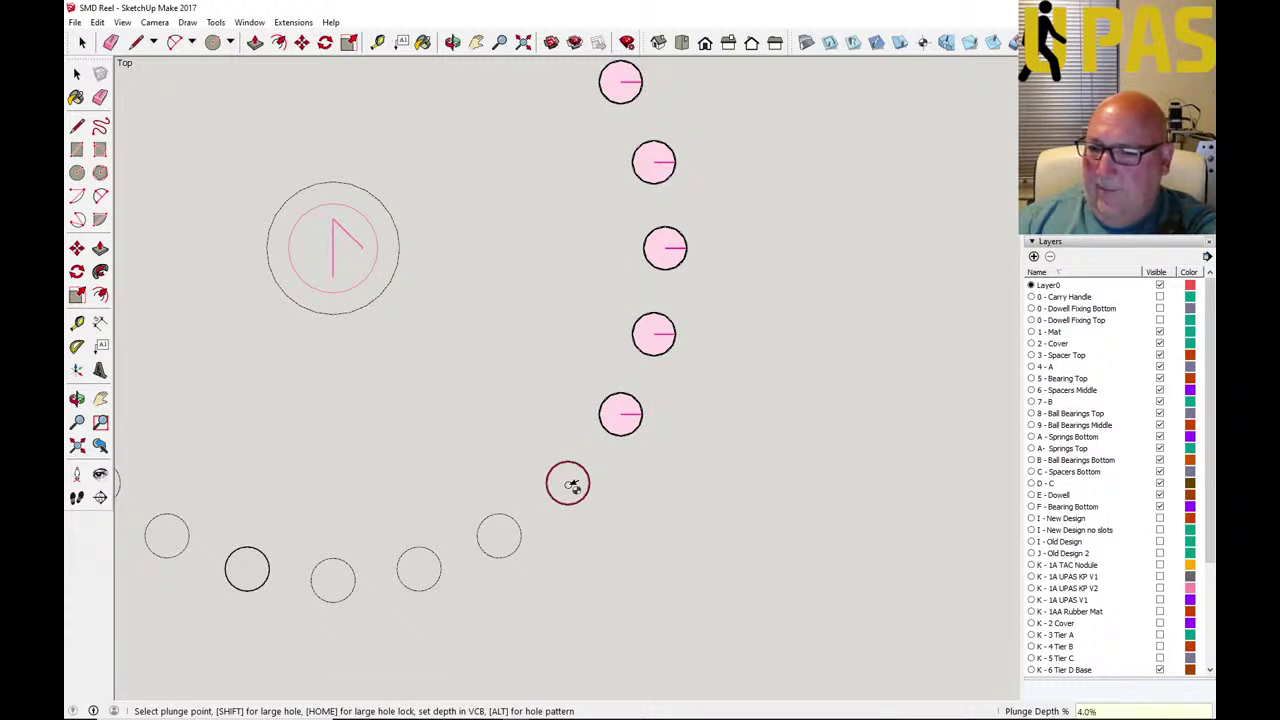
click(571, 486)
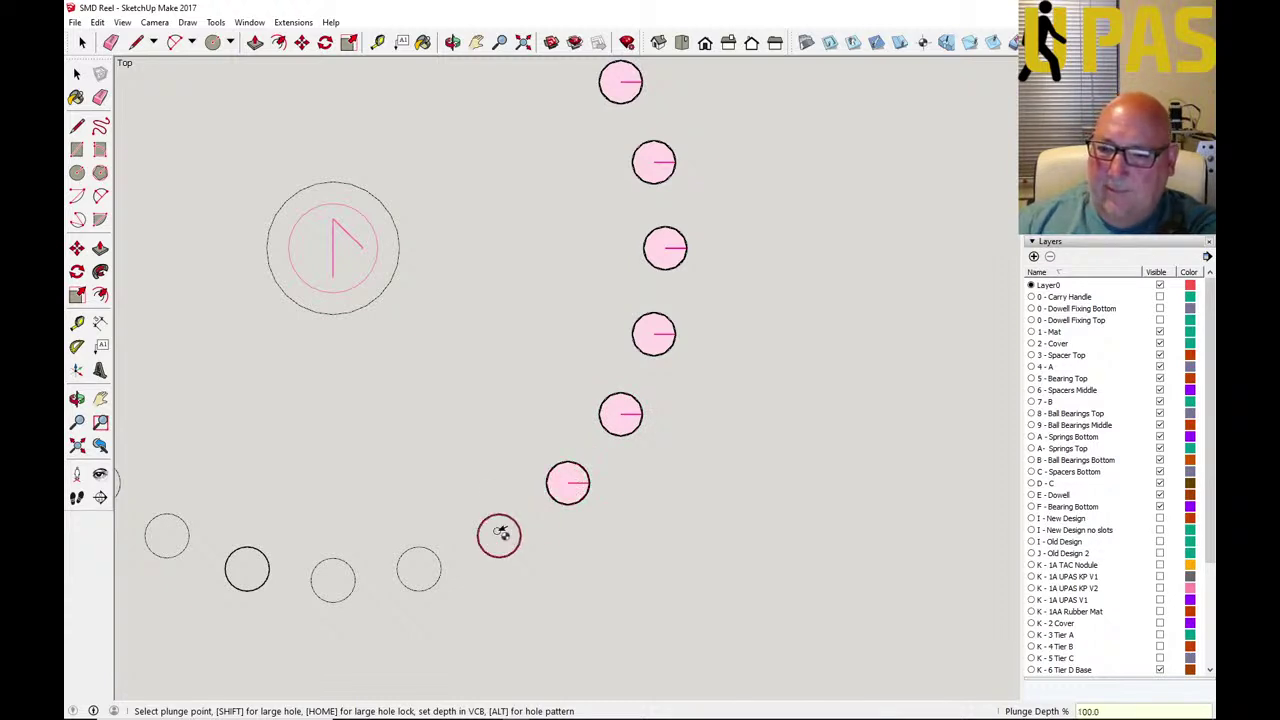
click(500, 534)
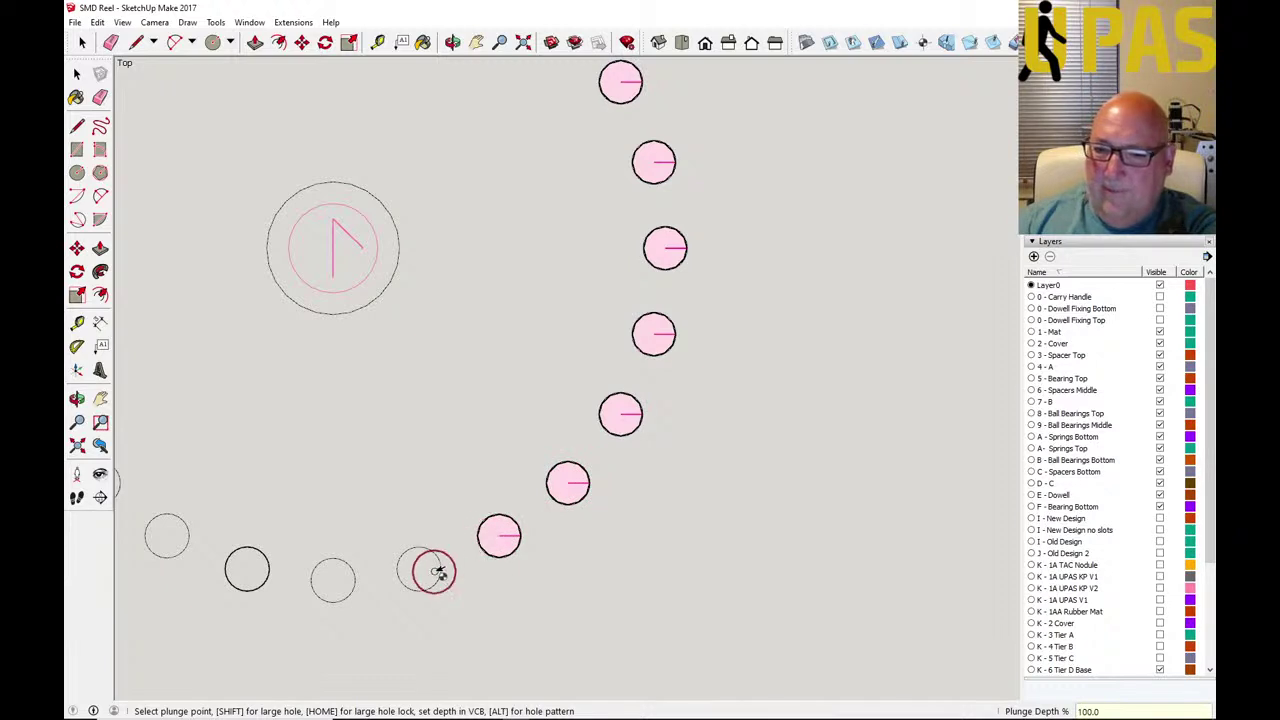
text(4)
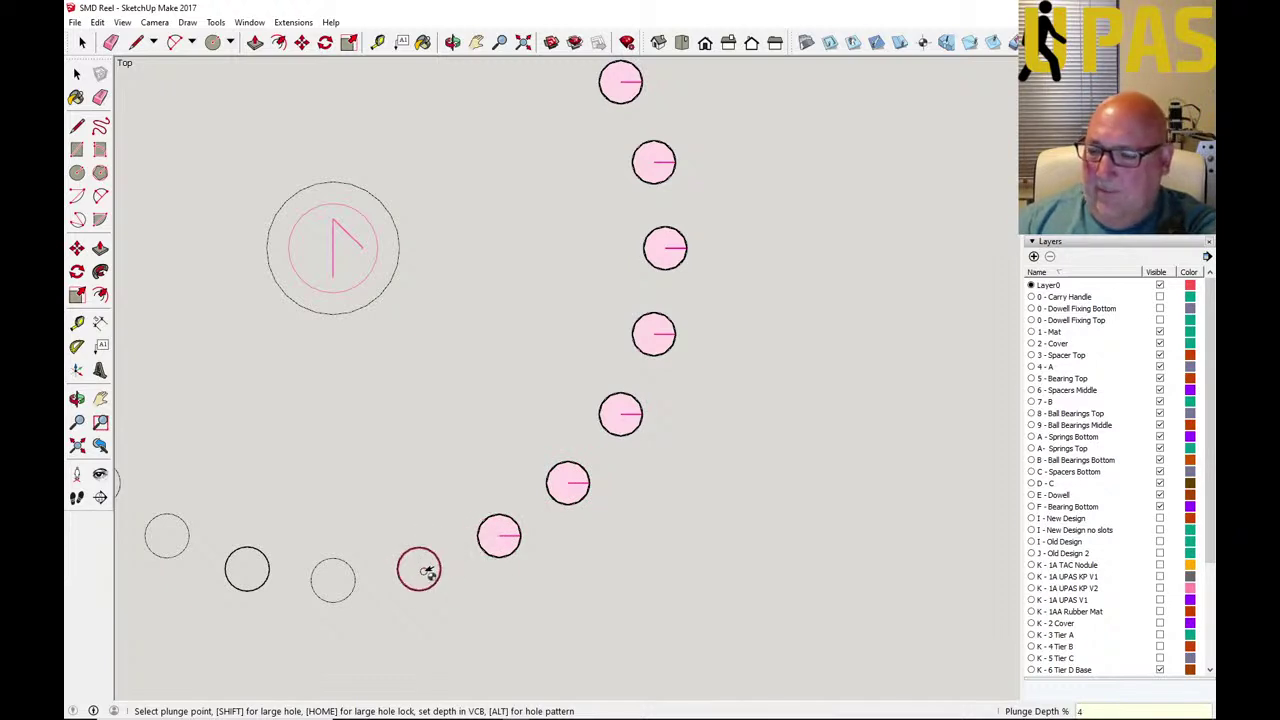
key(Return)
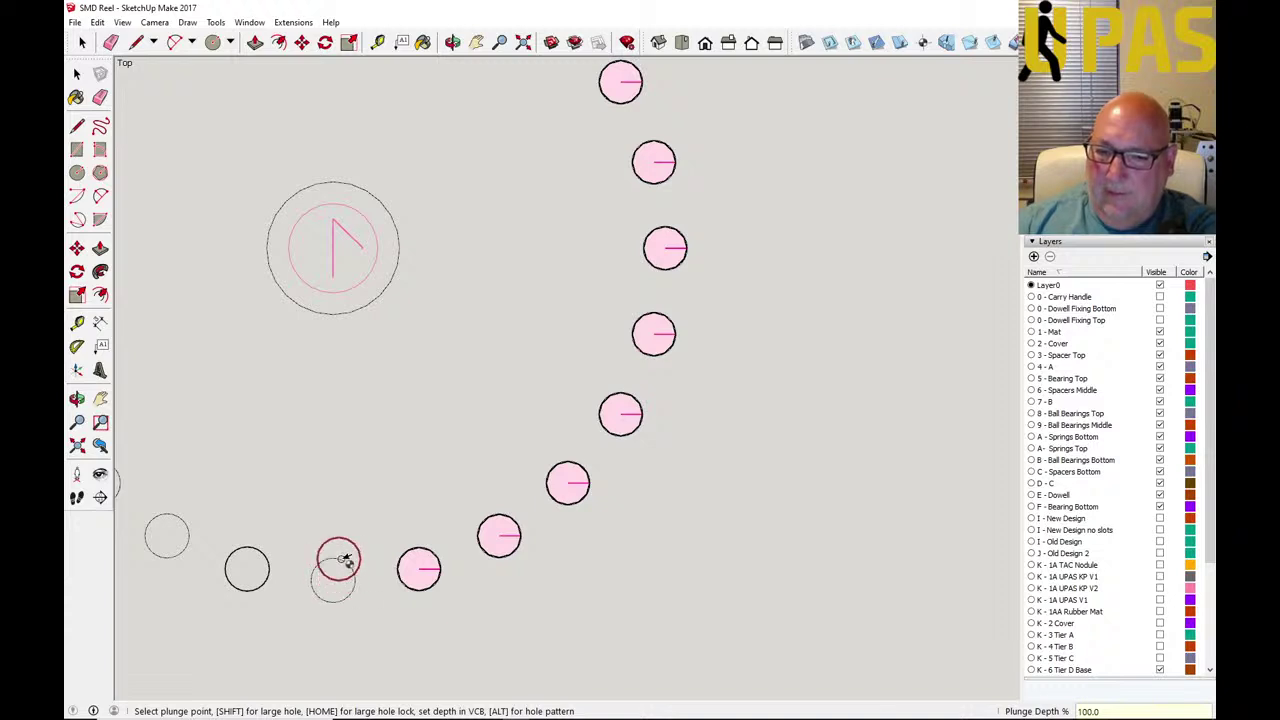
click(333, 580)
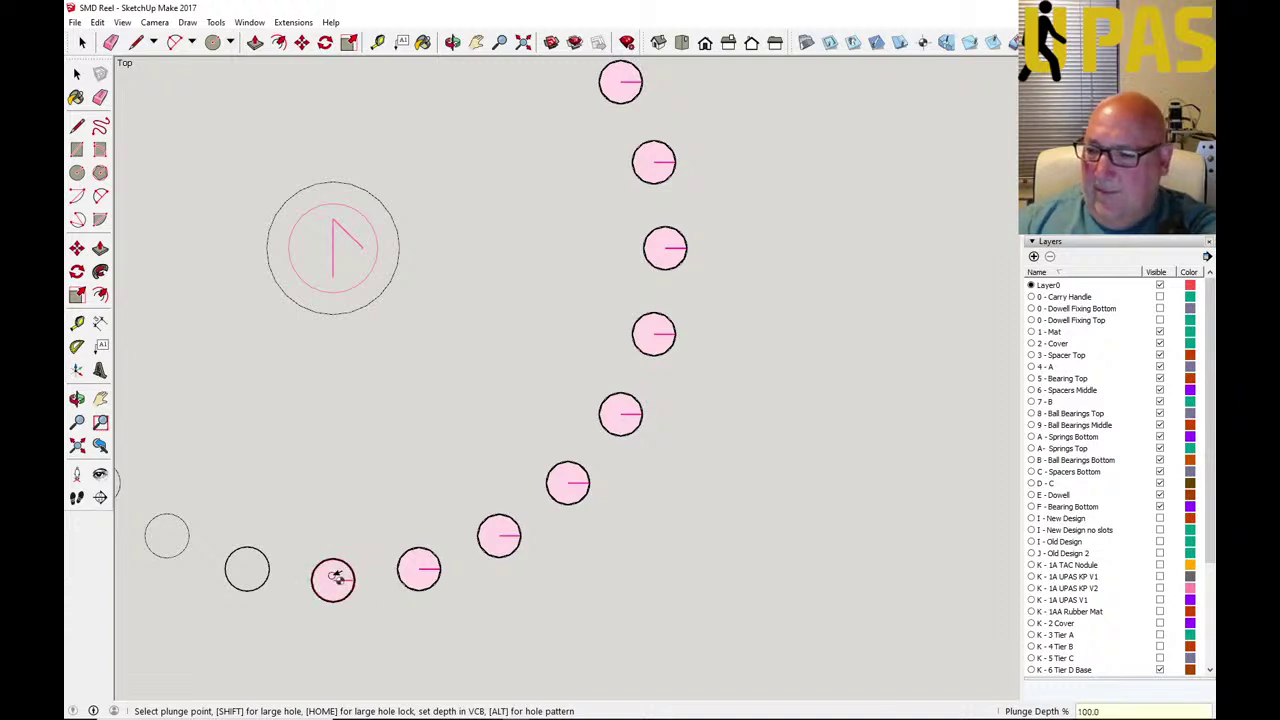
Add 4% deep plunge holes to the six bearing recess circles clockwise after the bottommost one, up to the 9 o'clock position.
scroll(590, 481, down, 3)
scroll(597, 481, down, 1)
scroll(410, 548, up, 4)
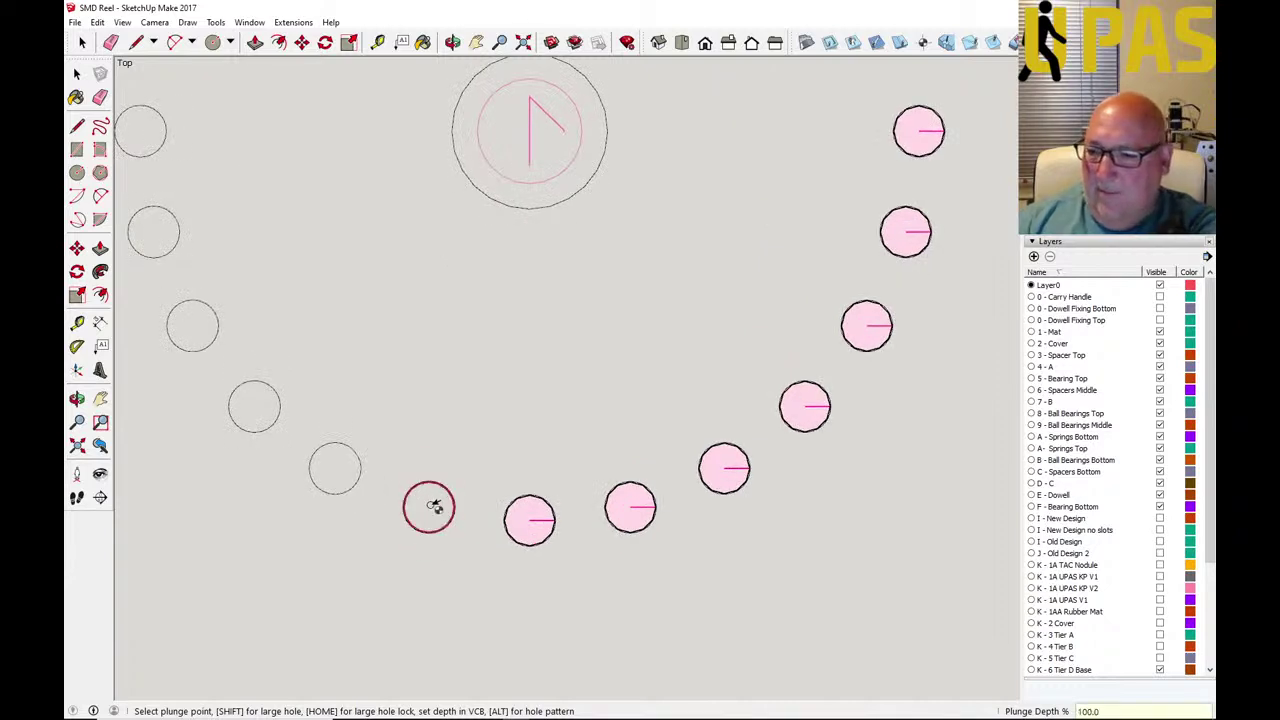
click(434, 506)
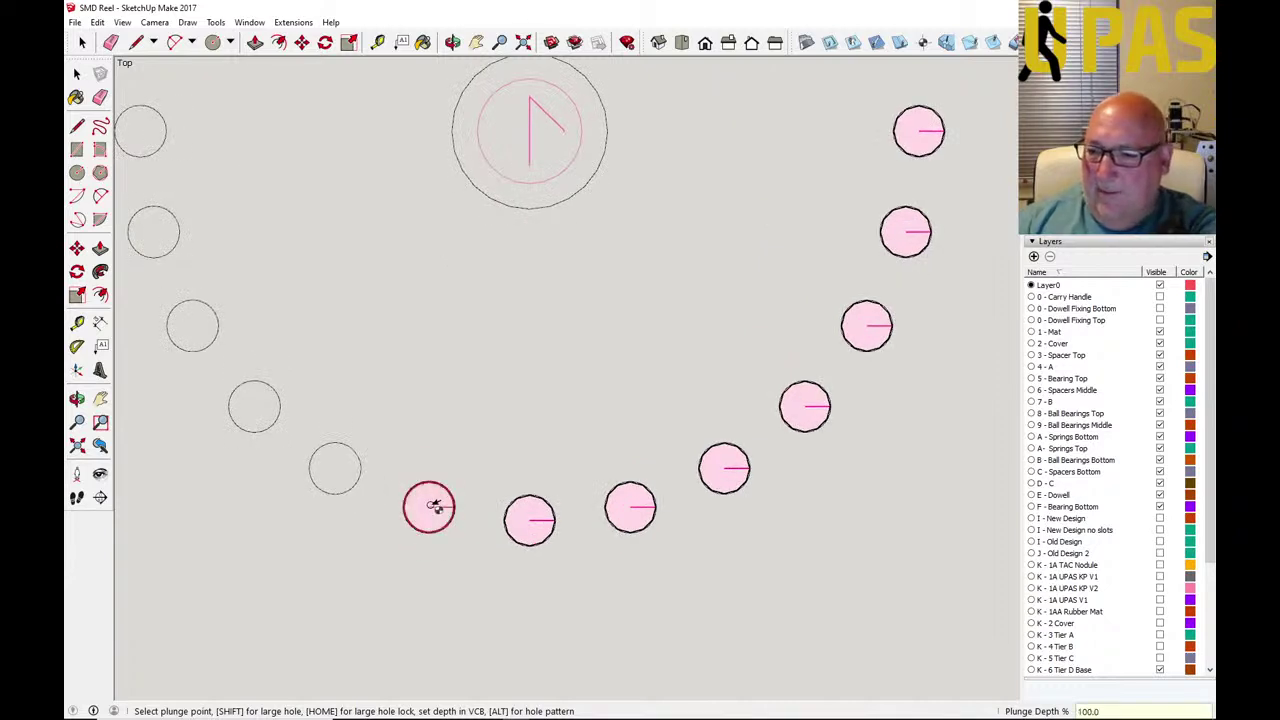
click(336, 467)
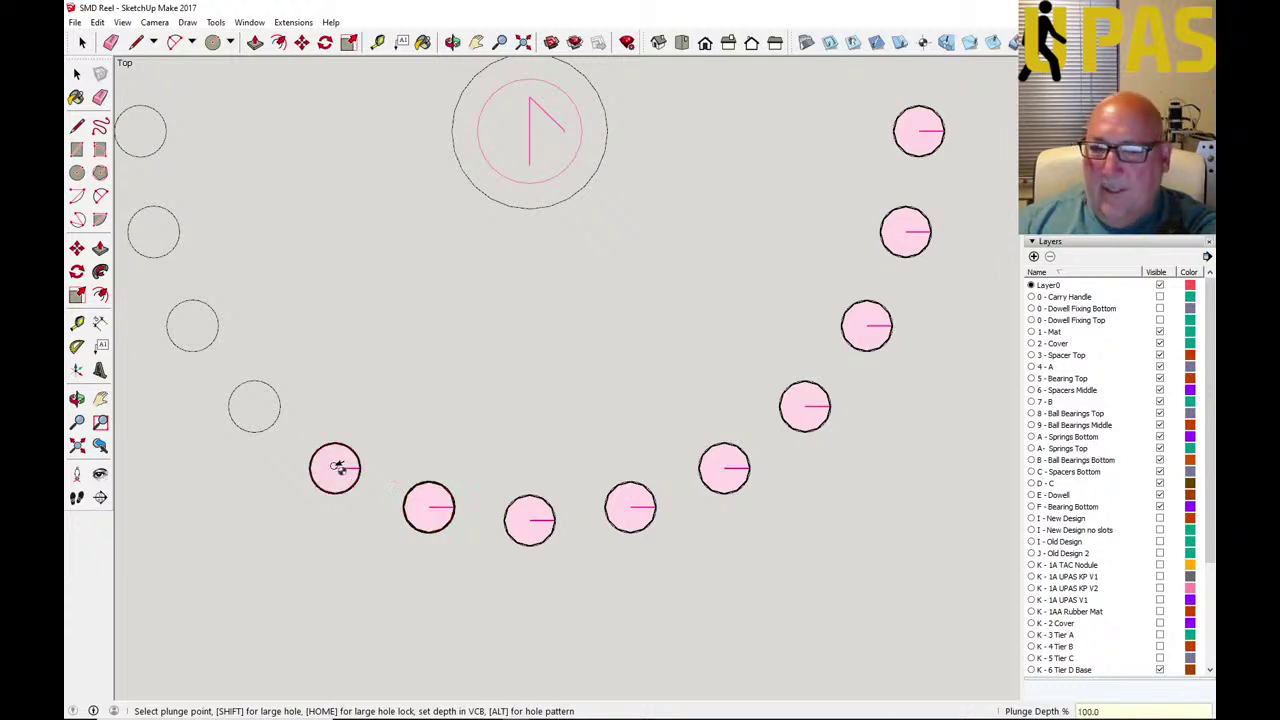
click(256, 405)
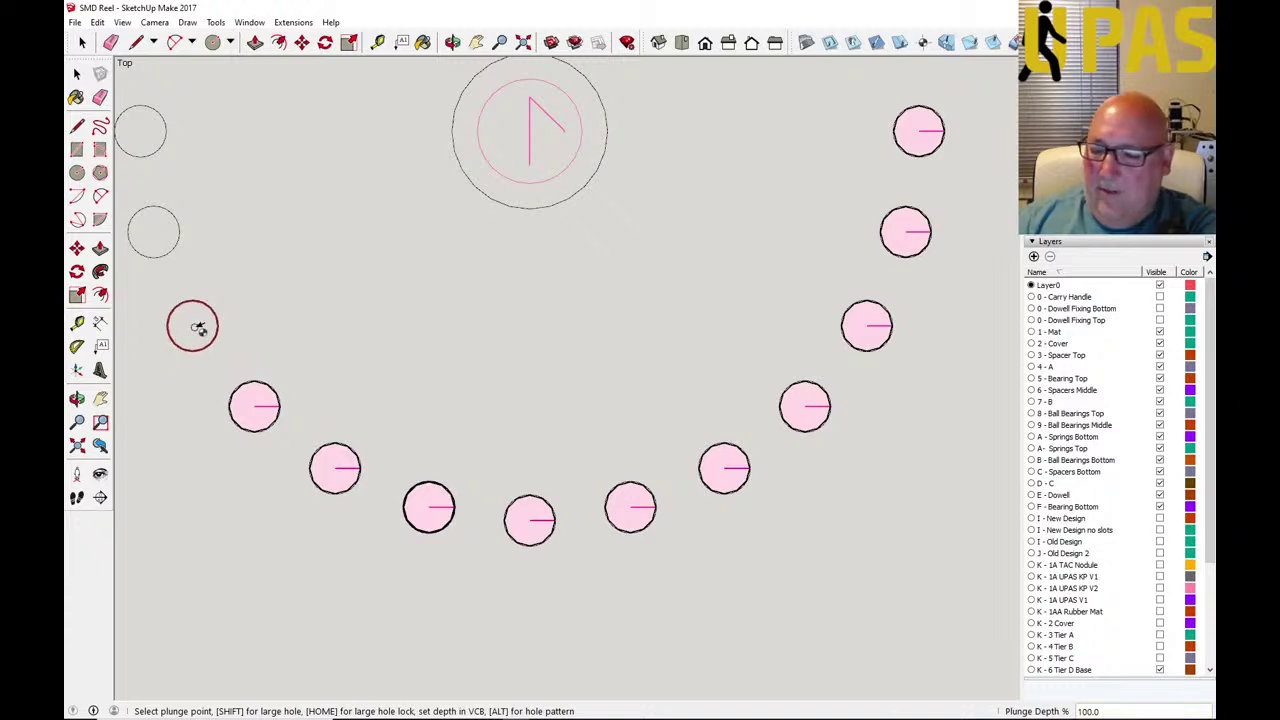
text(4.0%)
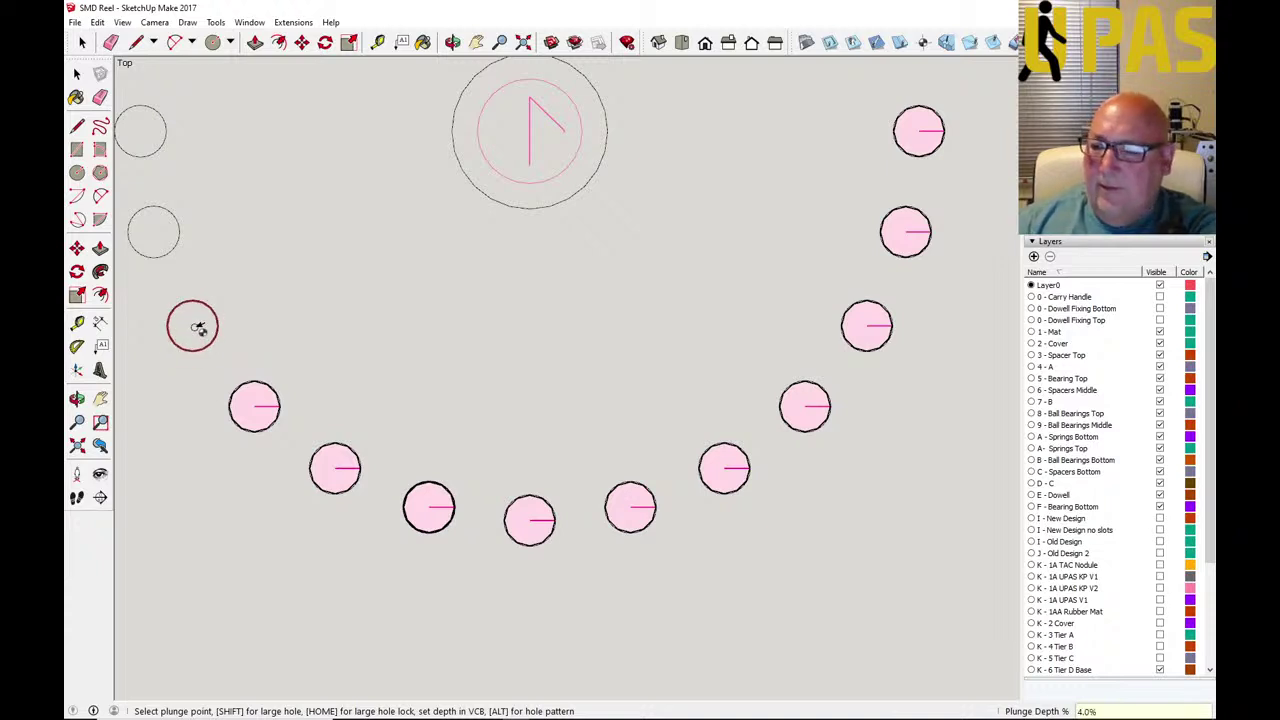
key(Return)
scroll(460, 470, down, 3)
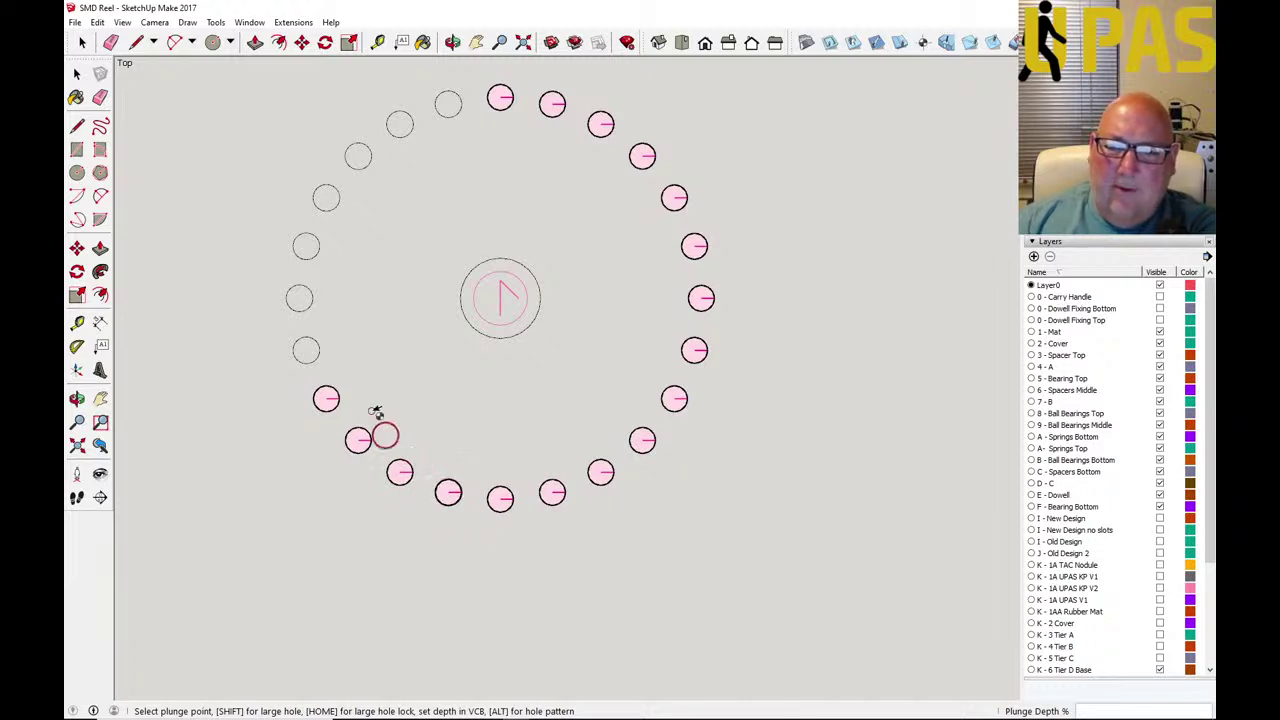
scroll(309, 355, up, 5)
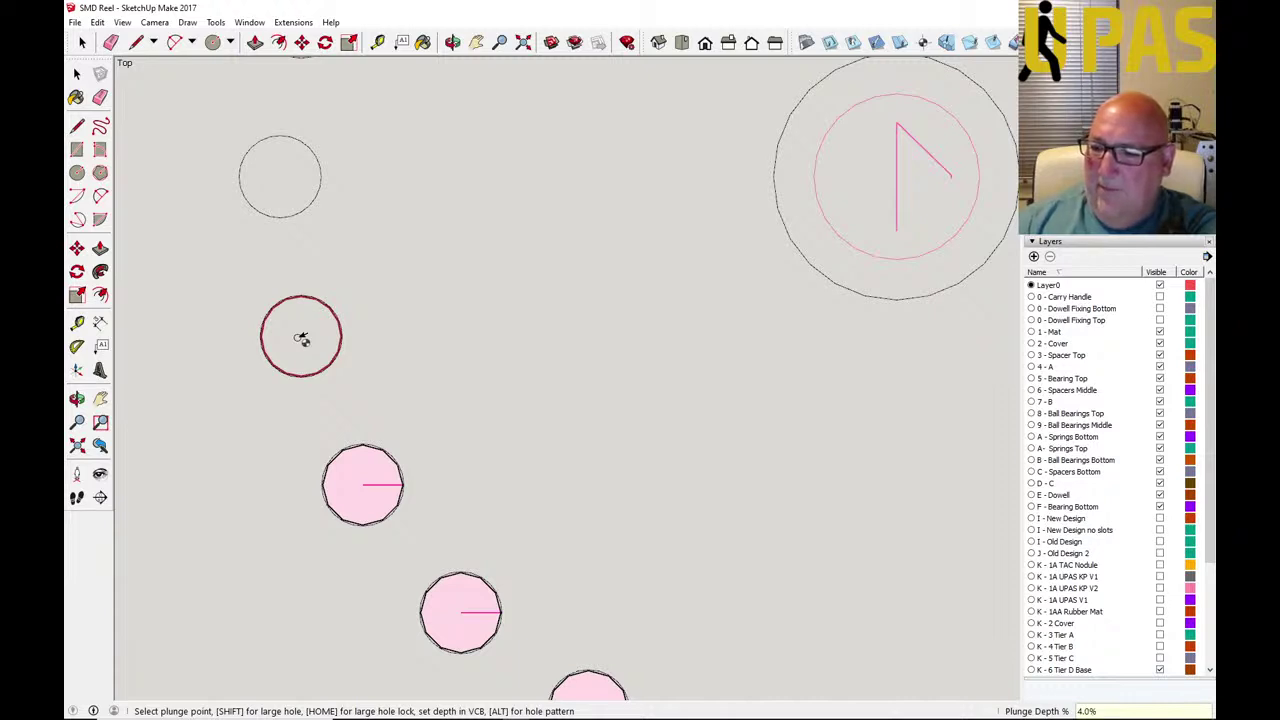
click(301, 337)
scroll(356, 376, down, 1)
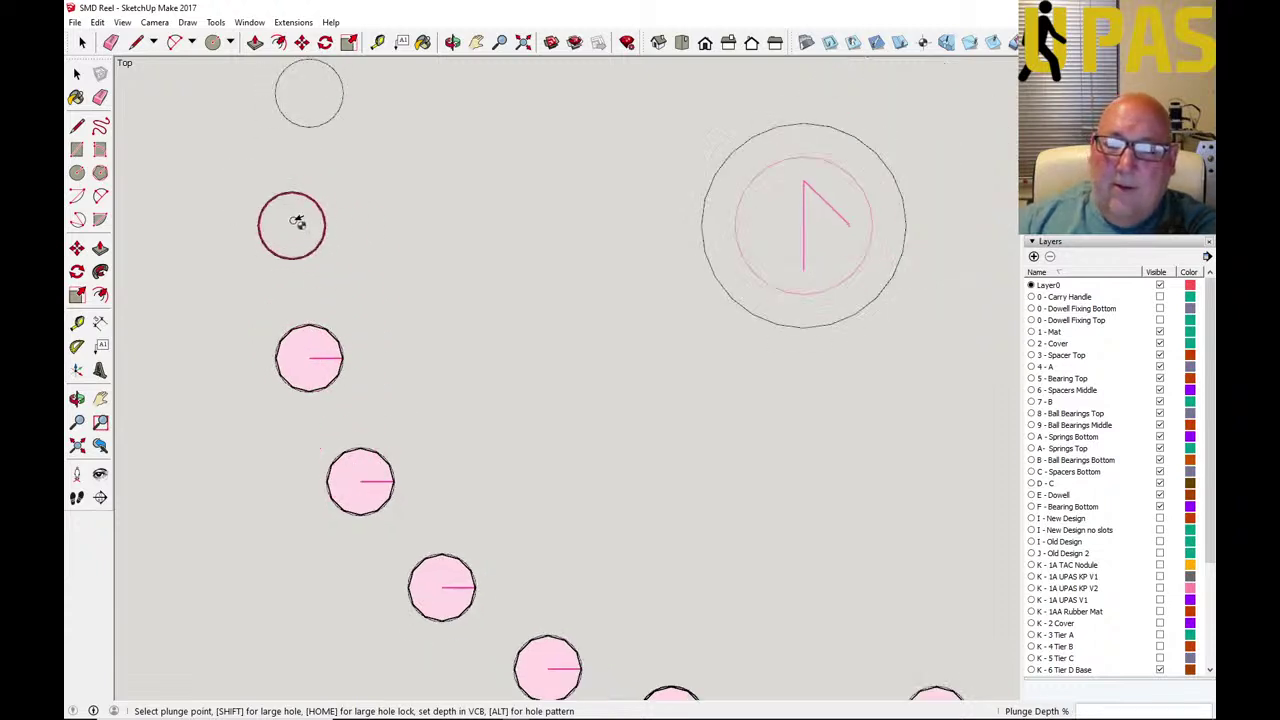
text(4)
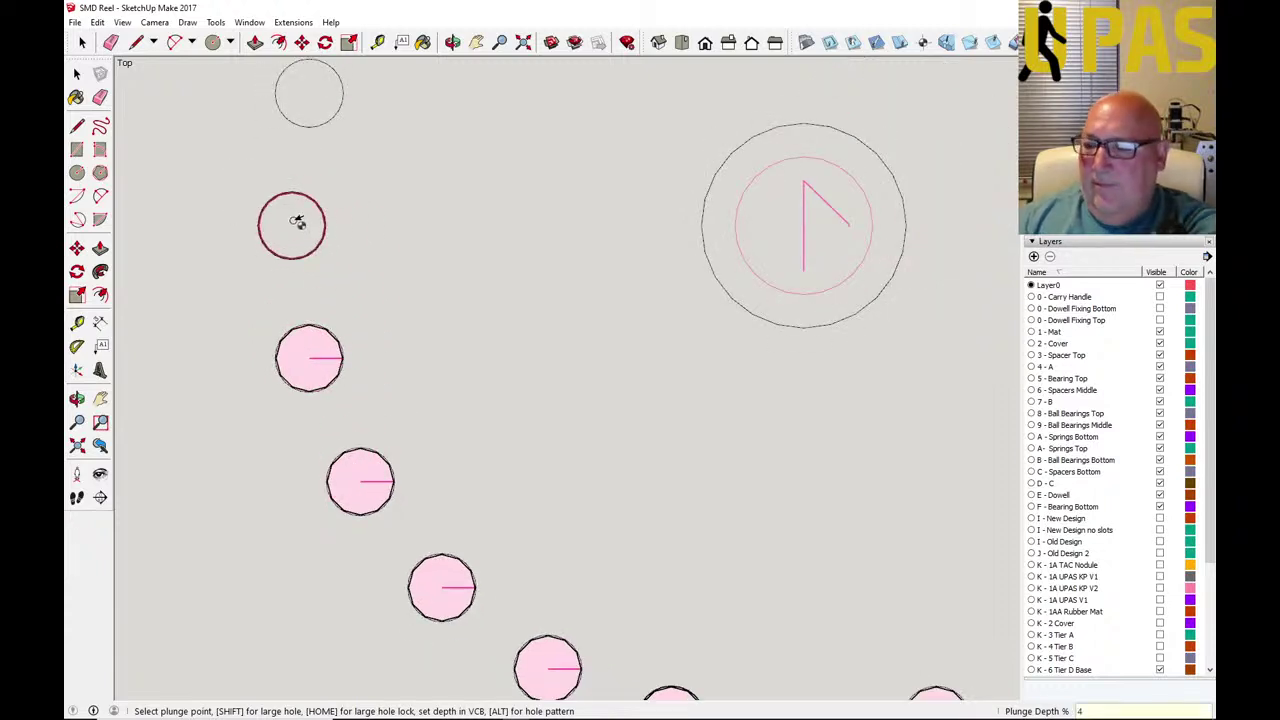
click(296, 221)
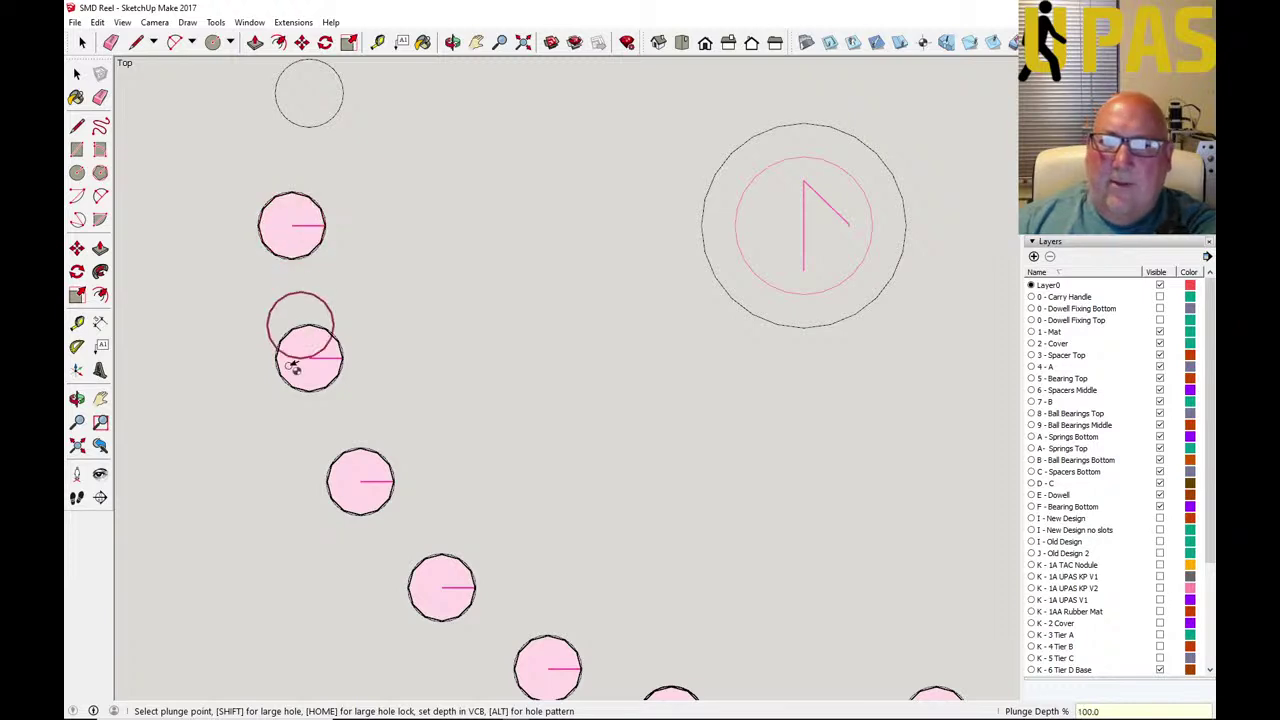
Add 4% deep plunge holes to the remaining five bearing recess circles clockwise from the 9 o'clock position, and save the model.
scroll(265, 465, down, 1)
scroll(265, 465, down, 1)
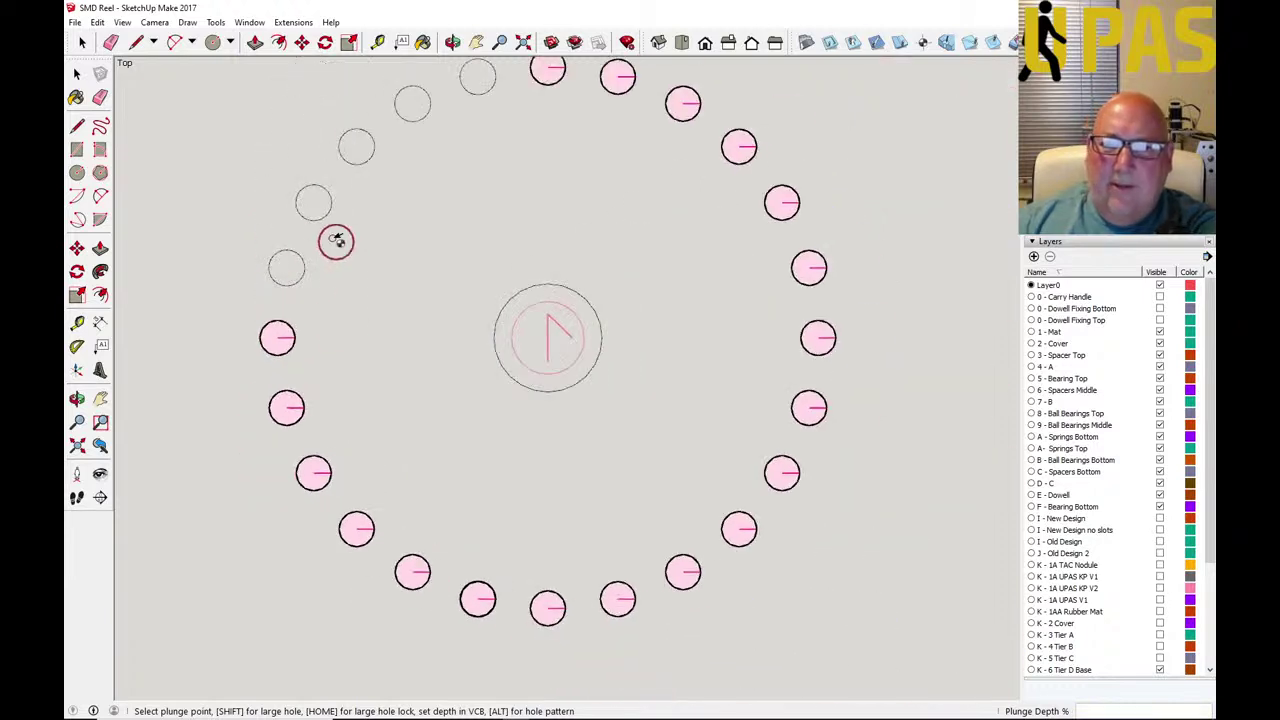
click(287, 267)
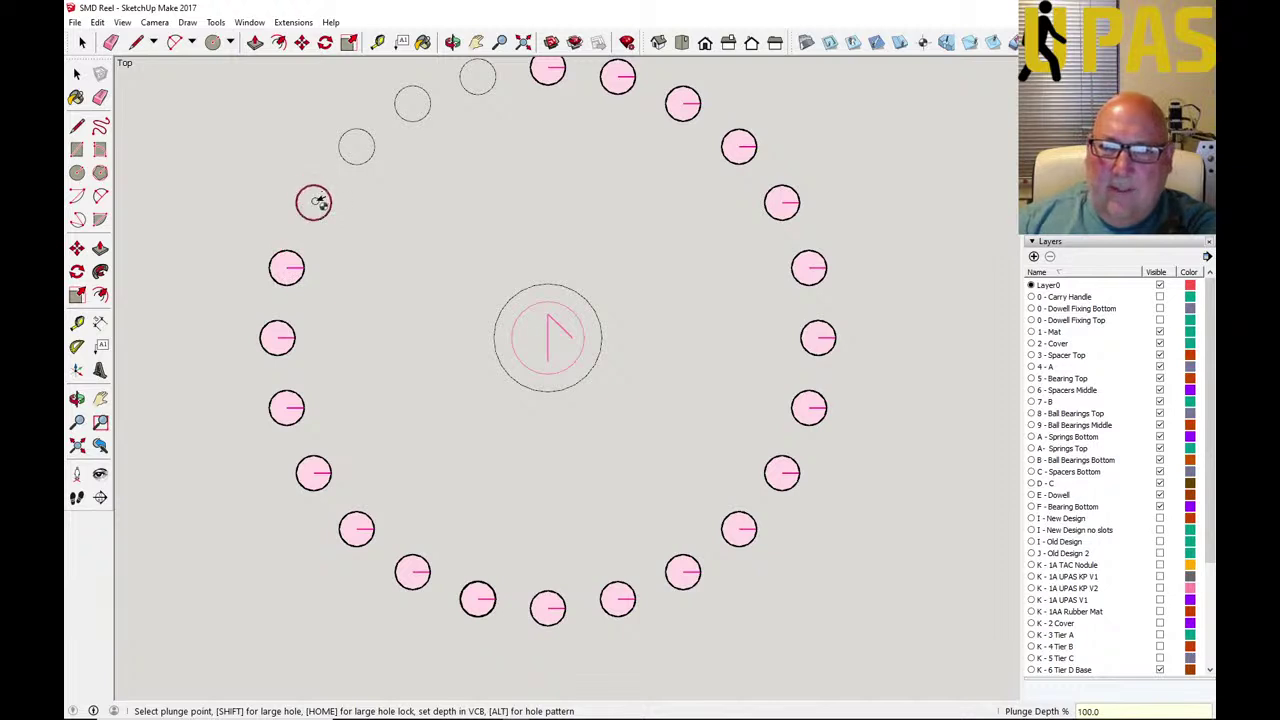
text(4)
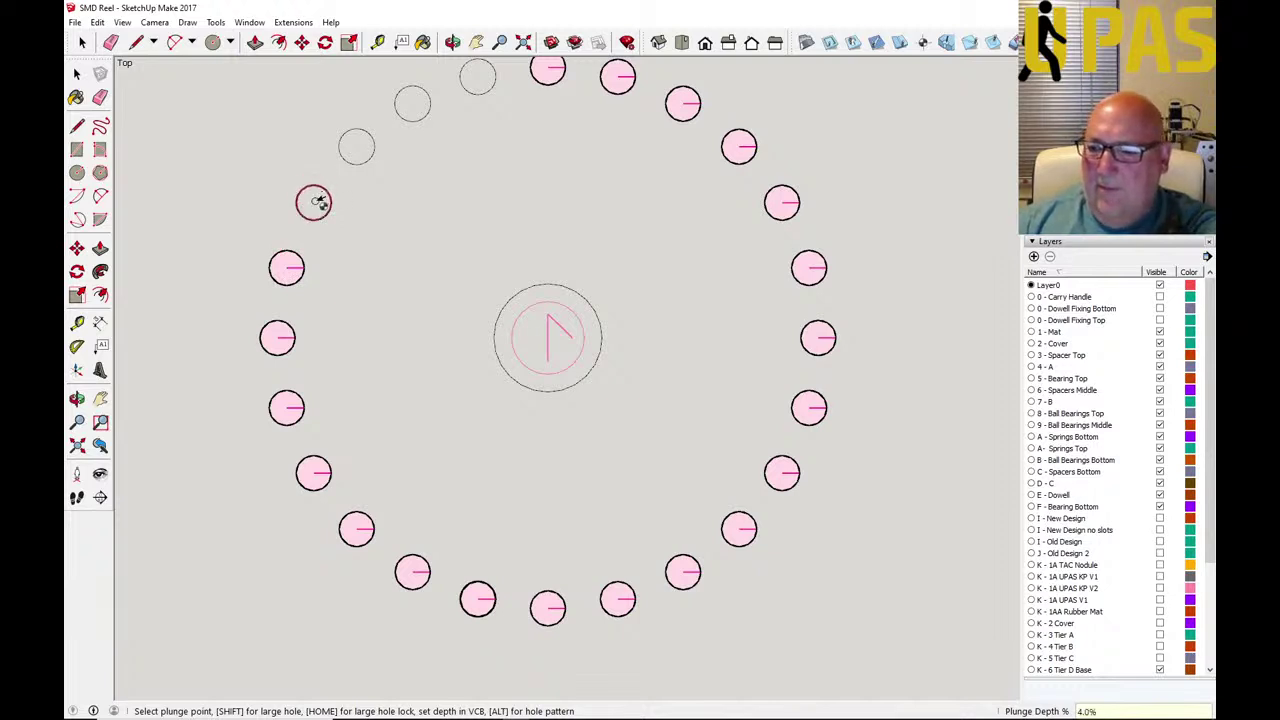
click(313, 202)
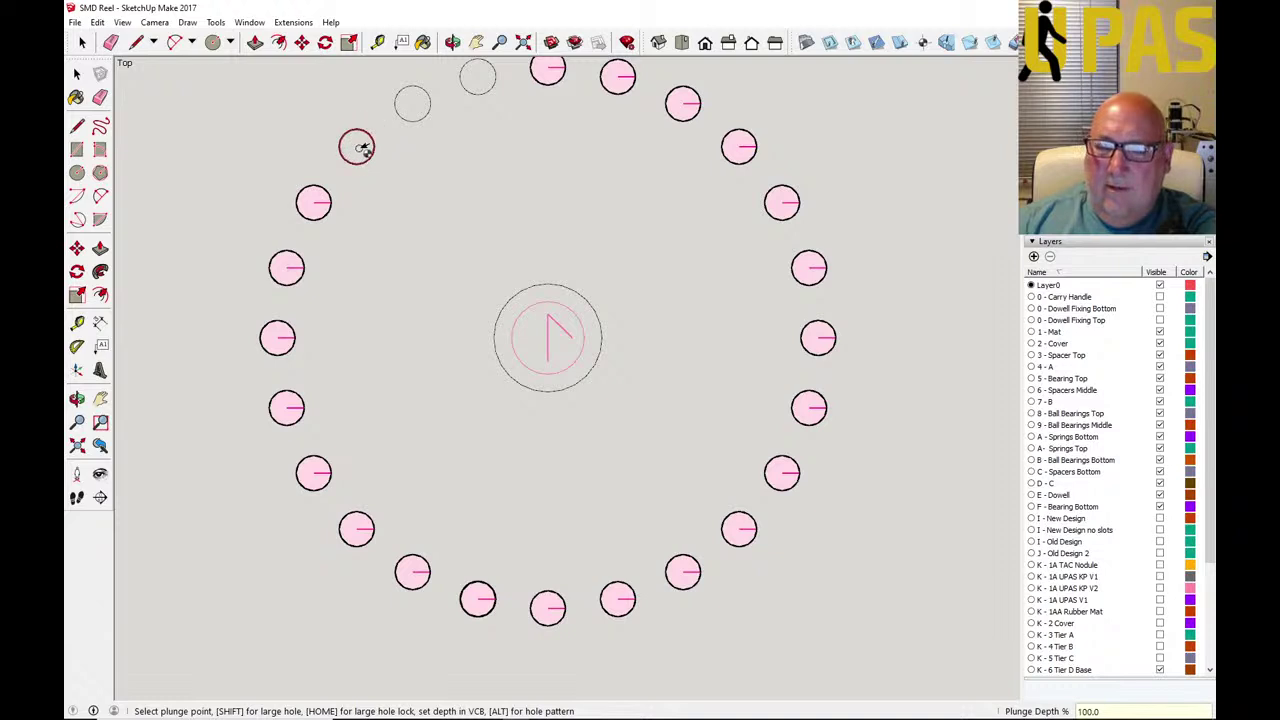
text(4)
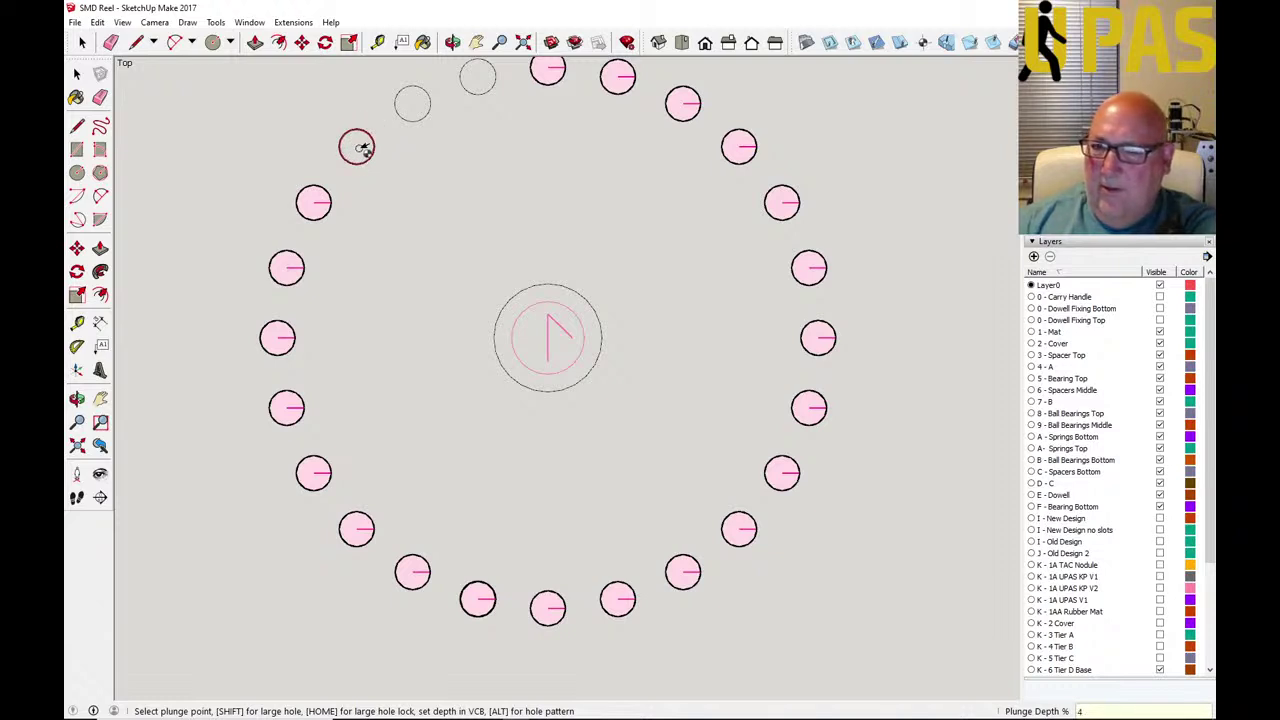
click(362, 148)
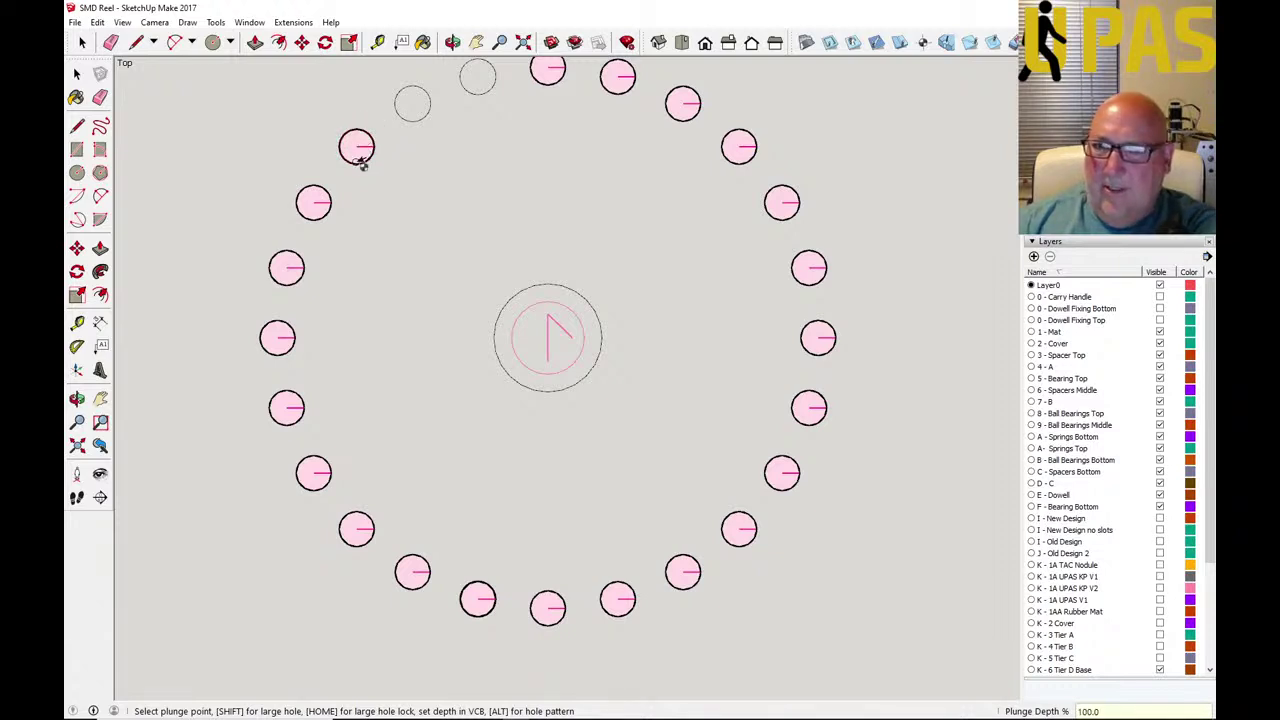
scroll(296, 385, down, 2)
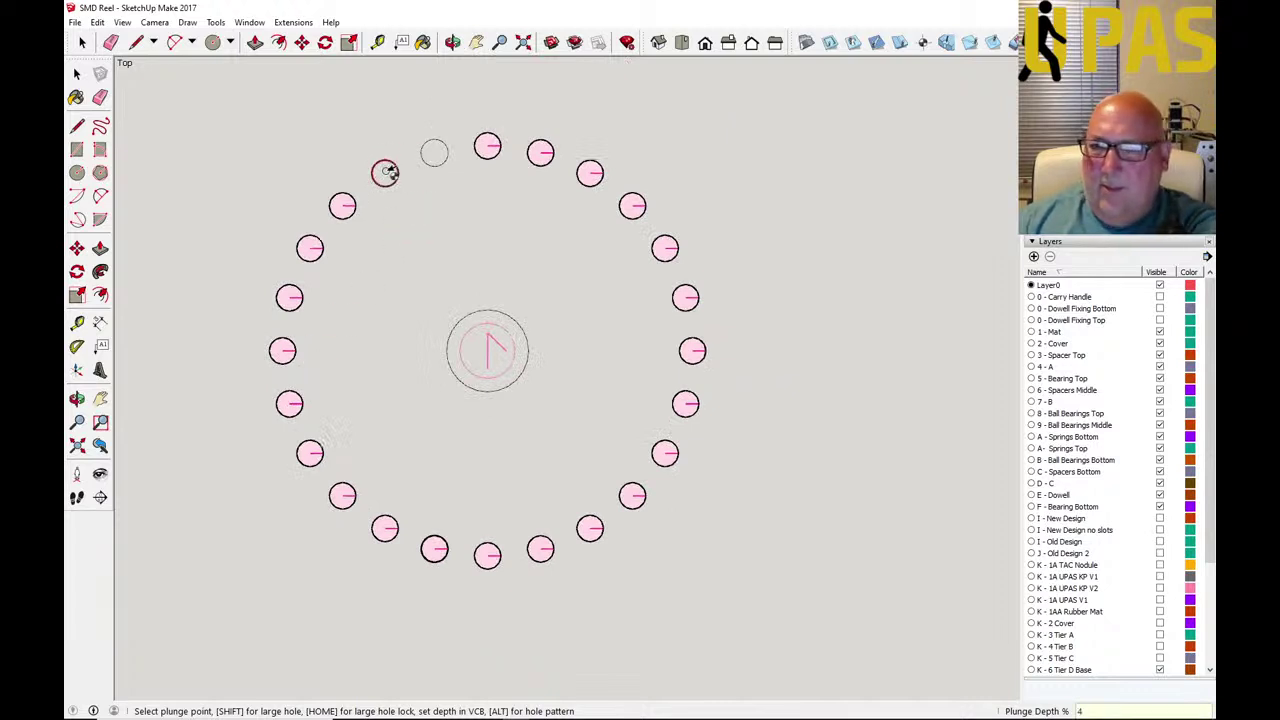
click(387, 173)
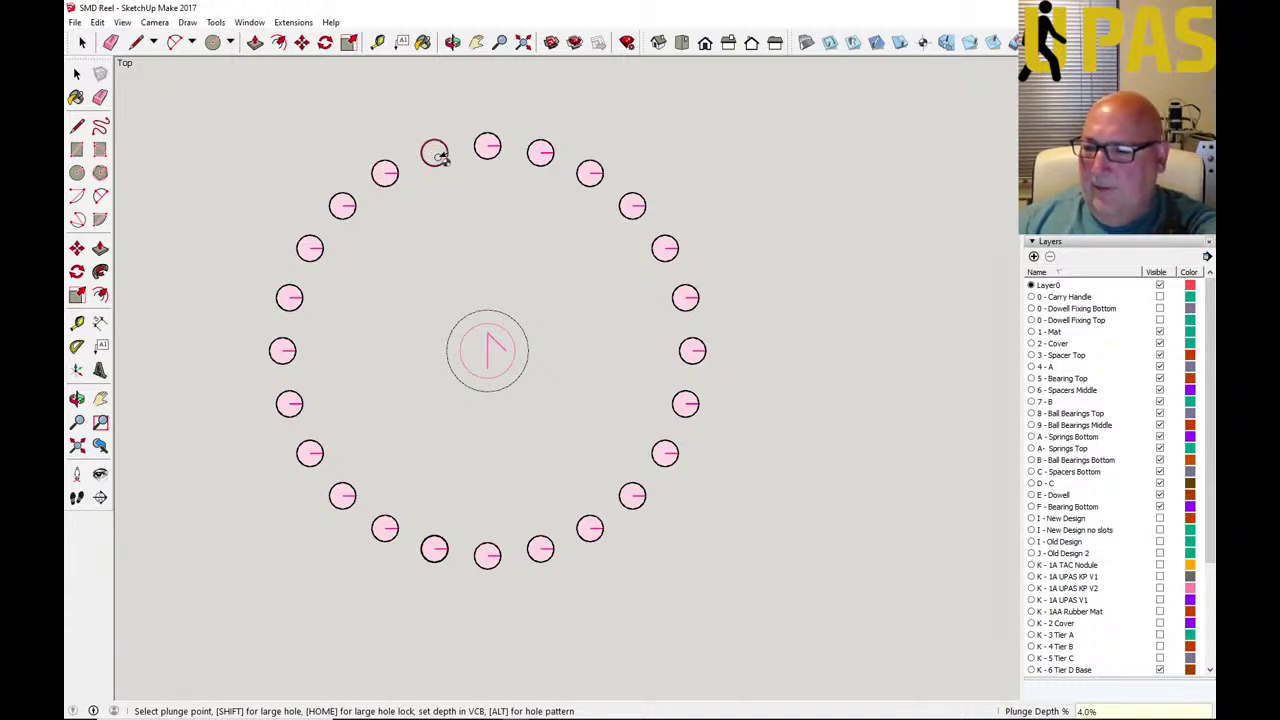
click(437, 155)
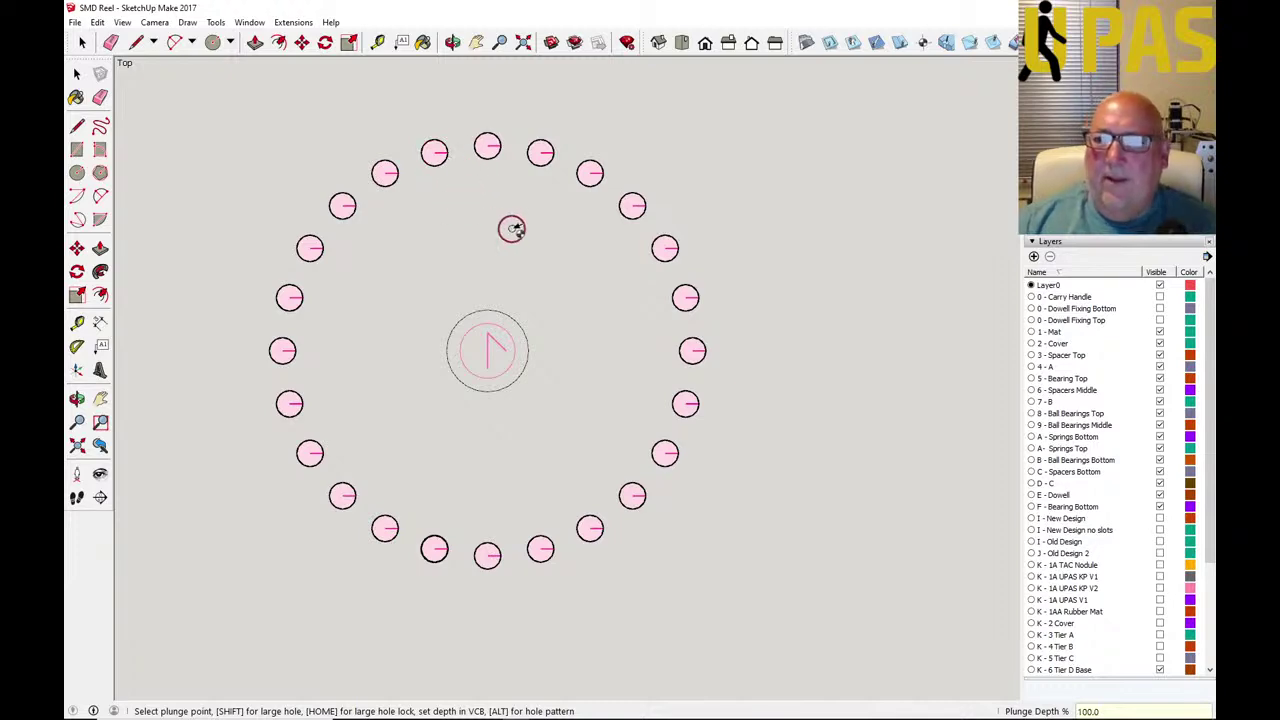
scroll(518, 285, down, 8)
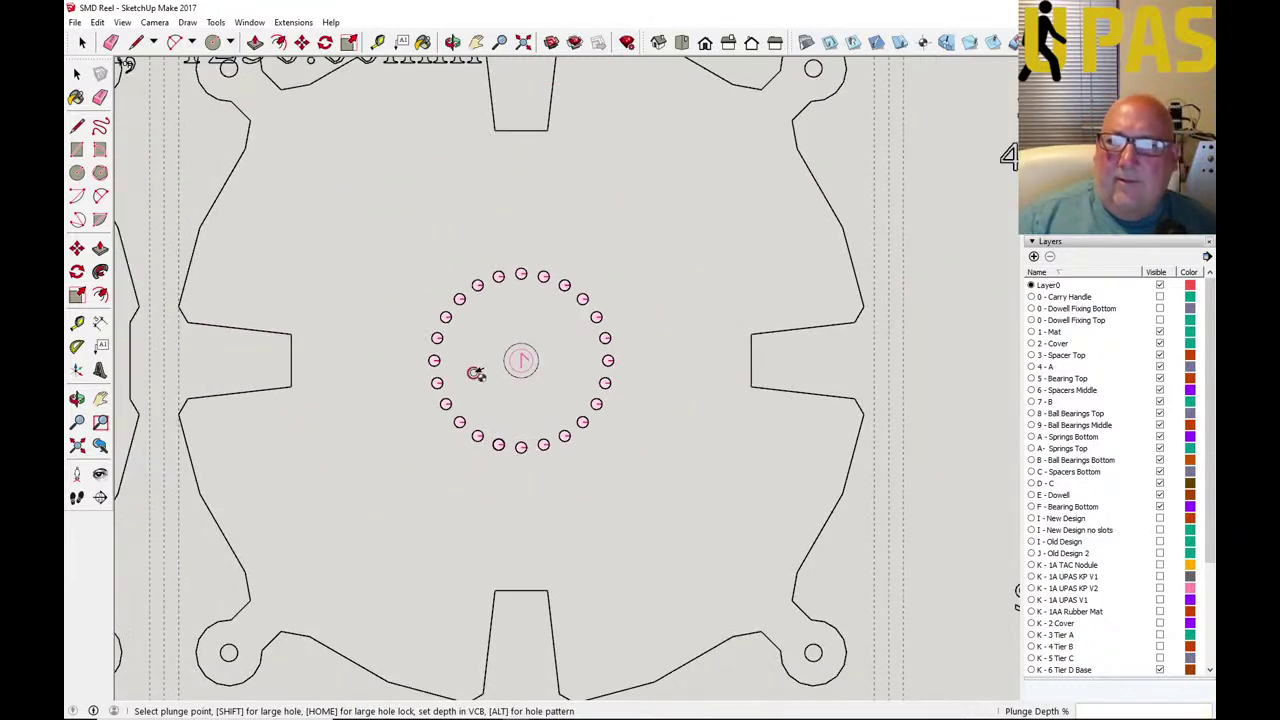
click(75, 22)
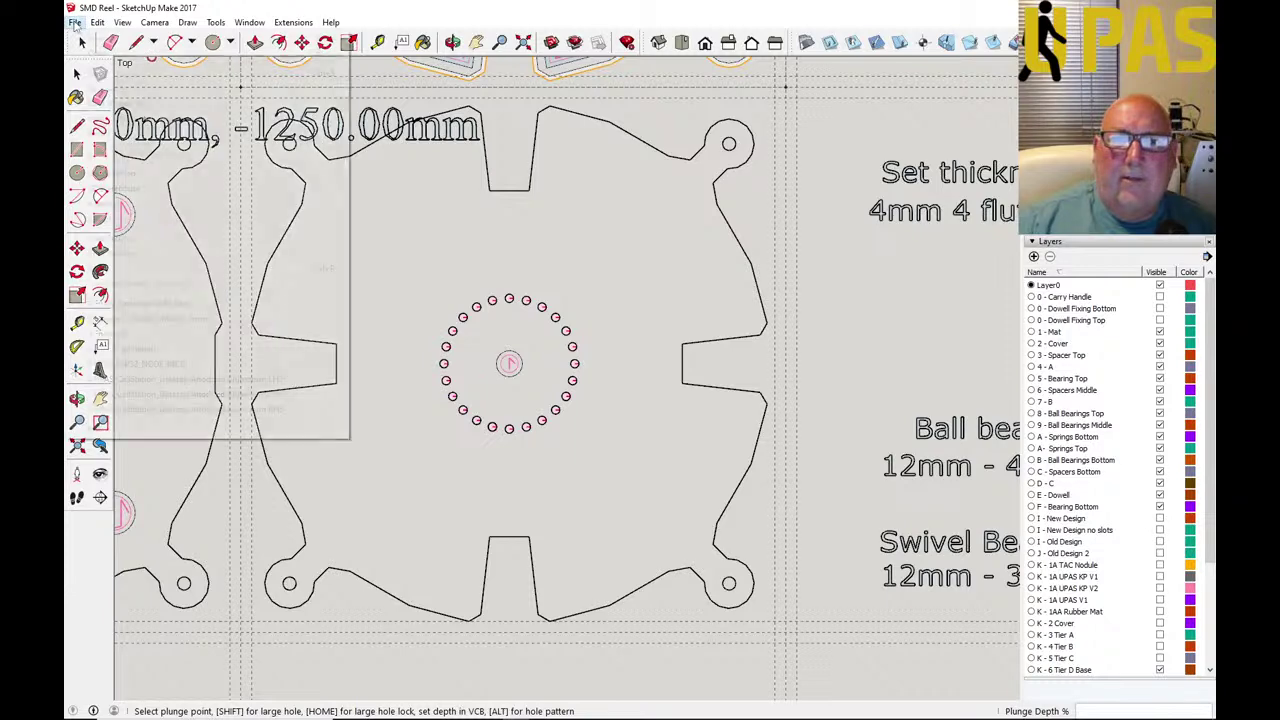
click(96, 73)
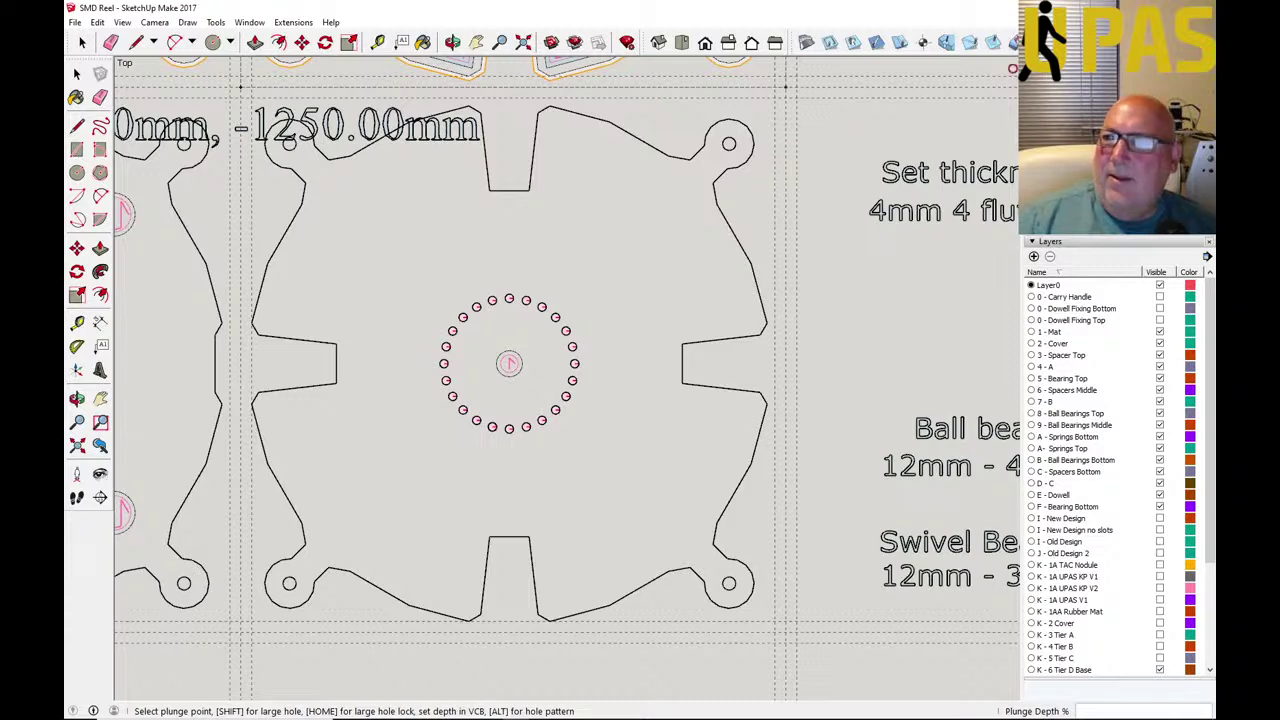
Set the safe area around the step 6 panel, with its lower corner at 250.00mm, -1500.00mm.
click(1013, 69)
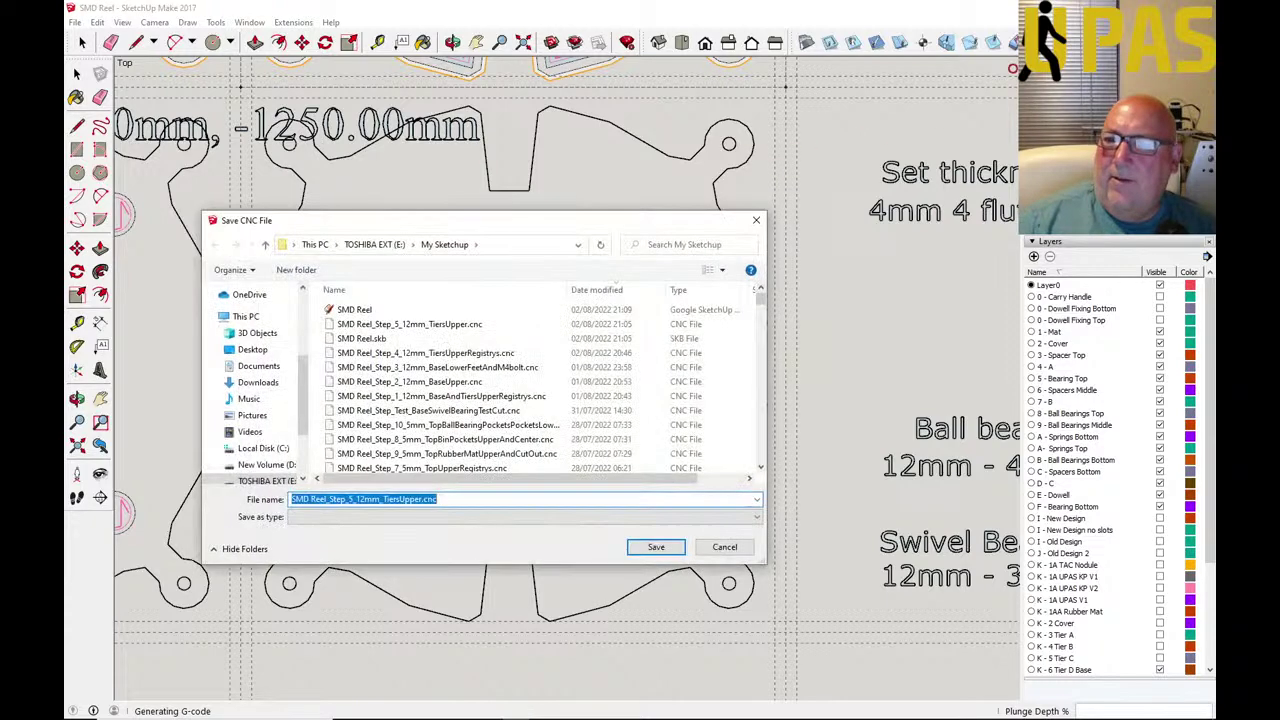
click(725, 549)
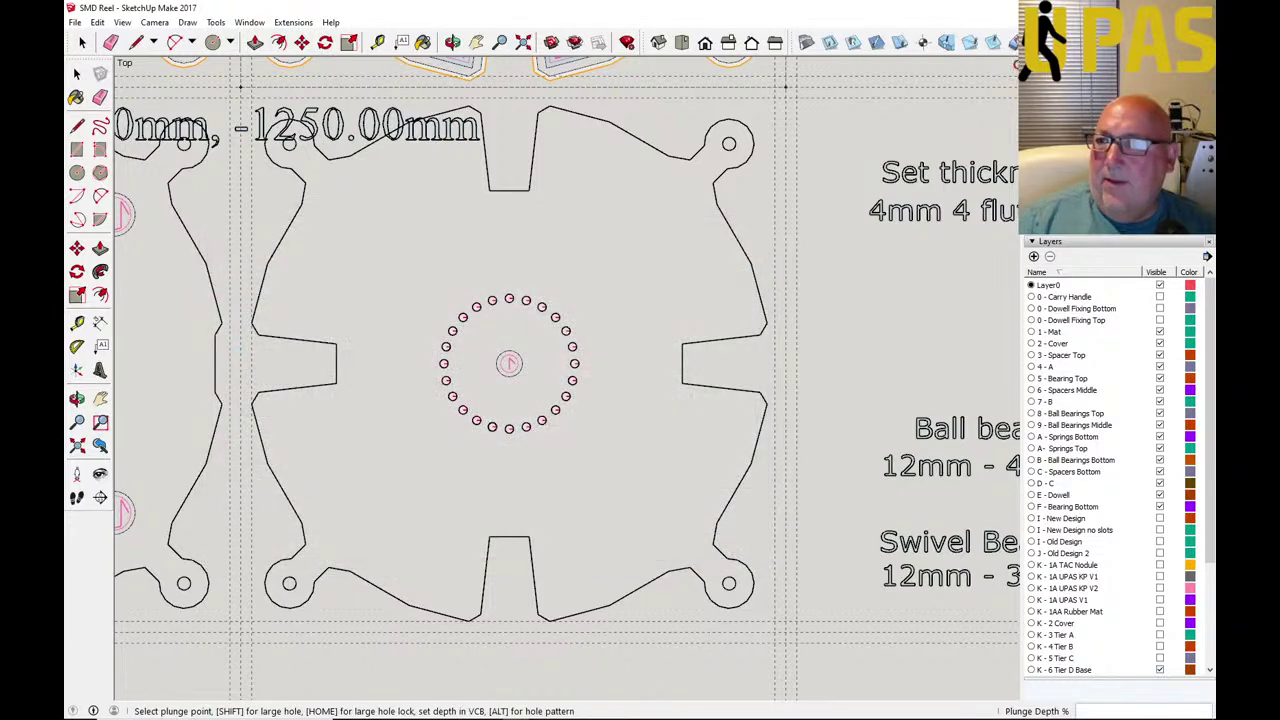
scroll(241, 634, up, 4)
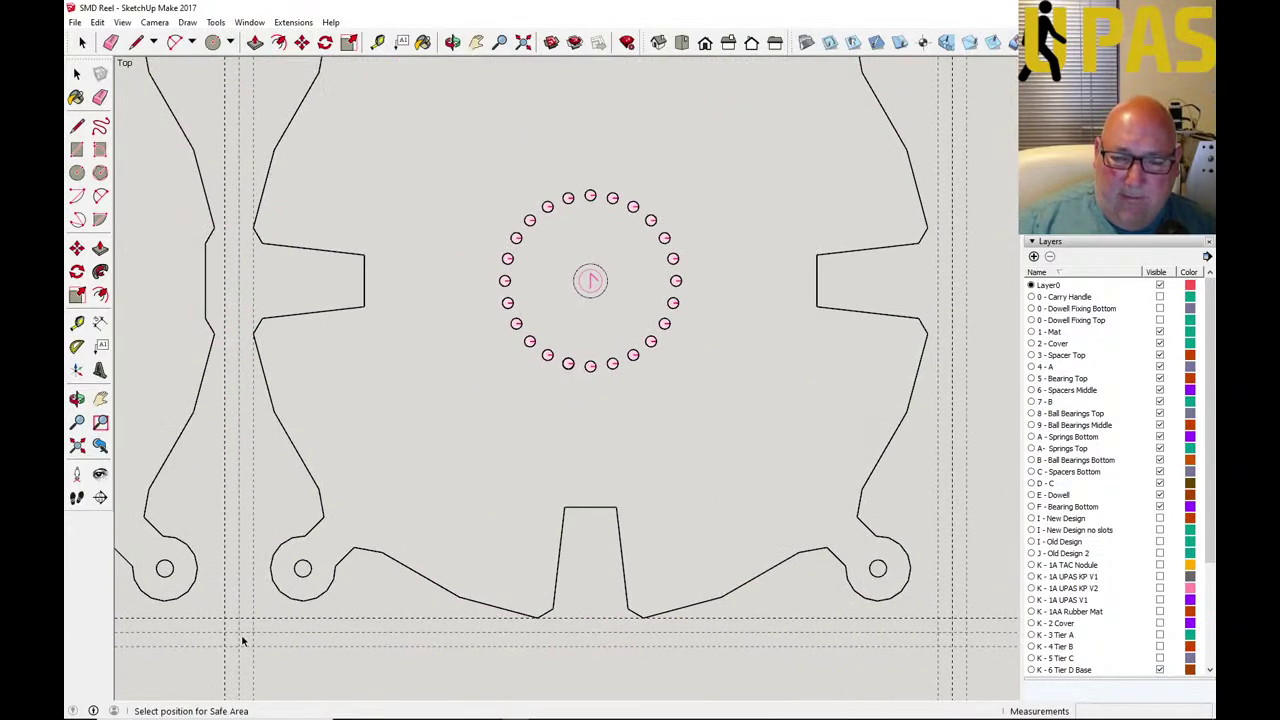
key(space)
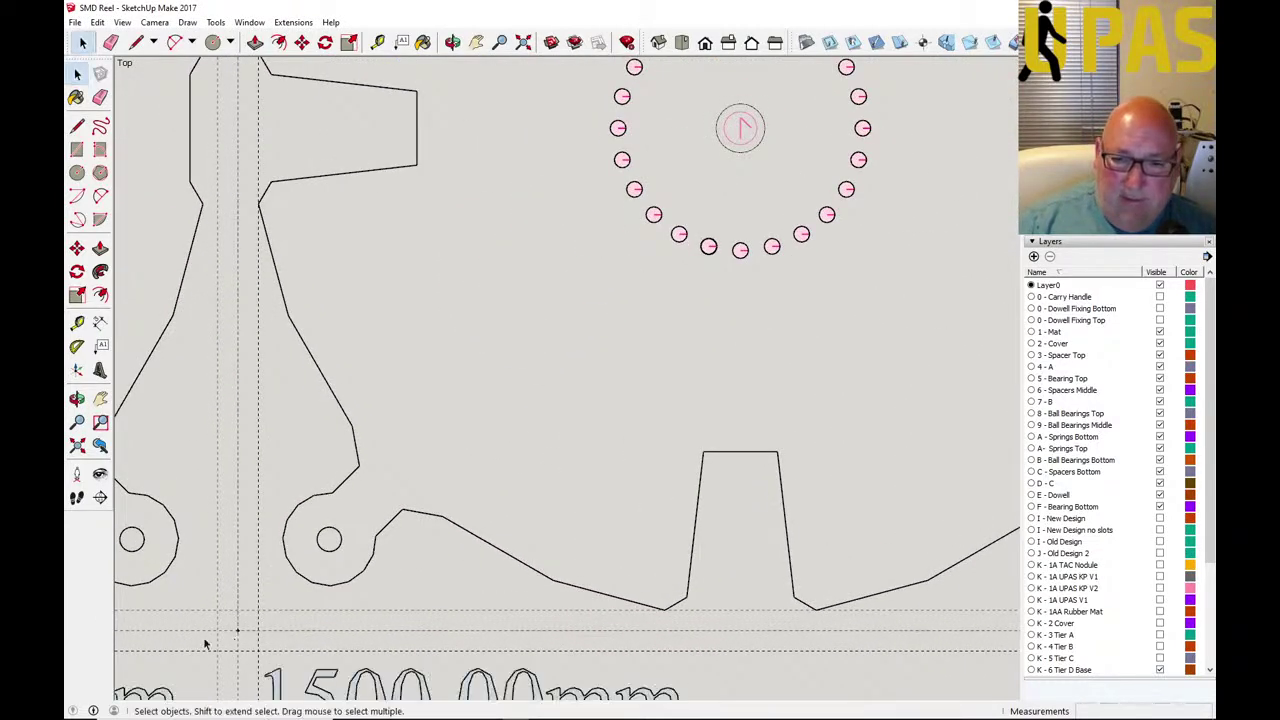
scroll(240, 640, down, 4)
scroll(258, 645, down, 1)
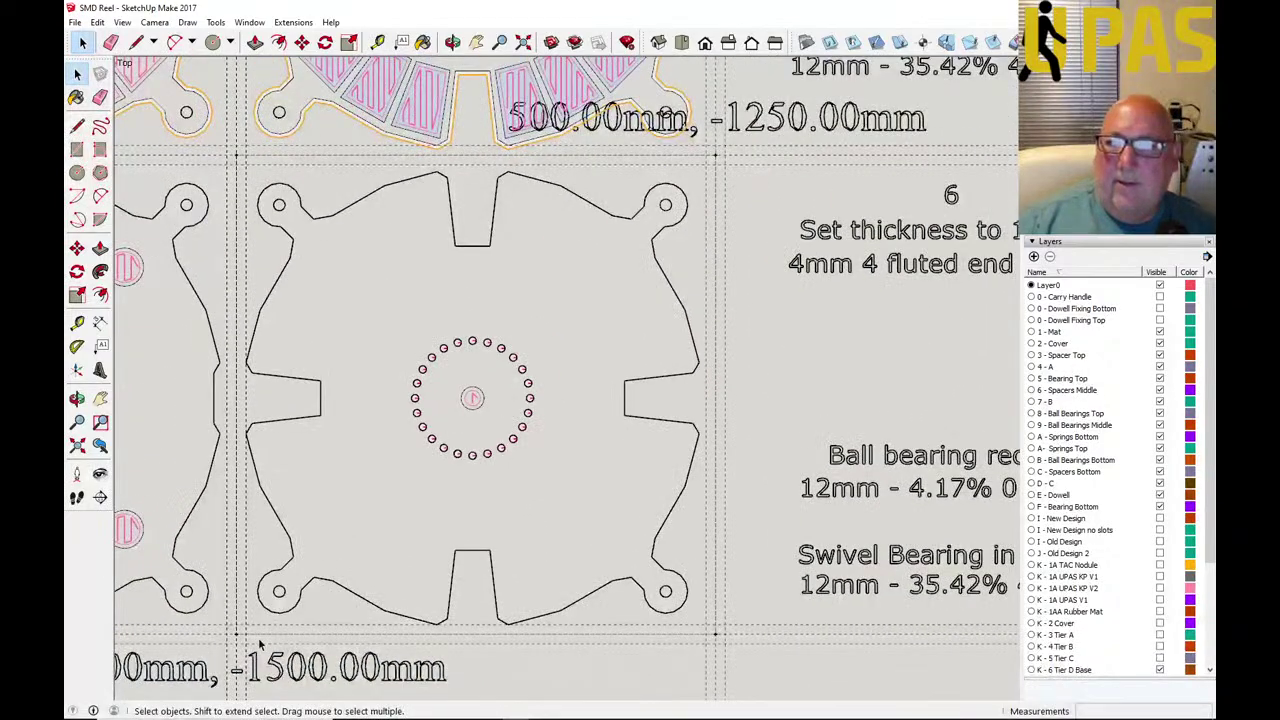
Generate the G-code for the step 6 panel, overwriting the existing file SMD Reel_Step_6_12mm_TiersLower.cnc.
click(1015, 42)
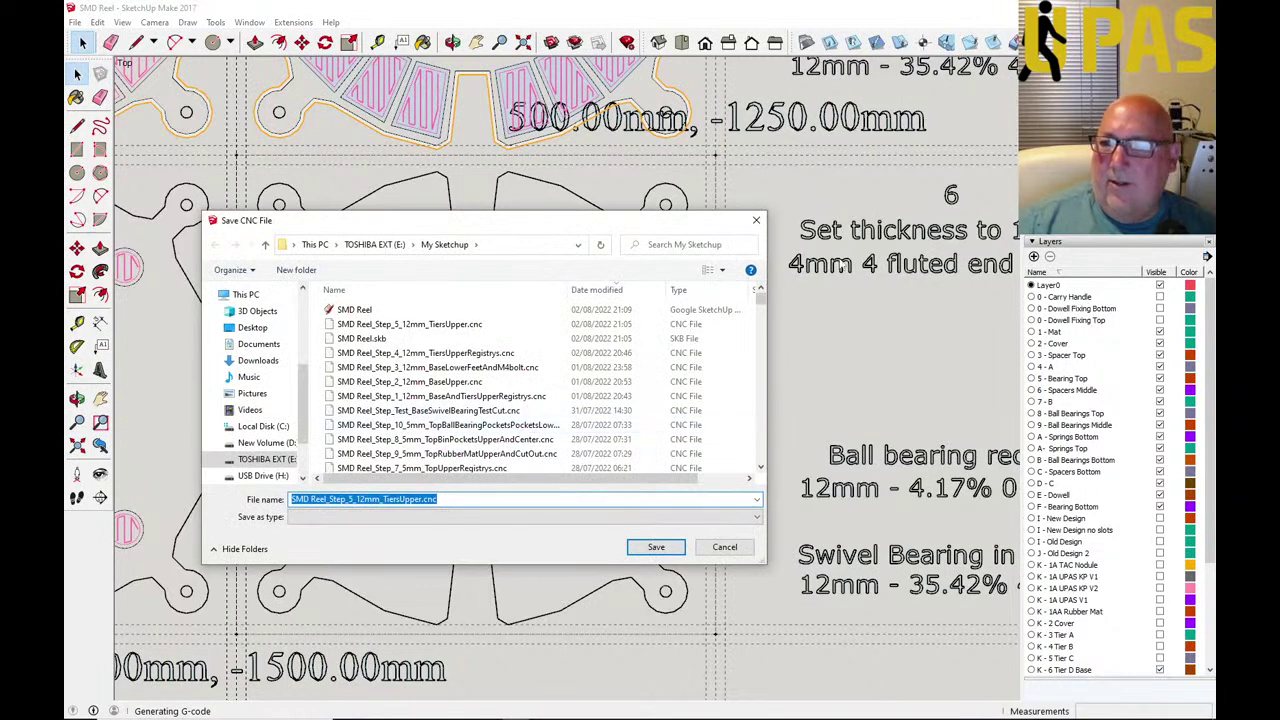
scroll(489, 368, down, 3)
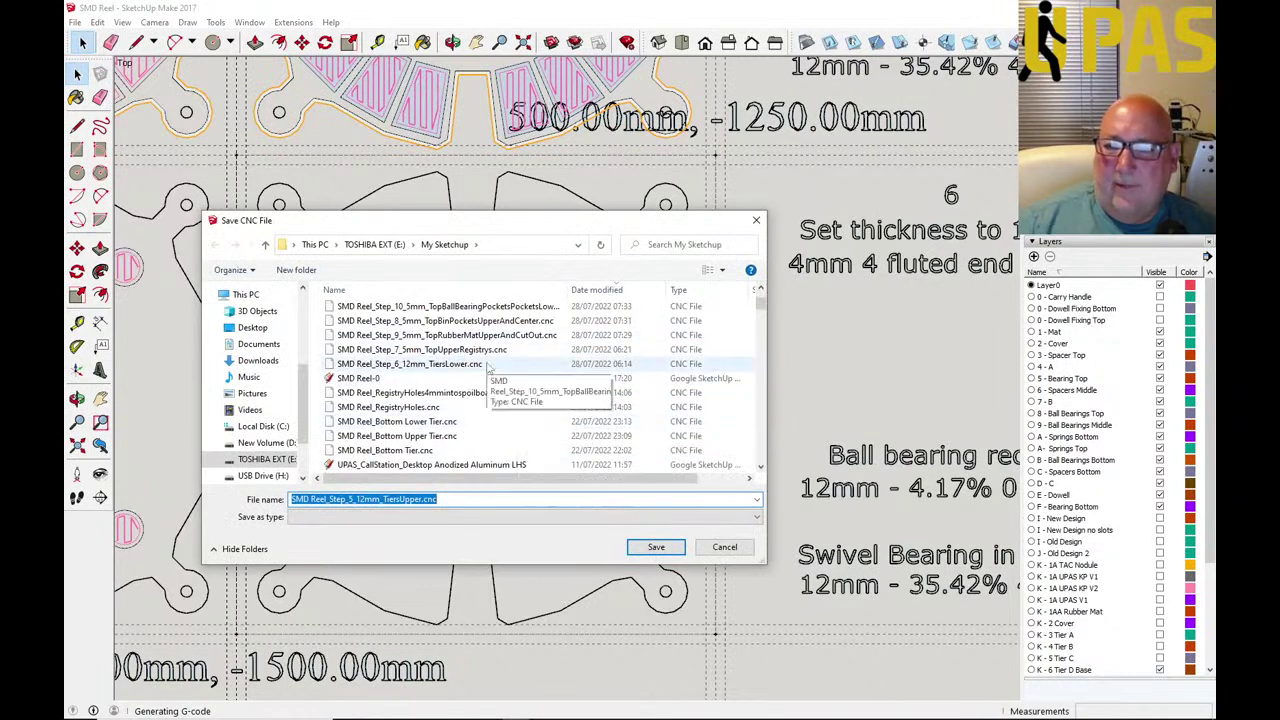
scroll(466, 395, up, 1)
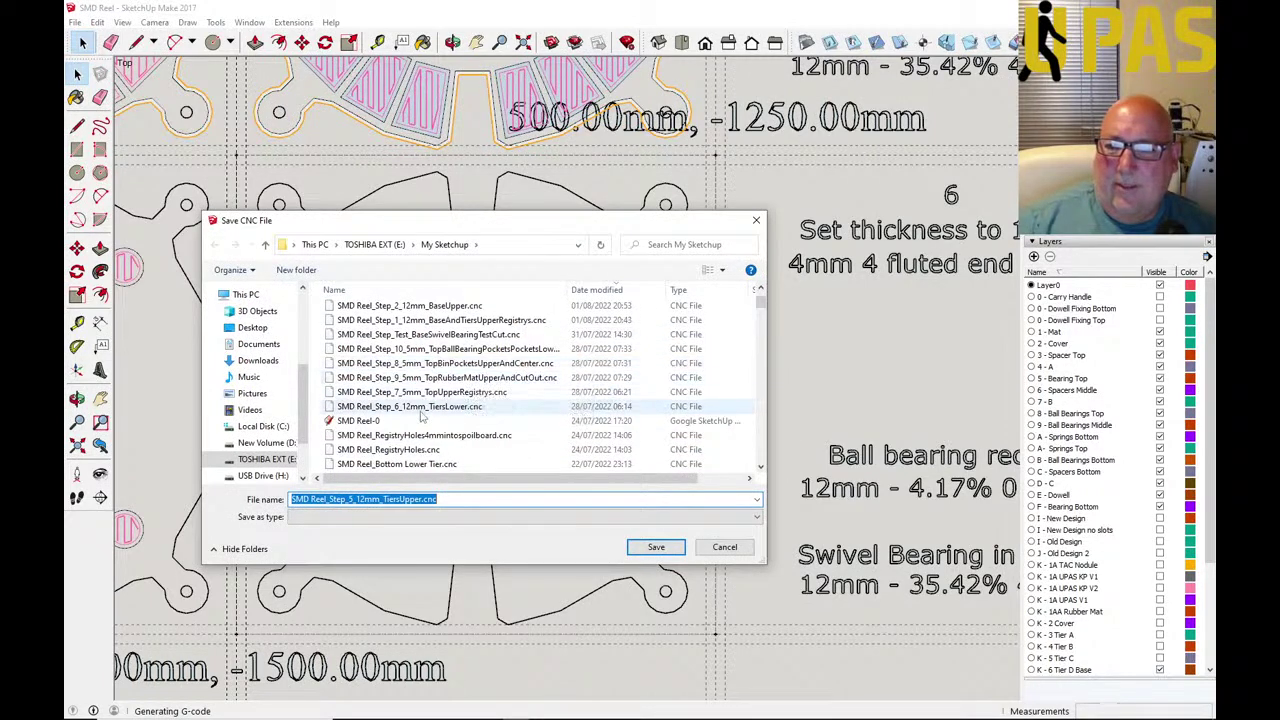
click(430, 407)
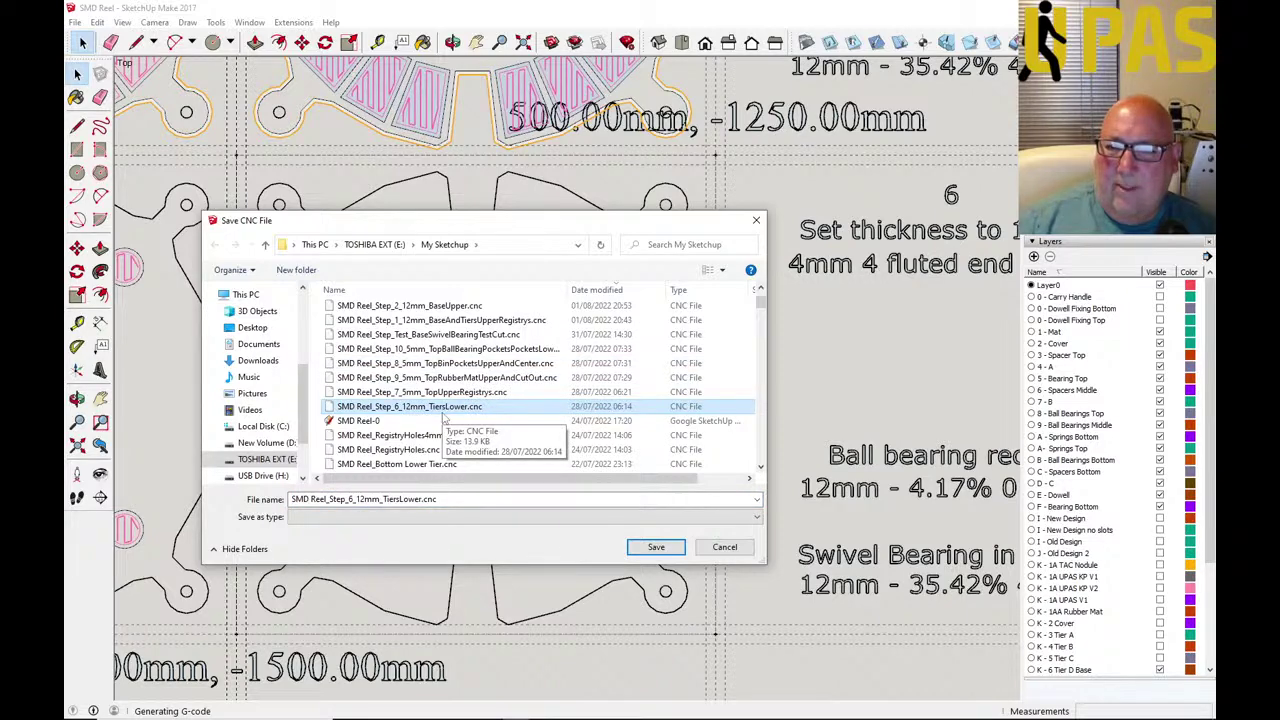
click(657, 548)
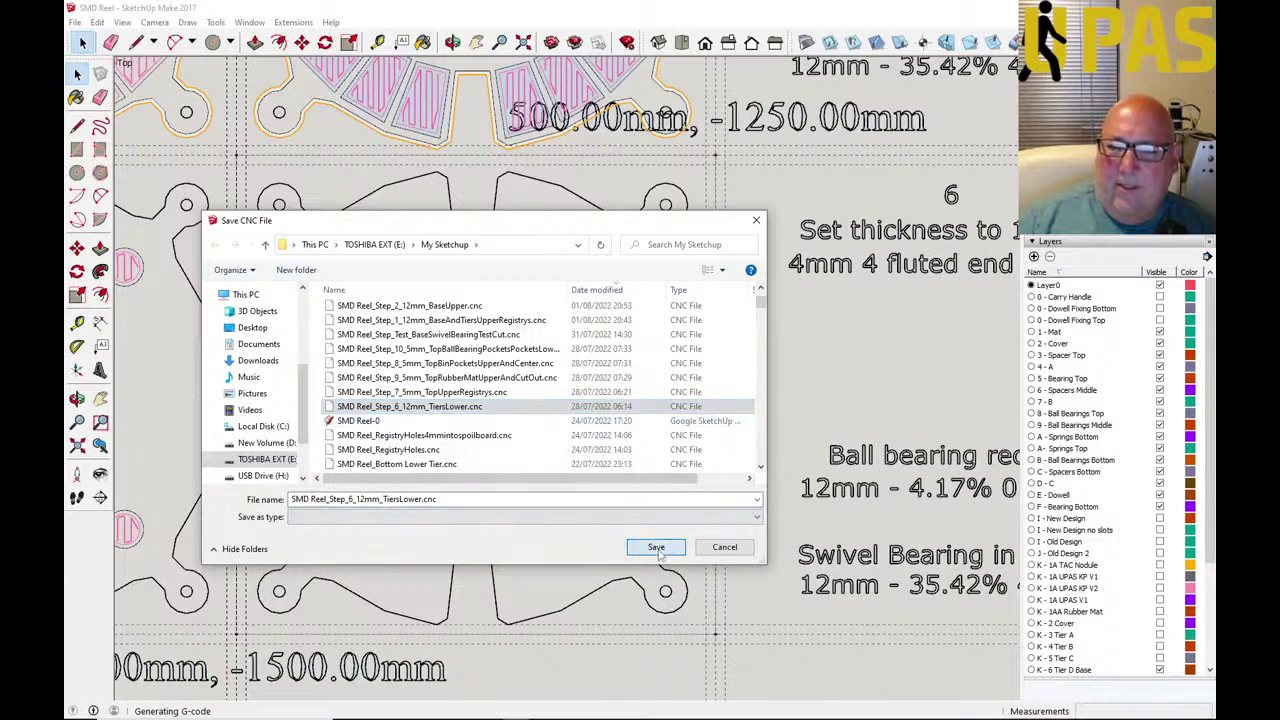
click(672, 370)
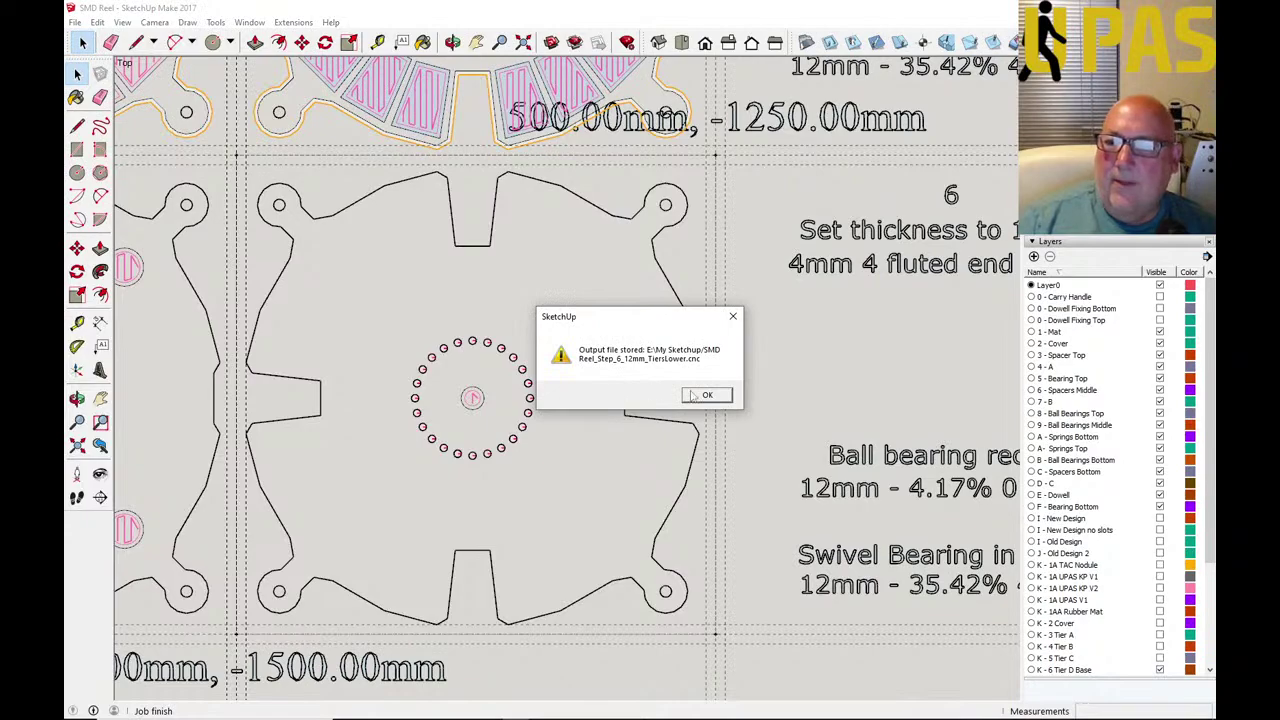
click(704, 395)
scroll(455, 400, down, 4)
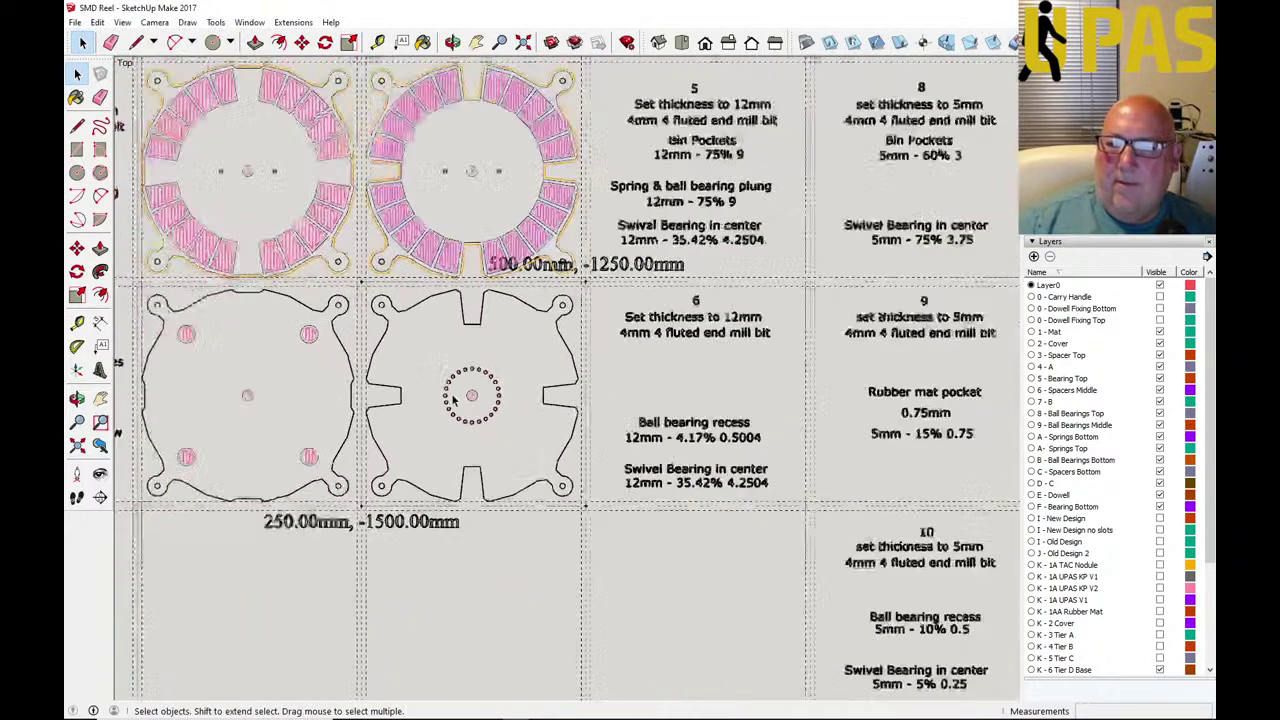
scroll(453, 397, down, 3)
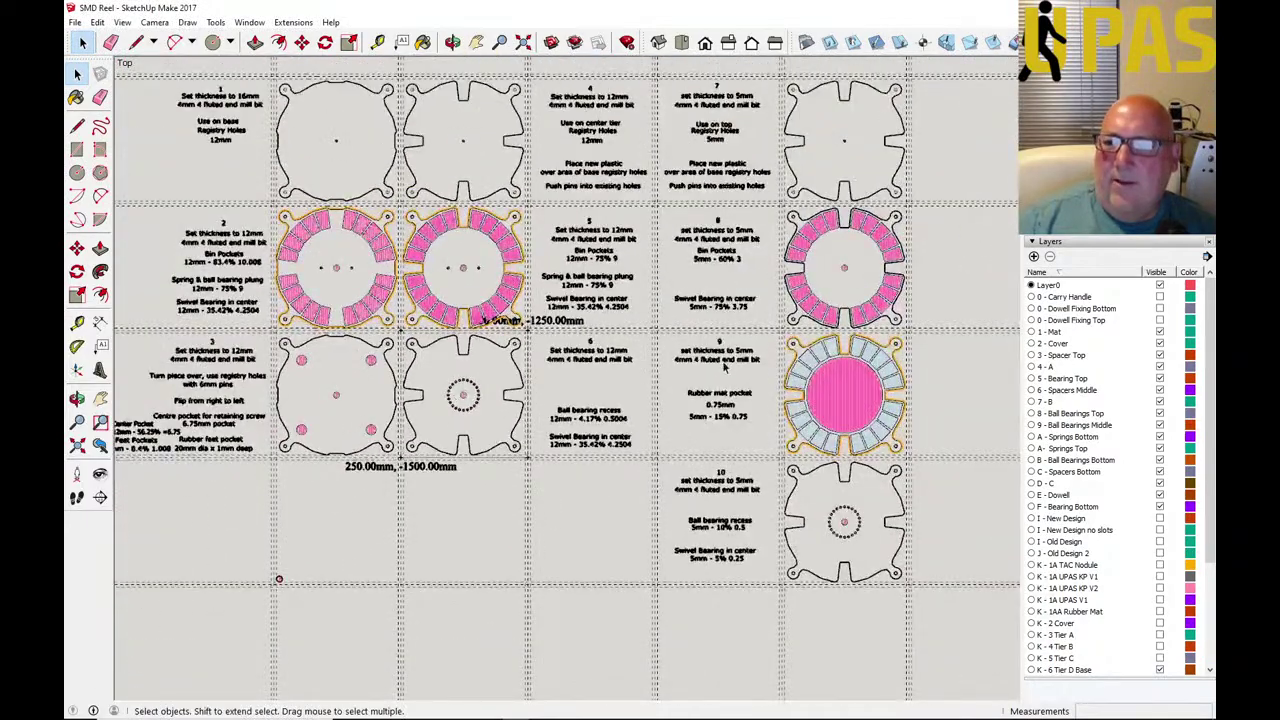
scroll(600, 400, up, 2)
scroll(520, 420, down, 1)
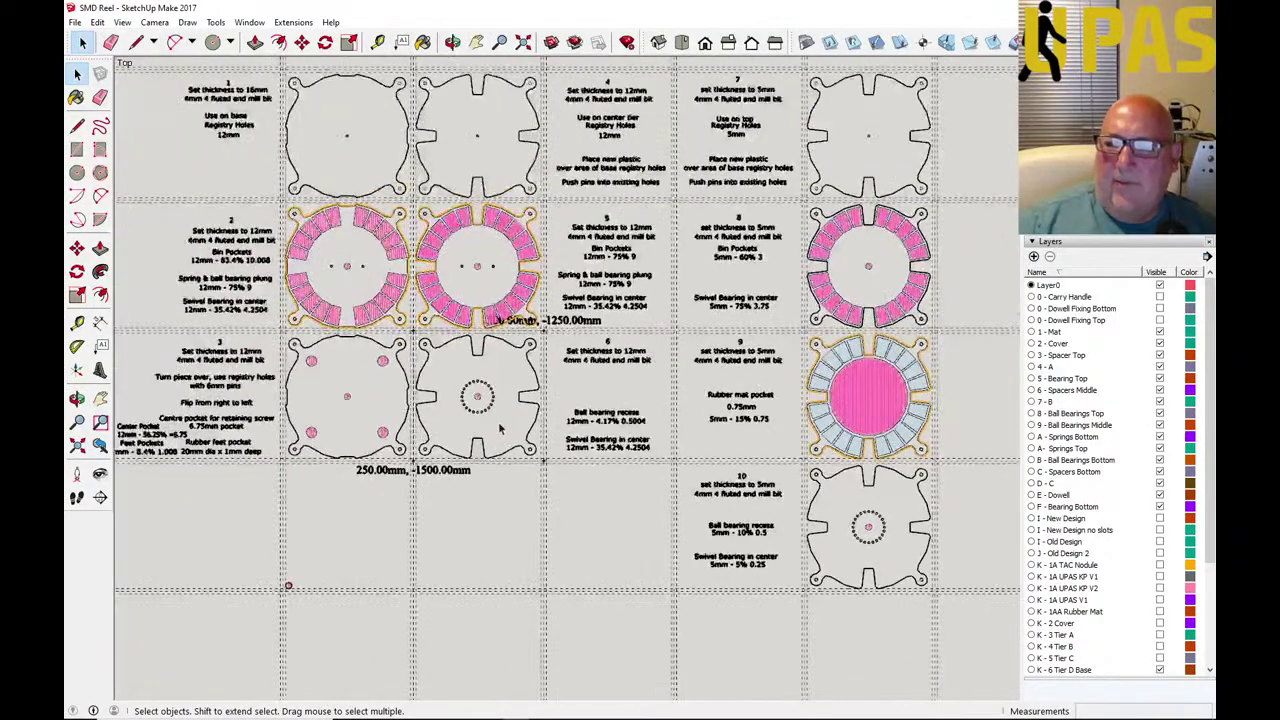
scroll(498, 421, up, 3)
scroll(540, 430, down, 1)
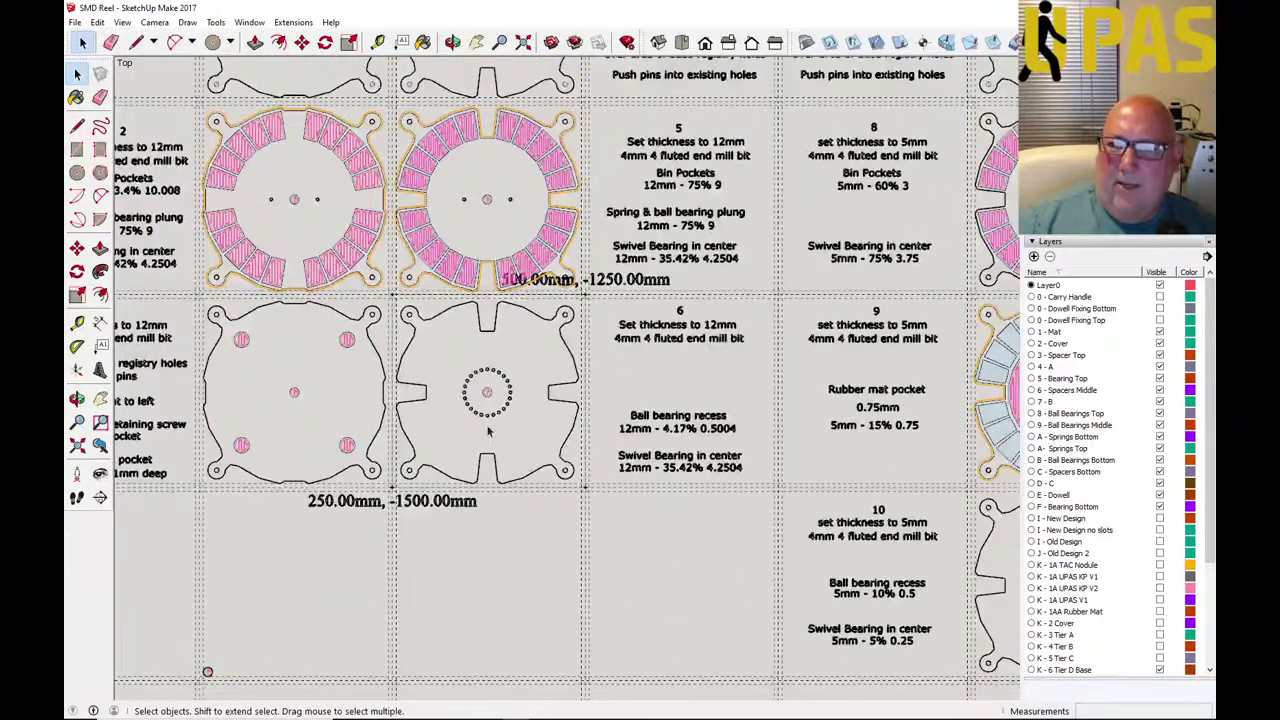
scroll(489, 431, down, 2)
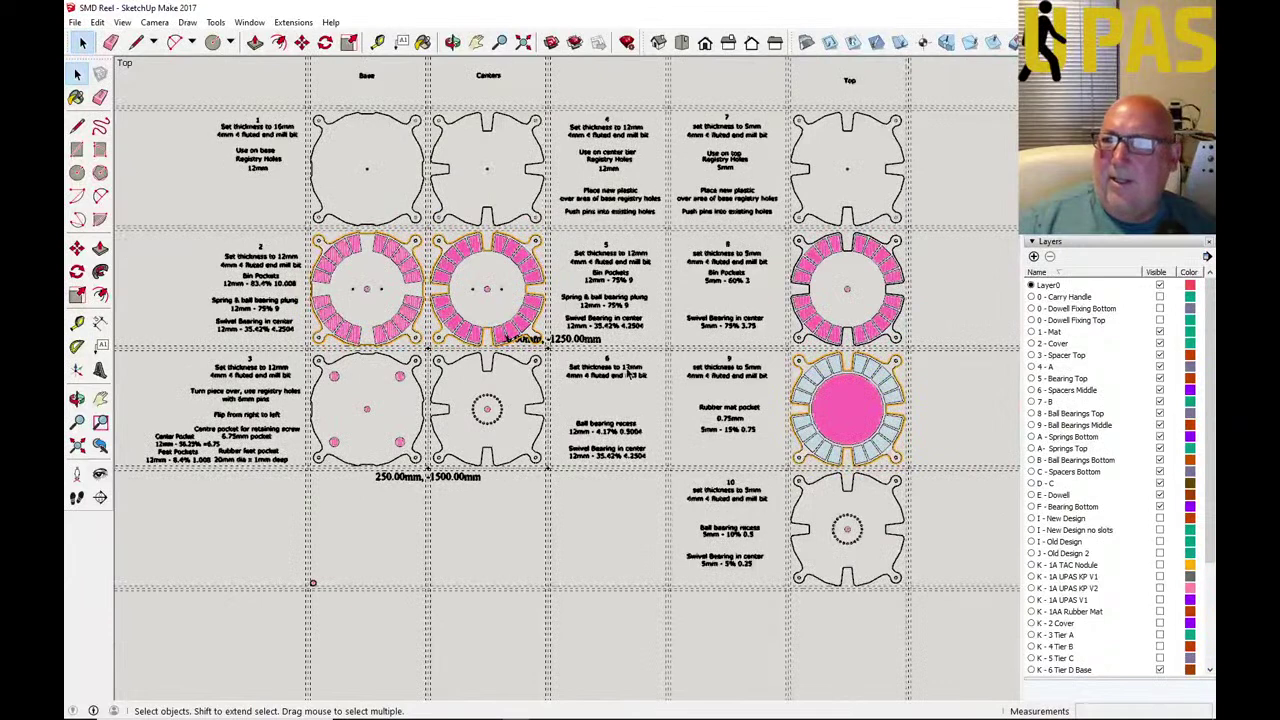
Switch to File Explorer and open the My Sketchup folder on the TOSHIBA EXT (E:) drive.
mouse_move(316, 706)
click(381, 706)
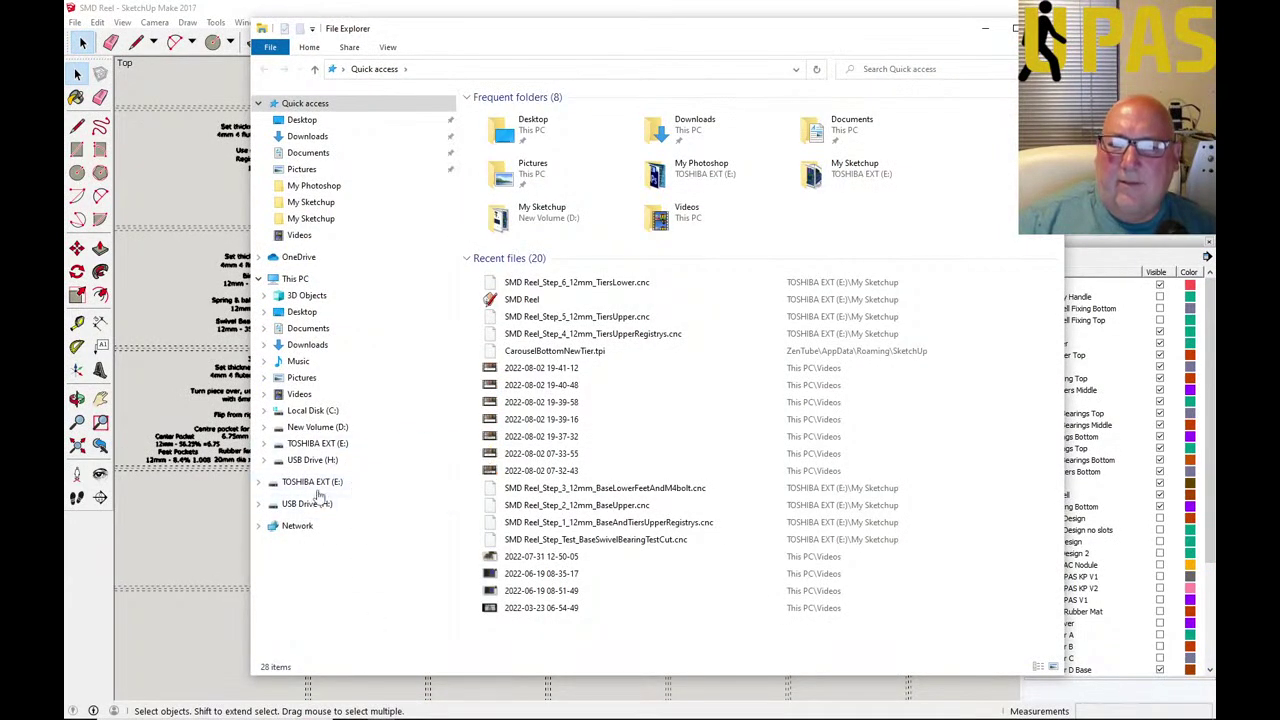
click(325, 482)
scroll(535, 503, down, 2)
scroll(537, 504, down, 10)
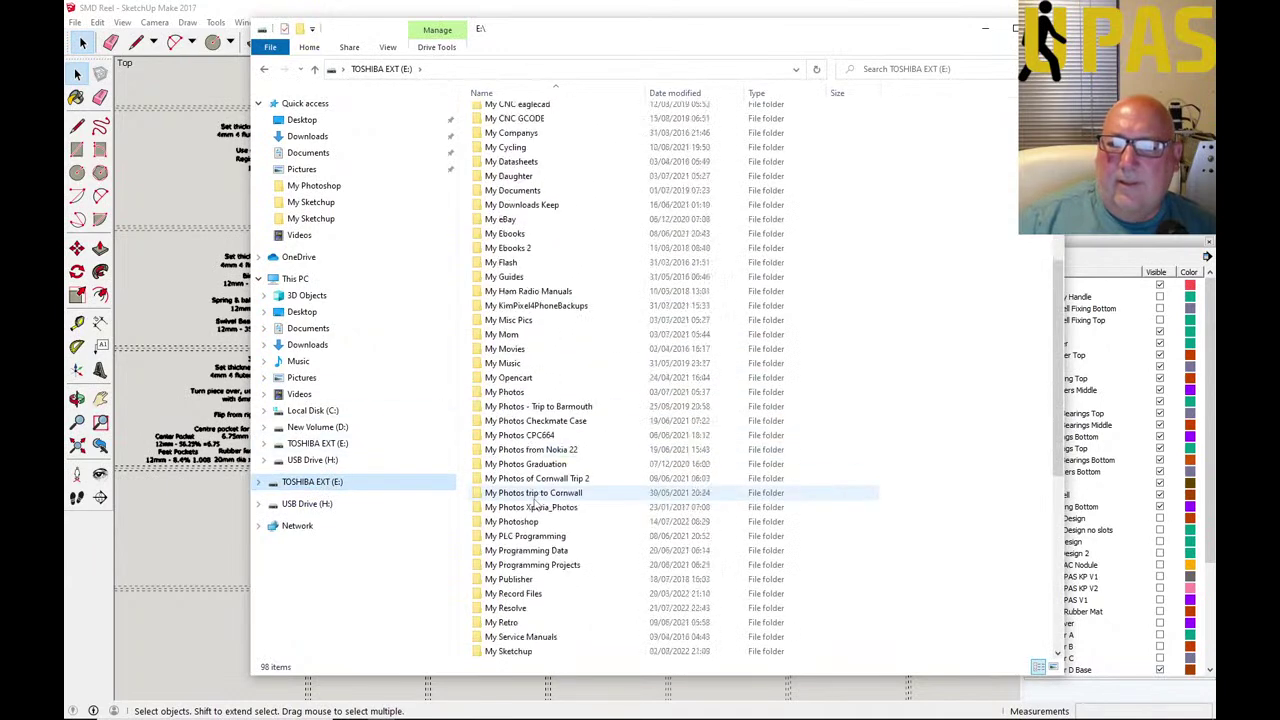
double_click(525, 441)
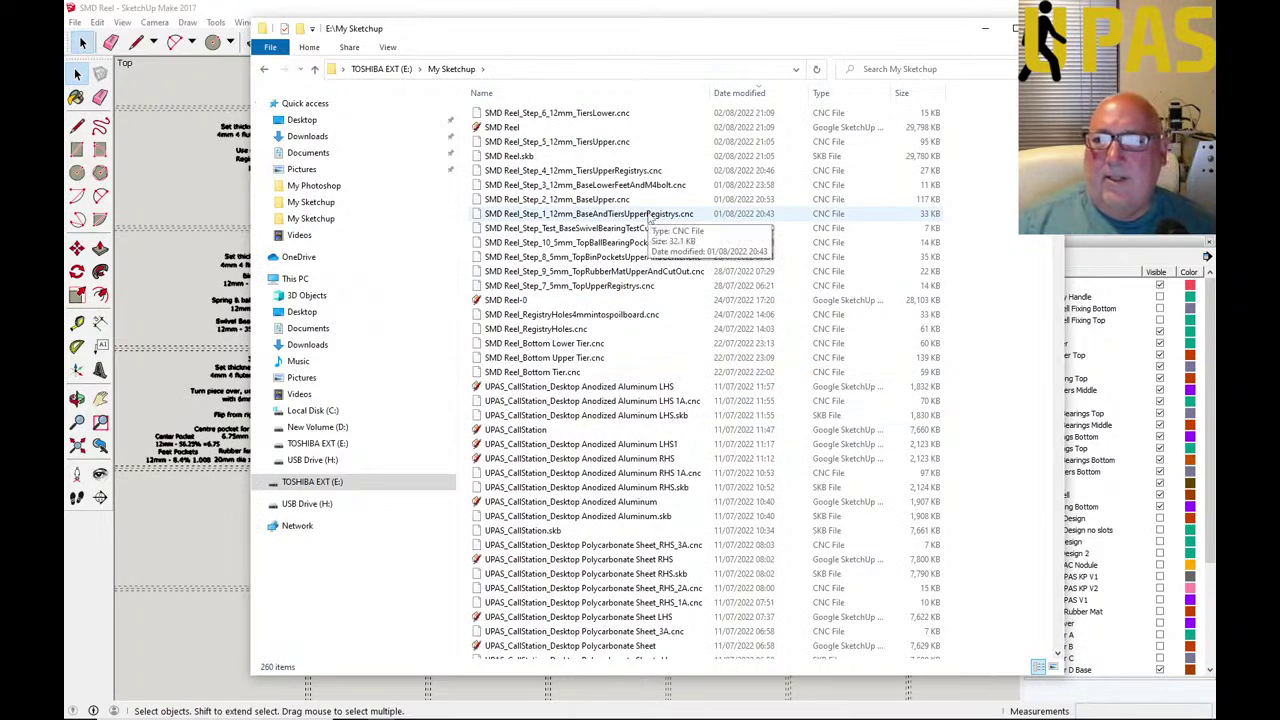
Copy the step 4, 5 and 6 CNC files: SMD Reel_Step_4_12mm_TiersUpperRegistrys.cnc, SMD Reel_Step_5_12mm_TiersUpper.cnc and SMD Reel_Step_6_12mm_TiersLower.cnc.
click(567, 173)
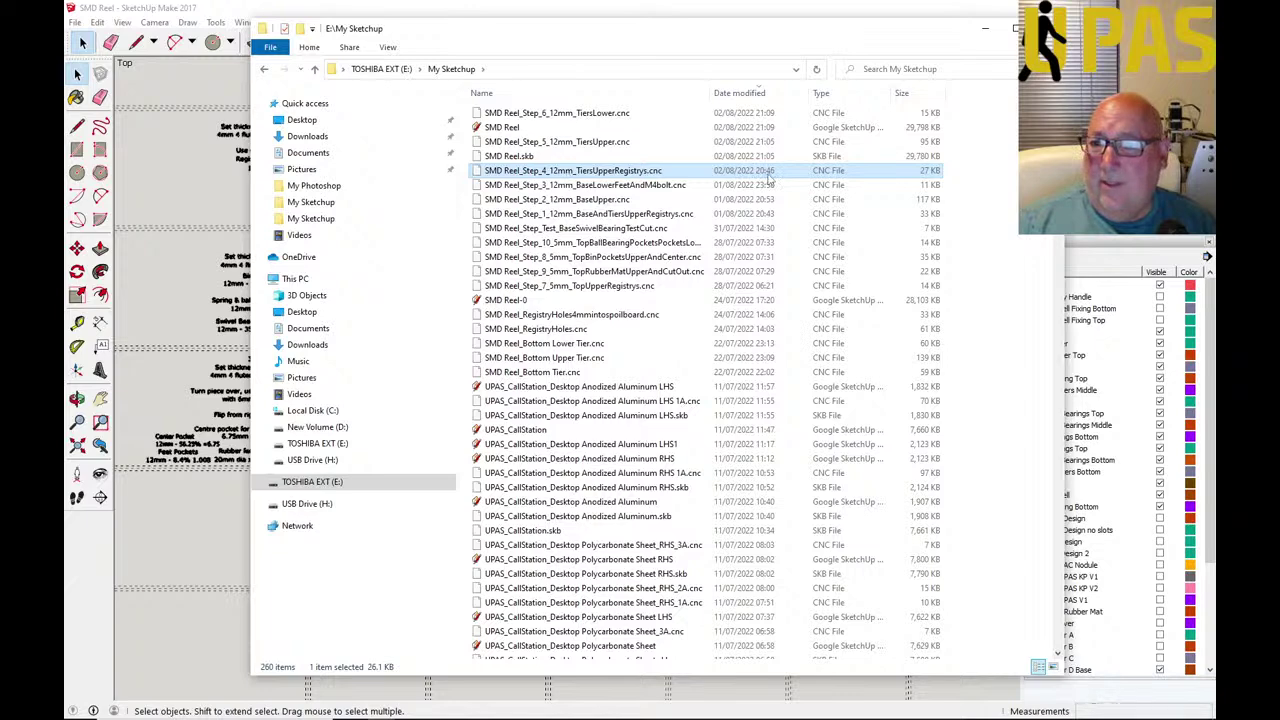
drag(770, 176, 562, 131)
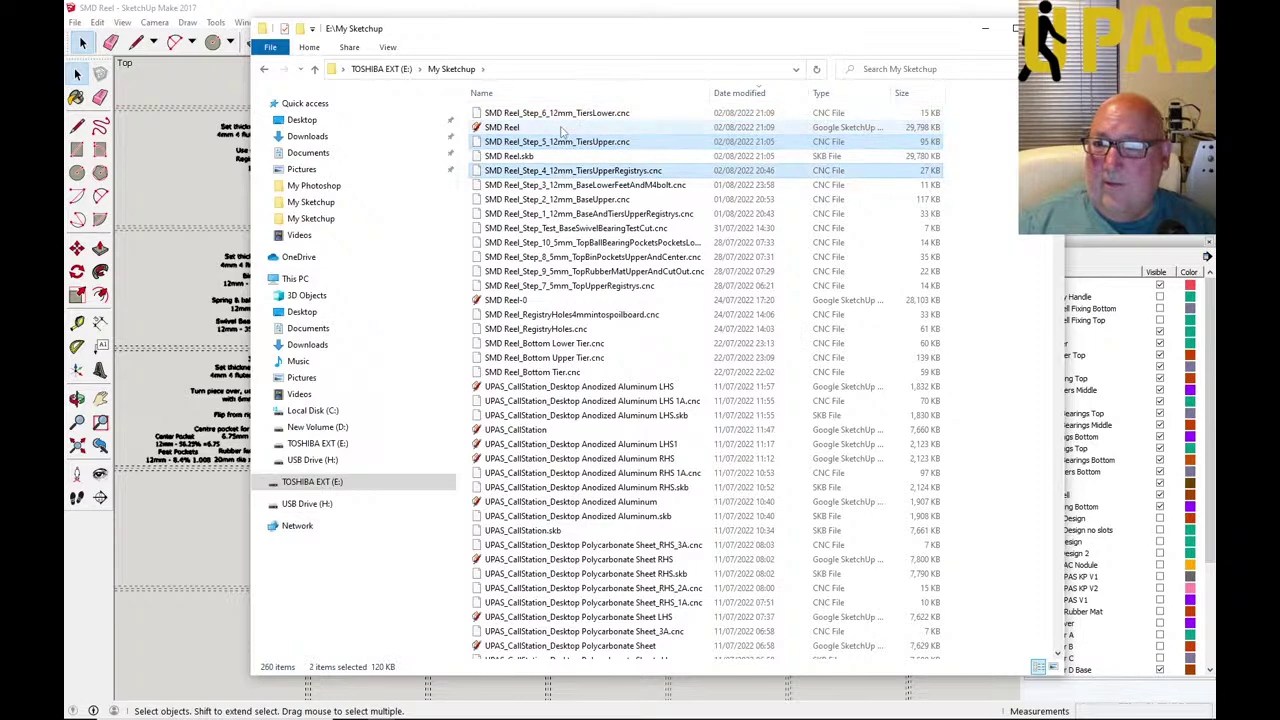
click(560, 172)
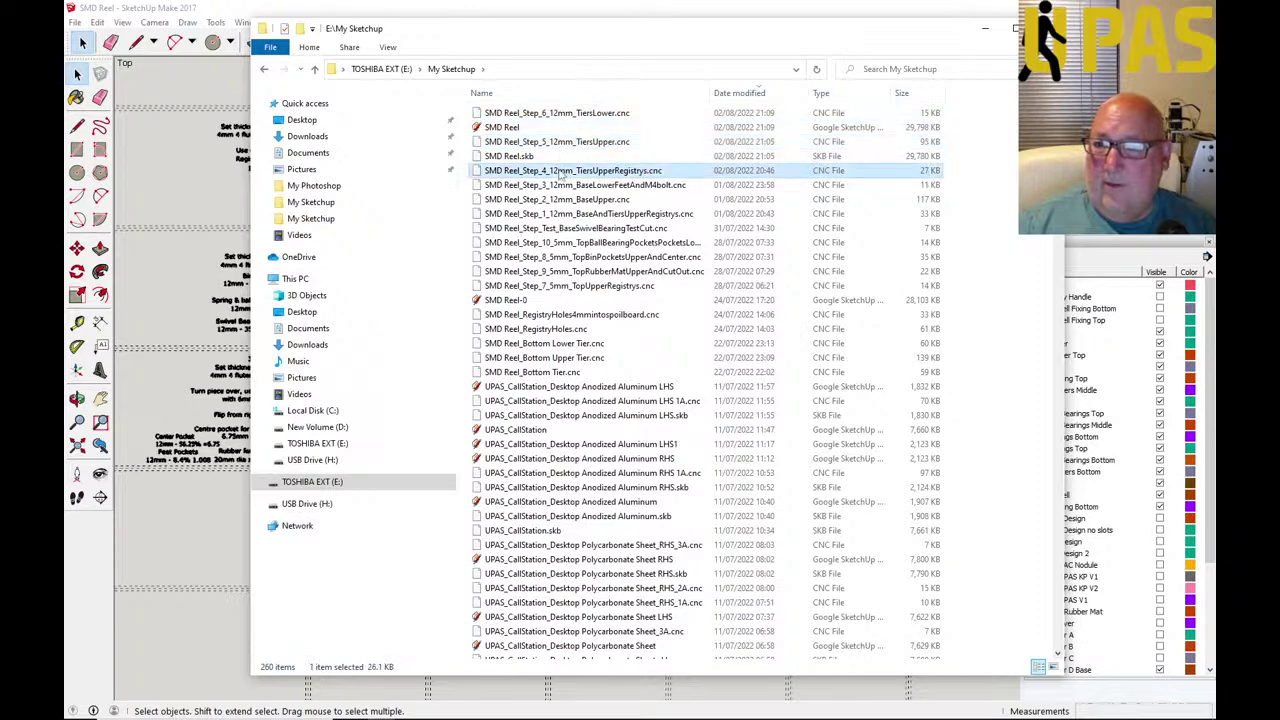
ctrl+click(565, 143)
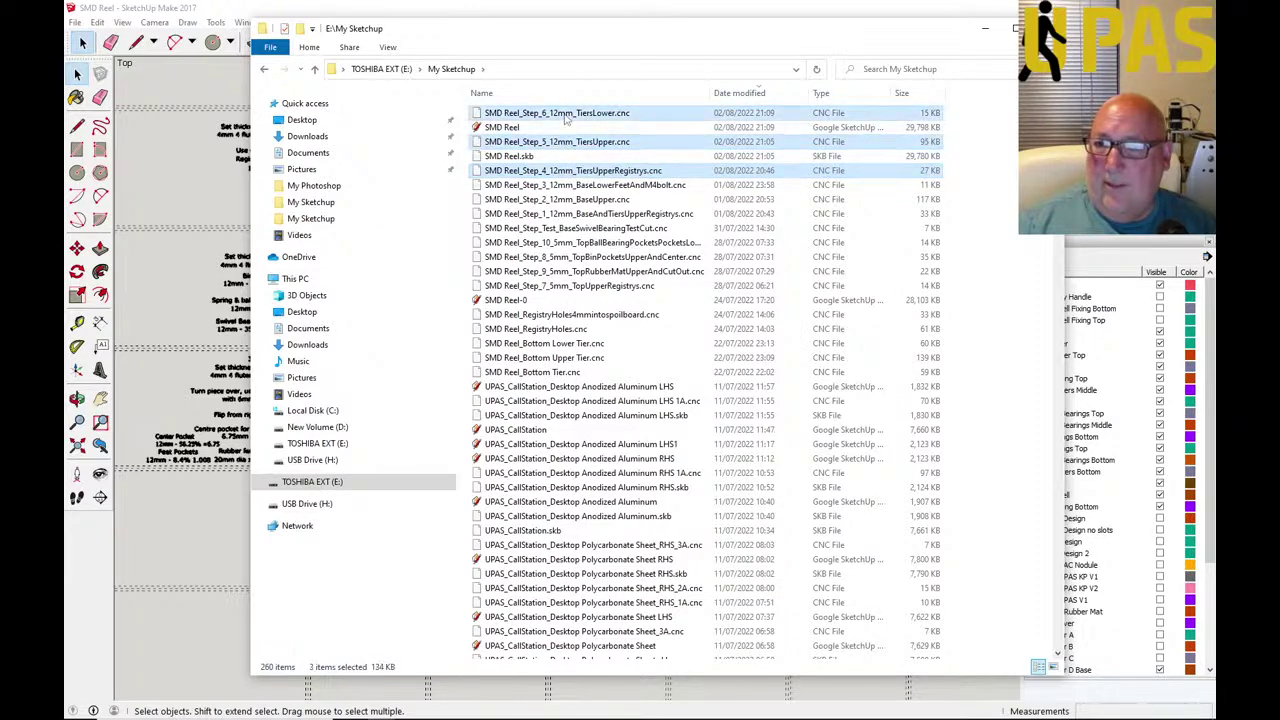
right_click(567, 118)
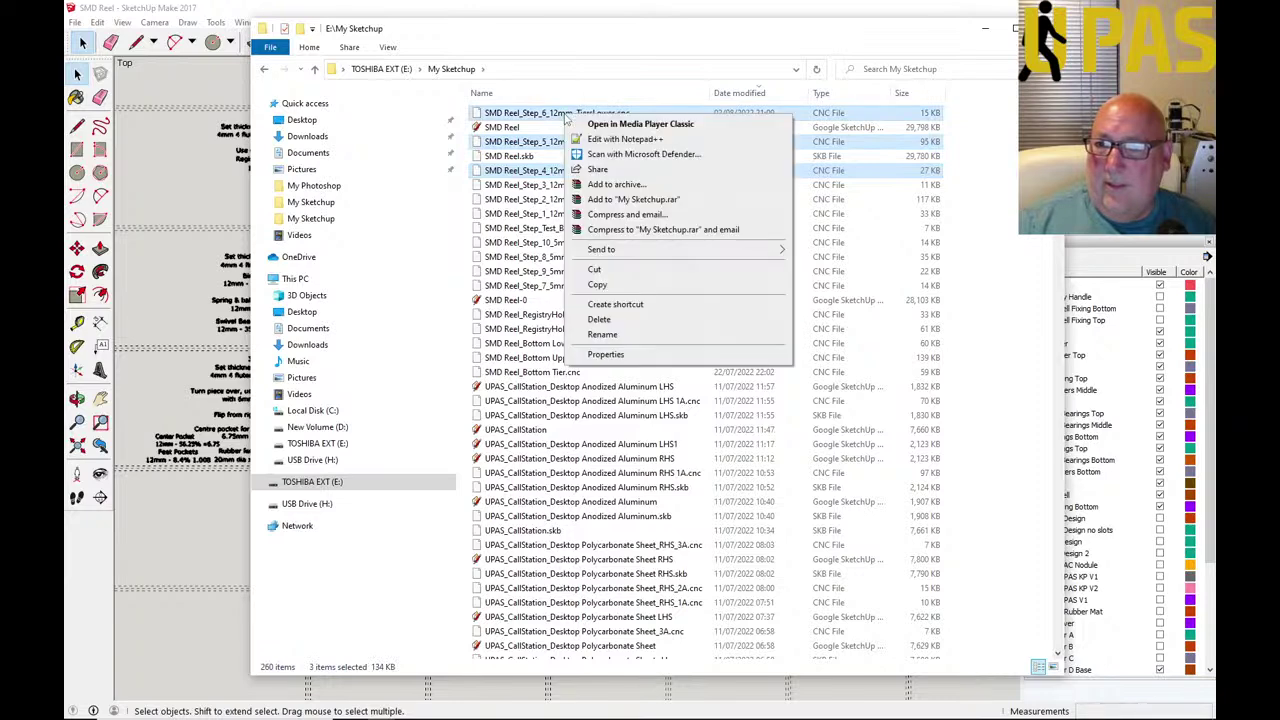
click(597, 284)
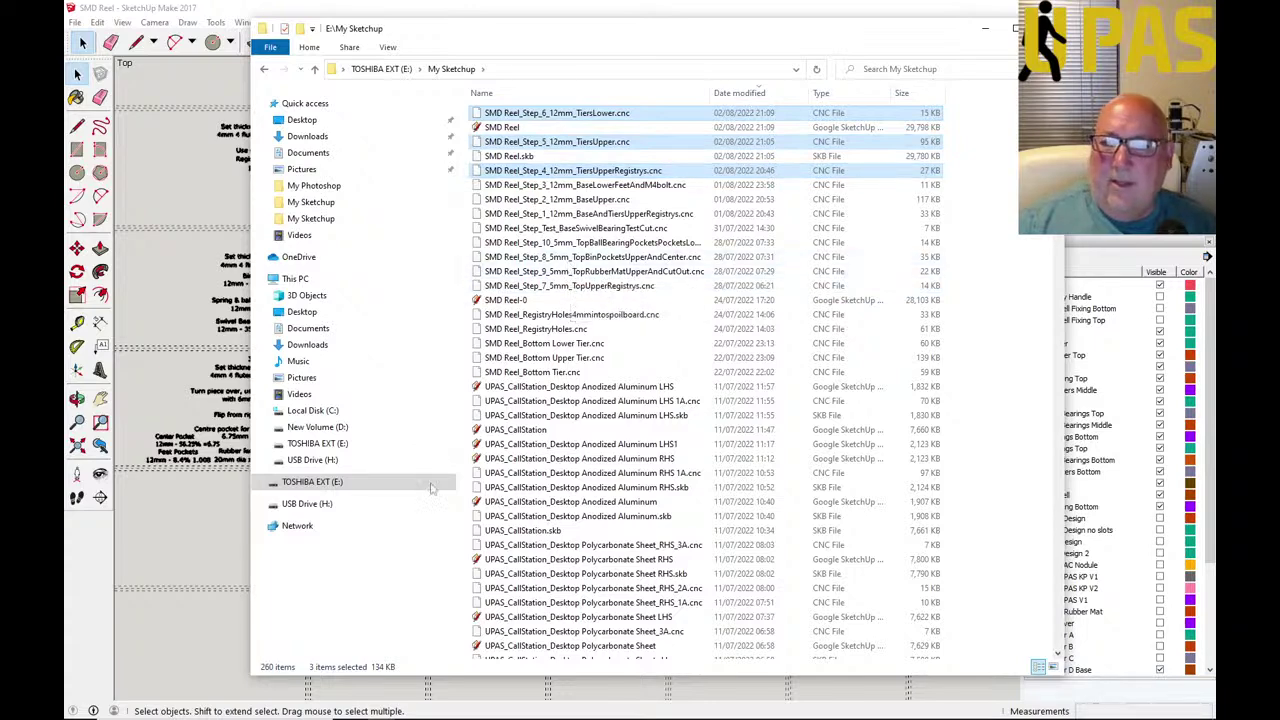
Paste the three copied CNC files onto USB Drive (H:), replacing the files of the same names.
click(333, 503)
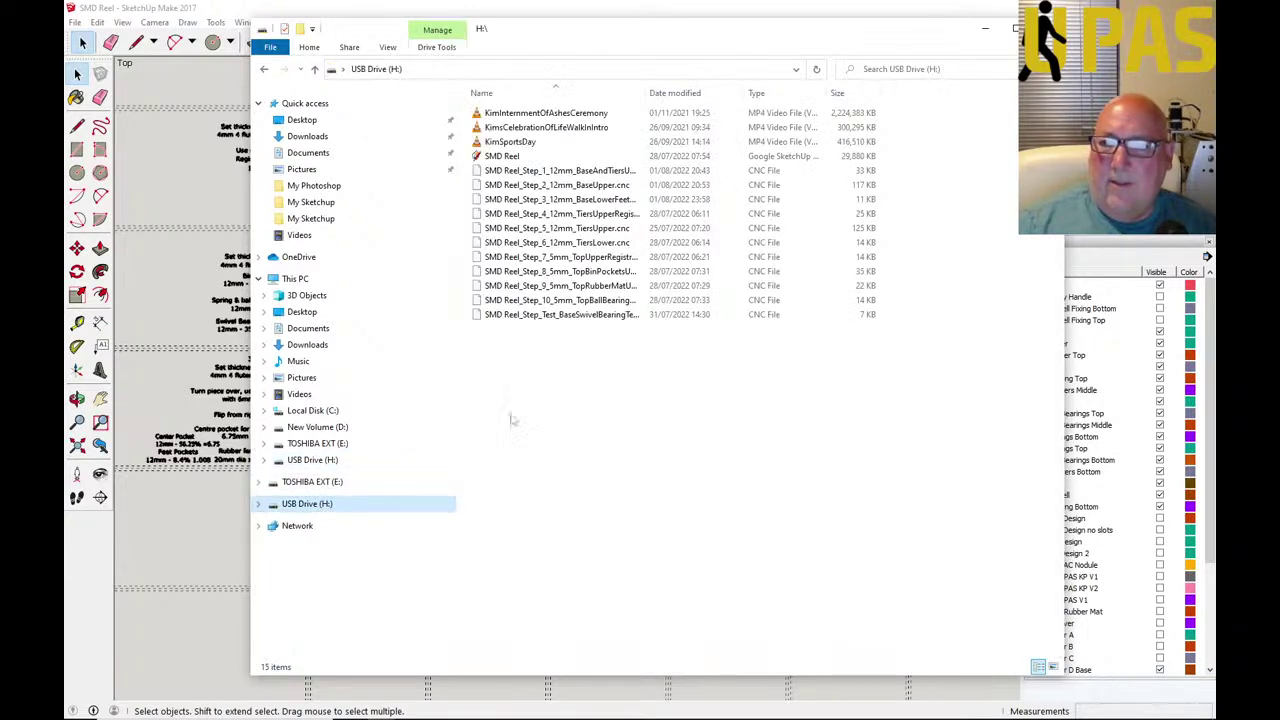
right_click(543, 401)
click(578, 493)
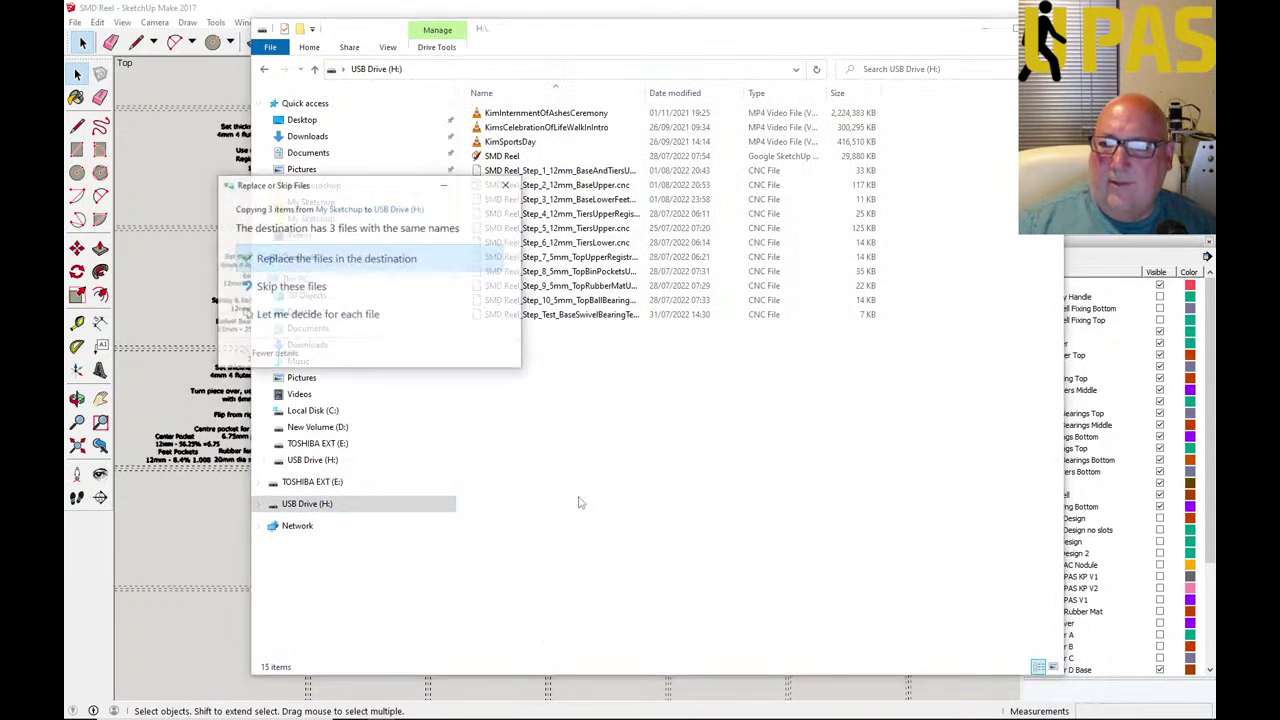
click(337, 259)
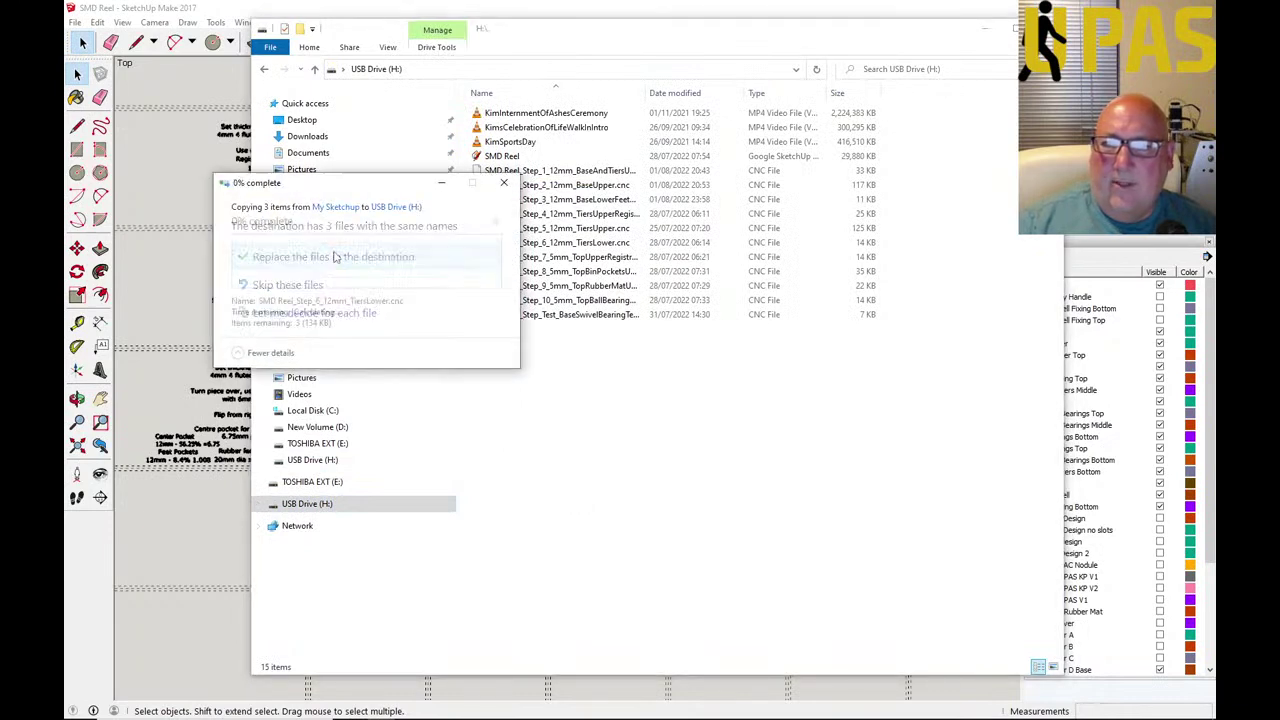
click(614, 400)
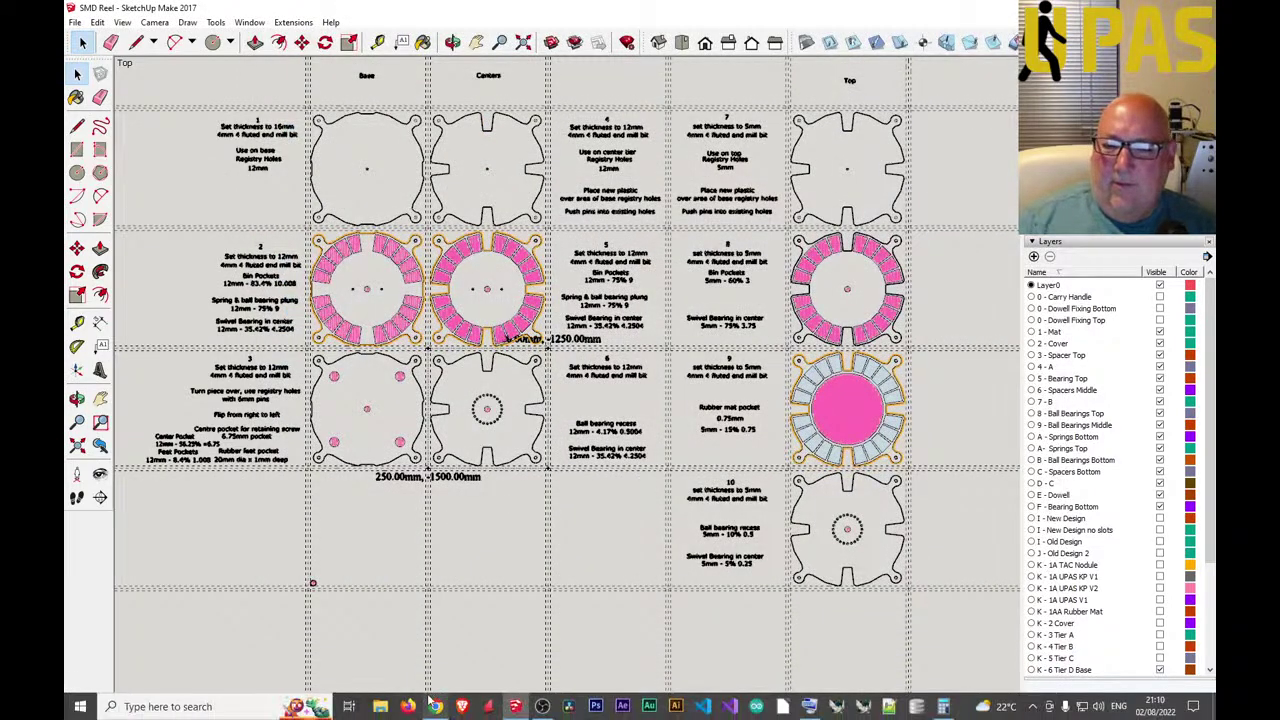
Switch to NC Viewer in Chrome, load SMD Reel_Step_5_12mm_TiersUpper.cnc from My Sketchup and examine its bin pocket and outline toolpaths up close.
click(437, 706)
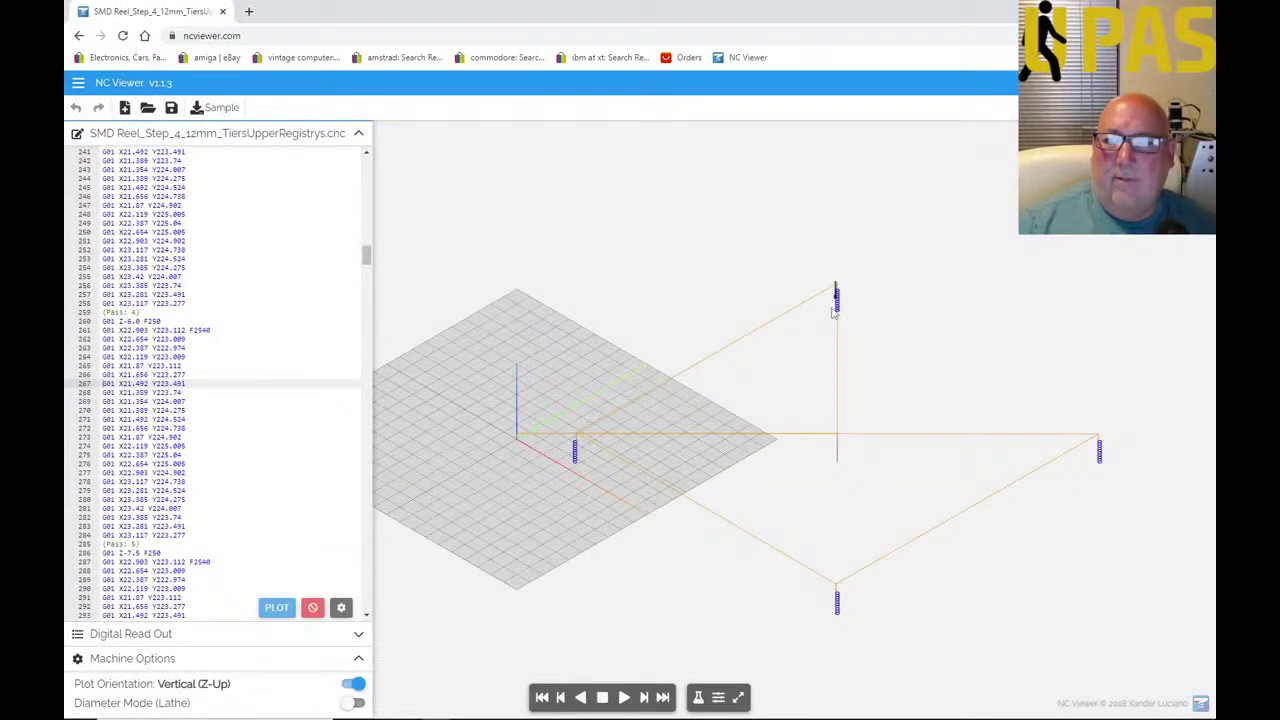
click(147, 107)
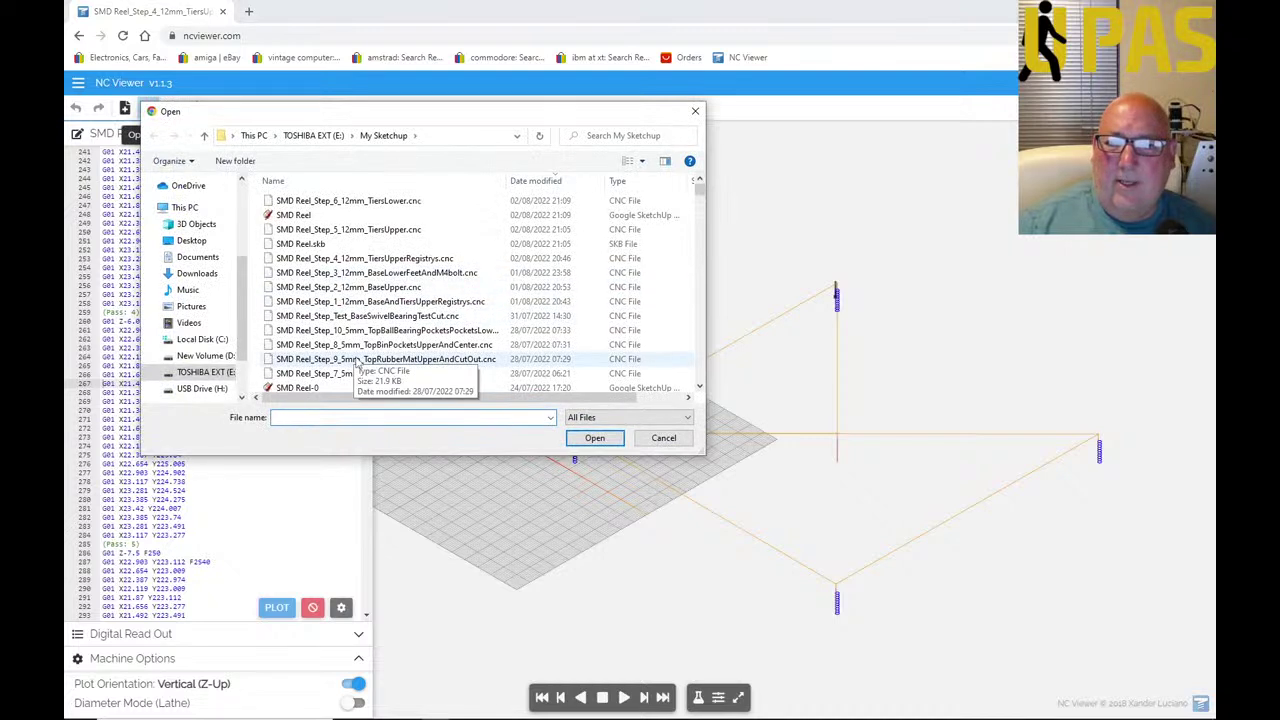
click(345, 231)
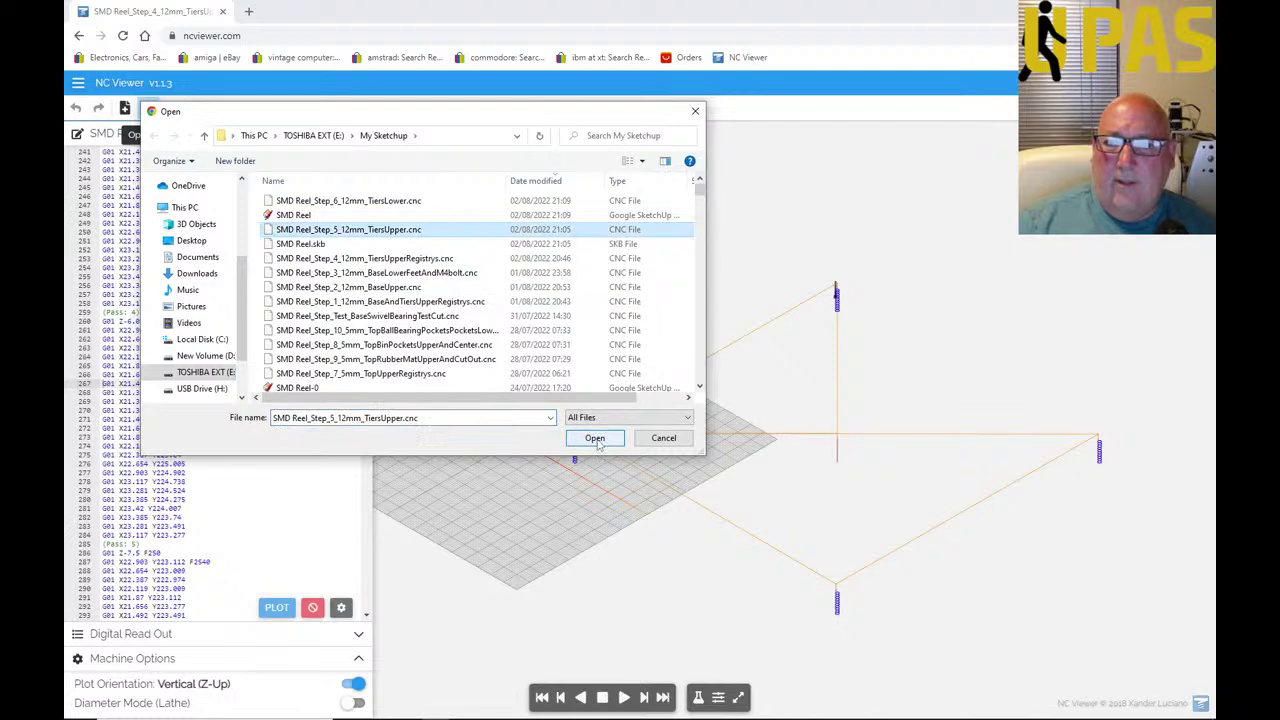
click(594, 438)
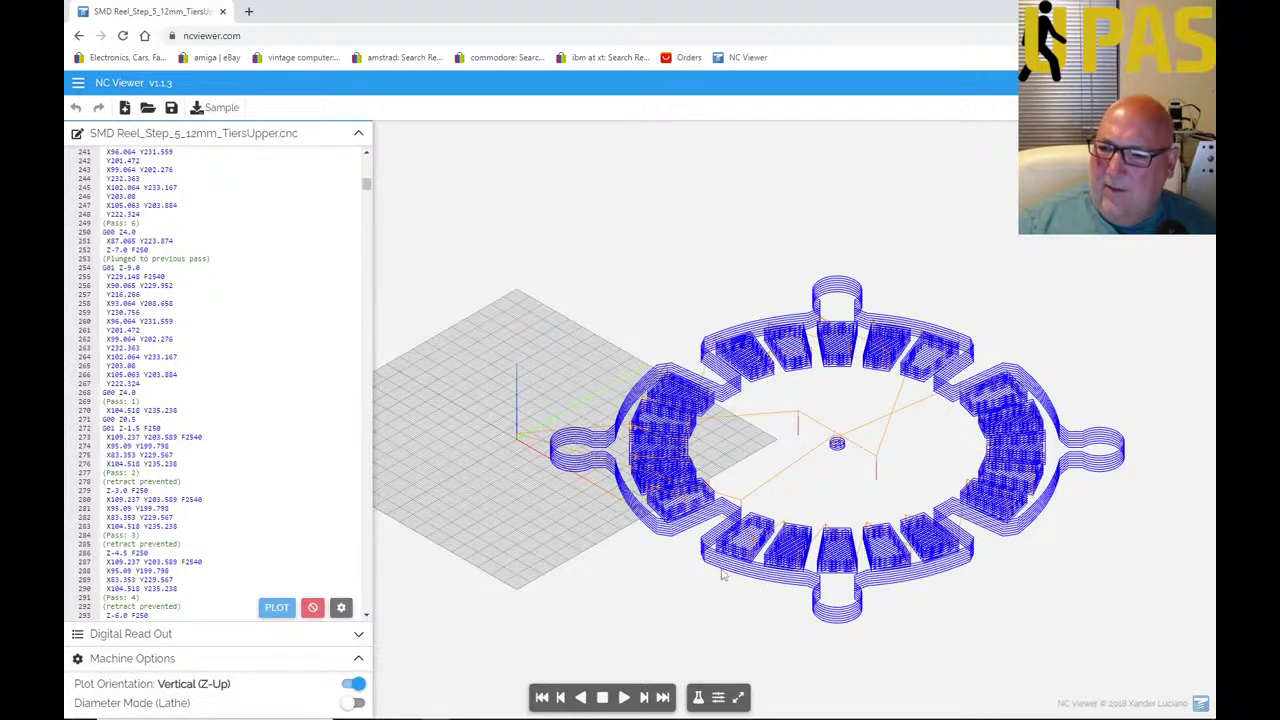
scroll(722, 574, up, 10)
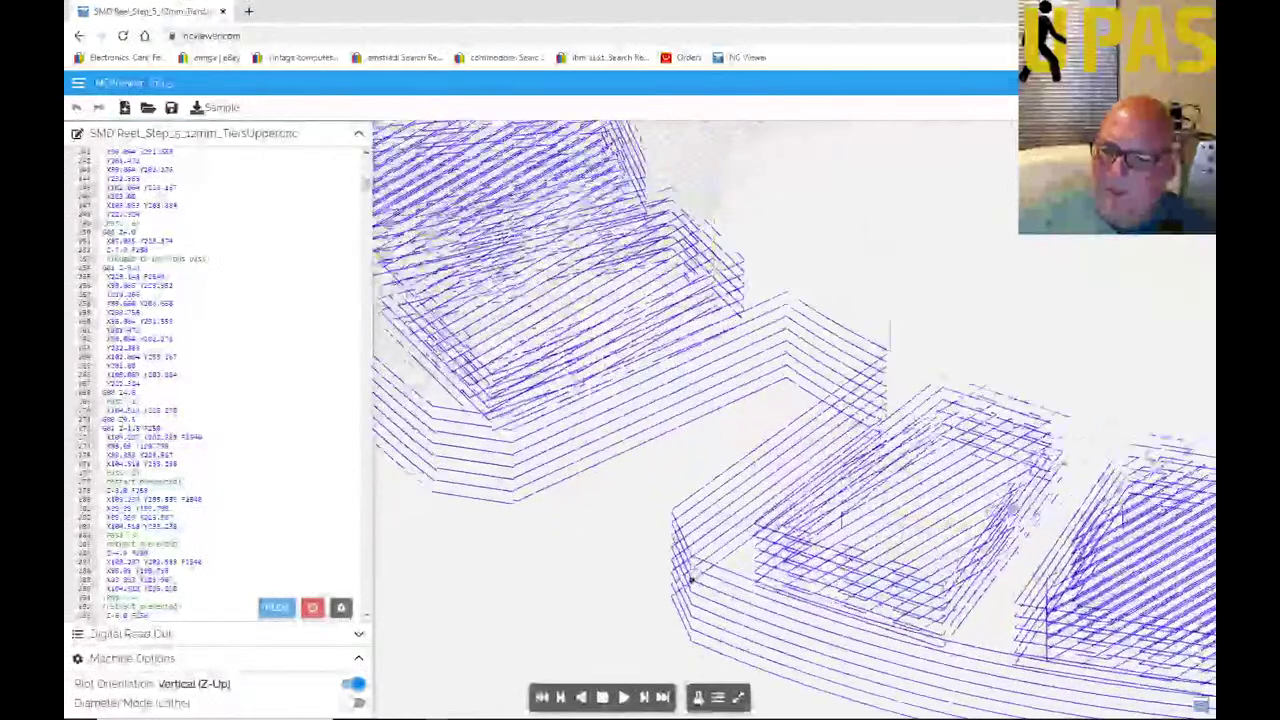
scroll(691, 579, up, 2)
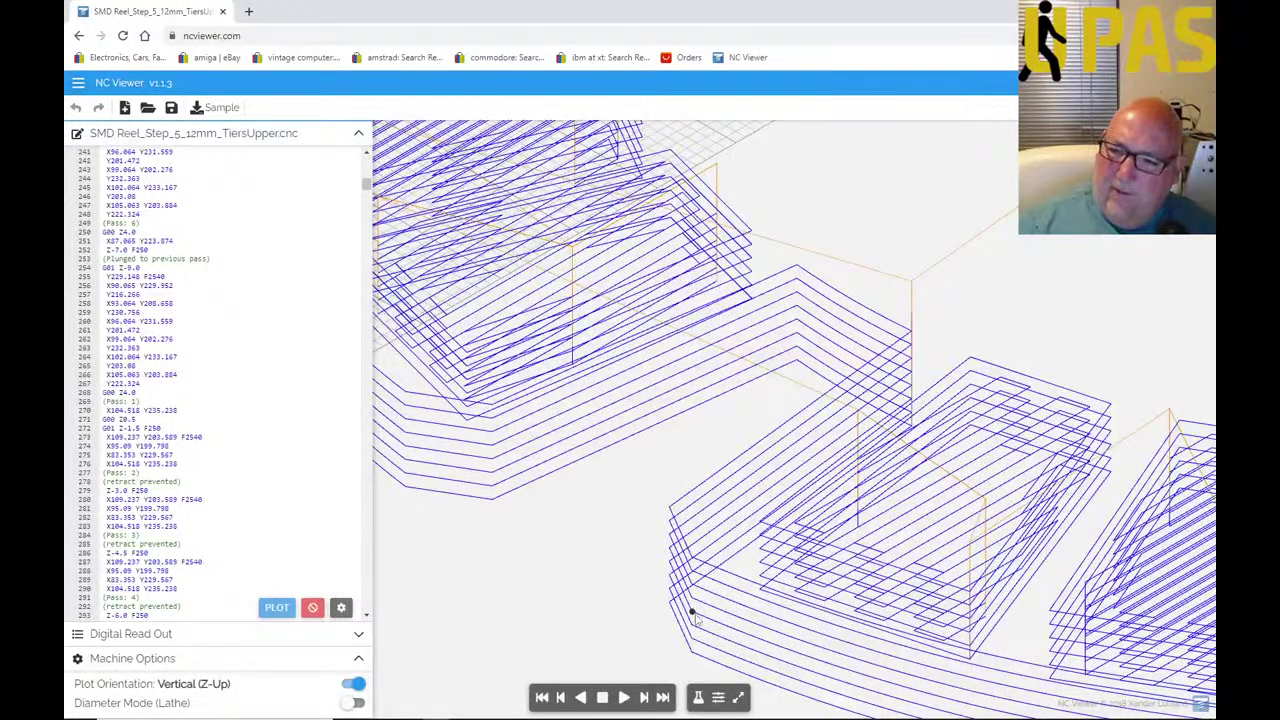
scroll(640, 466, down, 10)
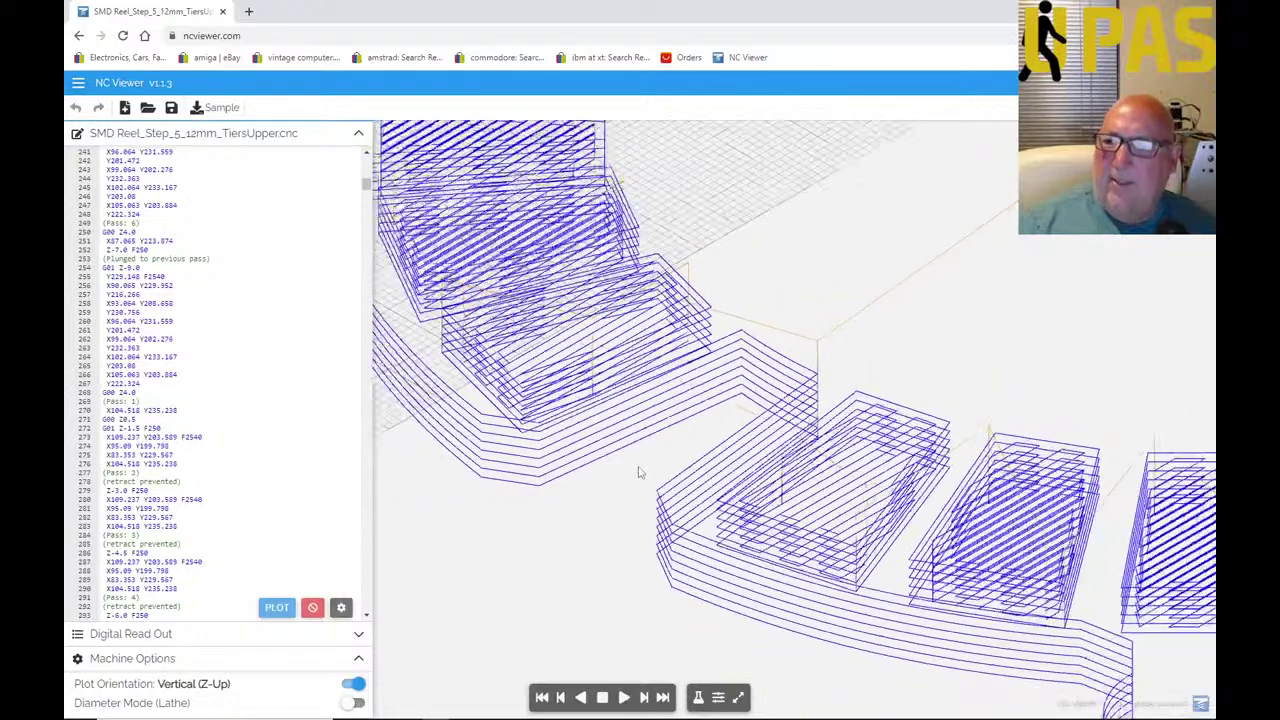
scroll(640, 472, down, 5)
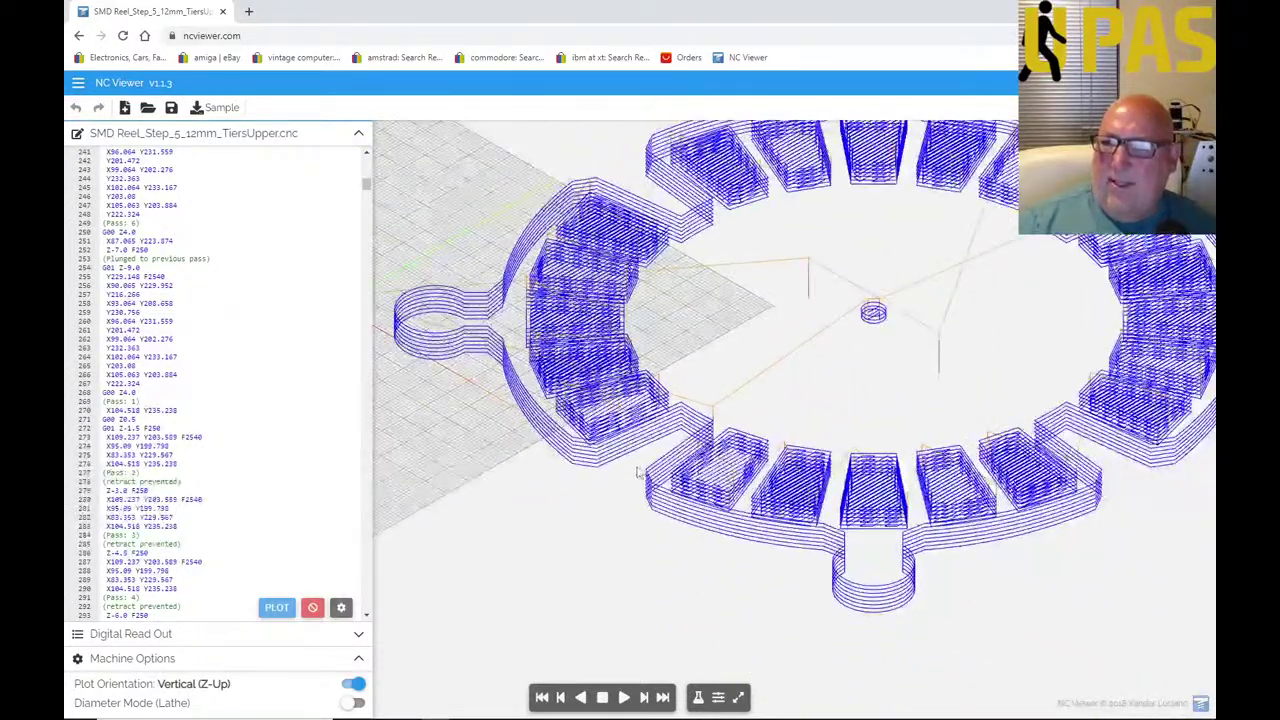
scroll(640, 472, down, 4)
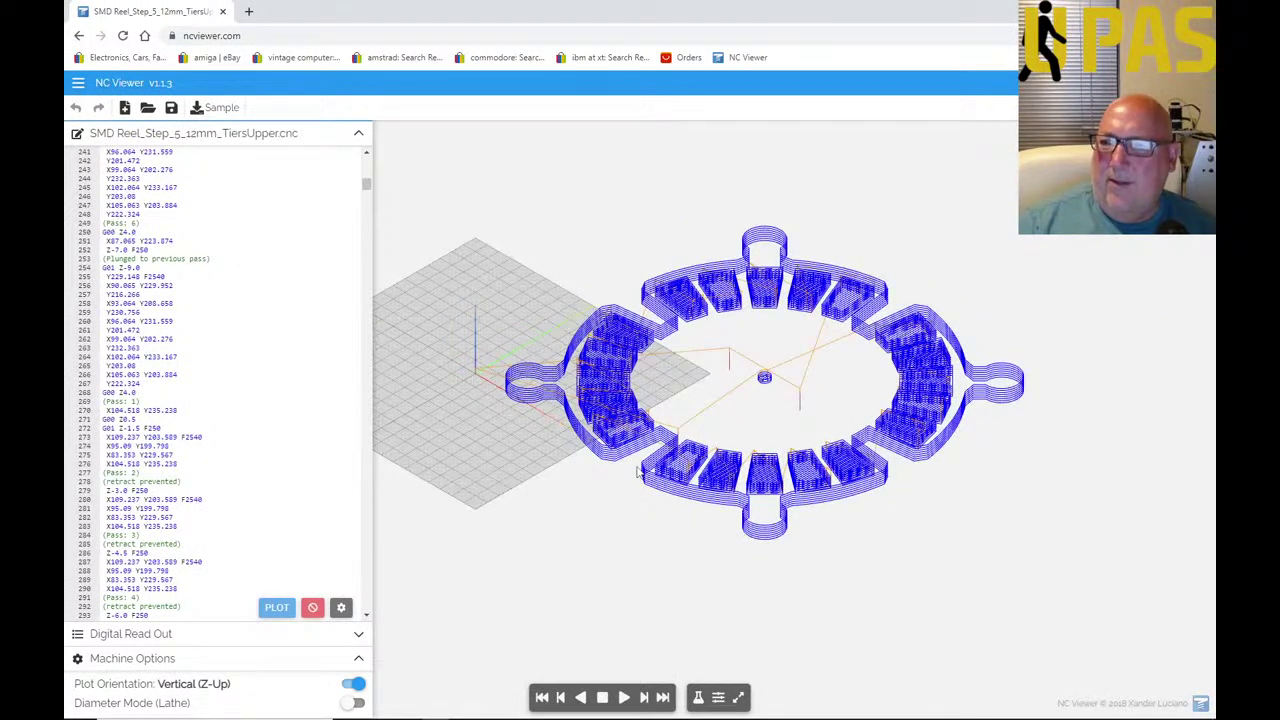
Load SMD Reel_Step_6_12mm_TiersLower.cnc and examine the toolpaths of its ball bearing recesses and centre swivel bearing.
click(147, 107)
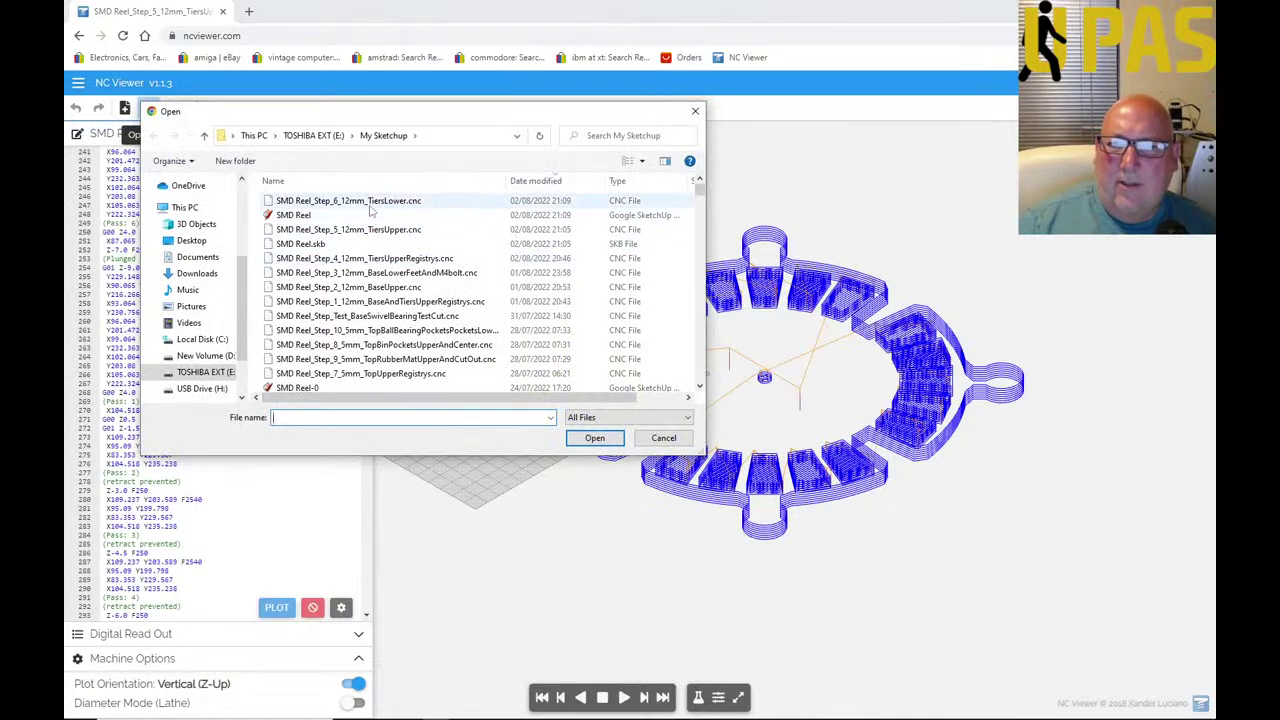
click(372, 203)
click(594, 438)
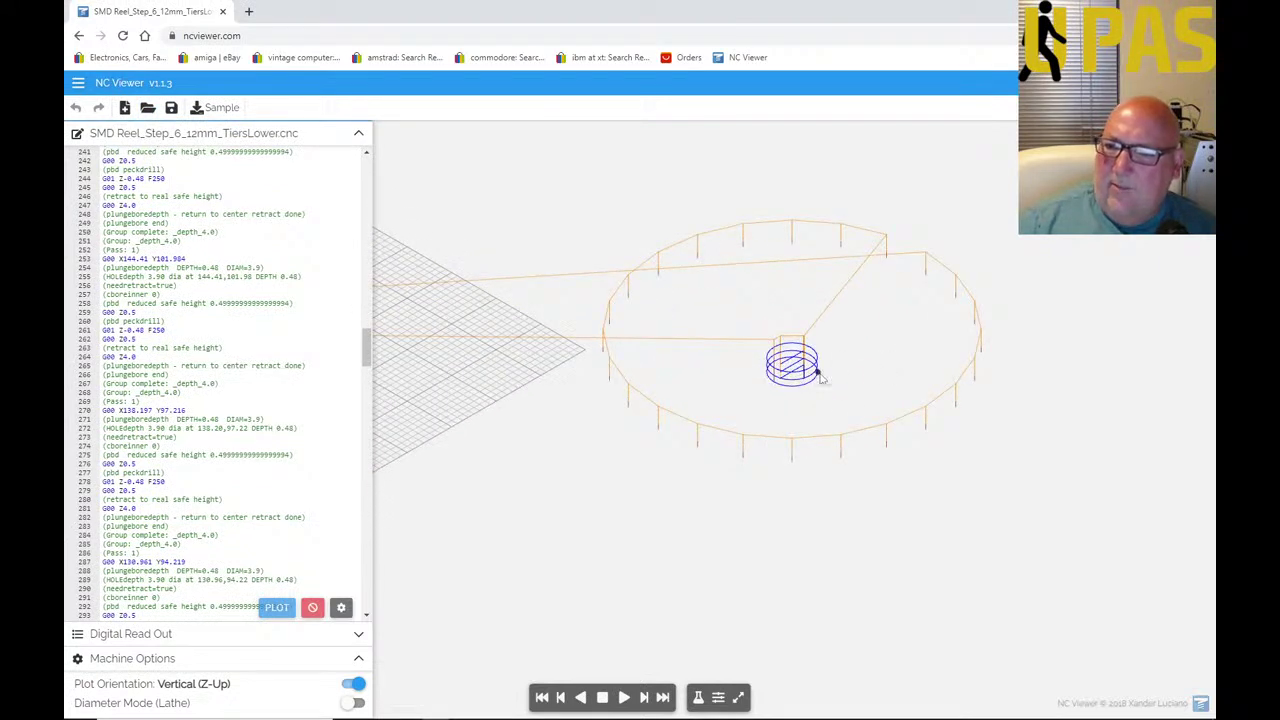
scroll(800, 385, down, 5)
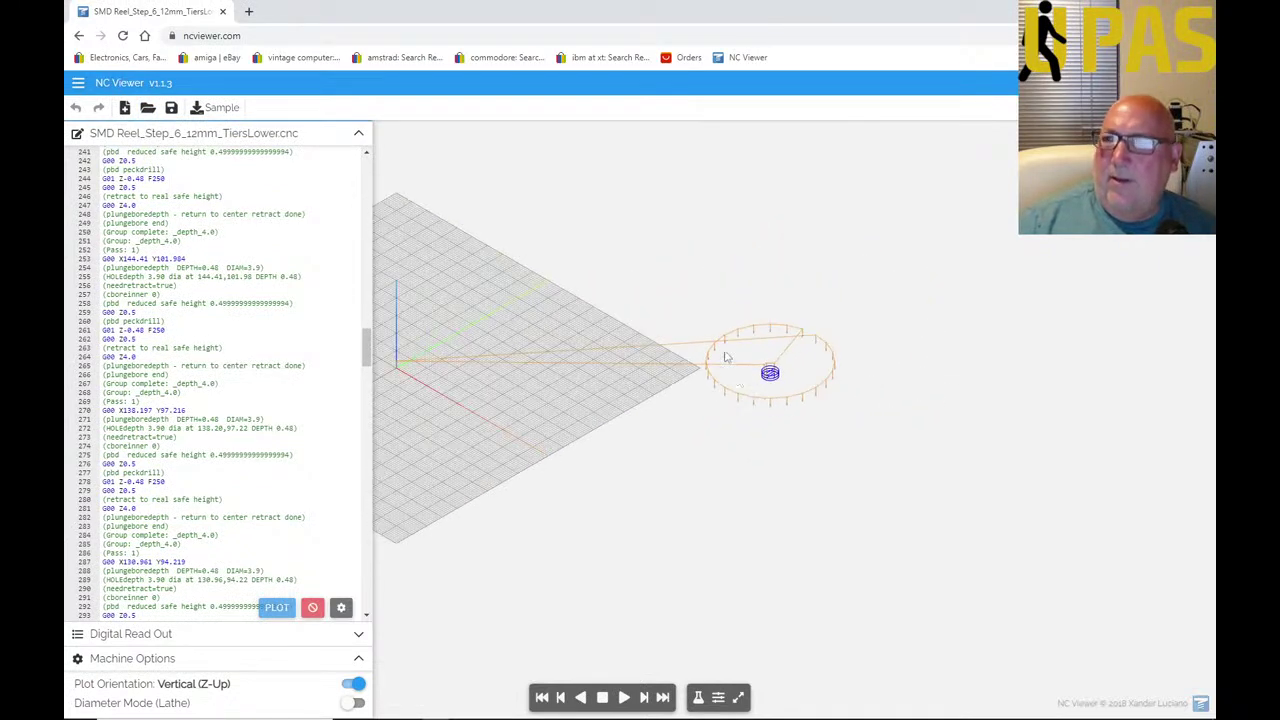